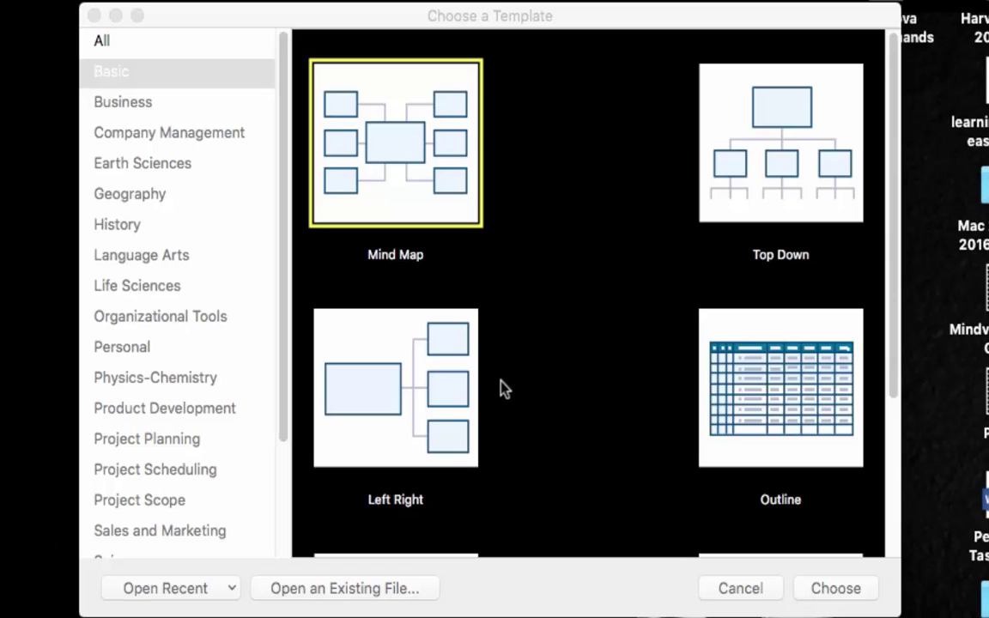
Step: Browse the Basic, Company Management, History and All template categories, previewing designs such as Business Plan, Top Down and Left Right
{"action": "scroll", "coordinate": [504, 388], "scroll_direction": "down", "scroll_amount": 5}
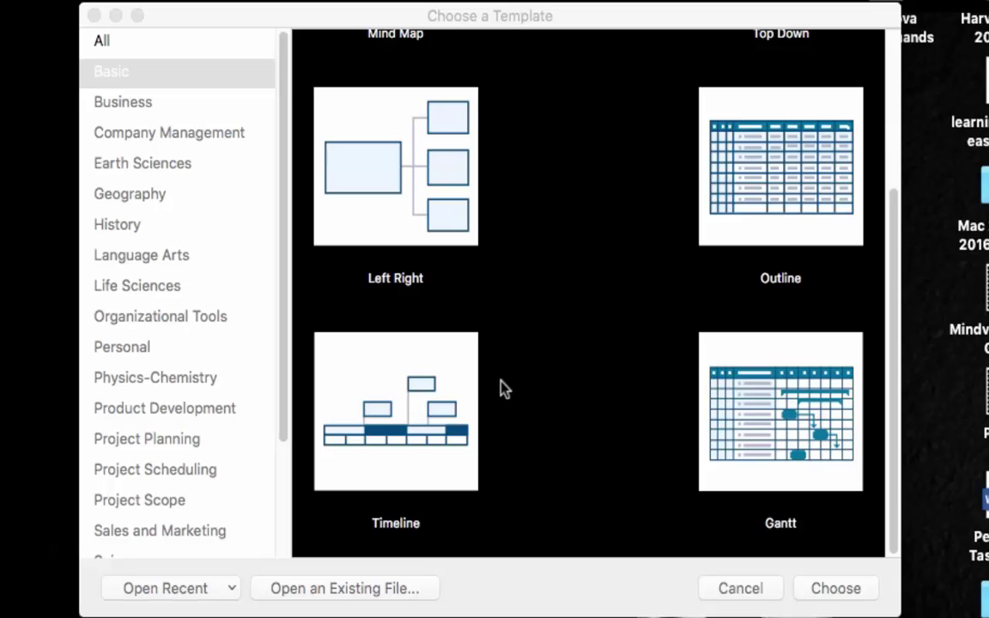
{"action": "left_click", "coordinate": [168, 141]}
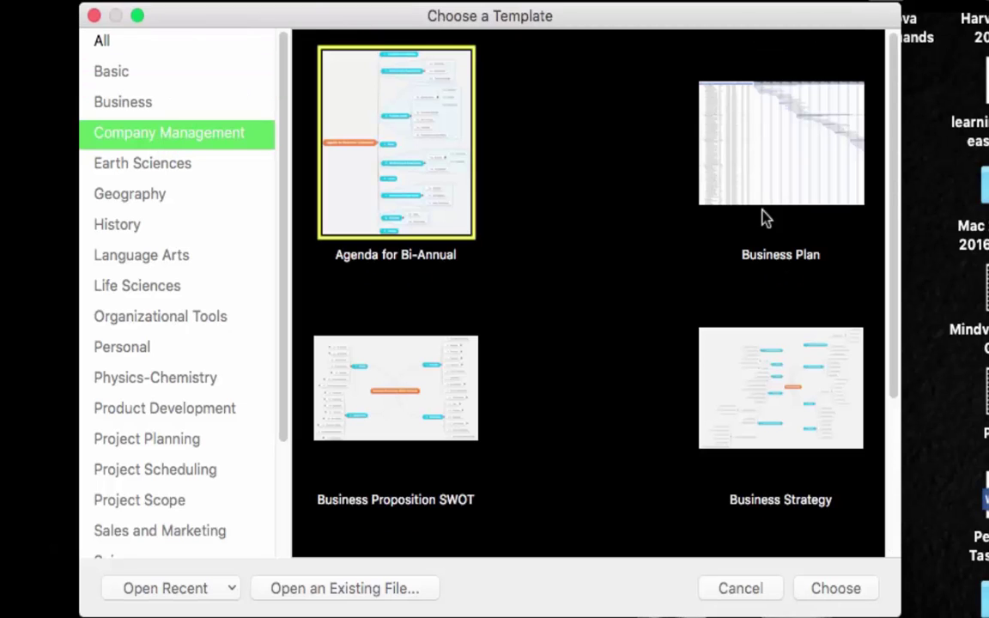
{"action": "left_click", "coordinate": [790, 183]}
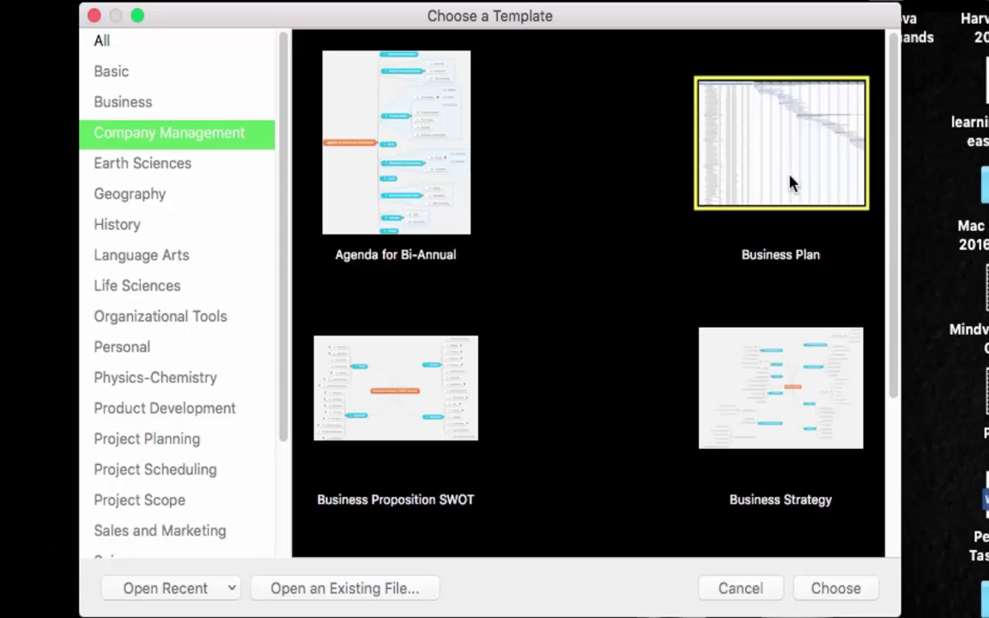
{"action": "left_click", "coordinate": [113, 228]}
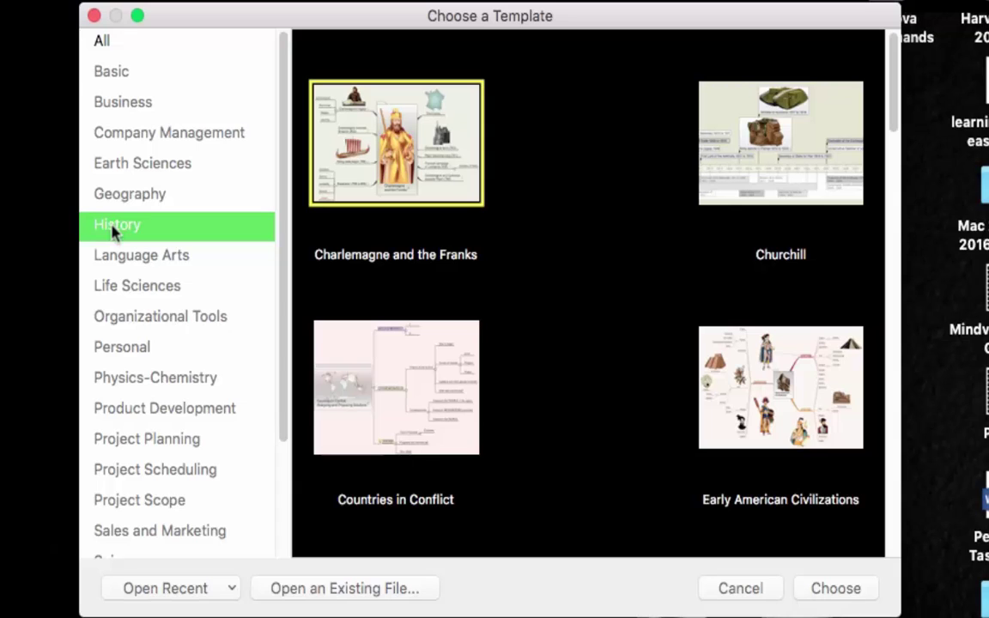
{"action": "left_click", "coordinate": [101, 40]}
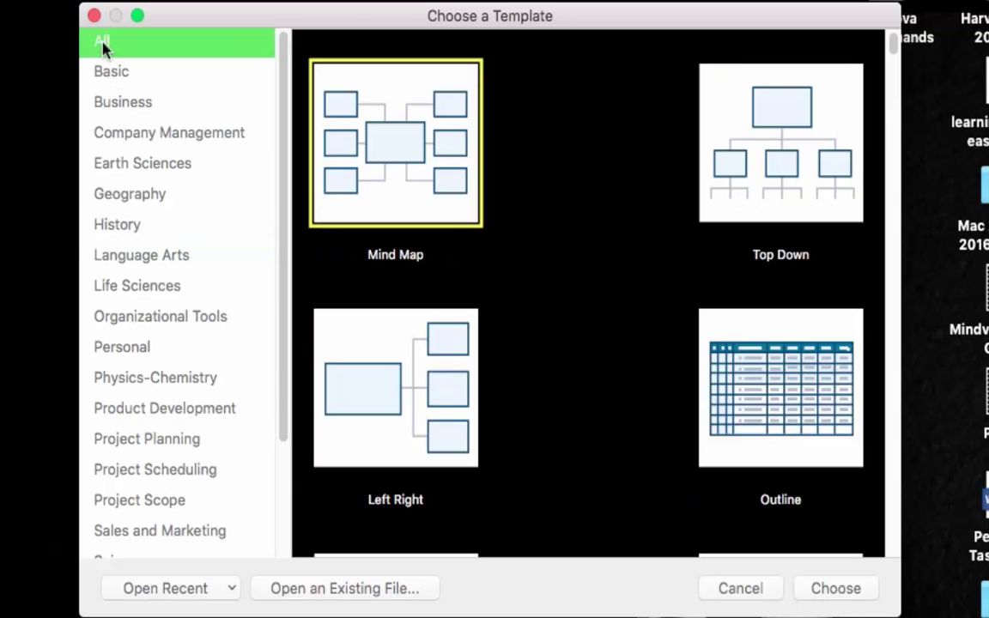
{"action": "scroll", "coordinate": [427, 154], "scroll_direction": "down", "scroll_amount": 5}
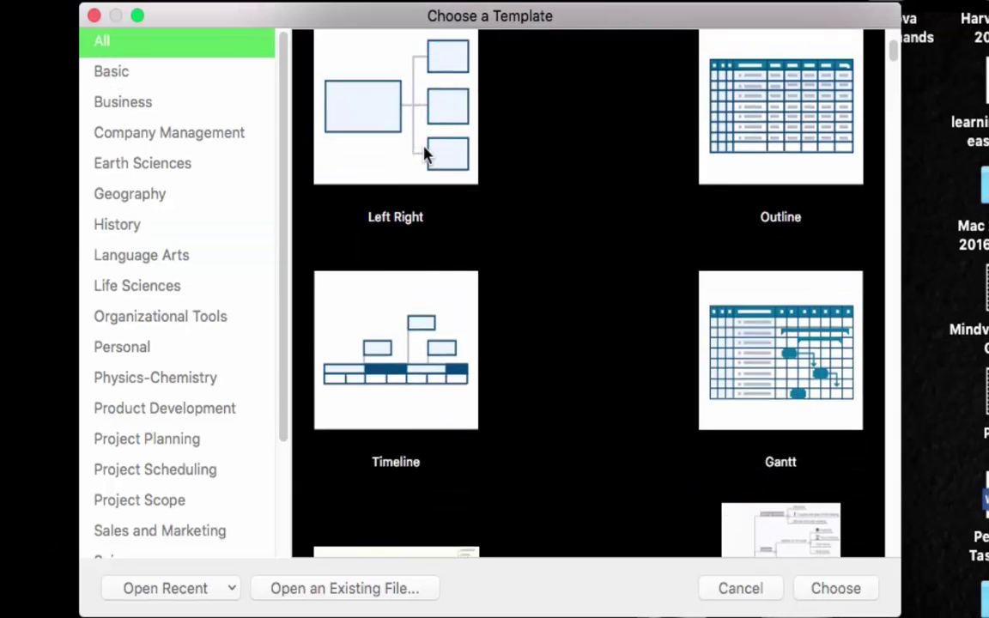
{"action": "scroll", "coordinate": [638, 292], "scroll_direction": "up", "scroll_amount": 5}
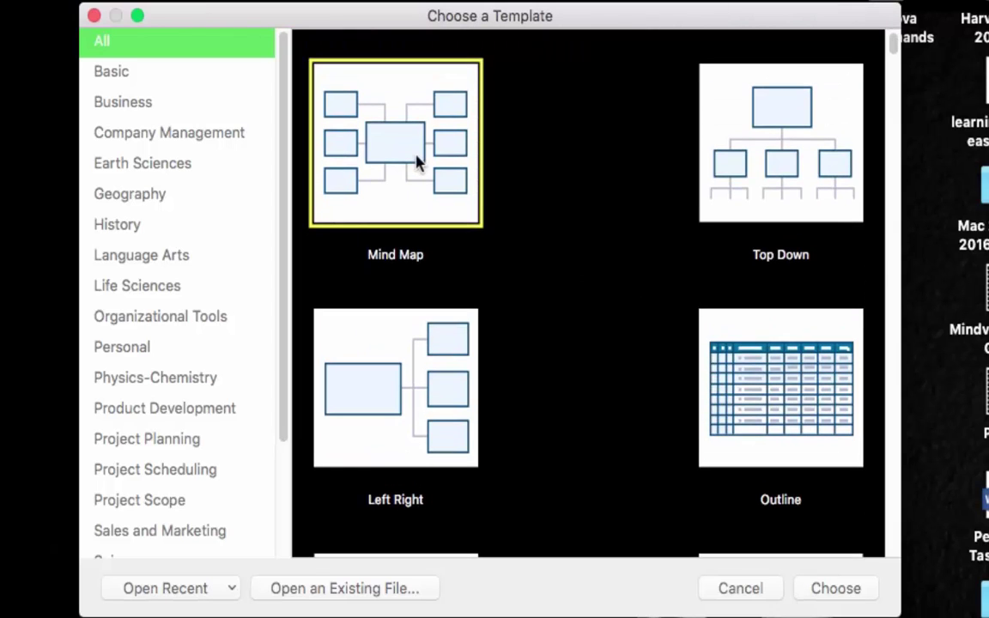
{"action": "left_click", "coordinate": [781, 178]}
{"action": "left_click", "coordinate": [406, 389]}
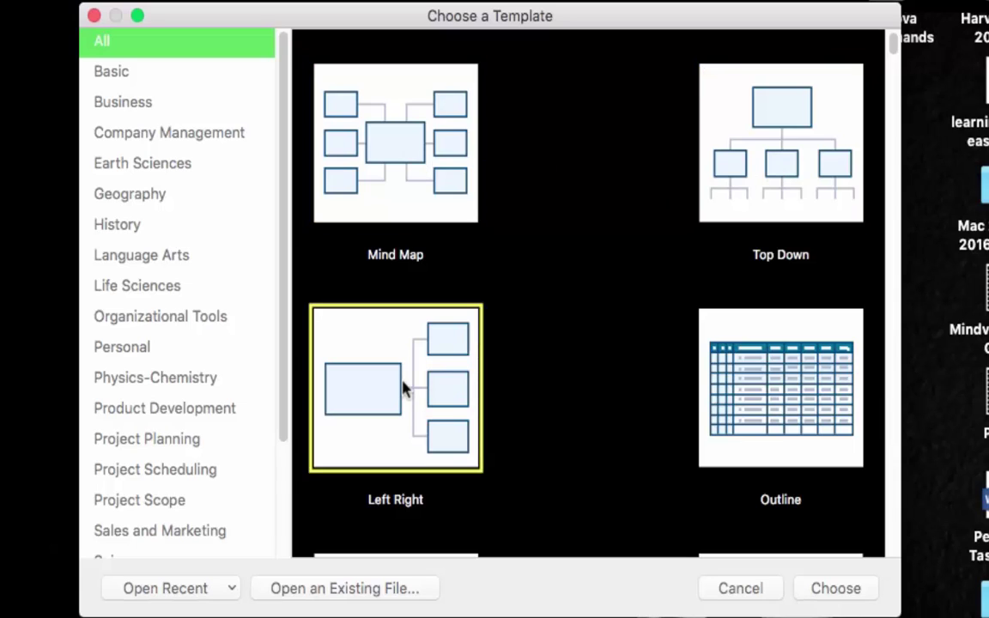
Step: Create a new document from the Mind Map template
{"action": "left_click", "coordinate": [374, 171]}
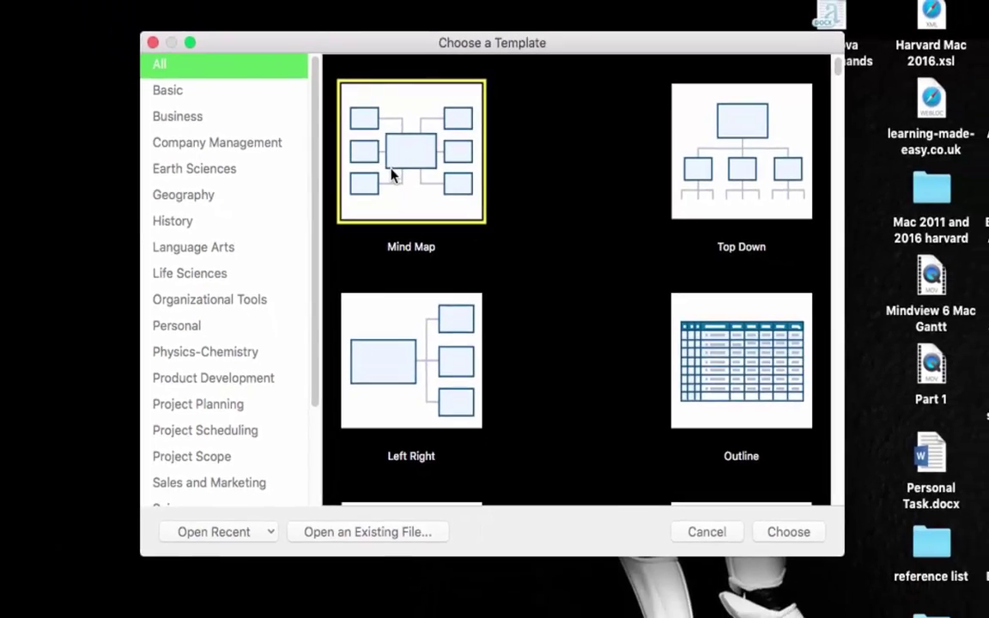
{"action": "double_click", "coordinate": [373, 171]}
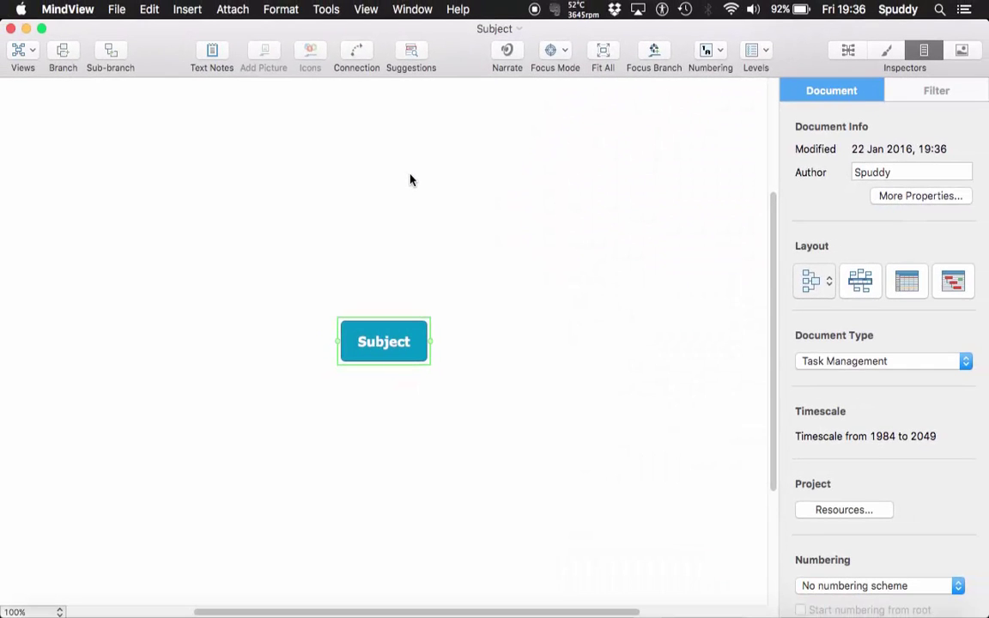
Step: Rename the central topic of the map as "Weekly Lesson Plan"
{"action": "double_click", "coordinate": [386, 346]}
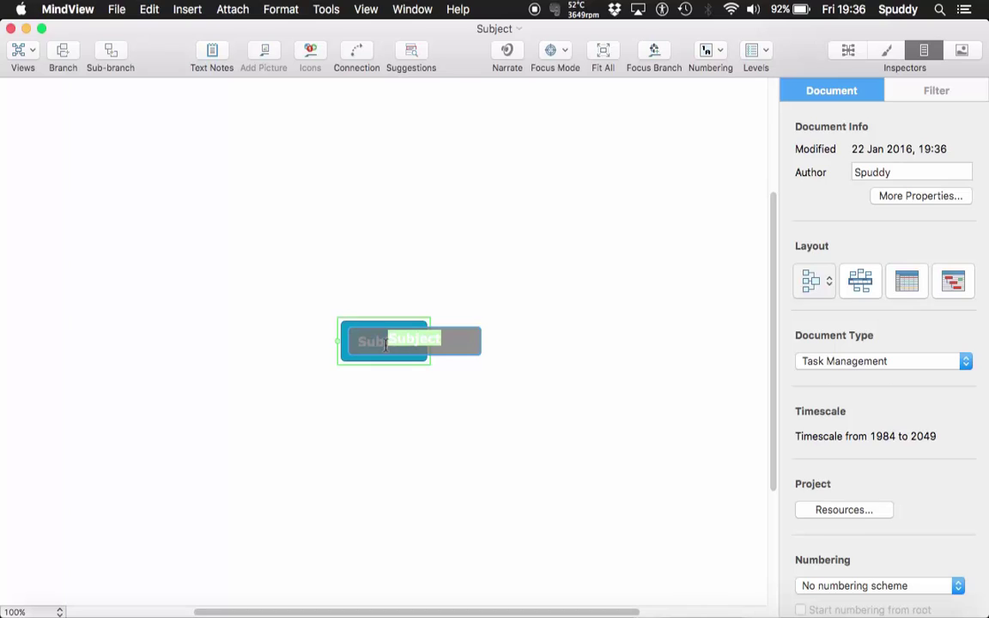
{"action": "type", "text": "Wee"}
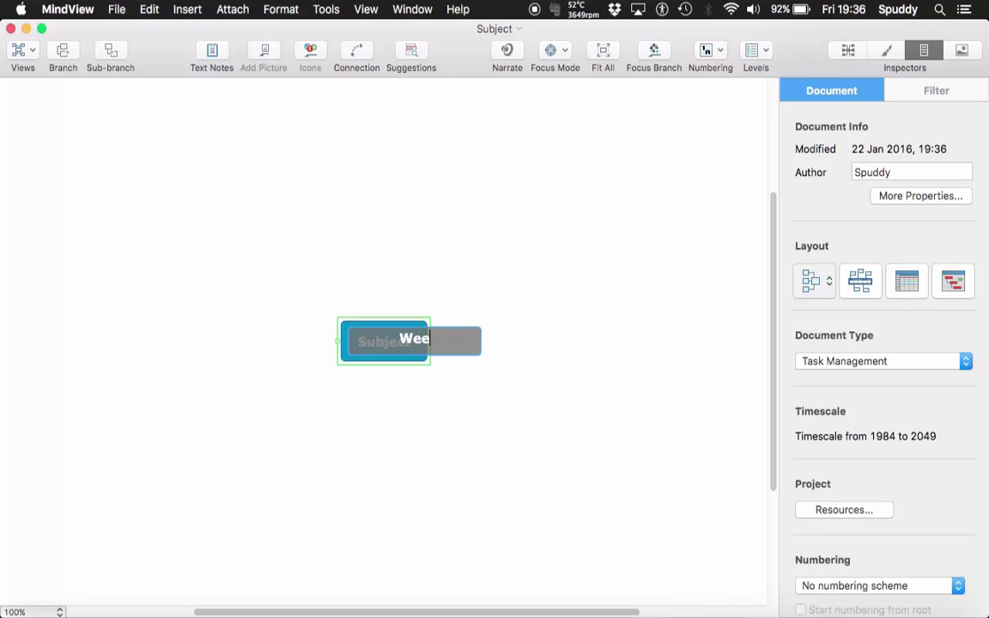
{"action": "type", "text": "kly Lesson Plan"}
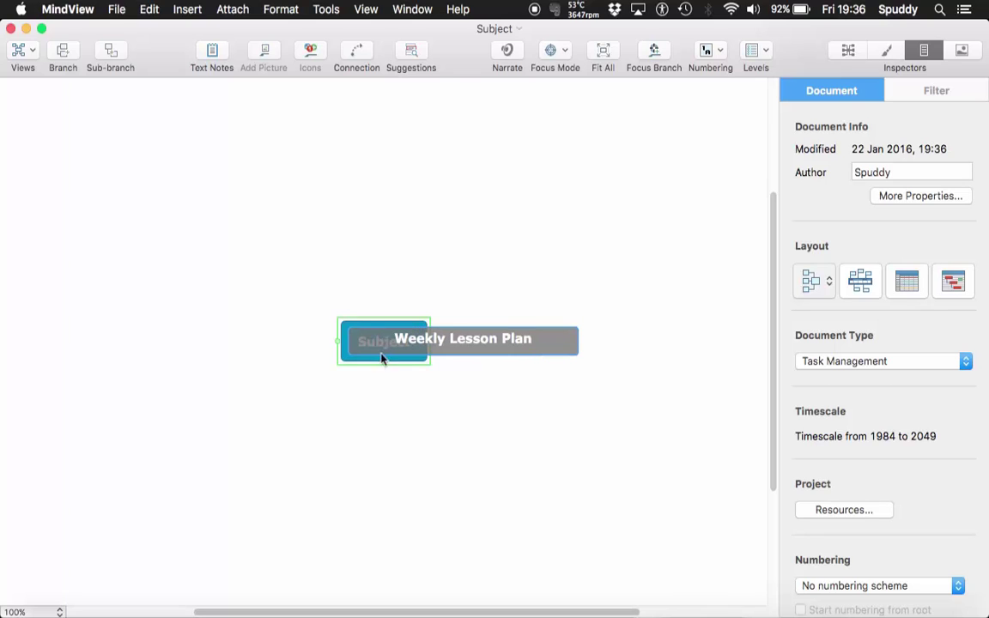
{"action": "left_click", "coordinate": [397, 400]}
{"action": "left_click", "coordinate": [409, 354]}
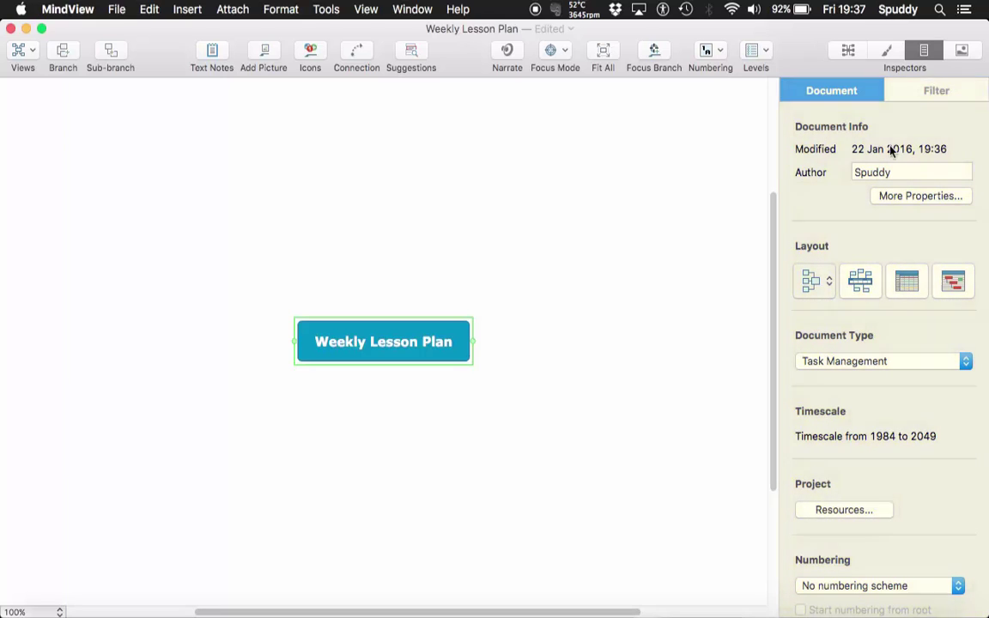
Step: With the document inspector shown, change the document type to Timeline and accept the timescale change
{"action": "left_click", "coordinate": [926, 53]}
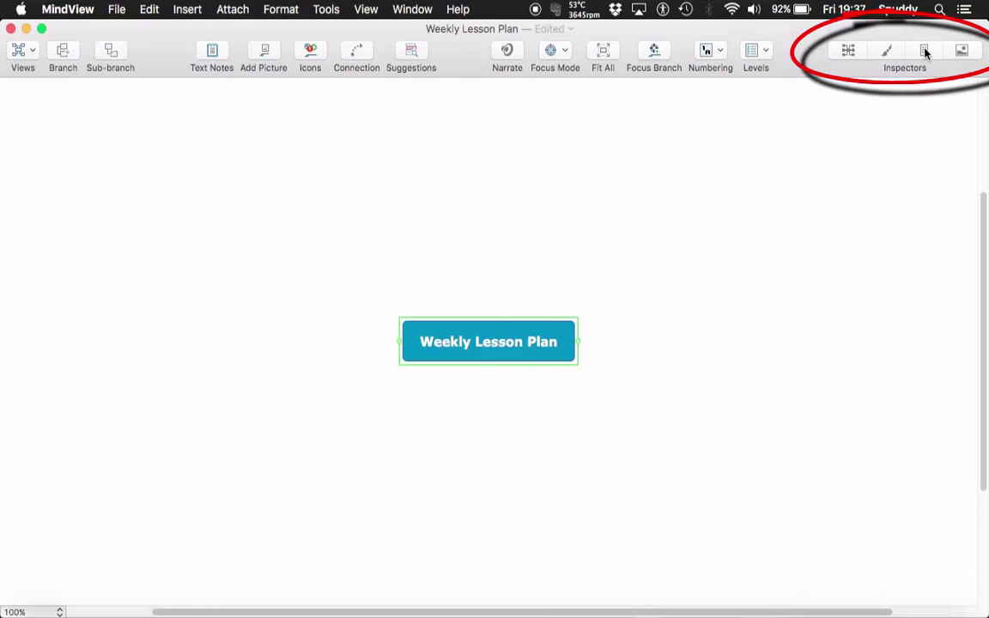
{"action": "left_click", "coordinate": [926, 53]}
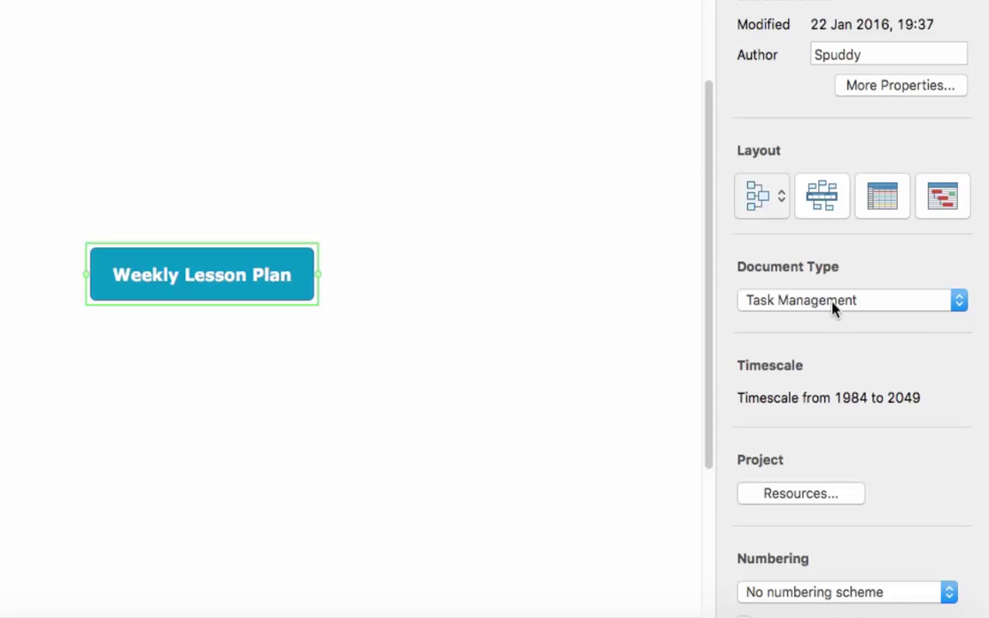
{"action": "left_click", "coordinate": [833, 309]}
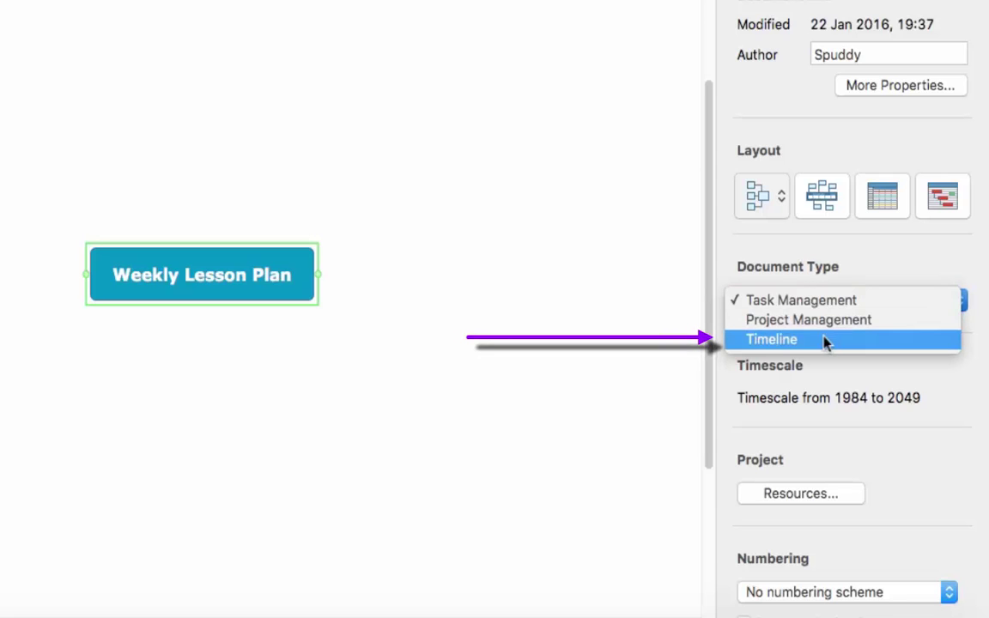
{"action": "left_click", "coordinate": [822, 343]}
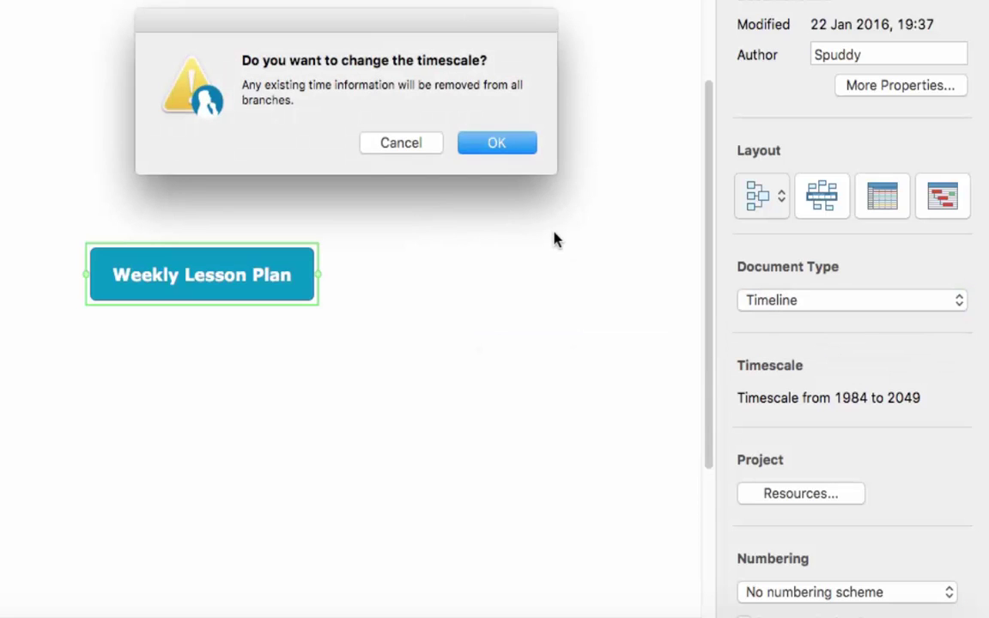
{"action": "left_click", "coordinate": [498, 145]}
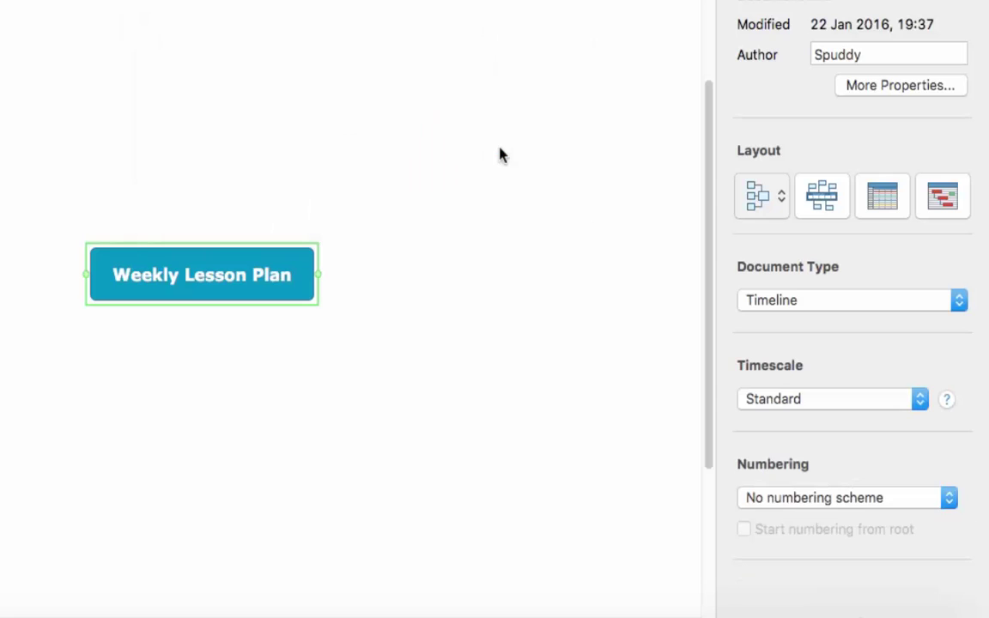
Step: Set the document's timescale to Daily and accept the removal of existing time information
{"action": "left_click", "coordinate": [920, 399]}
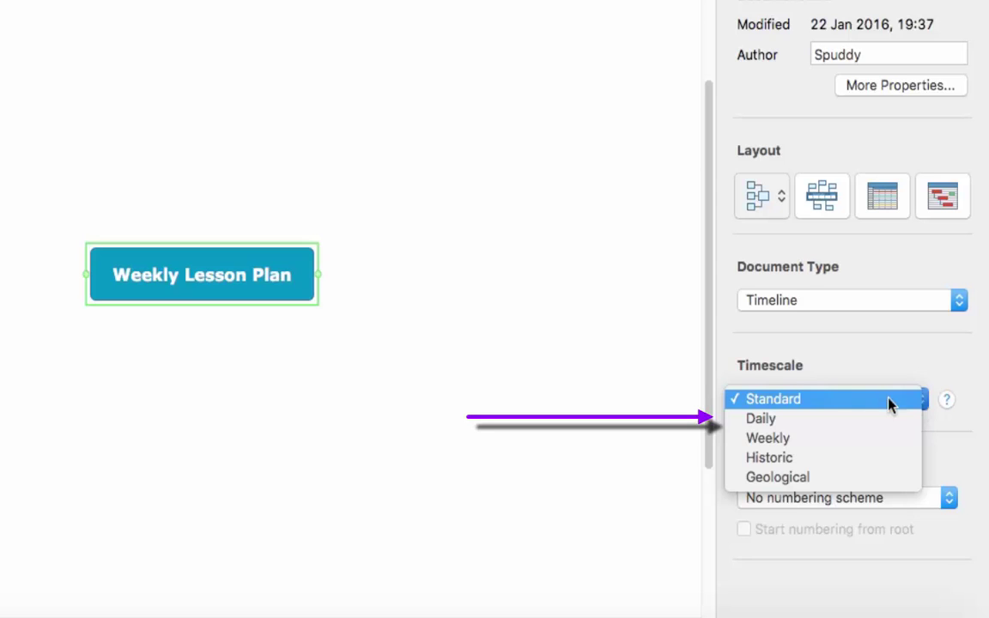
{"action": "left_click", "coordinate": [839, 420]}
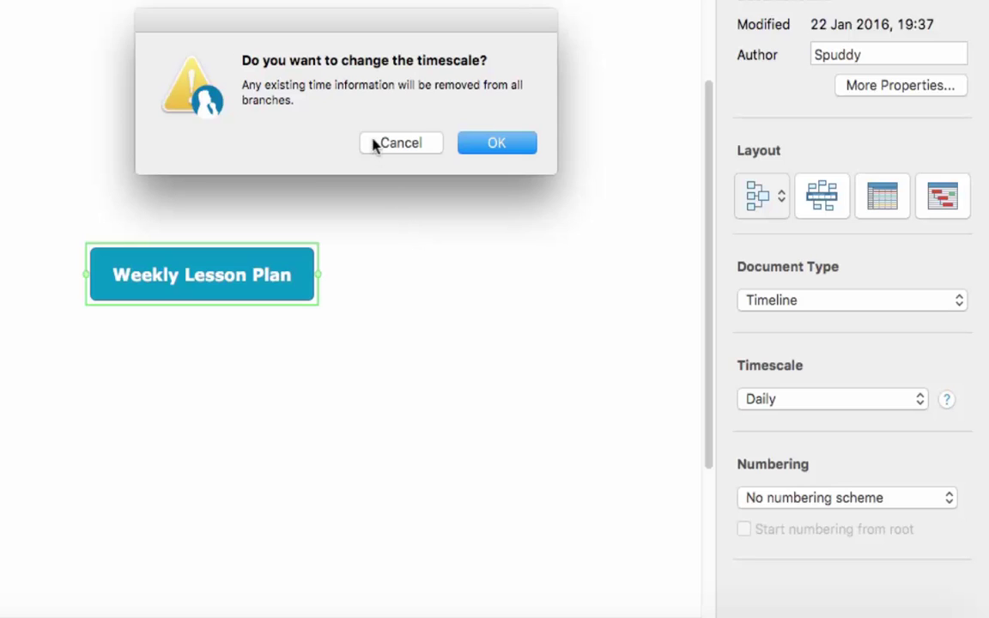
{"action": "left_click", "coordinate": [495, 143]}
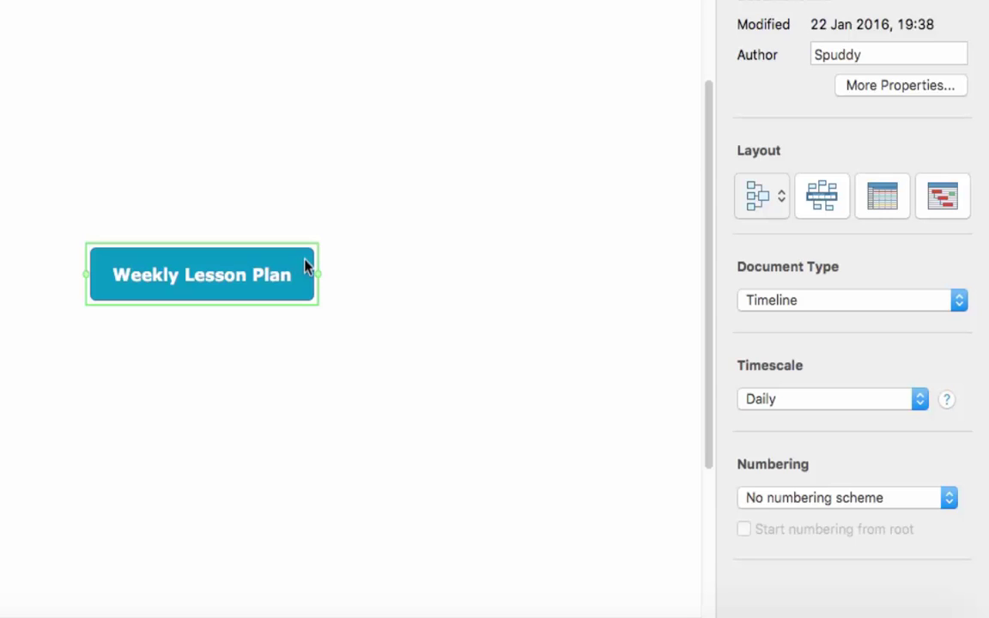
Step: Add a first branch to the Weekly Lesson Plan topic and name it "Monday"
{"action": "key", "text": "Tab"}
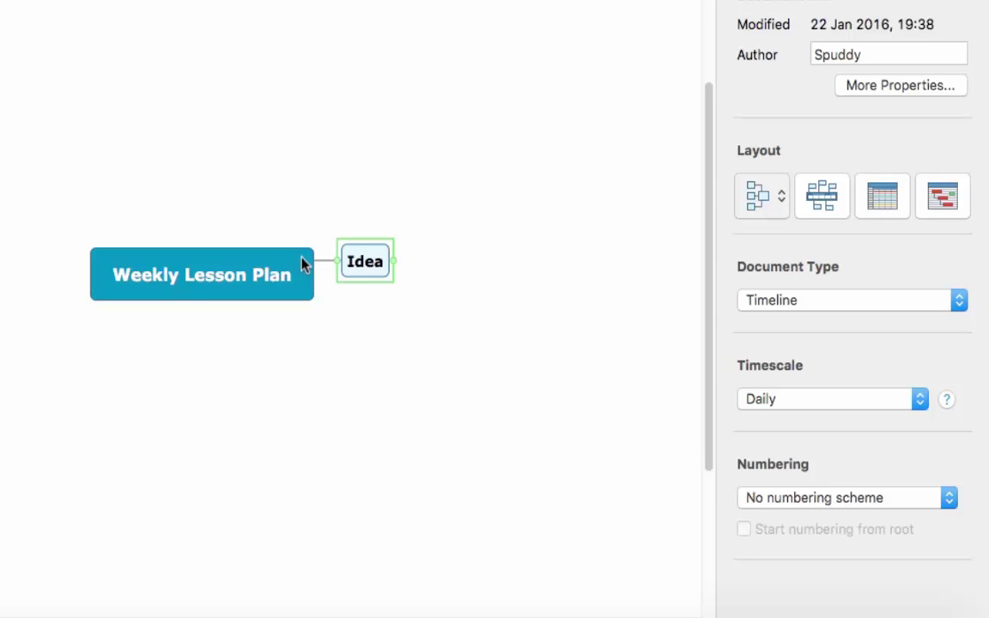
{"action": "key", "text": "Delete"}
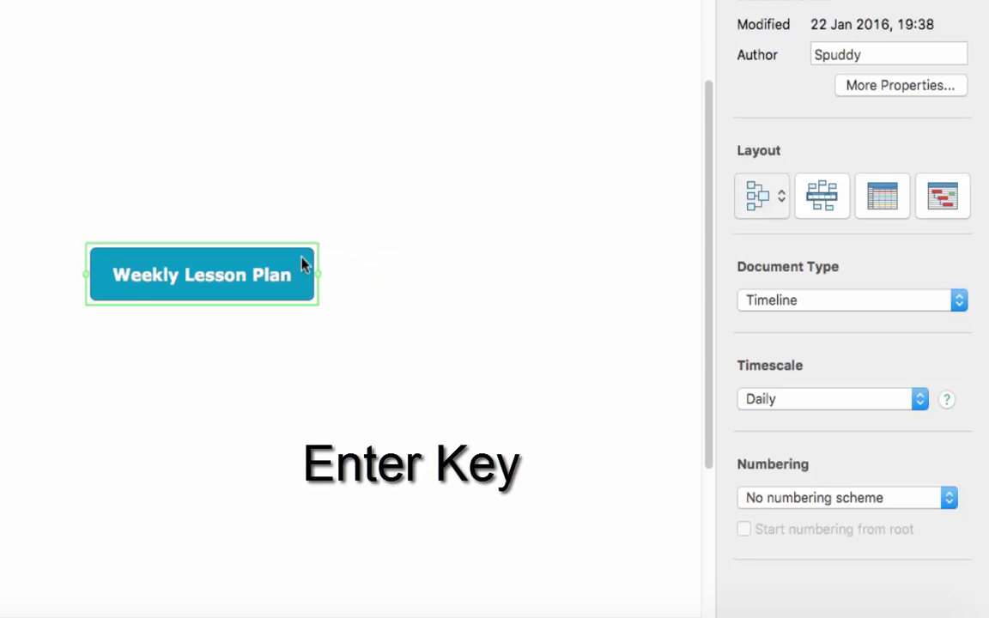
{"action": "key", "text": "Return"}
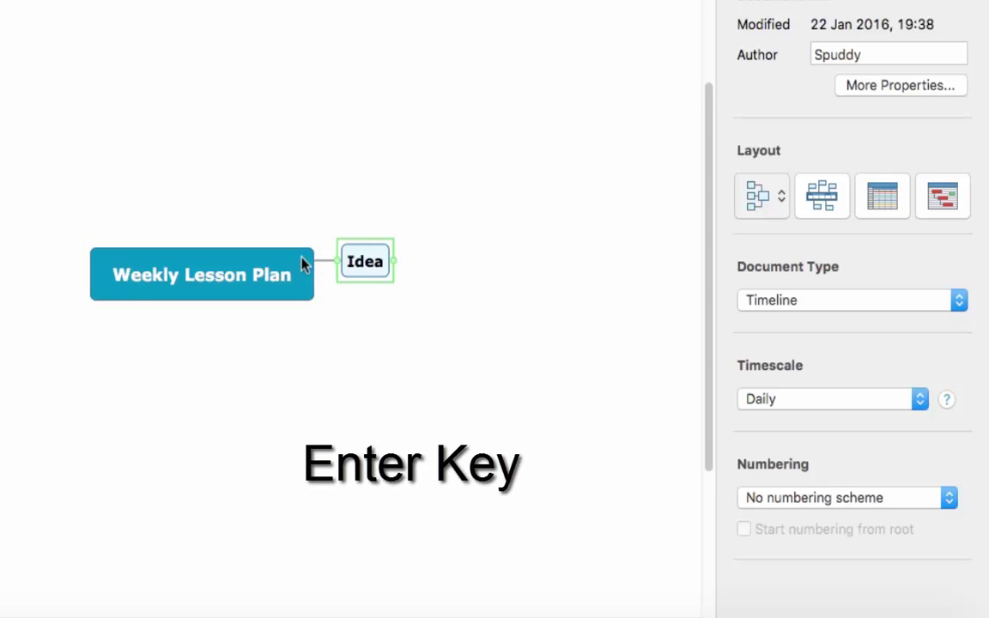
{"action": "double_click", "coordinate": [368, 268]}
{"action": "type", "text": "M"}
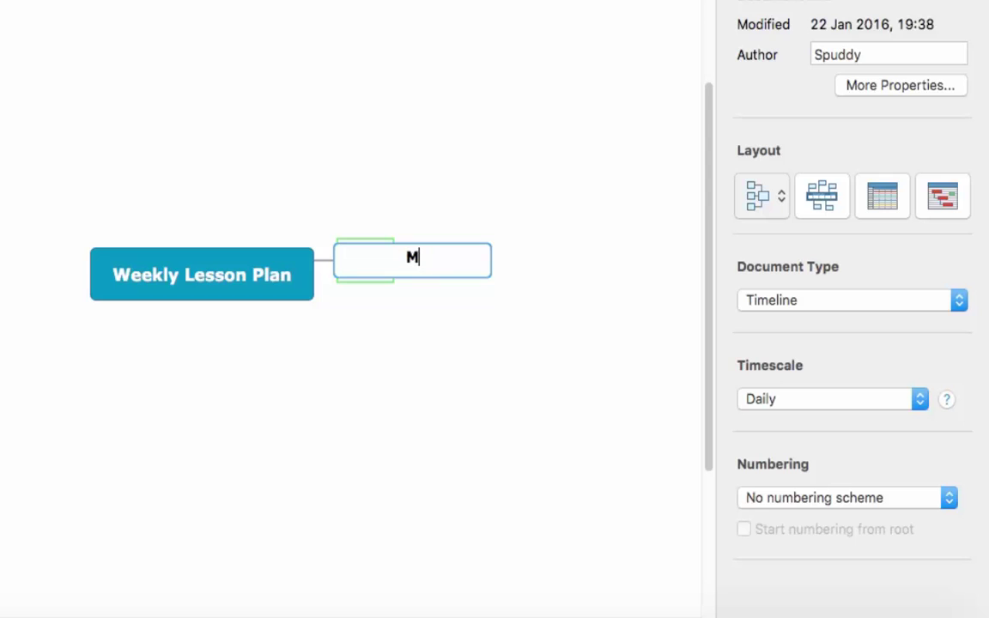
{"action": "type", "text": "i"}
{"action": "key", "text": "BackSpace"}
{"action": "type", "text": "onday"}
{"action": "key", "text": "Return"}
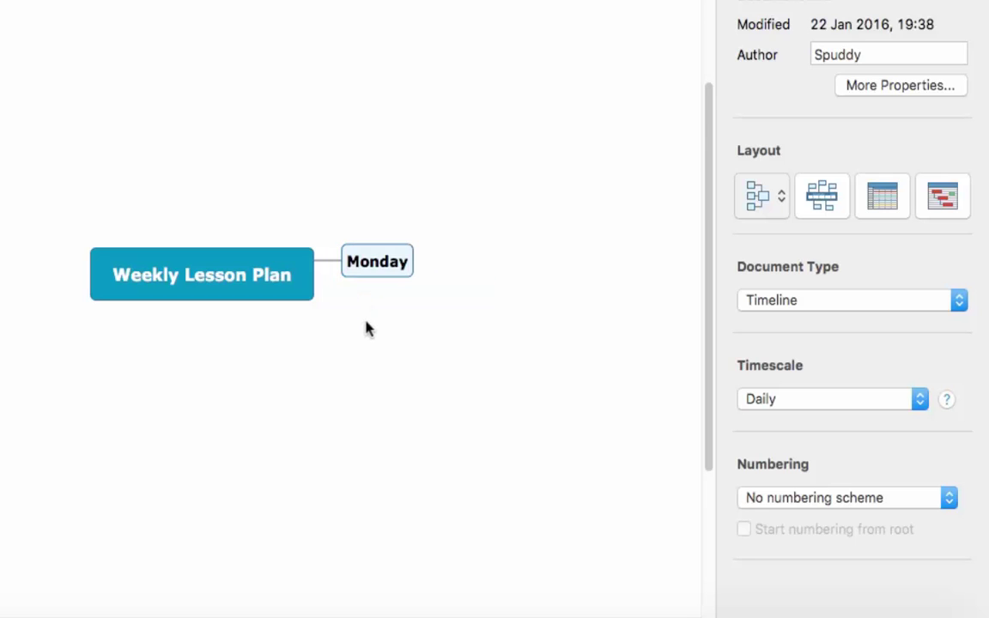
Step: Add a second branch to the Weekly Lesson Plan topic and name it "Tuesday"
{"action": "left_click", "coordinate": [273, 294]}
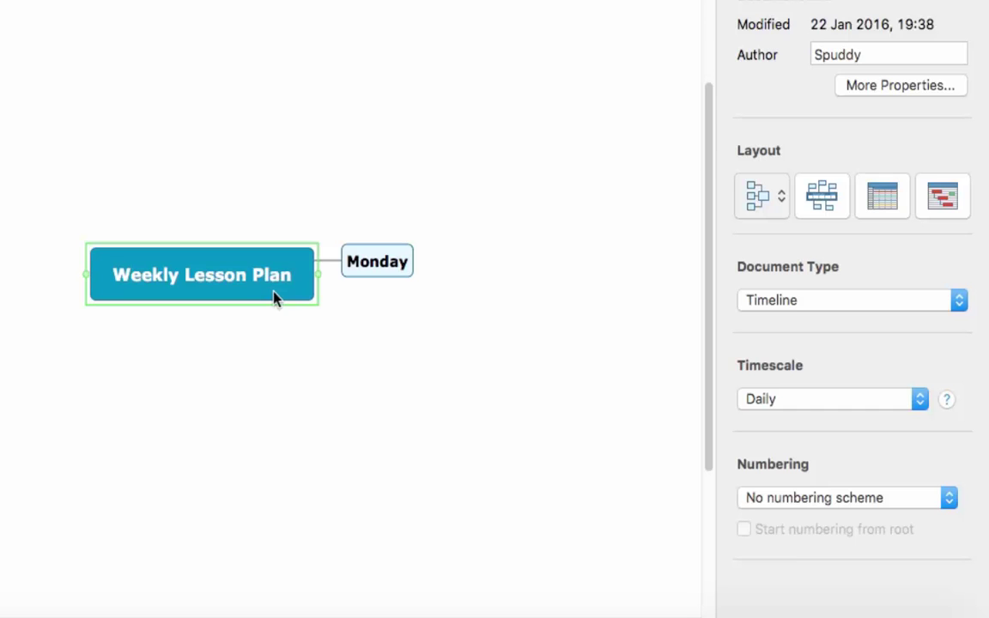
{"action": "double_click", "coordinate": [302, 297]}
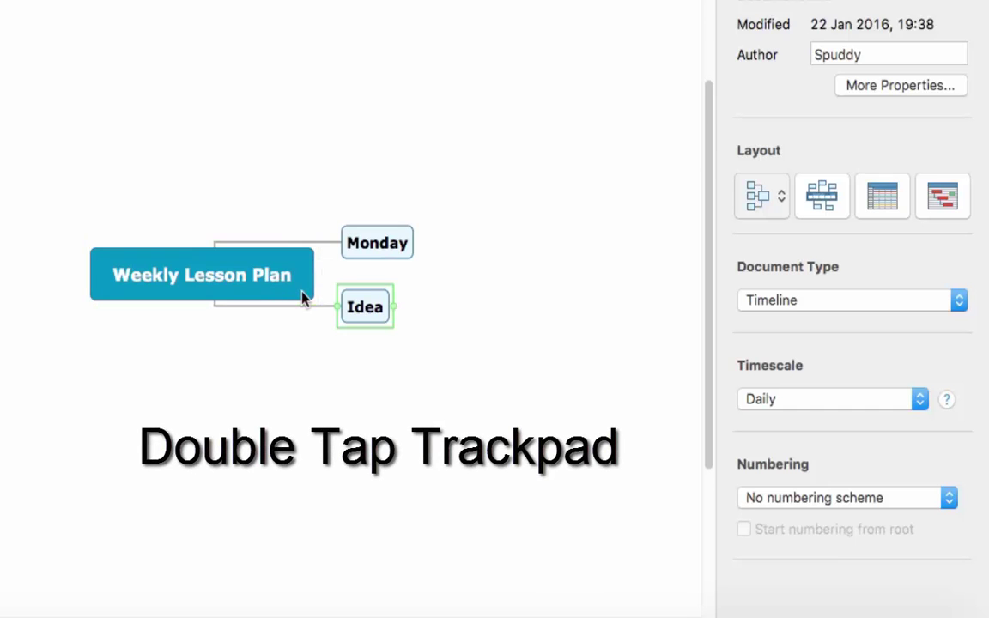
{"action": "double_click", "coordinate": [372, 306]}
{"action": "type", "text": "Tuesday"}
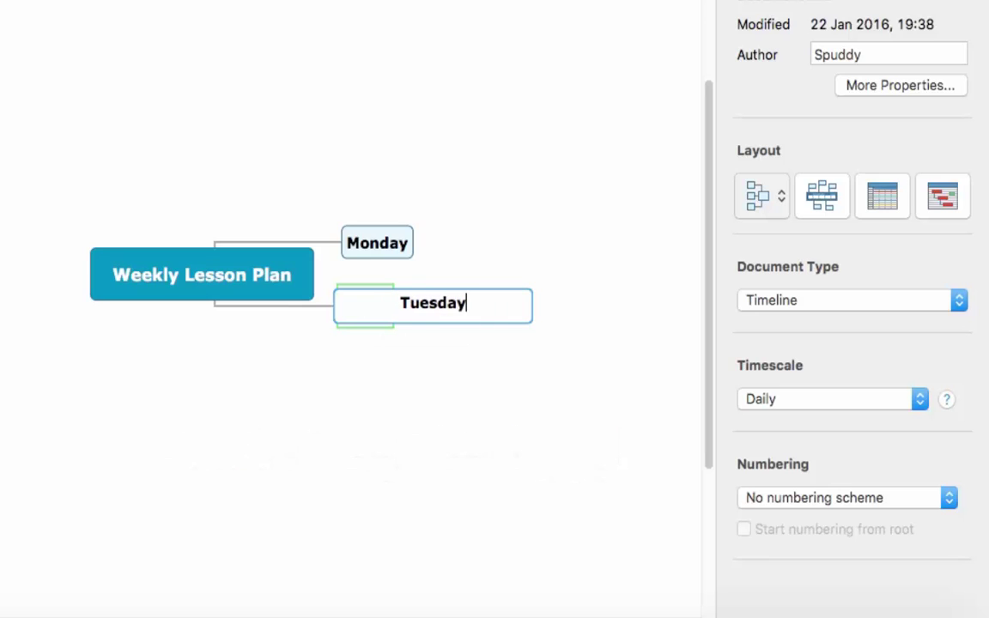
{"action": "key", "text": "Return"}
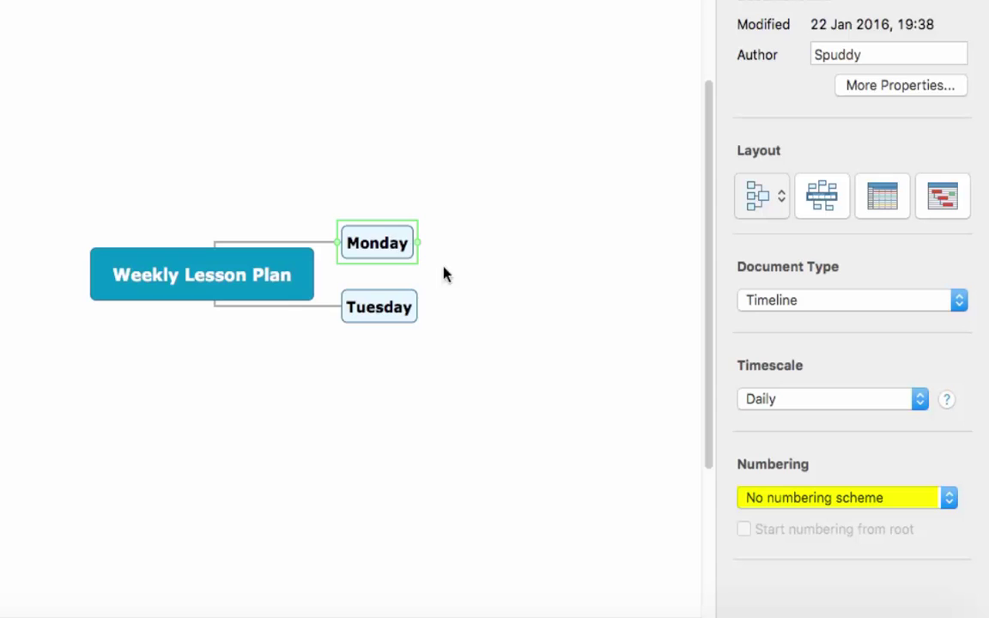
Step: Apply the 1, 1.1, 1.1.1 numbering scheme to the map and try out numbering from the root, leaving that option off
{"action": "left_click", "coordinate": [857, 500]}
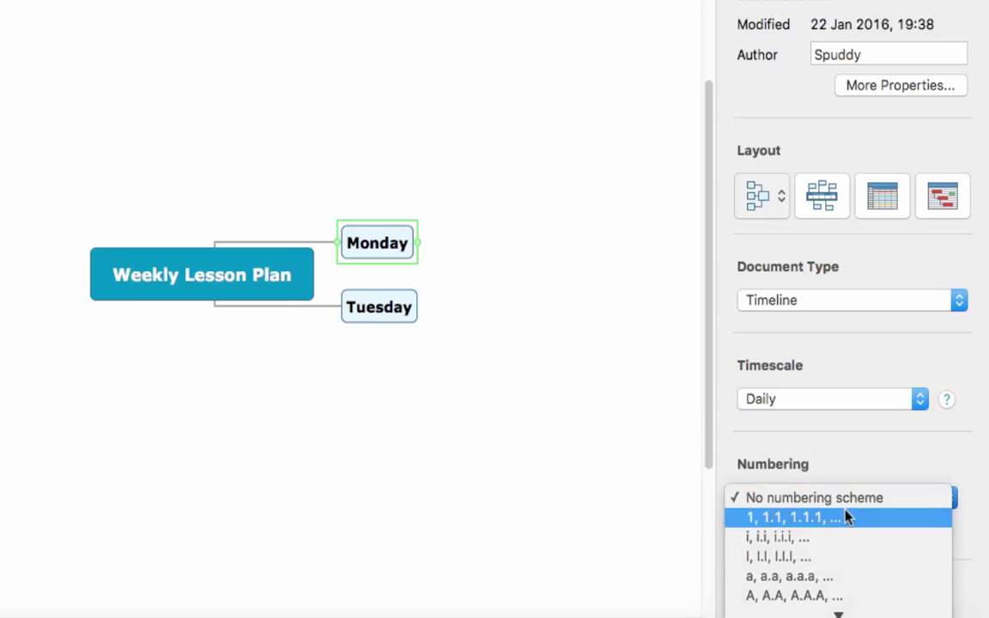
{"action": "left_click", "coordinate": [846, 518]}
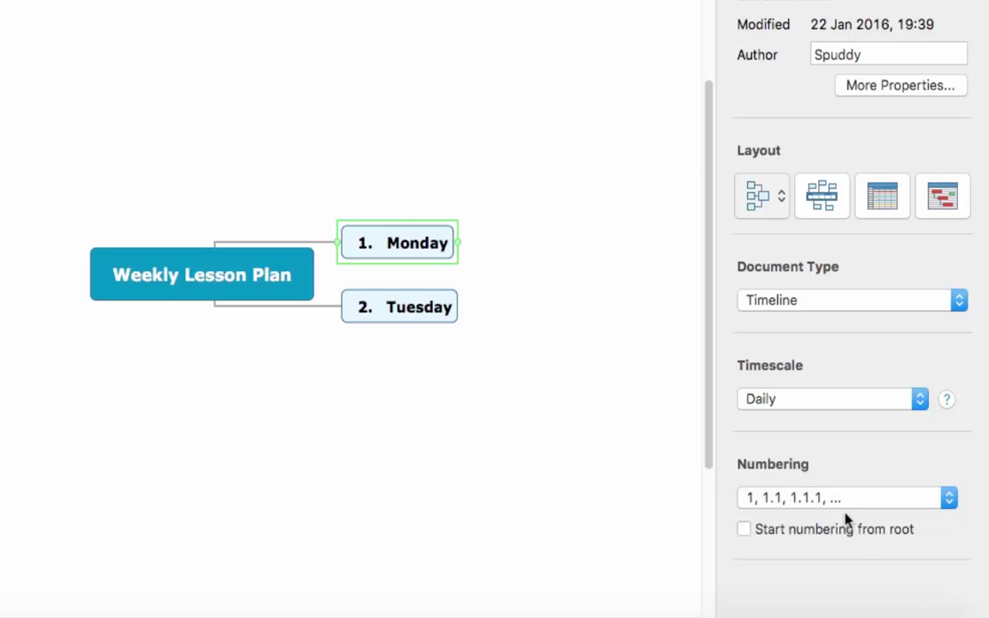
{"action": "left_click", "coordinate": [743, 530]}
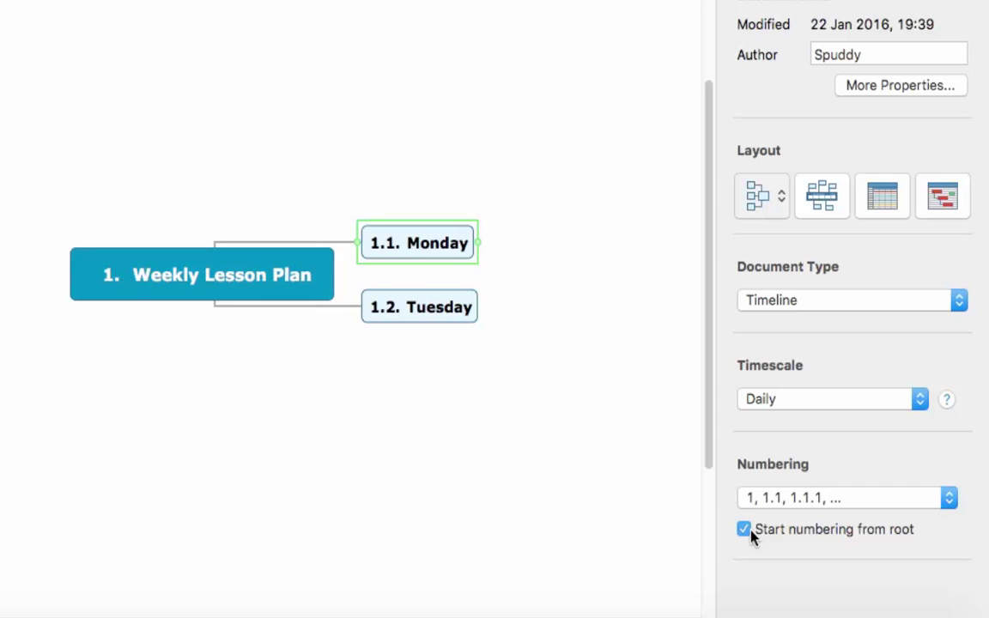
{"action": "left_click", "coordinate": [750, 530]}
Step: Remove the numbering from the map by choosing the No numbering scheme option
{"action": "left_click", "coordinate": [810, 497]}
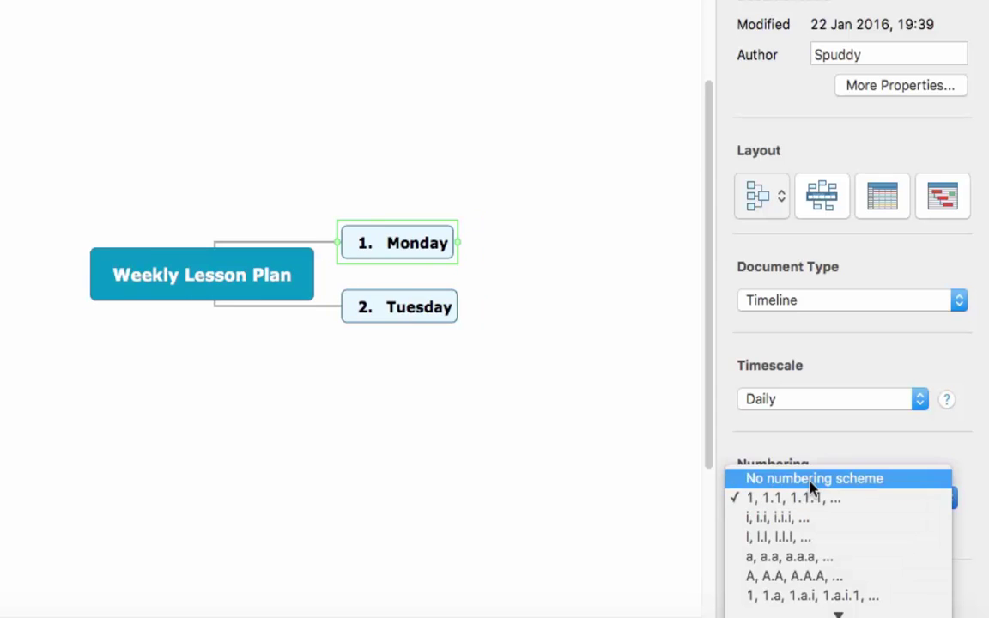
{"action": "left_click", "coordinate": [811, 479]}
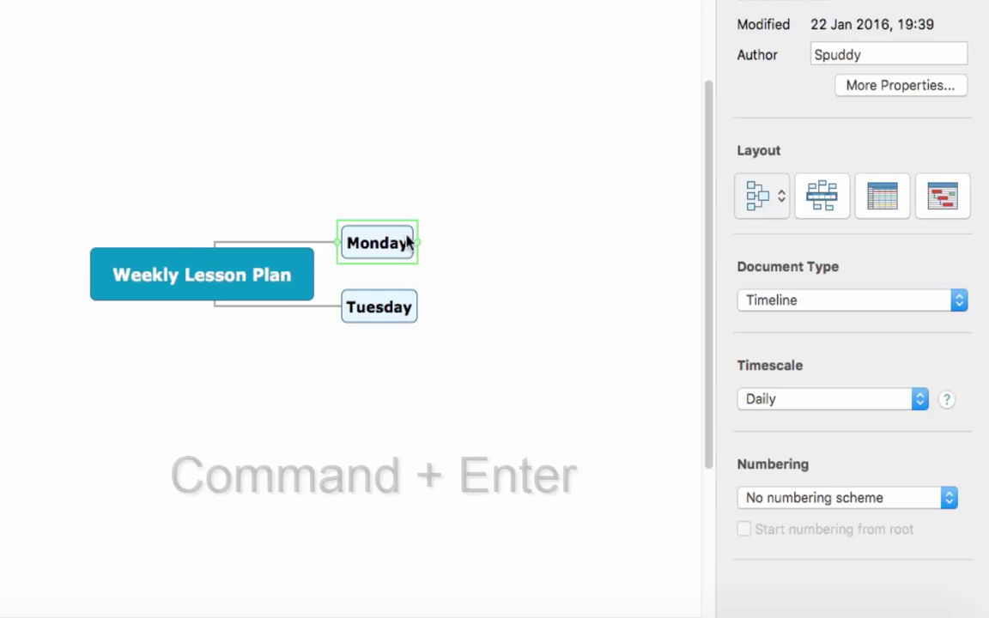
Step: Add three sub-branches under Monday, named "Lesson 1", "Lunch" and "Lesson 2" in that order
{"action": "key", "text": "super+Return"}
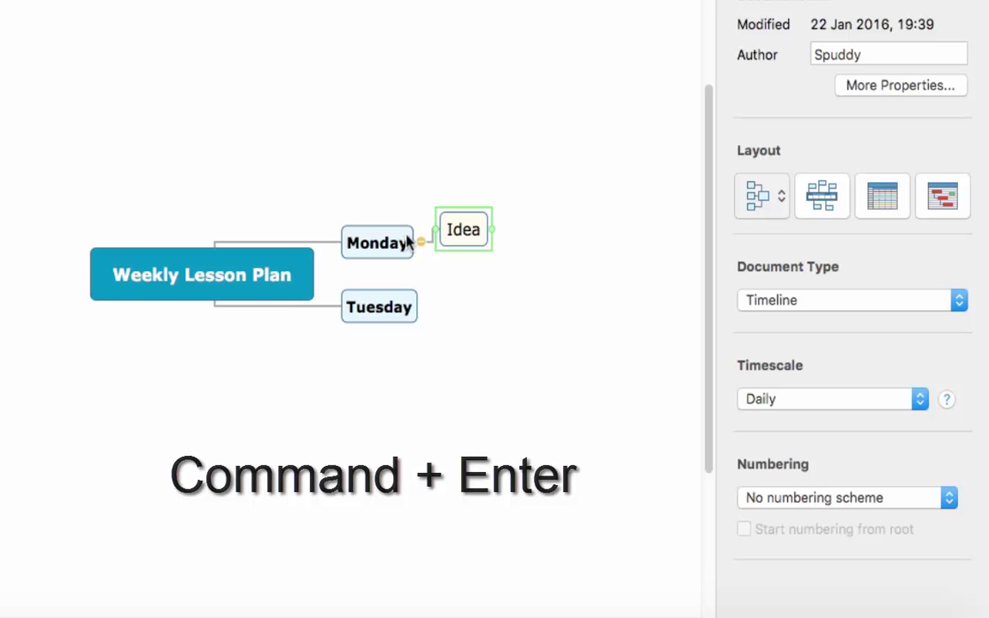
{"action": "type", "text": "Lesson 1"}
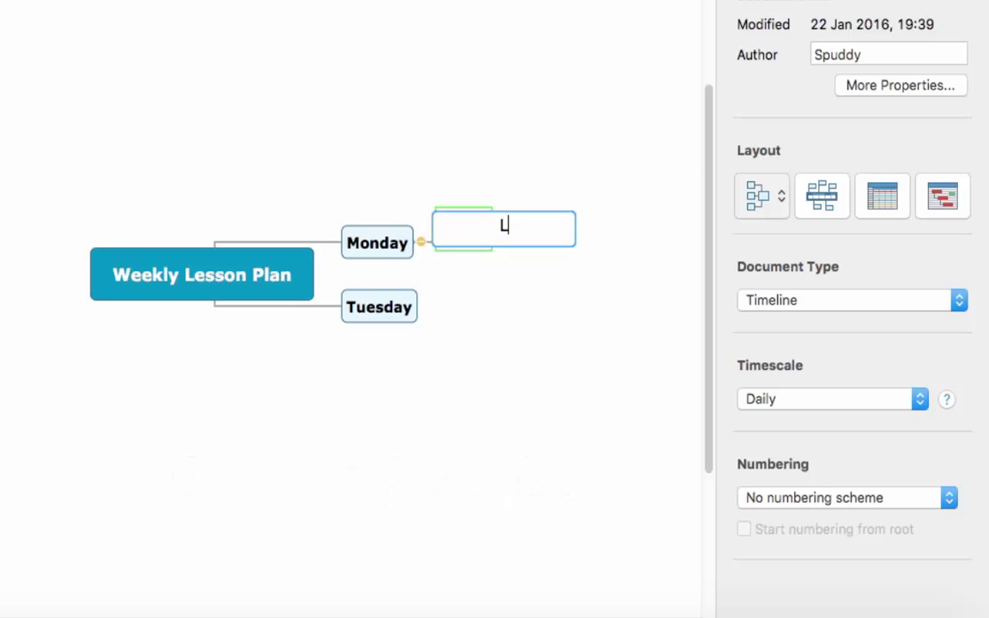
{"action": "left_click", "coordinate": [413, 286]}
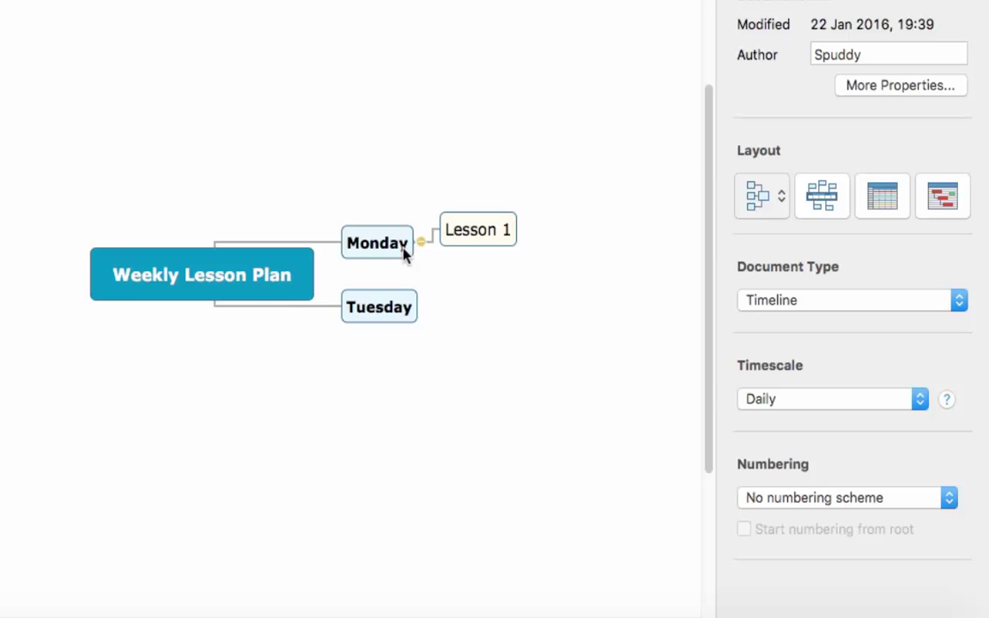
{"action": "left_click", "coordinate": [405, 250]}
{"action": "key", "text": "super+Return"}
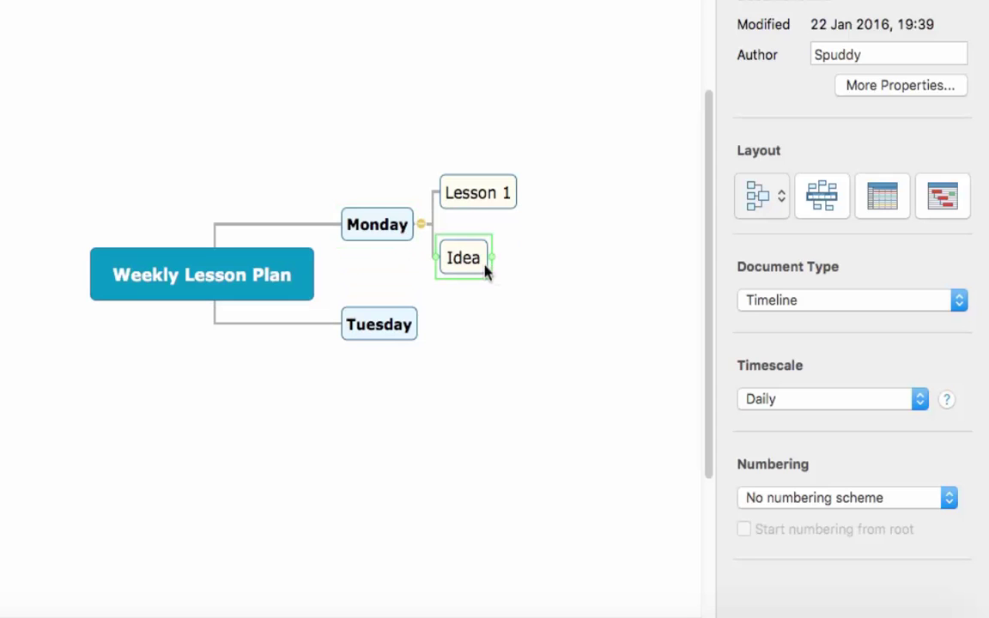
{"action": "type", "text": "Lun"}
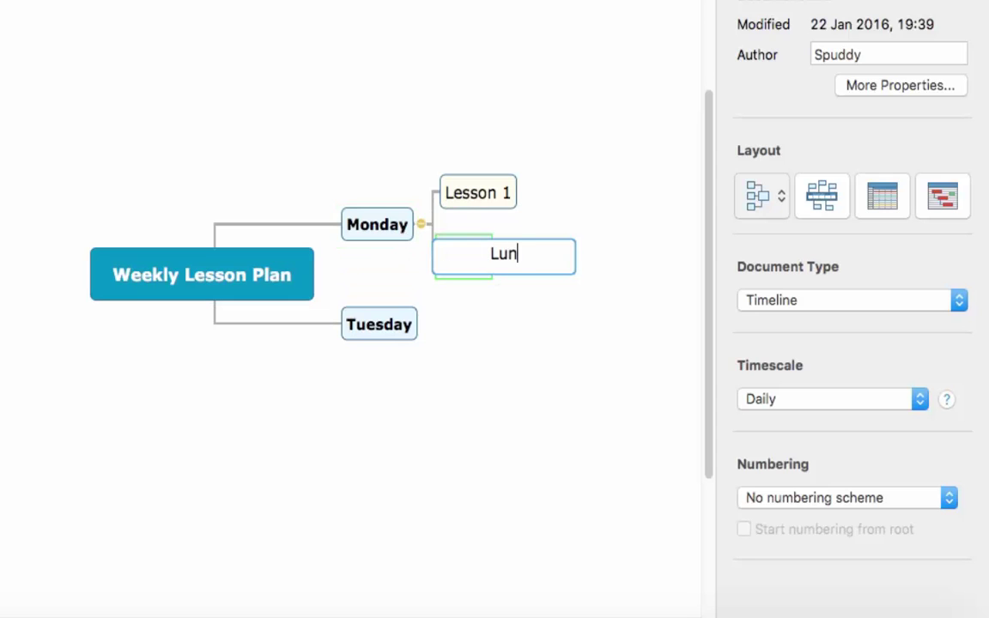
{"action": "type", "text": "ch"}
{"action": "left_click", "coordinate": [354, 241]}
{"action": "left_click", "coordinate": [396, 232]}
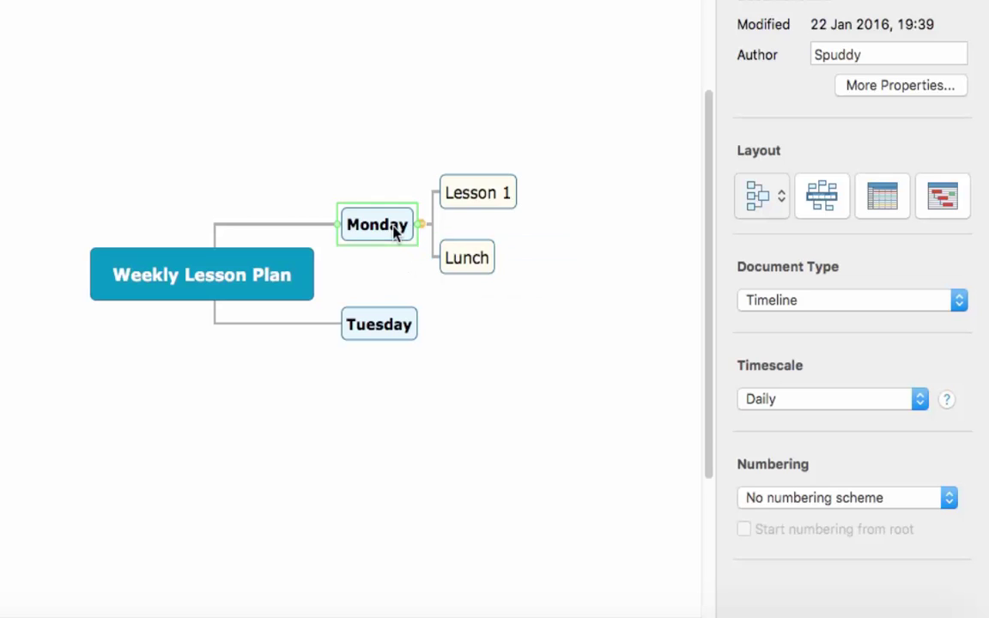
{"action": "key", "text": "Tab"}
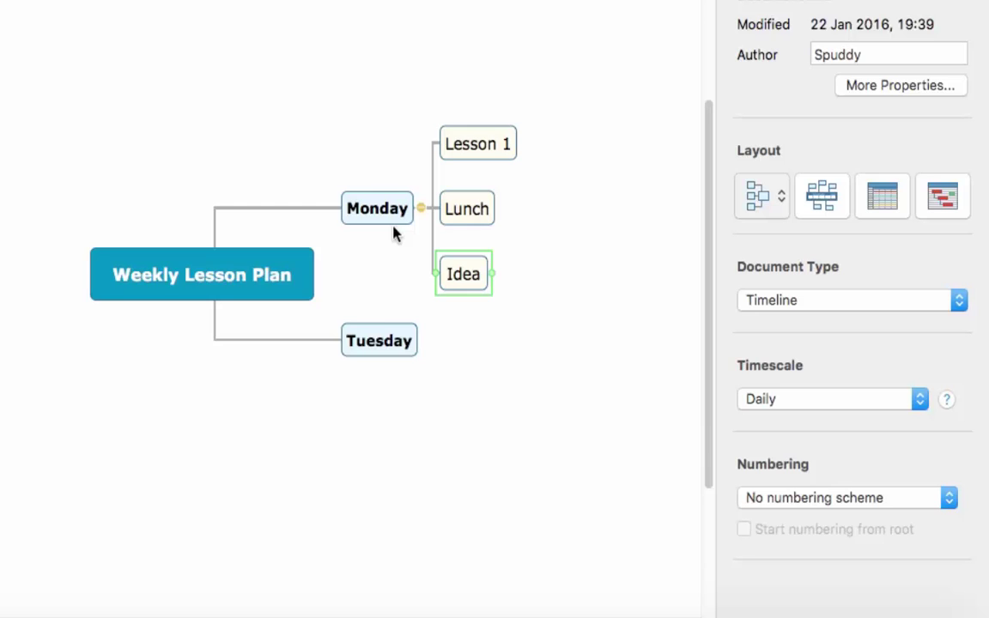
{"action": "type", "text": "Lesson 2"}
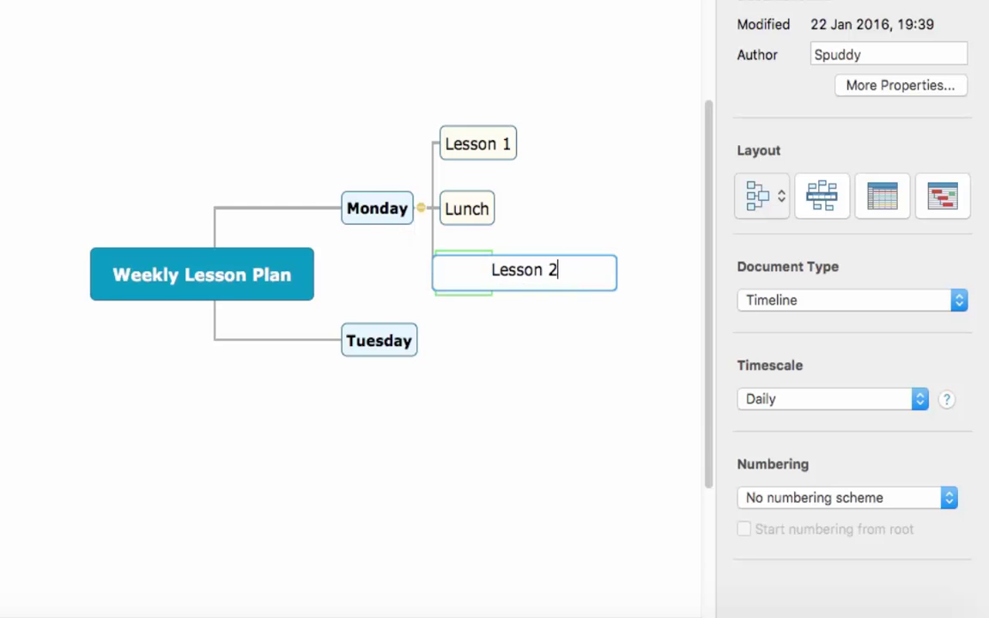
{"action": "left_click", "coordinate": [458, 300]}
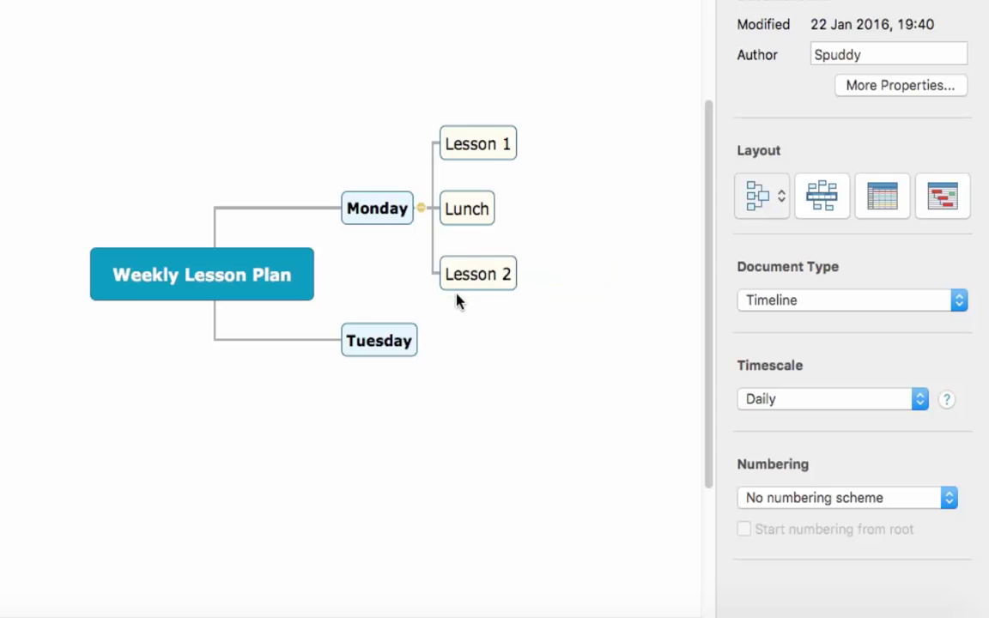
Step: Add a sub-branch under Tuesday and name it "Lesson 1"
{"action": "left_click", "coordinate": [400, 341]}
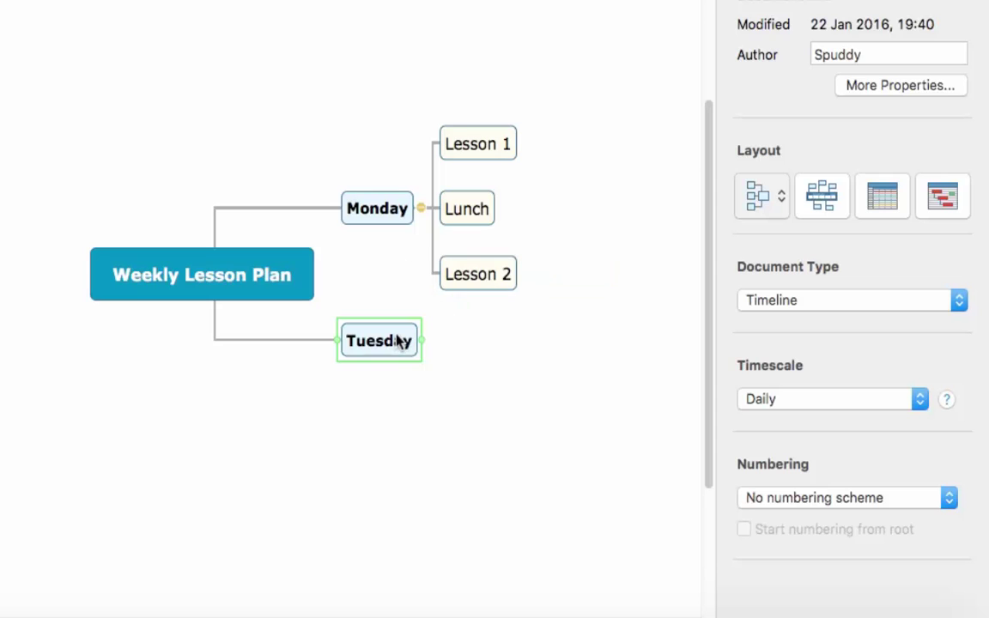
{"action": "key", "text": "Tab"}
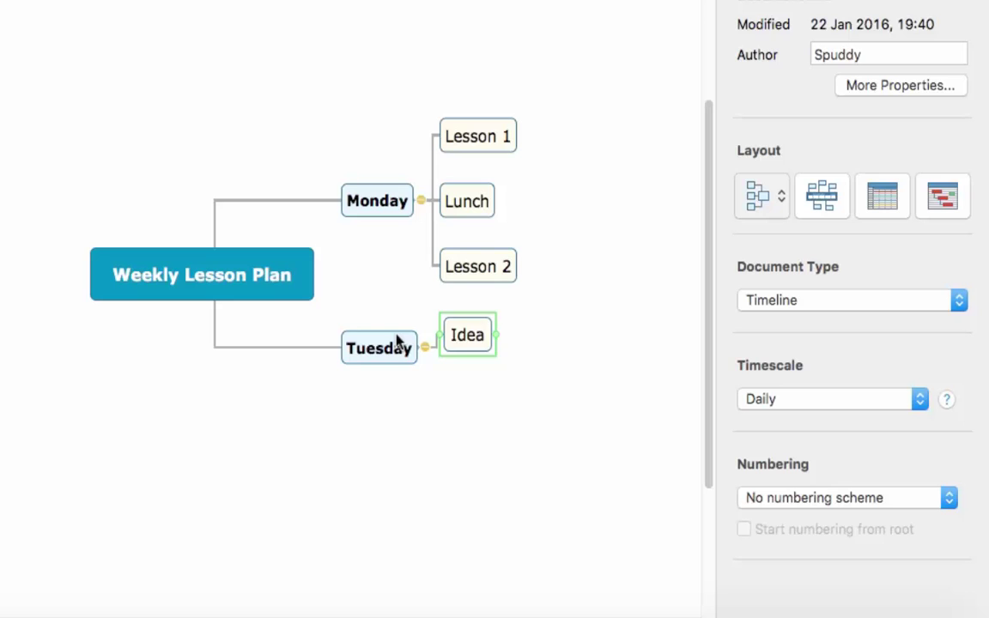
{"action": "type", "text": "Lesson"}
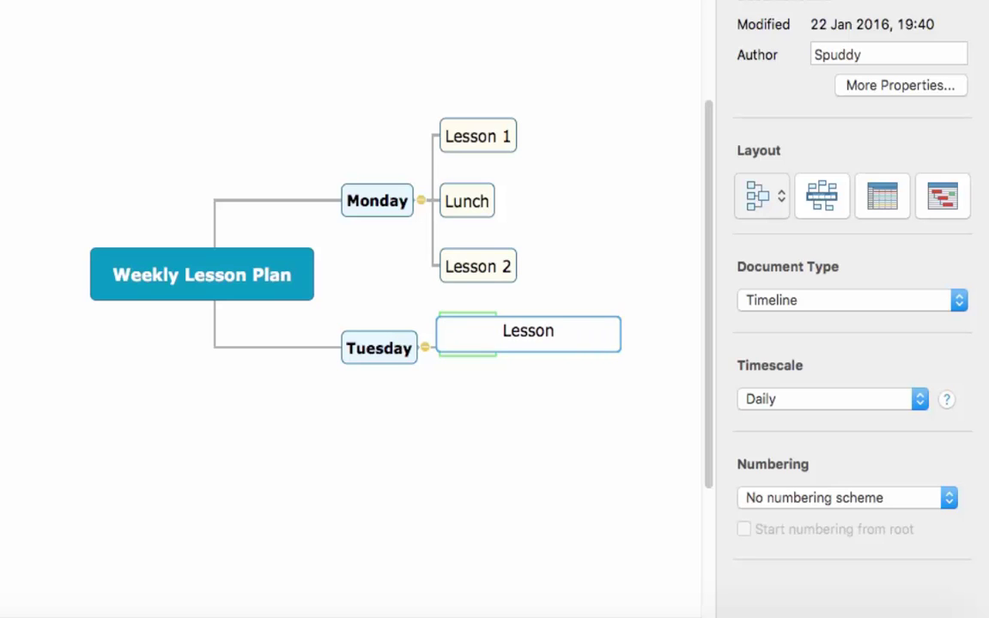
{"action": "type", "text": " 2"}
{"action": "key", "text": "BackSpace"}
{"action": "type", "text": "1"}
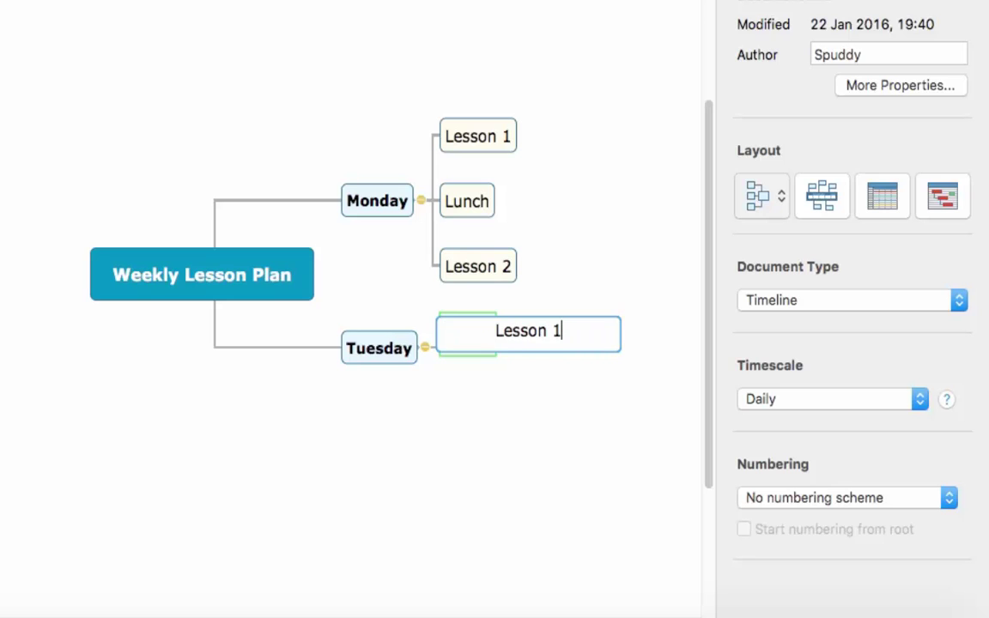
{"action": "left_click", "coordinate": [334, 394]}
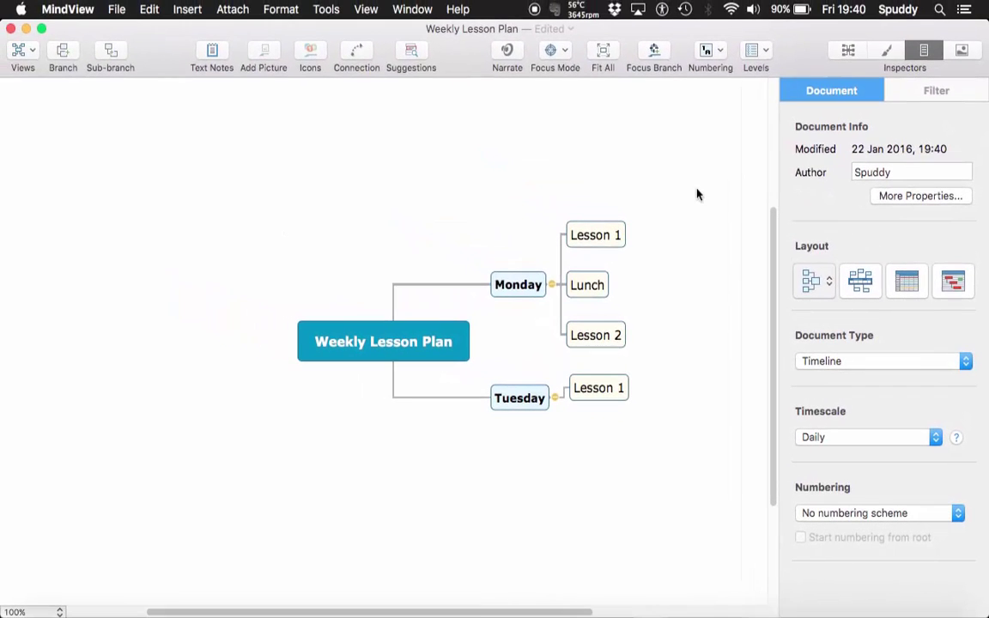
Step: Show the branch properties of Monday's Lesson 1 and open its start time for entry
{"action": "left_click", "coordinate": [846, 51]}
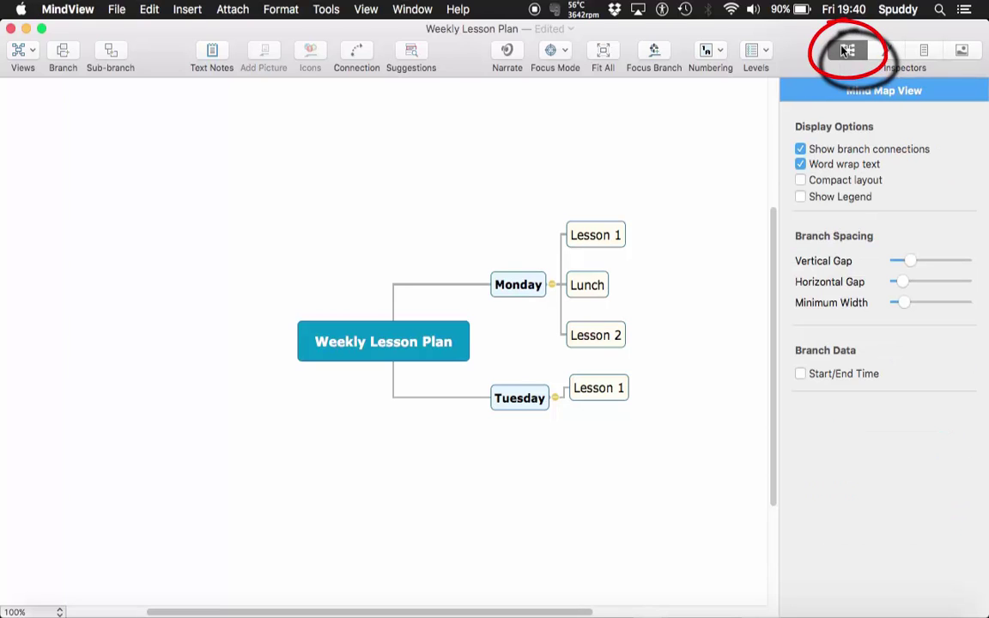
{"action": "left_click", "coordinate": [603, 239]}
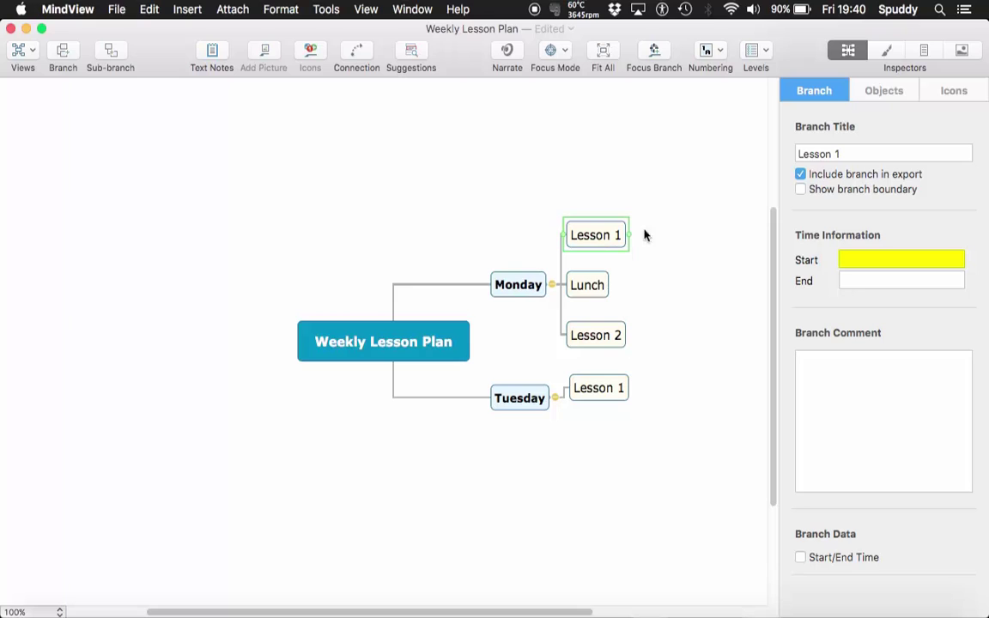
{"action": "left_click", "coordinate": [856, 258]}
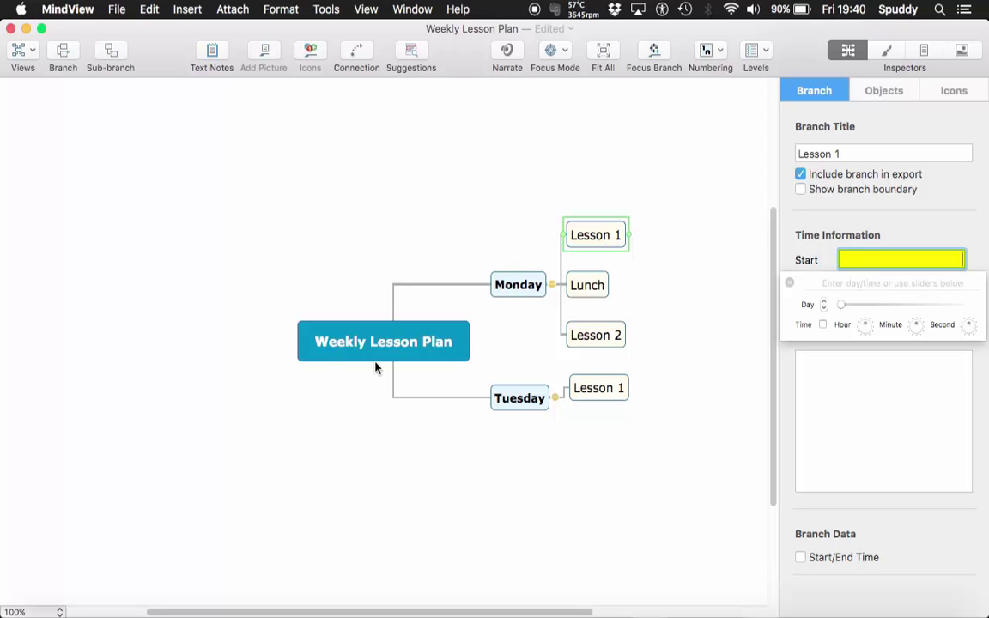
Step: Switch the document to the Timeline view and select the Monday branch in the branch table
{"action": "left_click", "coordinate": [21, 53]}
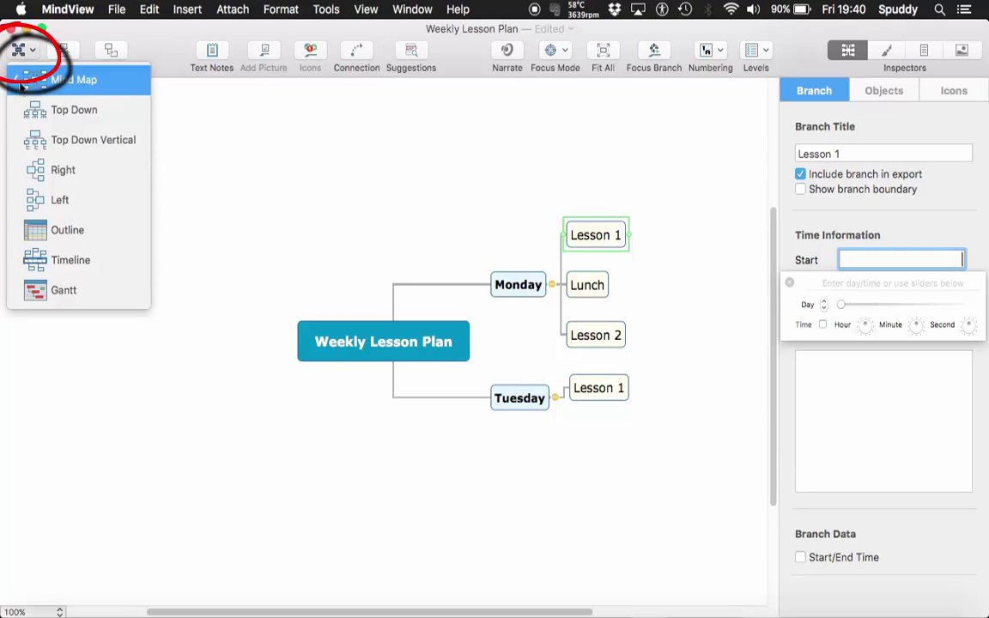
{"action": "left_click", "coordinate": [34, 261]}
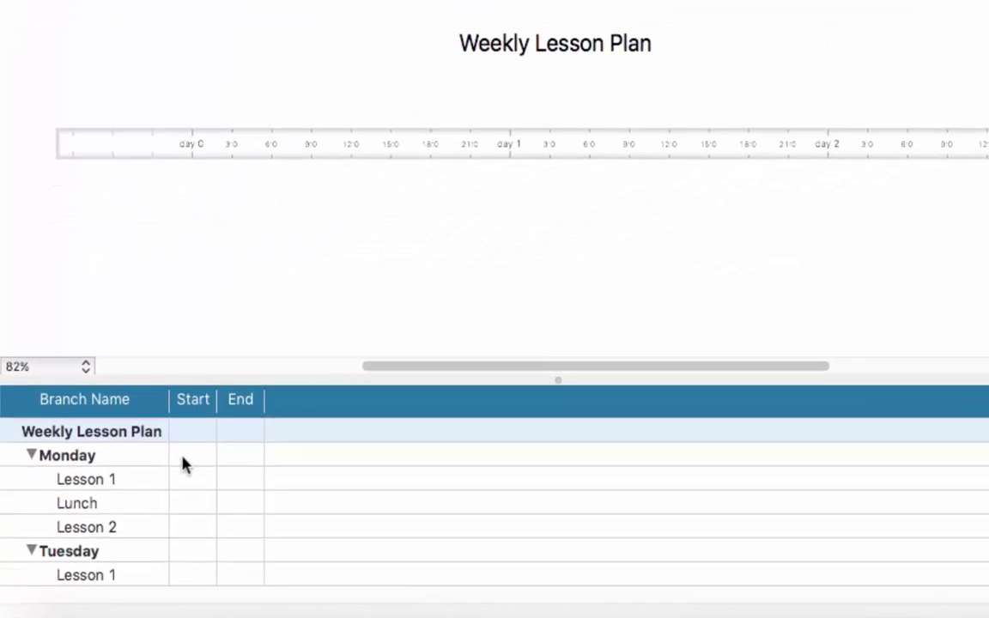
{"action": "left_click", "coordinate": [128, 507]}
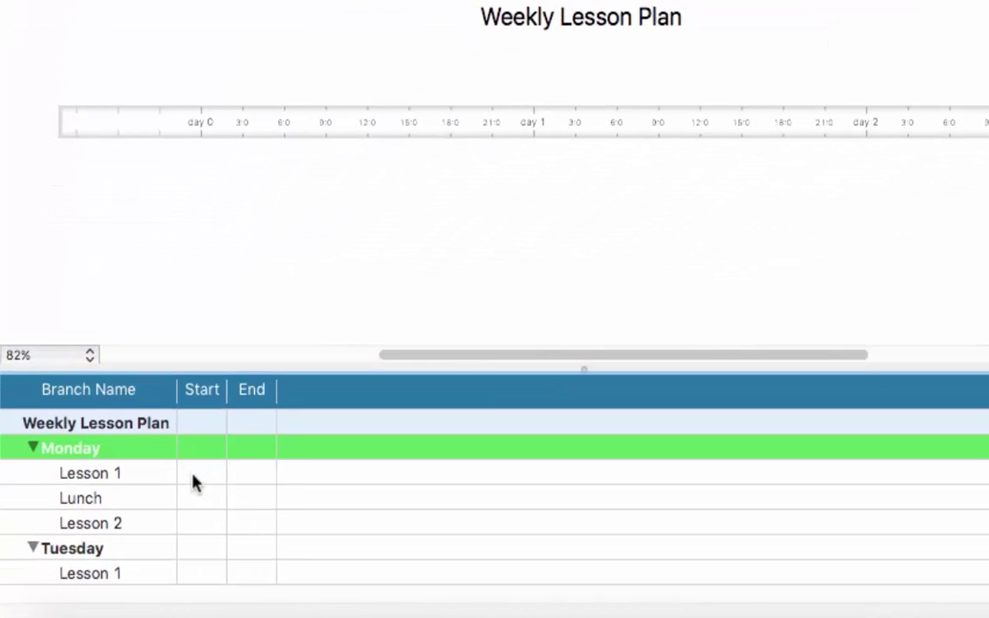
Step: Set the start of Monday's Lesson 1 to day 1, 10:00 in the timeline's branch table
{"action": "left_click", "coordinate": [192, 475]}
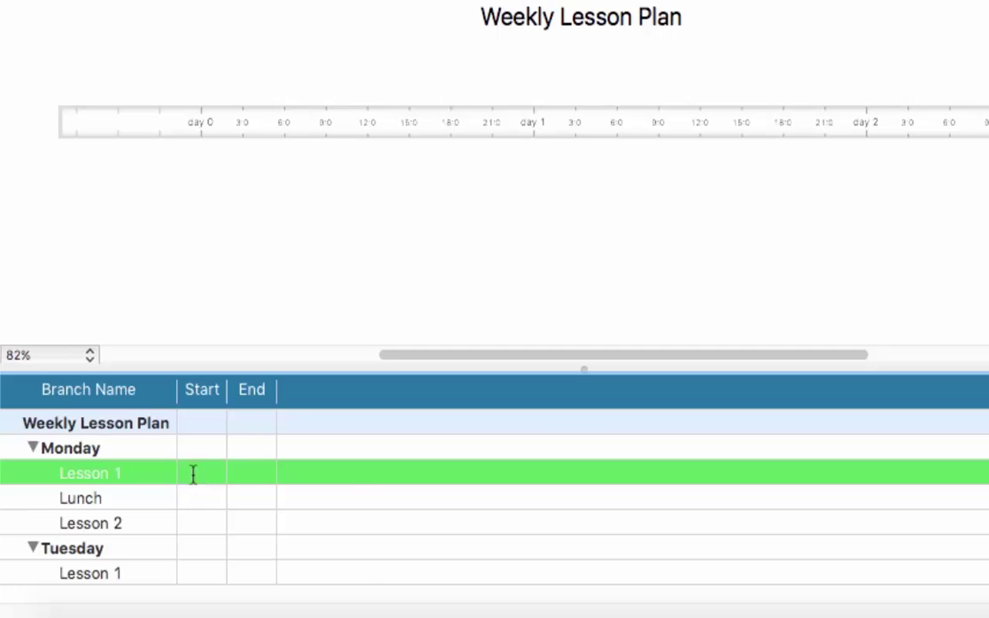
{"action": "left_click", "coordinate": [194, 474]}
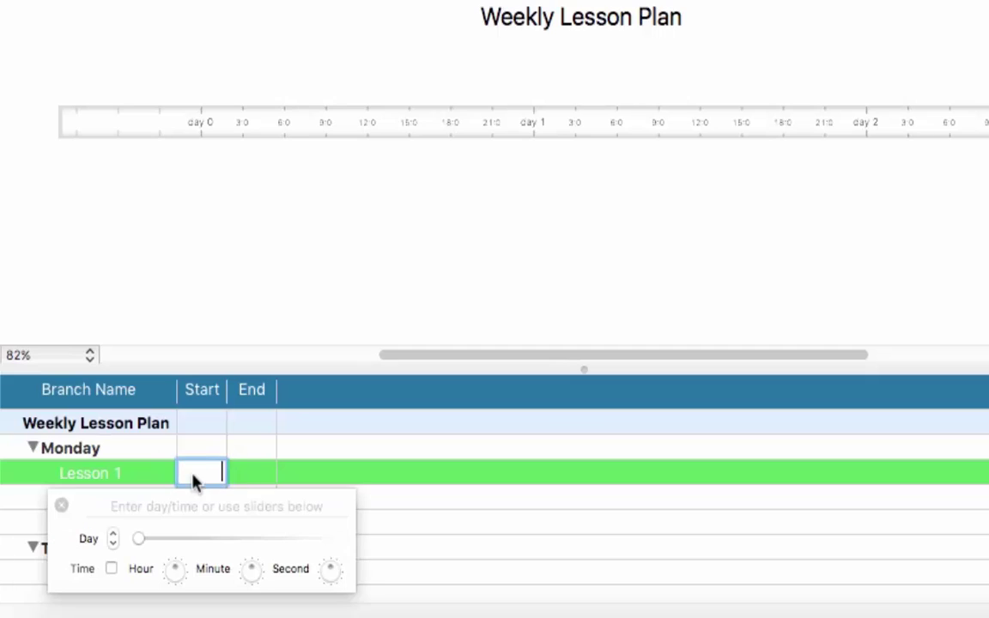
{"action": "left_click", "coordinate": [112, 535]}
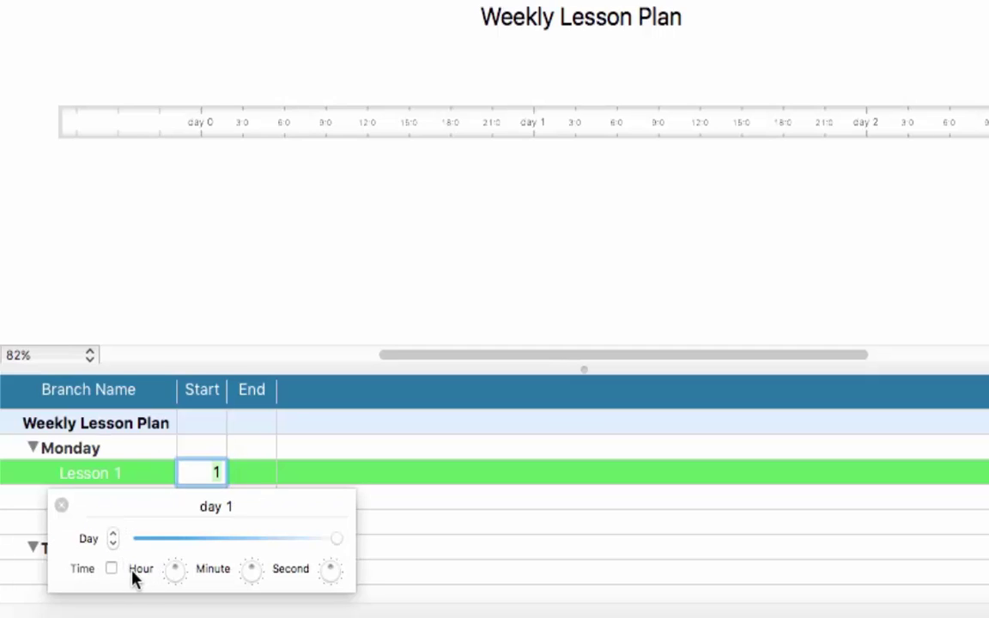
{"action": "left_click", "coordinate": [111, 569]}
{"action": "left_click_drag", "start_coordinate": [176, 574], "coordinate": [183, 589]}
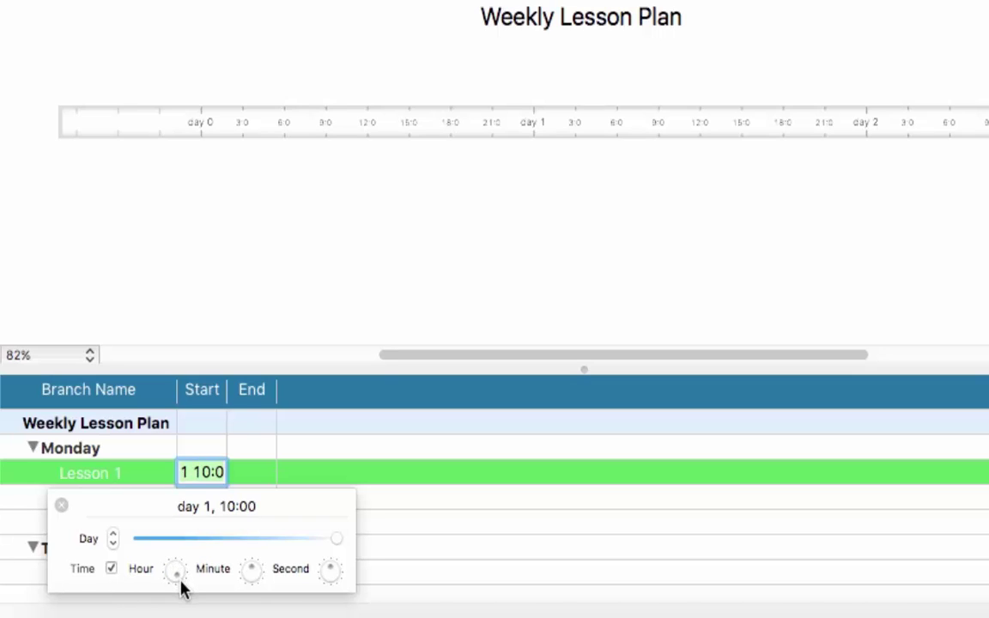
{"action": "left_click", "coordinate": [61, 506]}
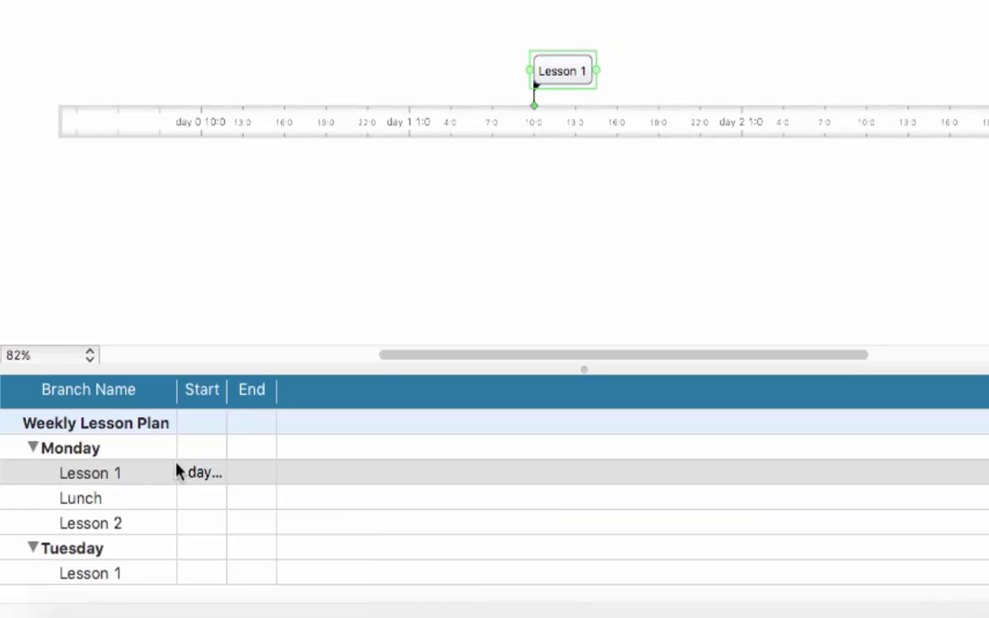
Step: Widen the End and Start columns of the branch table and set the end of Monday's Lesson 1 to day 1, 12:00
{"action": "left_click_drag", "start_coordinate": [277, 395], "coordinate": [363, 393]}
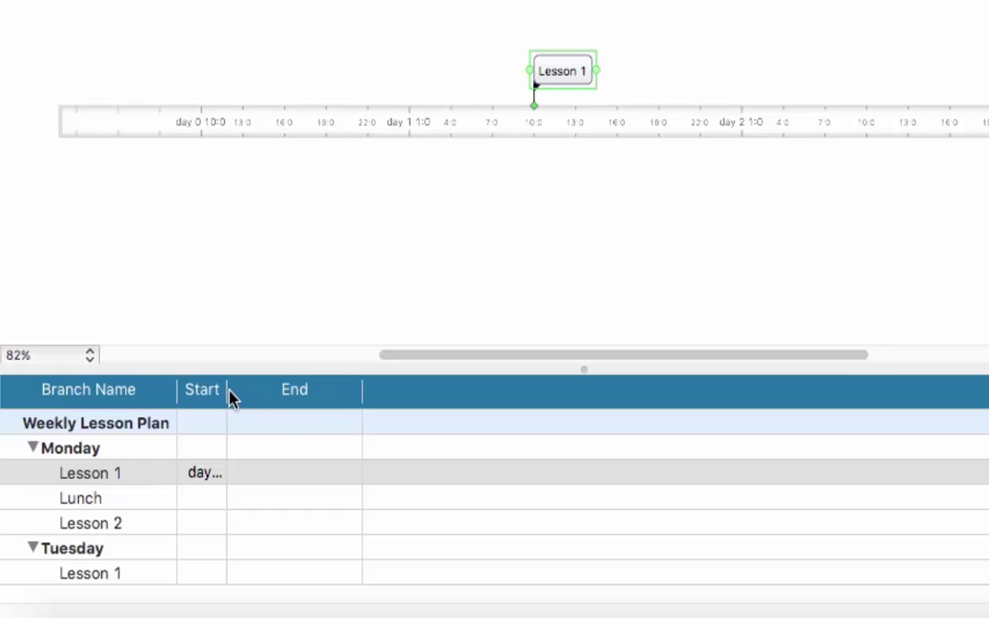
{"action": "left_click_drag", "start_coordinate": [228, 391], "coordinate": [286, 394]}
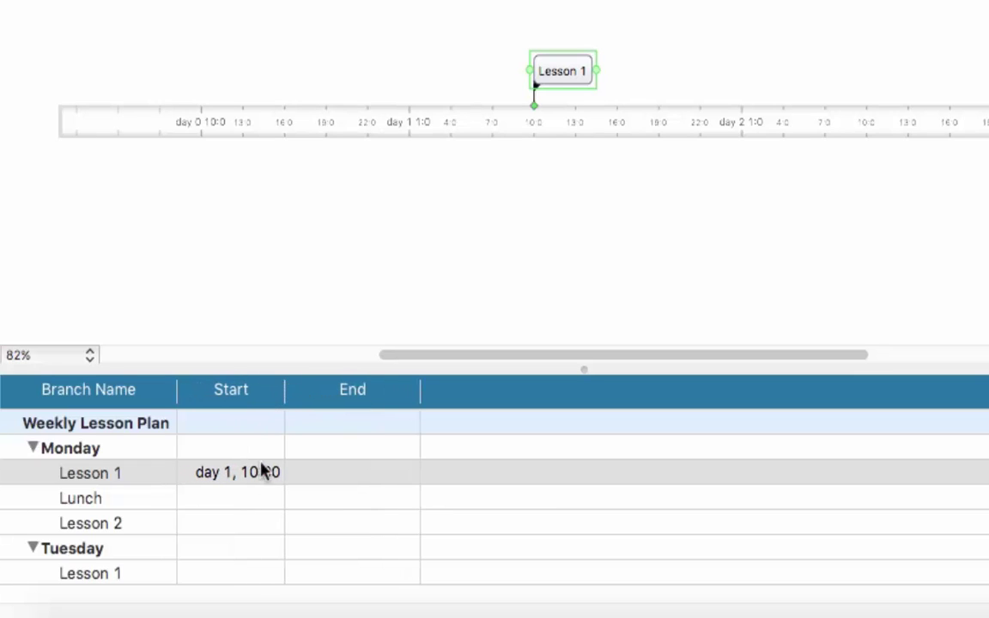
{"action": "left_click", "coordinate": [360, 480]}
{"action": "left_click", "coordinate": [360, 479]}
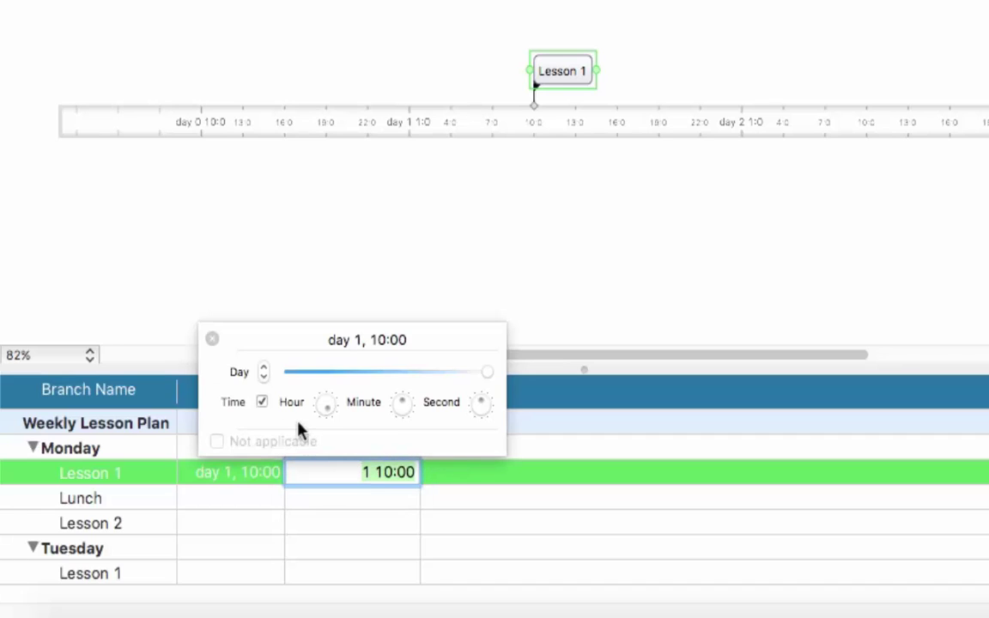
{"action": "left_click", "coordinate": [264, 370]}
{"action": "left_click", "coordinate": [265, 378]}
{"action": "left_click_drag", "start_coordinate": [328, 420], "coordinate": [325, 416]}
{"action": "left_click", "coordinate": [213, 341]}
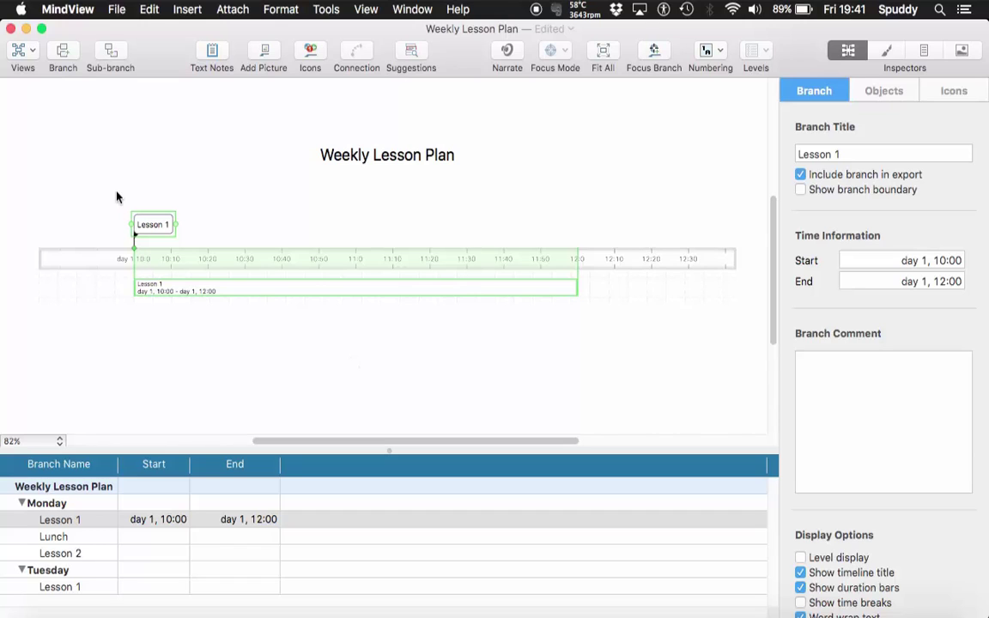
Step: Return to the Mind Map view and display the start/end time on Monday's Lesson 1 branch
{"action": "left_click", "coordinate": [32, 51]}
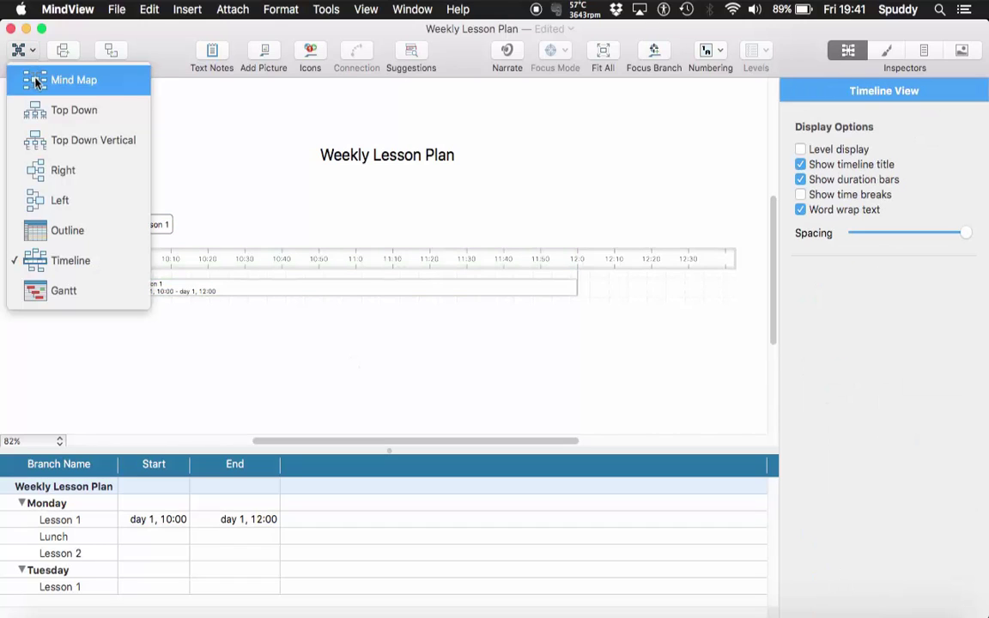
{"action": "left_click", "coordinate": [35, 81]}
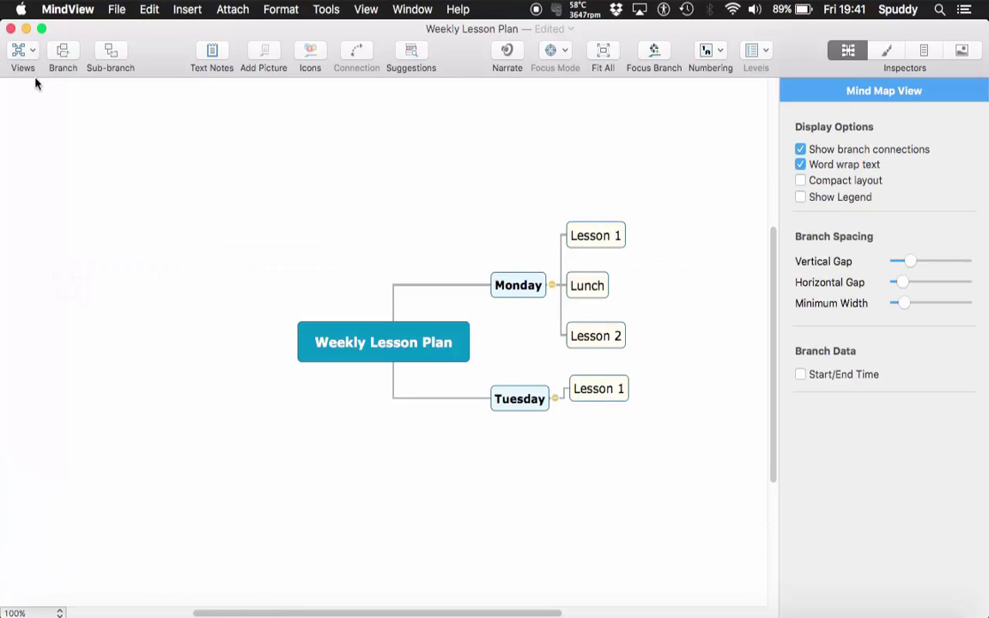
{"action": "left_click", "coordinate": [596, 246]}
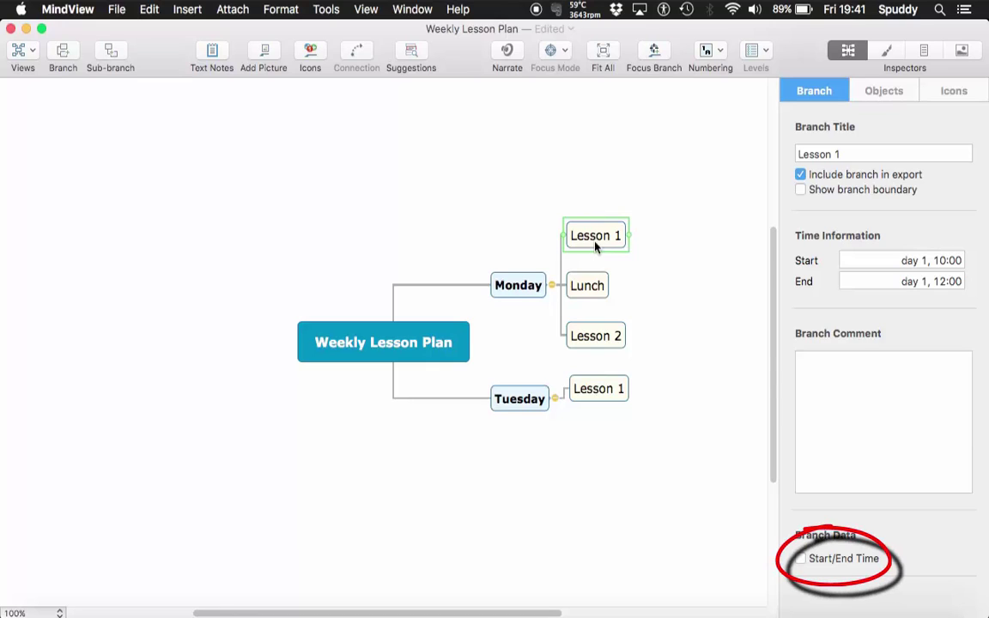
{"action": "left_click", "coordinate": [802, 560]}
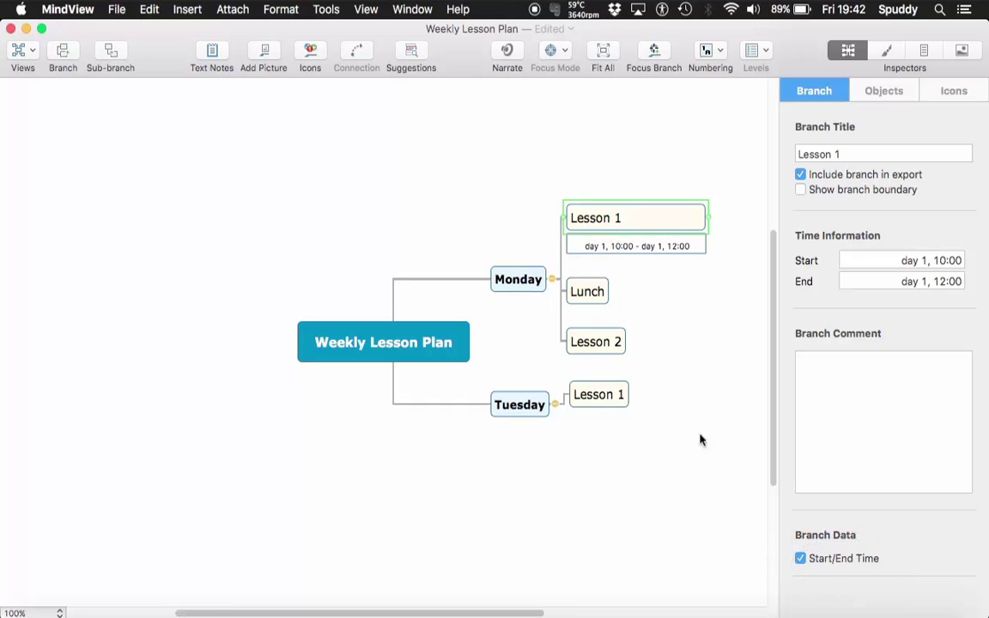
Step: Switch to the Timeline view and set the start of Monday's Lunch branch to day 1, 12:00
{"action": "left_click", "coordinate": [587, 293]}
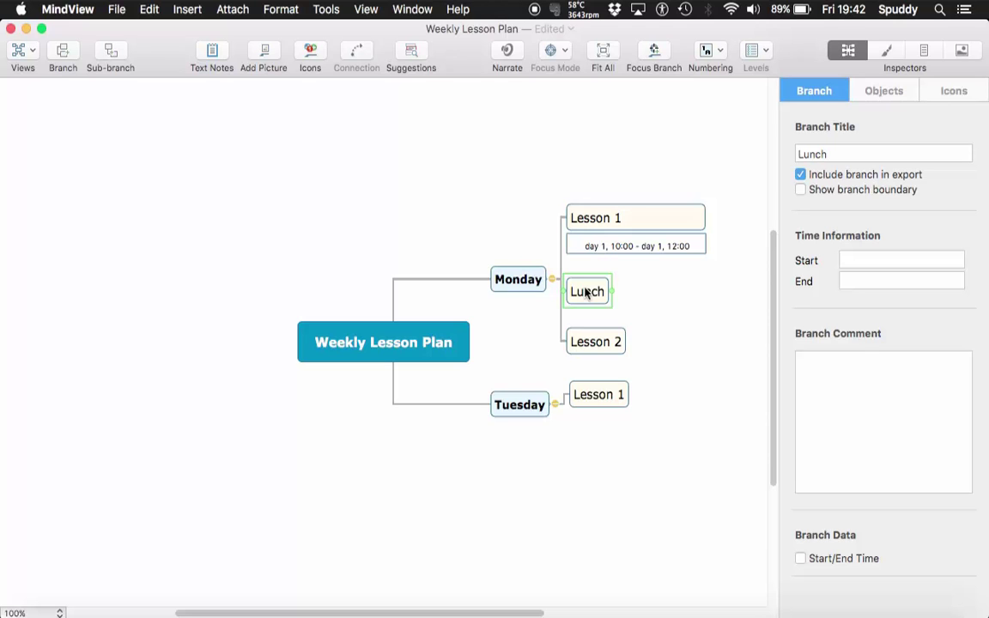
{"action": "left_click", "coordinate": [19, 50]}
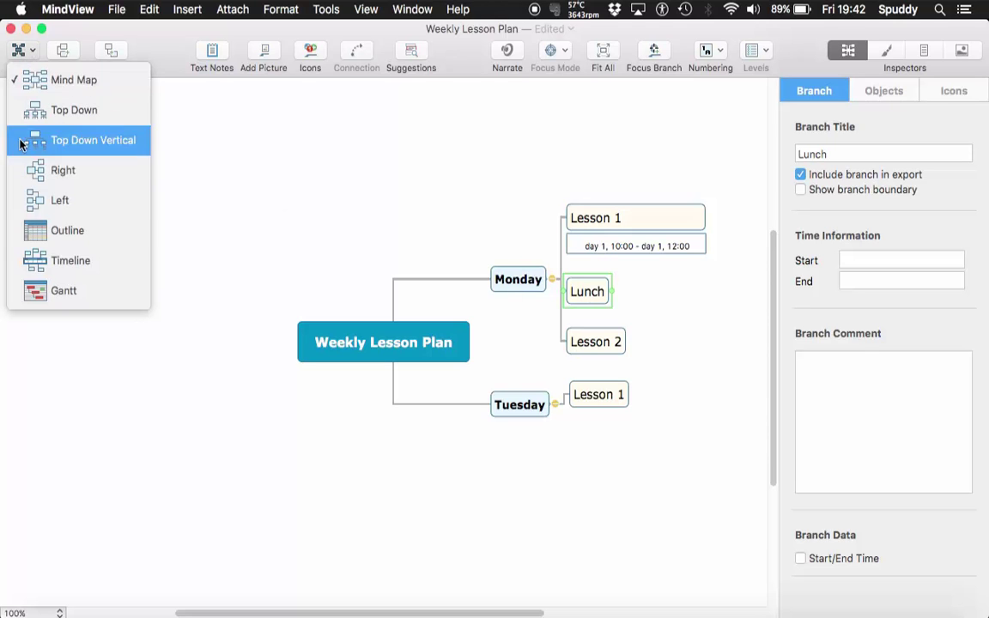
{"action": "left_click", "coordinate": [23, 260]}
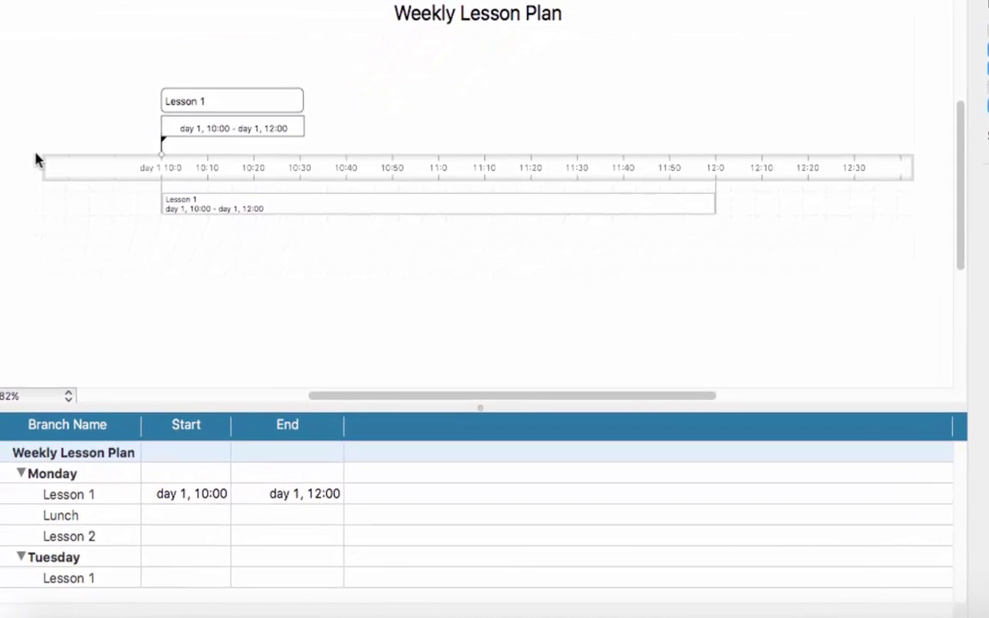
{"action": "double_click", "coordinate": [173, 515]}
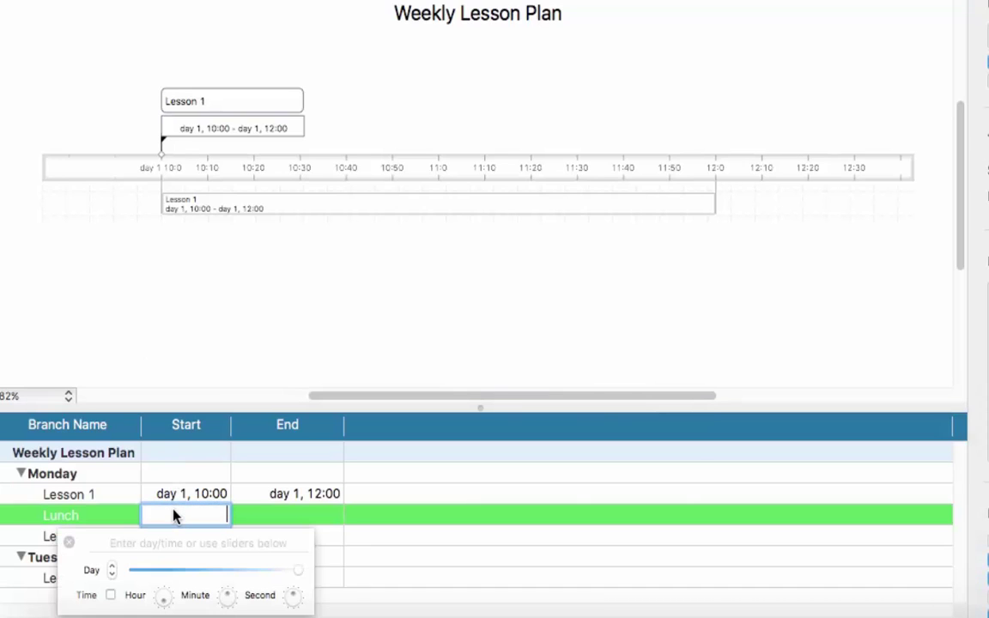
{"action": "left_click", "coordinate": [164, 604]}
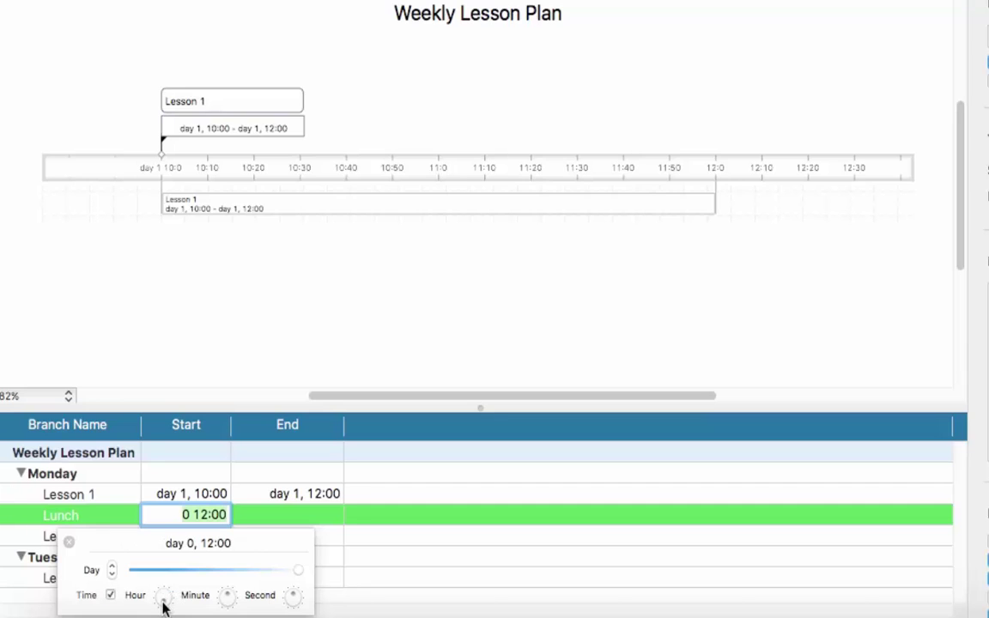
{"action": "left_click", "coordinate": [112, 566]}
{"action": "key", "text": "Return"}
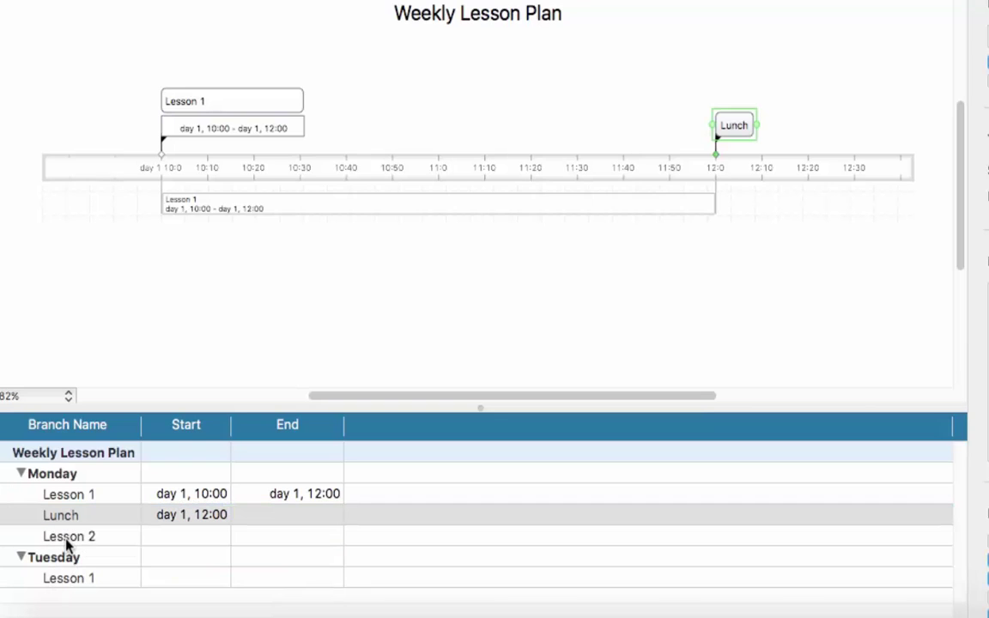
Step: Set the end of Monday's Lunch branch to day 1, 13:00 in the branch table
{"action": "left_click", "coordinate": [292, 522]}
{"action": "left_click", "coordinate": [292, 522]}
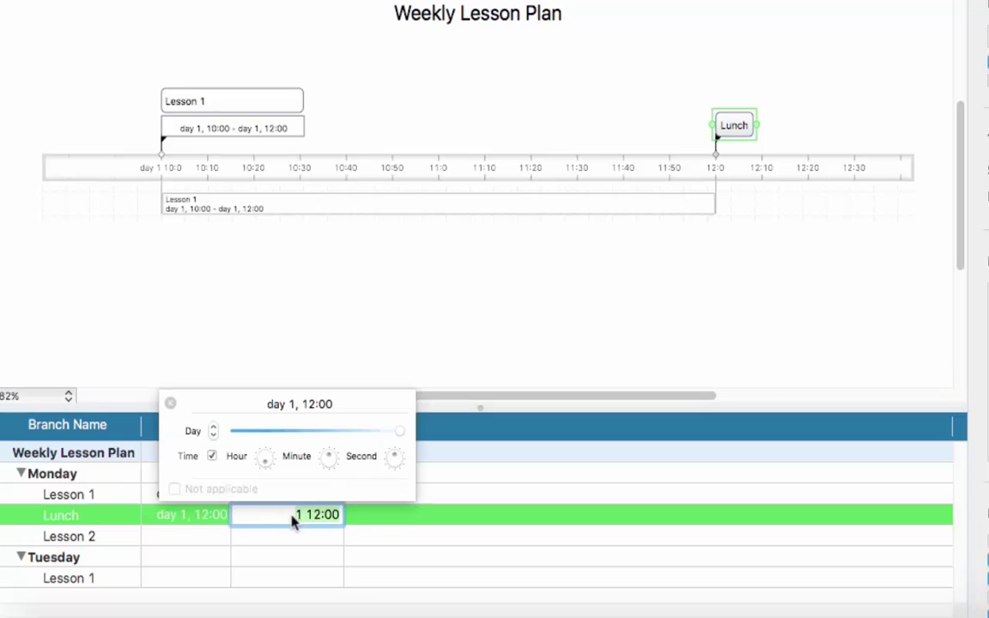
{"action": "left_click", "coordinate": [266, 467]}
{"action": "left_click", "coordinate": [172, 405]}
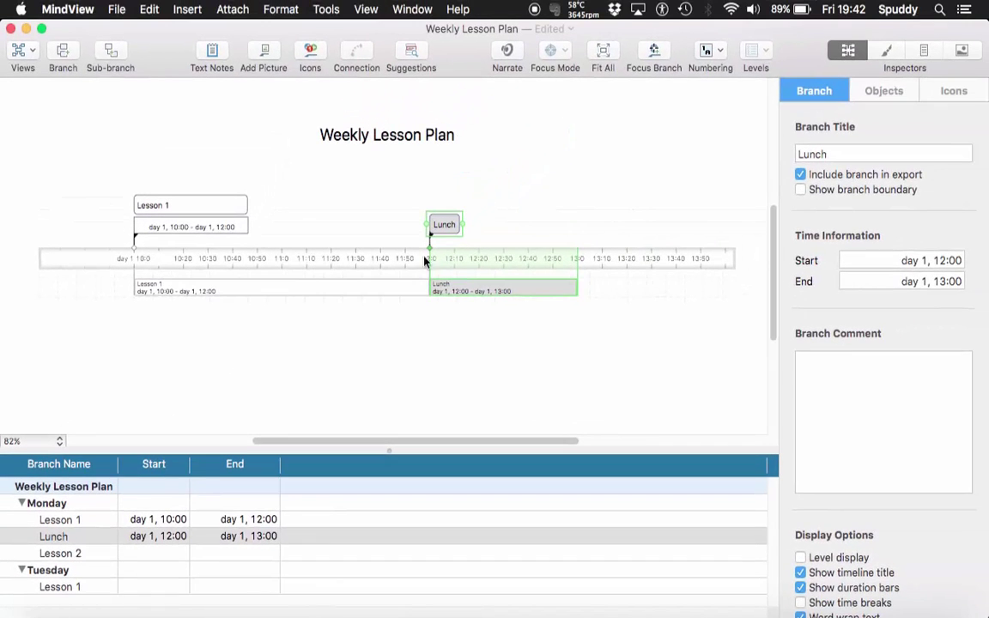
Step: Add the comment "Stay clear of the donuts as its starting to show. !!!!!!" to the Lunch branch
{"action": "left_click", "coordinate": [815, 368]}
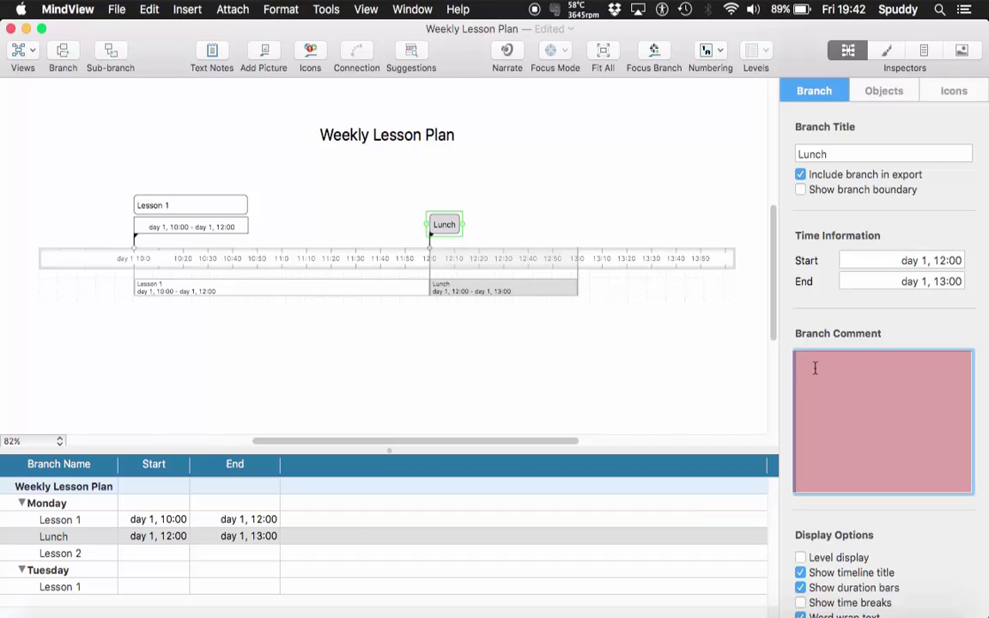
{"action": "type", "text": "Stay clear of the donuts as its starting to sh"}
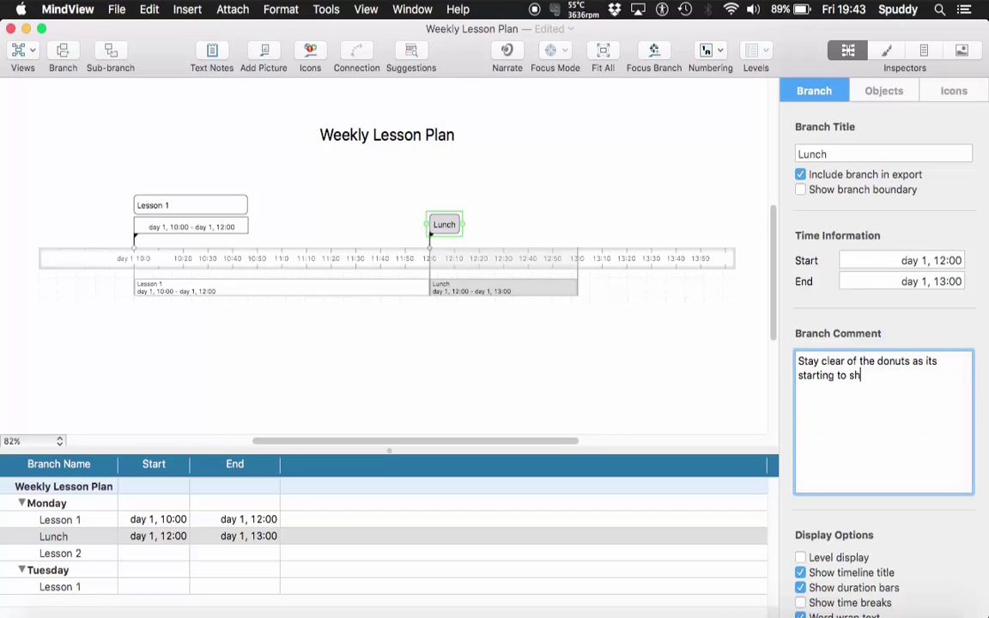
{"action": "type", "text": "ow. !!!!!!"}
{"action": "key", "text": "Return"}
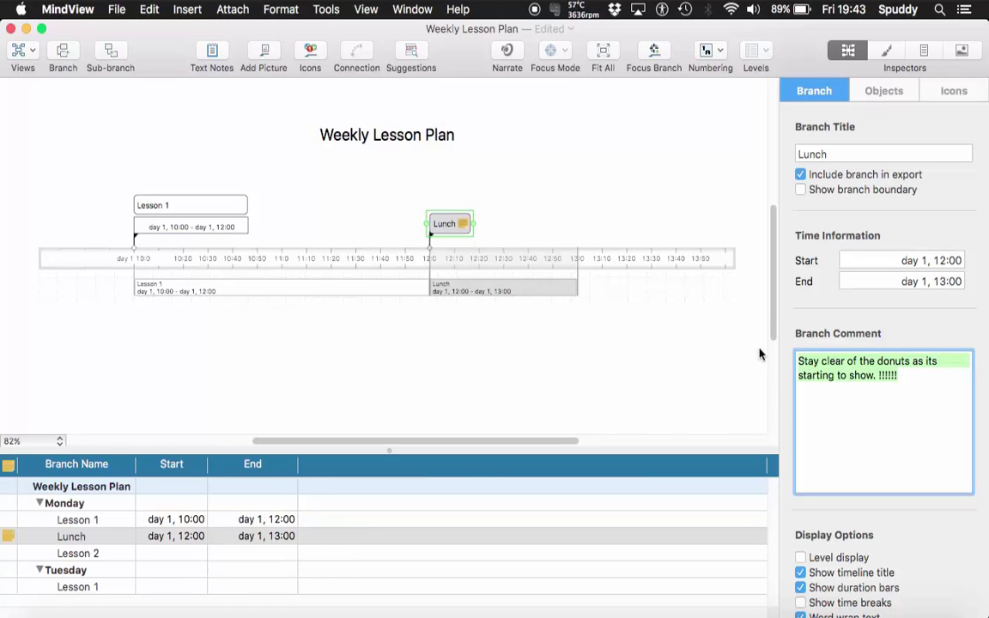
{"action": "left_click", "coordinate": [463, 226]}
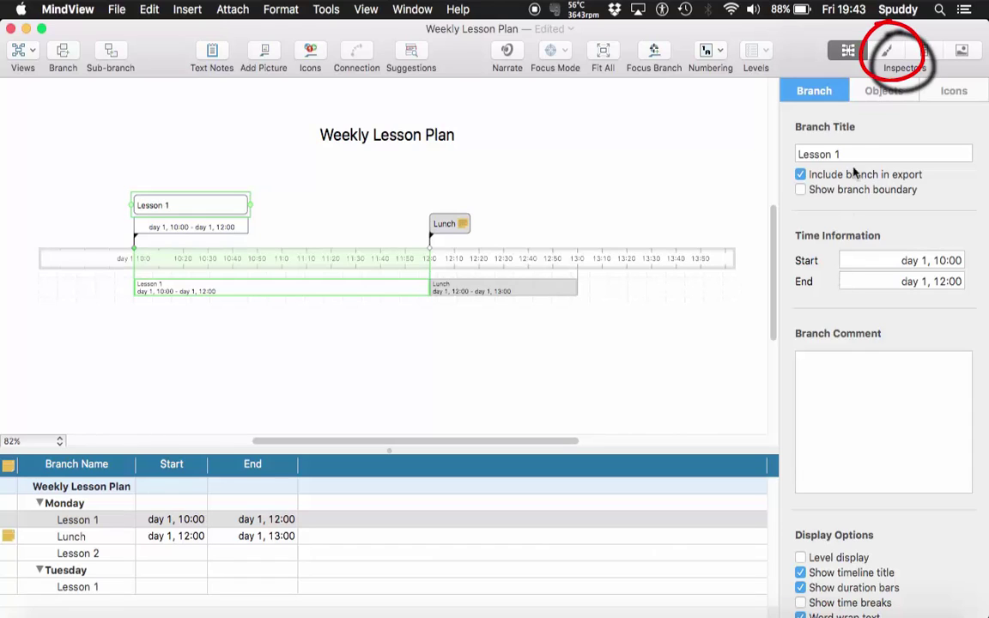
Step: Give Monday's Lesson 1 branch the fully rounded shape and set its title font to Adobe Arabic
{"action": "left_click", "coordinate": [889, 53]}
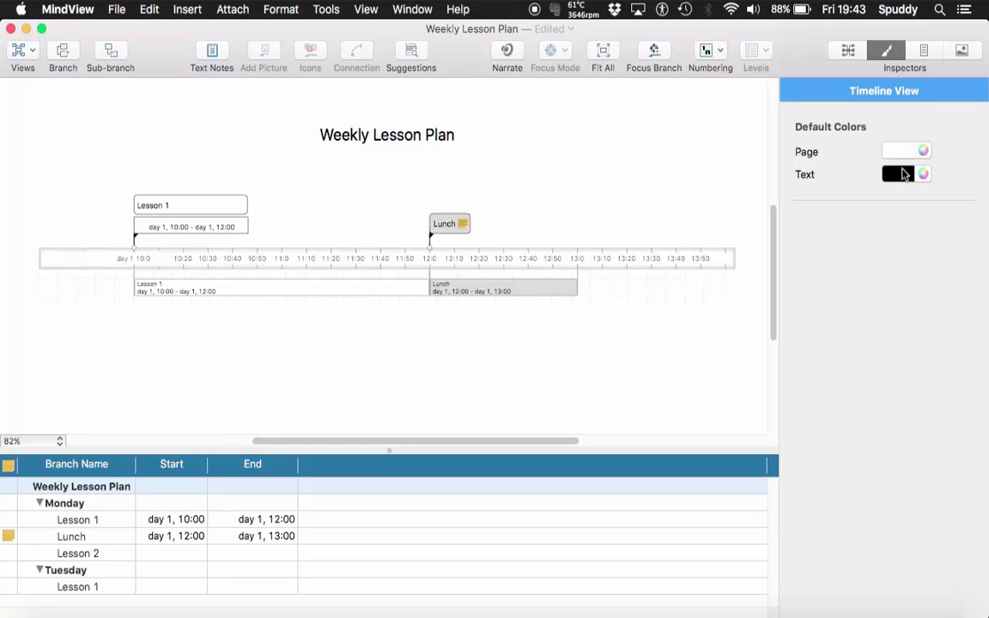
{"action": "left_click", "coordinate": [470, 295]}
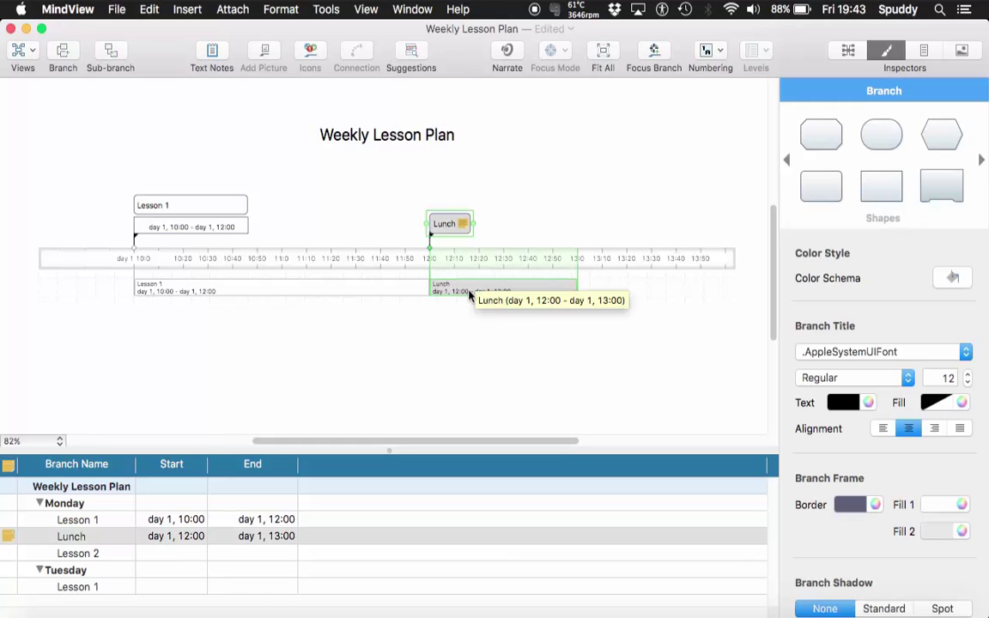
{"action": "left_click", "coordinate": [193, 293]}
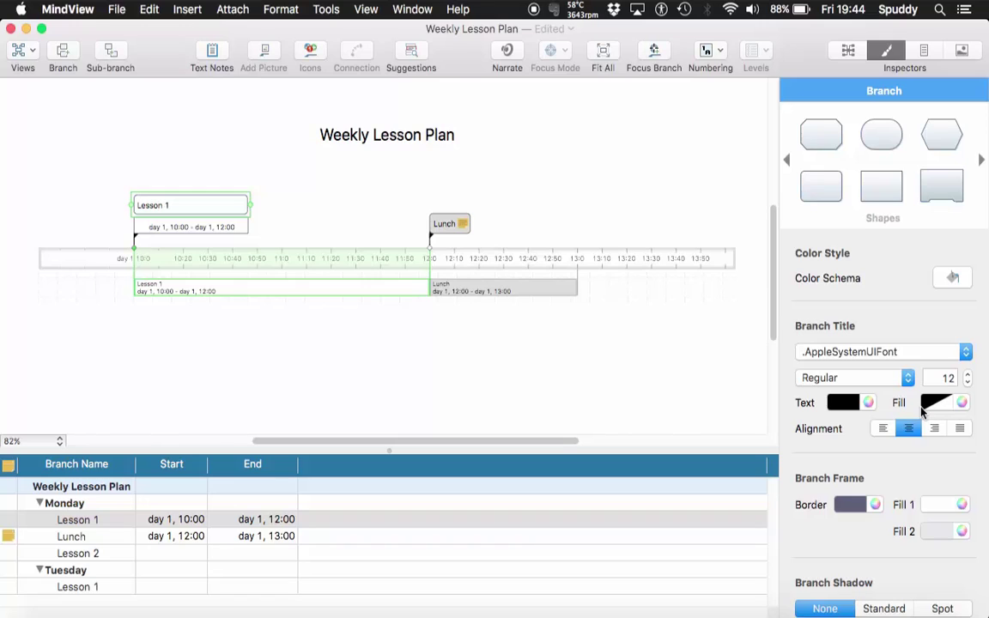
{"action": "left_click", "coordinate": [884, 143]}
{"action": "left_click", "coordinate": [924, 352]}
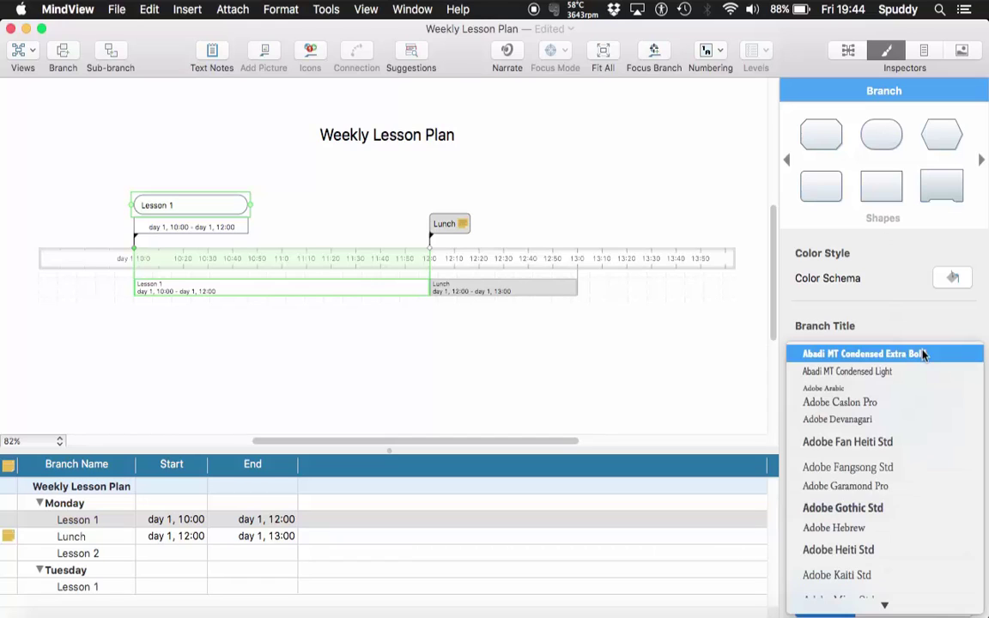
{"action": "left_click", "coordinate": [868, 389]}
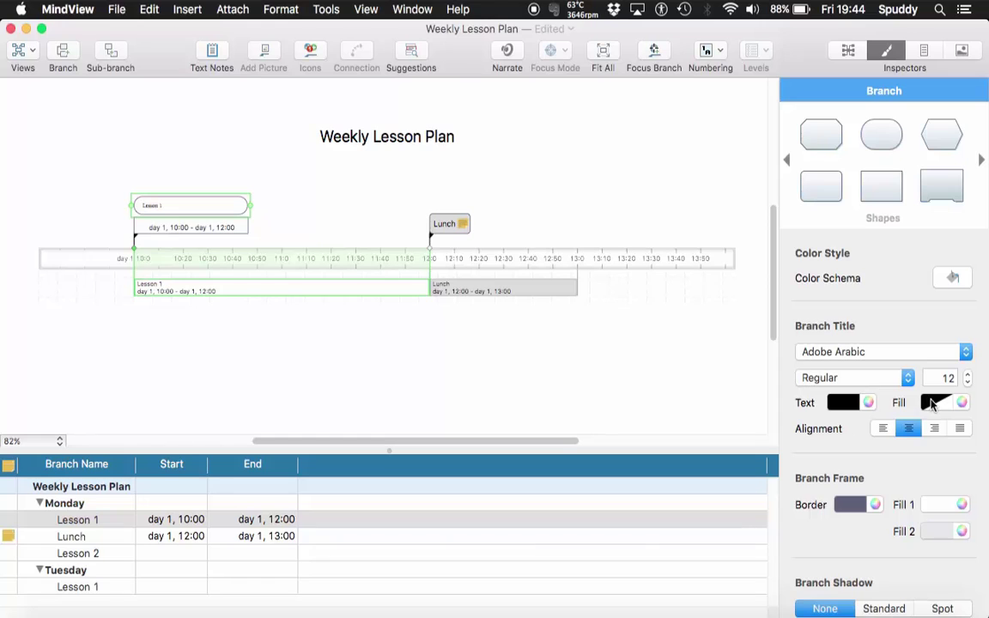
Step: Color the Lesson 1 branch frame with an orange Fill 1 and a dark blue Fill 2
{"action": "left_click", "coordinate": [950, 506]}
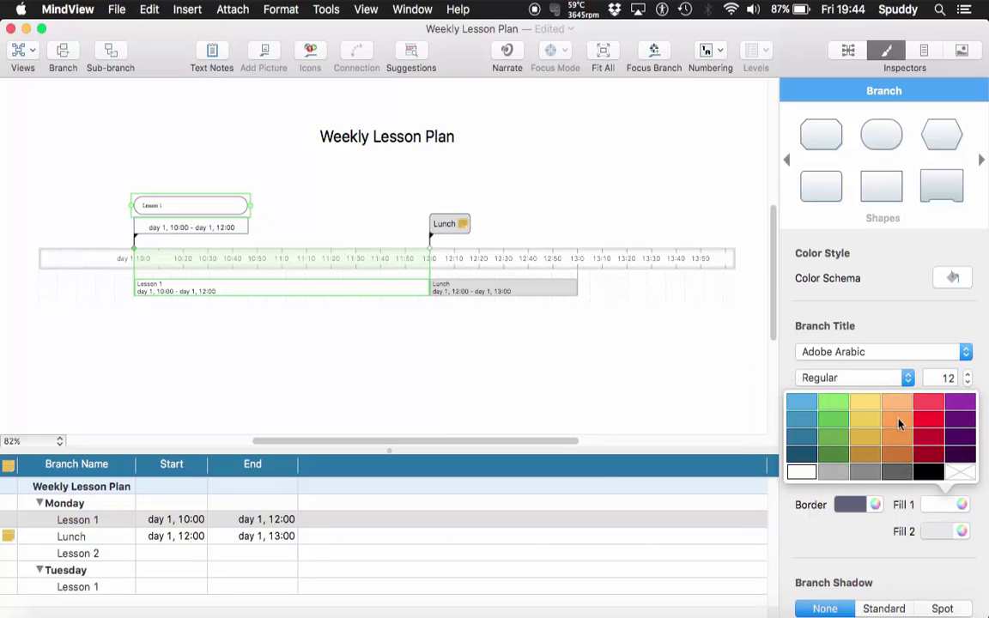
{"action": "left_click", "coordinate": [900, 421]}
{"action": "left_click", "coordinate": [941, 533]}
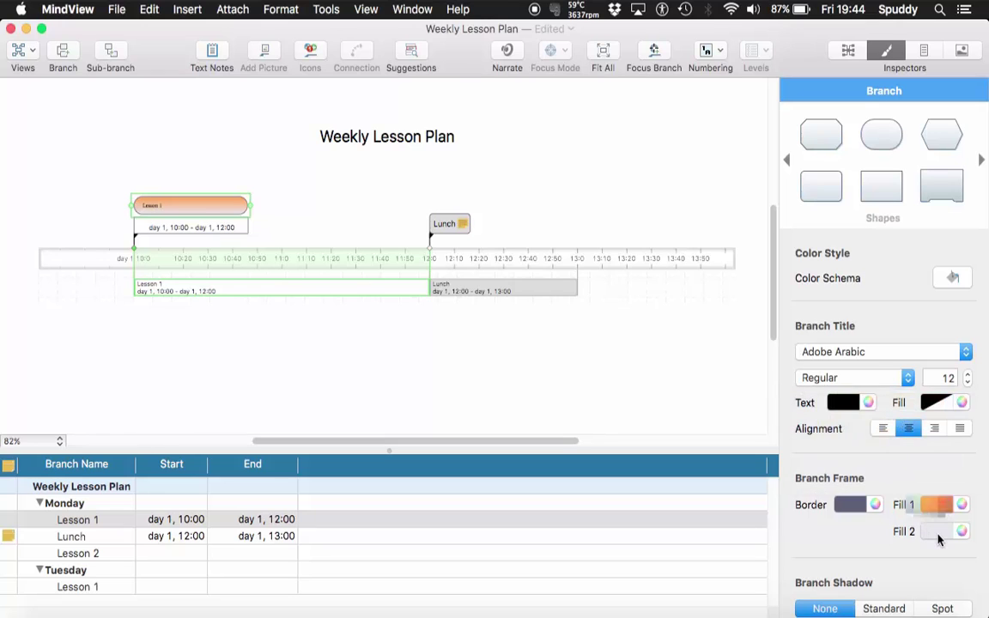
{"action": "left_click", "coordinate": [798, 466]}
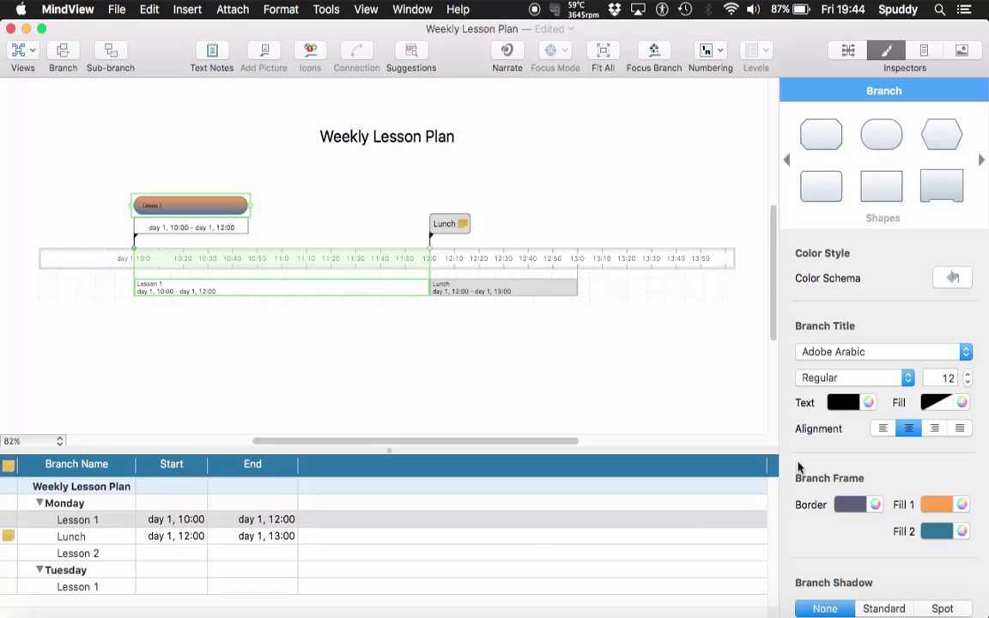
Step: Apply a Standard shadow to the Lesson 1 branch with an angle of 328° and an increased distance
{"action": "scroll", "coordinate": [799, 466], "scroll_direction": "down", "scroll_amount": 5}
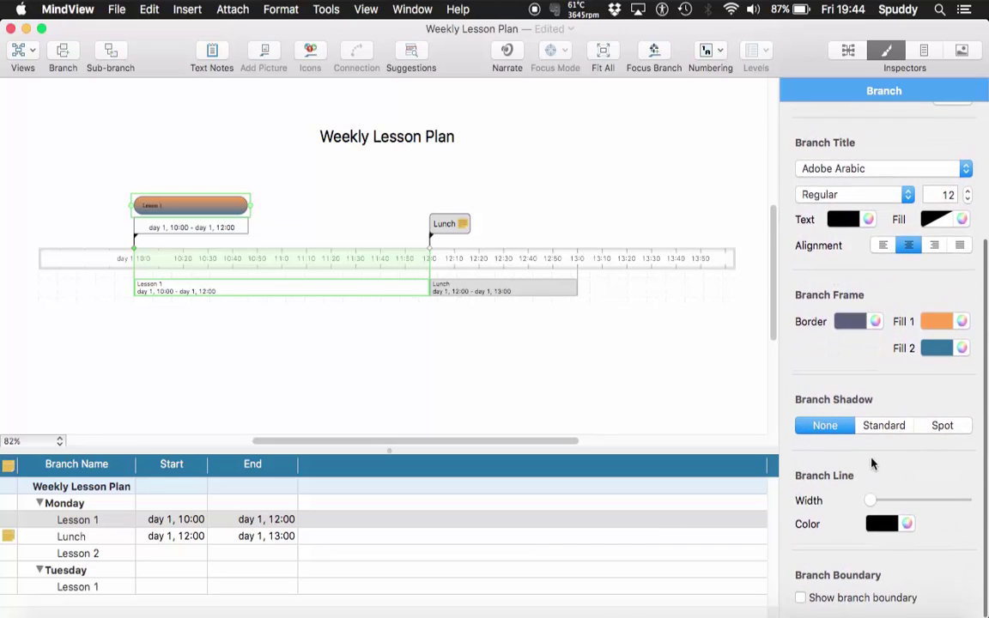
{"action": "left_click", "coordinate": [879, 429]}
{"action": "scroll", "coordinate": [882, 431], "scroll_direction": "up", "scroll_amount": 5}
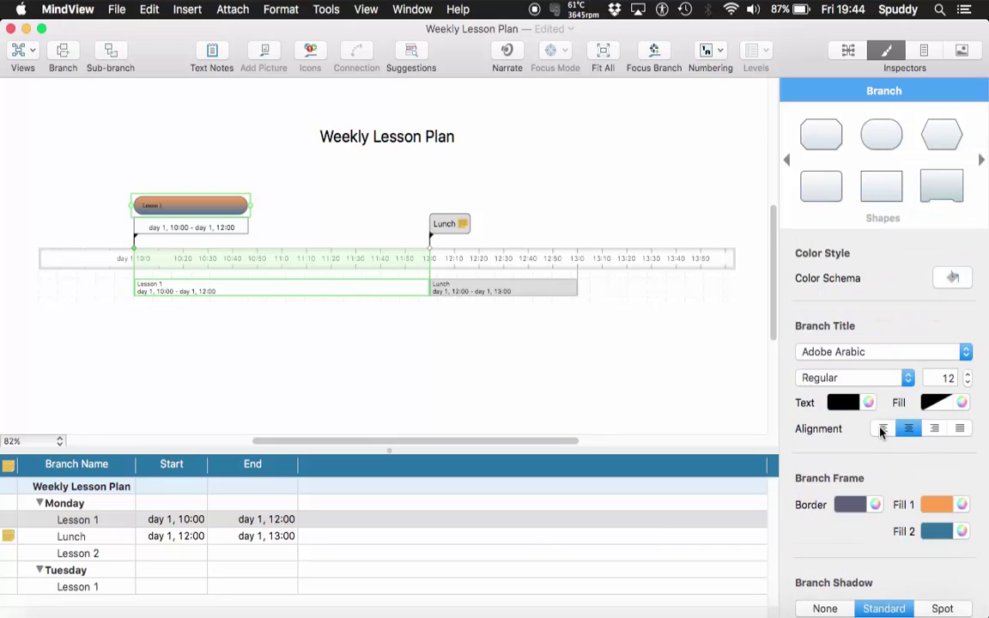
{"action": "scroll", "coordinate": [873, 485], "scroll_direction": "down", "scroll_amount": 8}
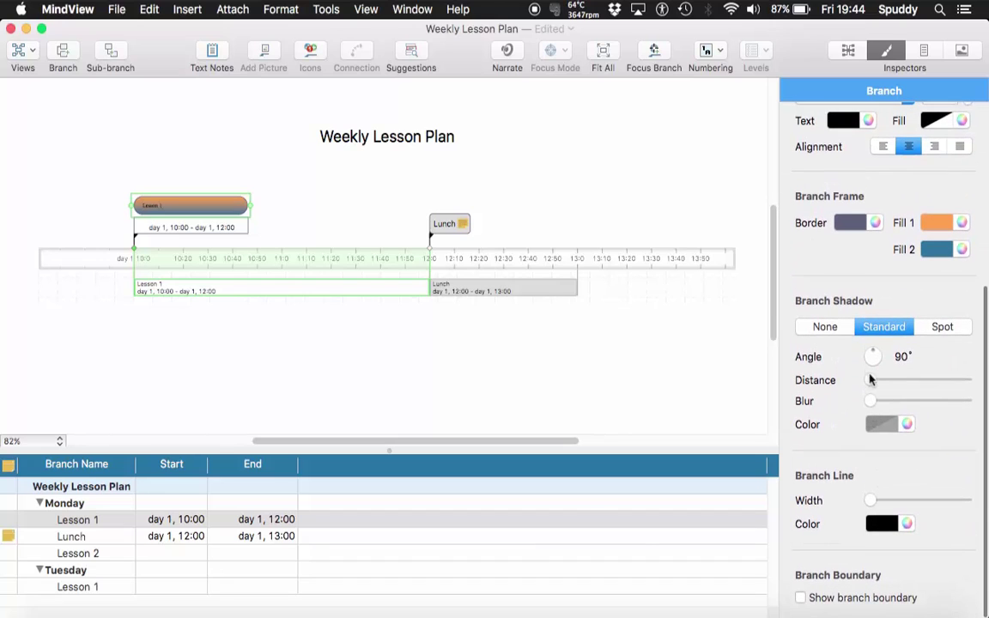
{"action": "left_click", "coordinate": [877, 359]}
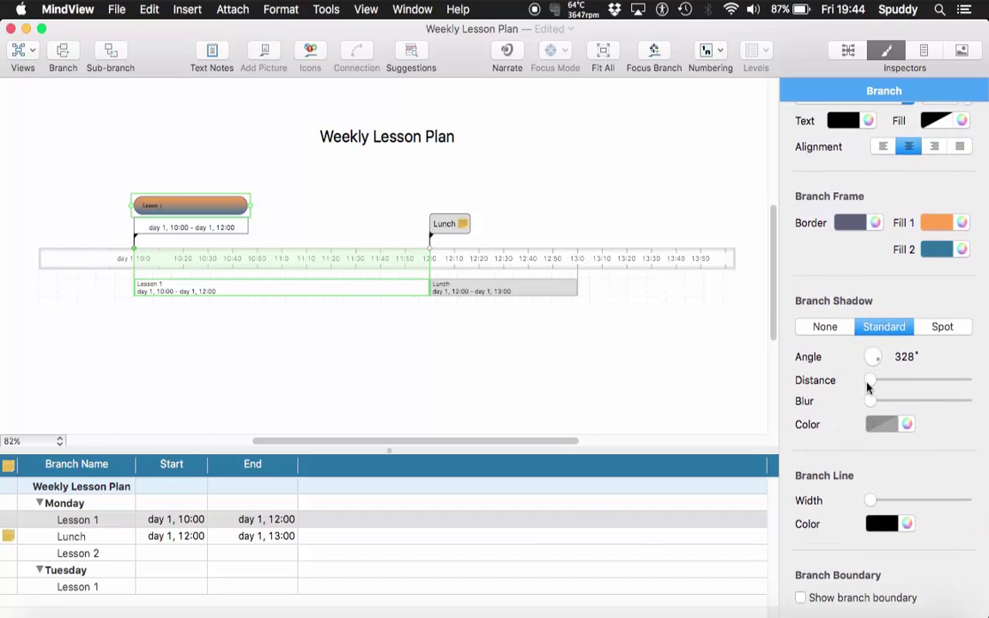
{"action": "left_click_drag", "start_coordinate": [867, 383], "coordinate": [867, 357]}
{"action": "left_click", "coordinate": [736, 385]}
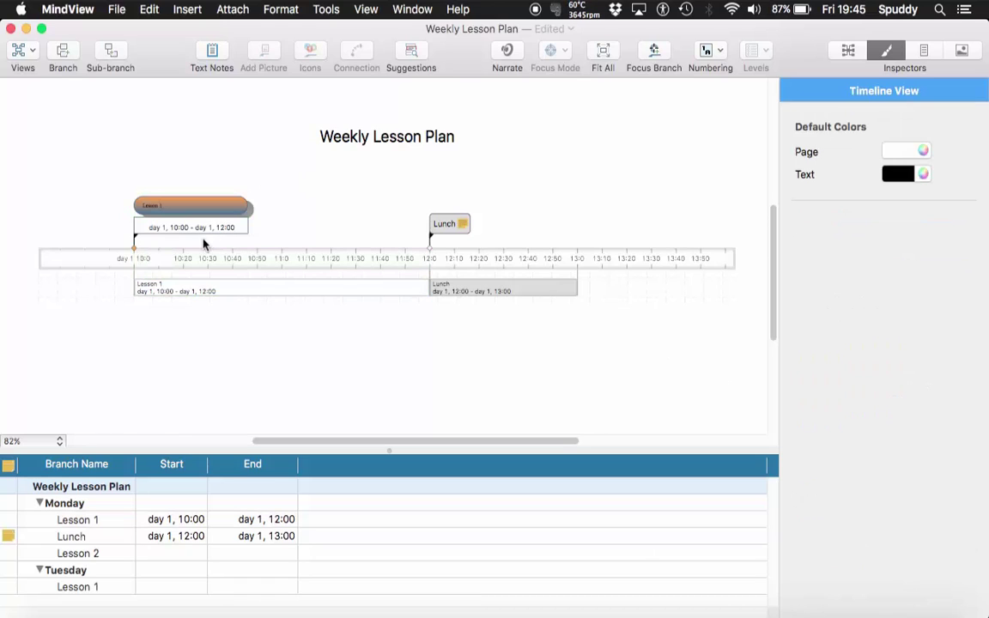
Step: Open the Media Collection, expand the Clipart category and search for "food"
{"action": "left_click", "coordinate": [436, 240]}
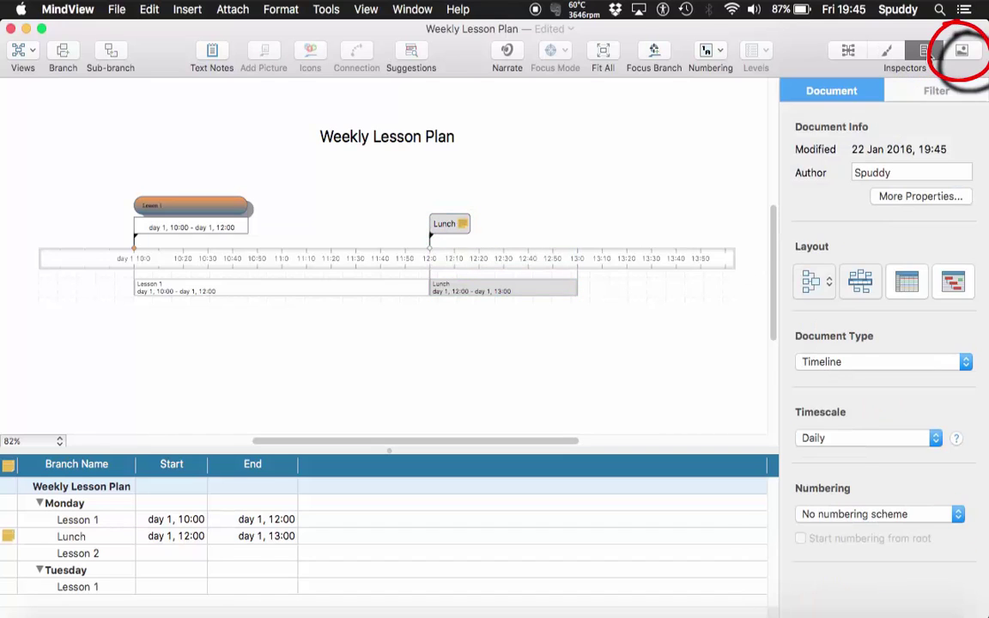
{"action": "left_click", "coordinate": [961, 51]}
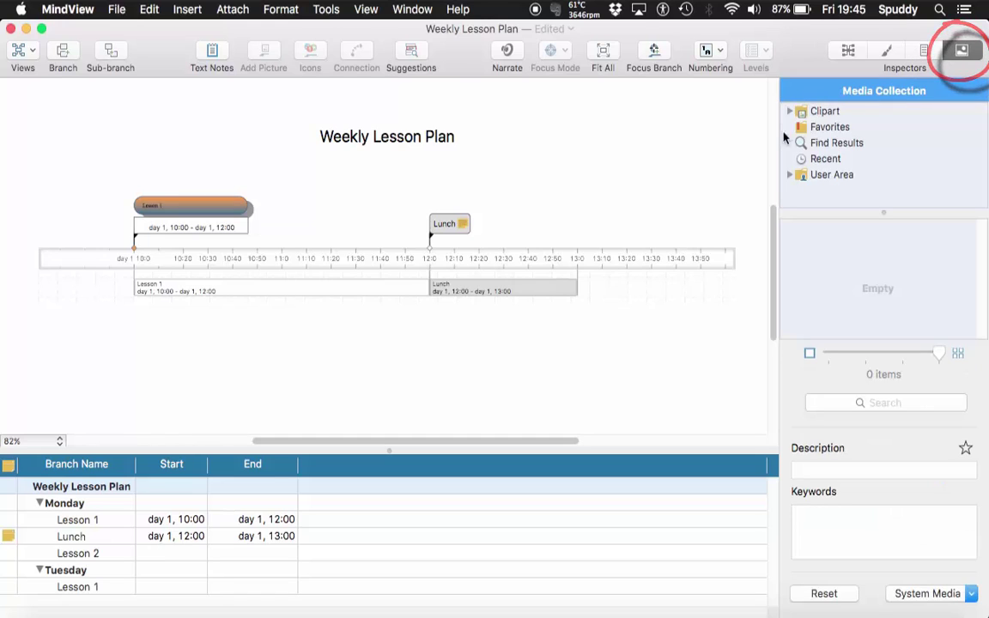
{"action": "left_click", "coordinate": [790, 112]}
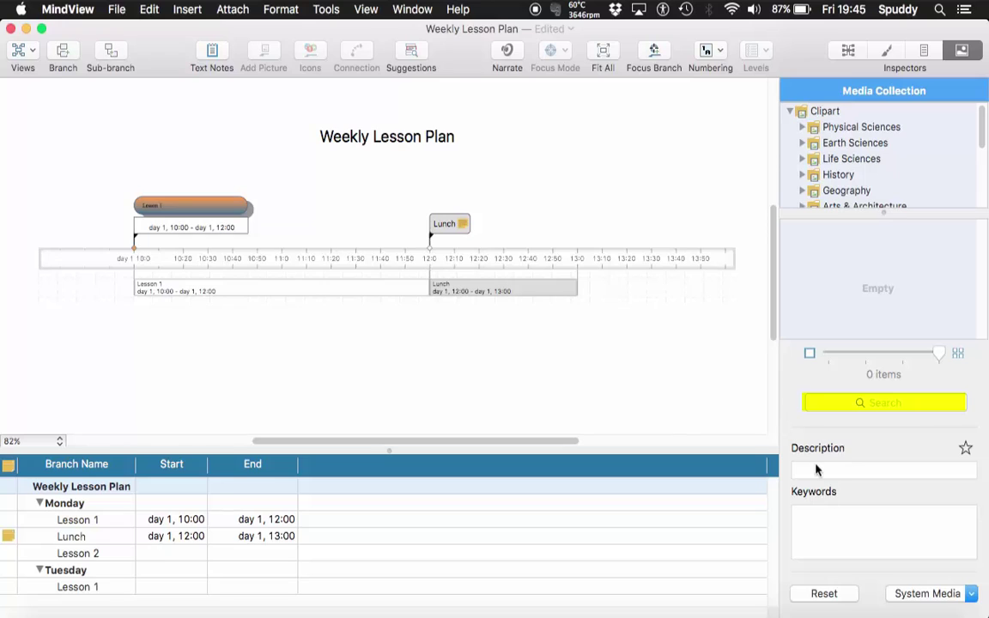
{"action": "left_click", "coordinate": [885, 403]}
{"action": "type", "text": "food"}
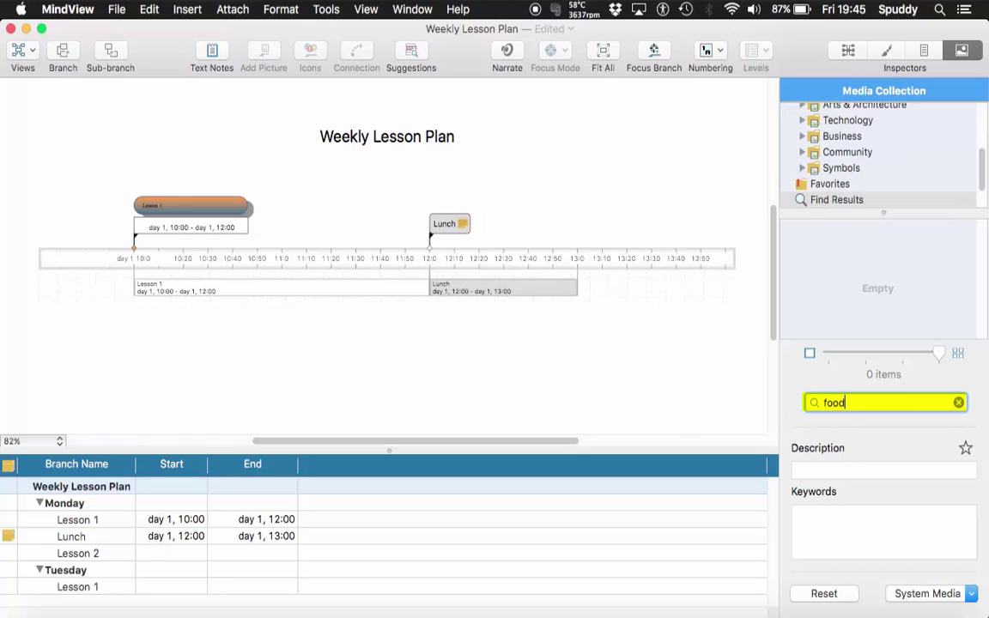
{"action": "key", "text": "Return"}
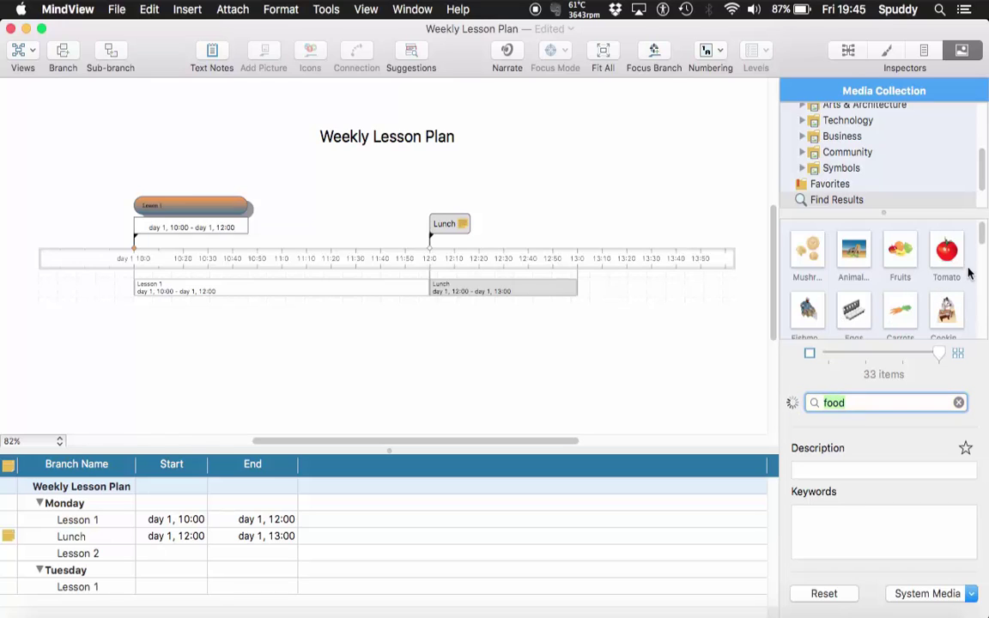
Step: Add the Cabbage clipart from the search results to the Lunch branch on the timeline
{"action": "left_click_drag", "start_coordinate": [982, 238], "coordinate": [982, 254]}
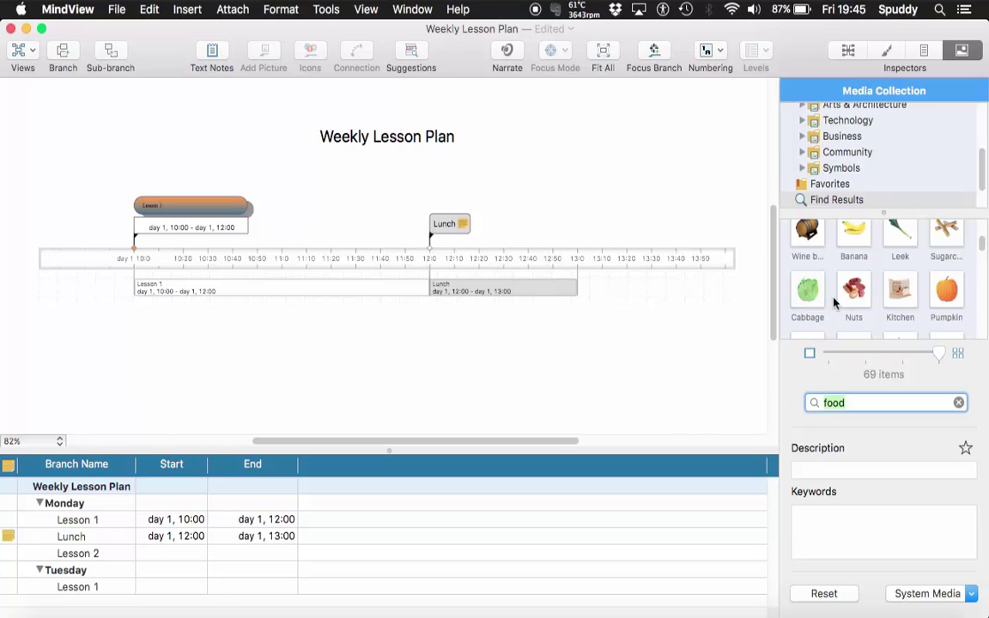
{"action": "left_click", "coordinate": [812, 295]}
{"action": "left_click_drag", "start_coordinate": [814, 298], "coordinate": [452, 222]}
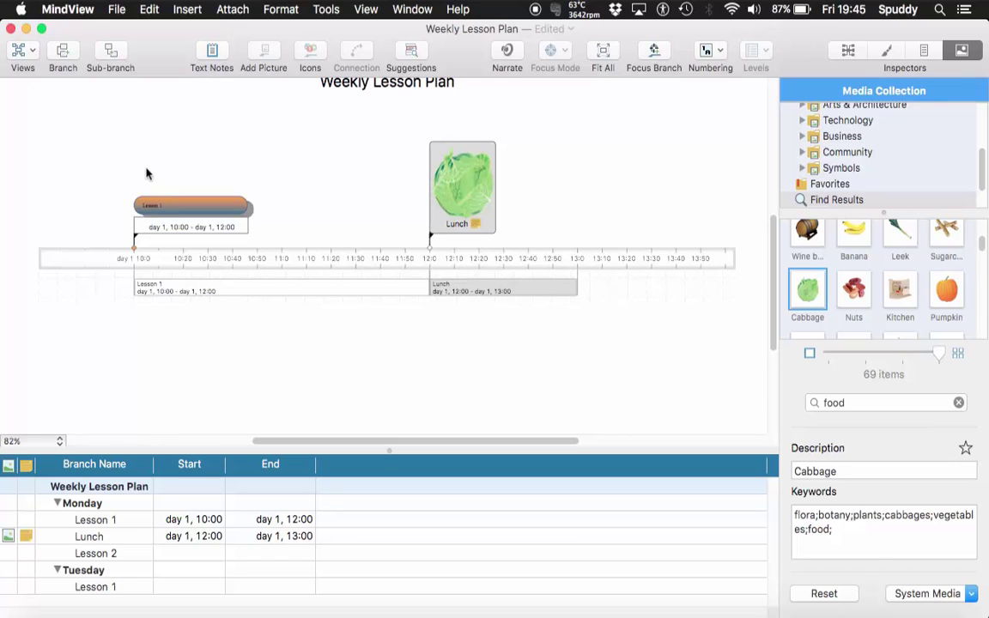
Step: Check the Lunch branch's picture in the Mind Map view and return to the Timeline view
{"action": "left_click", "coordinate": [25, 53]}
{"action": "left_click", "coordinate": [31, 82]}
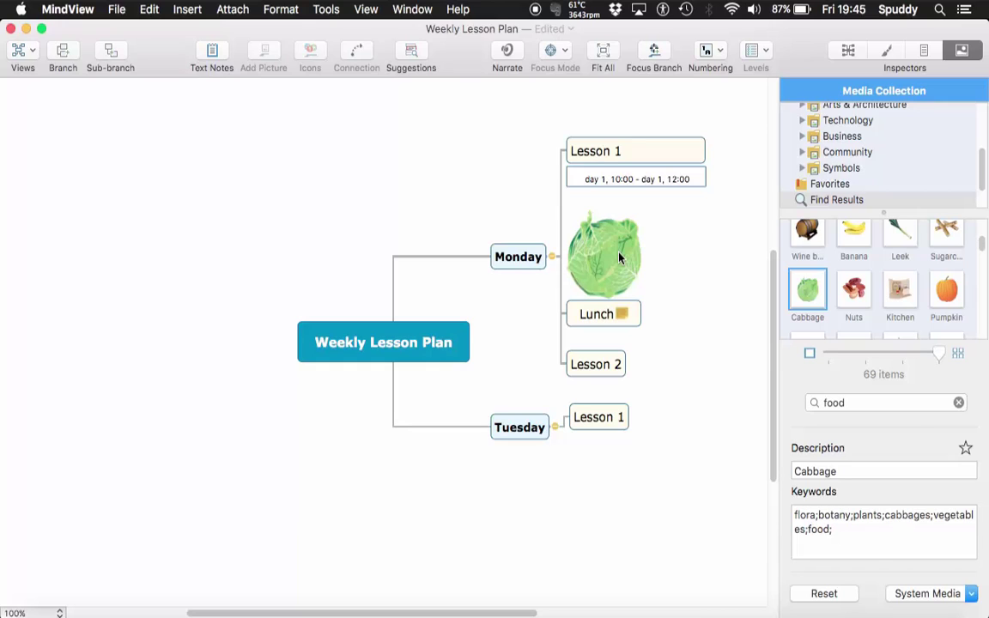
{"action": "left_click", "coordinate": [34, 50]}
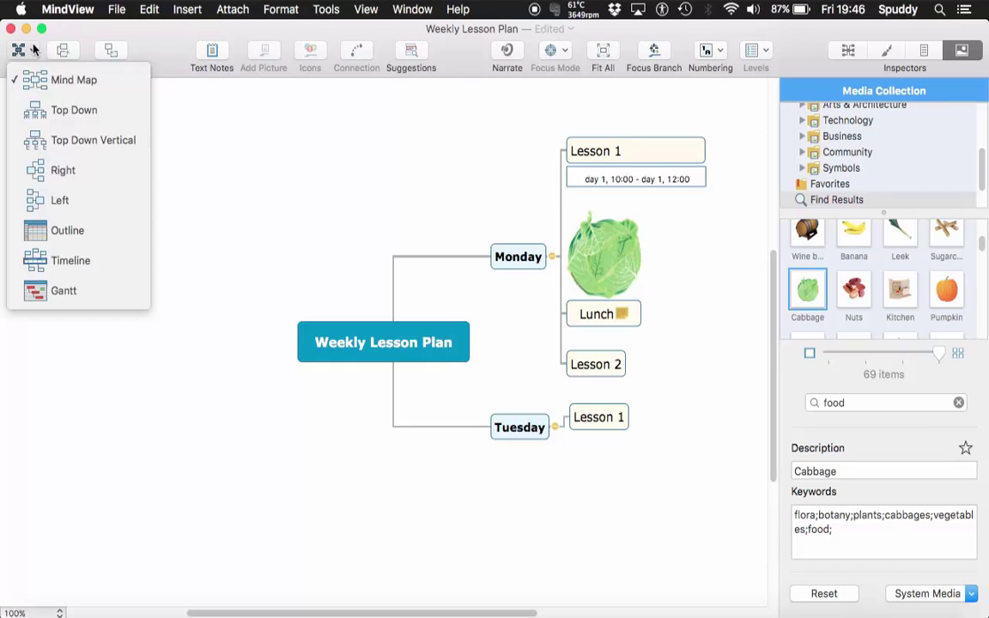
{"action": "left_click", "coordinate": [71, 260]}
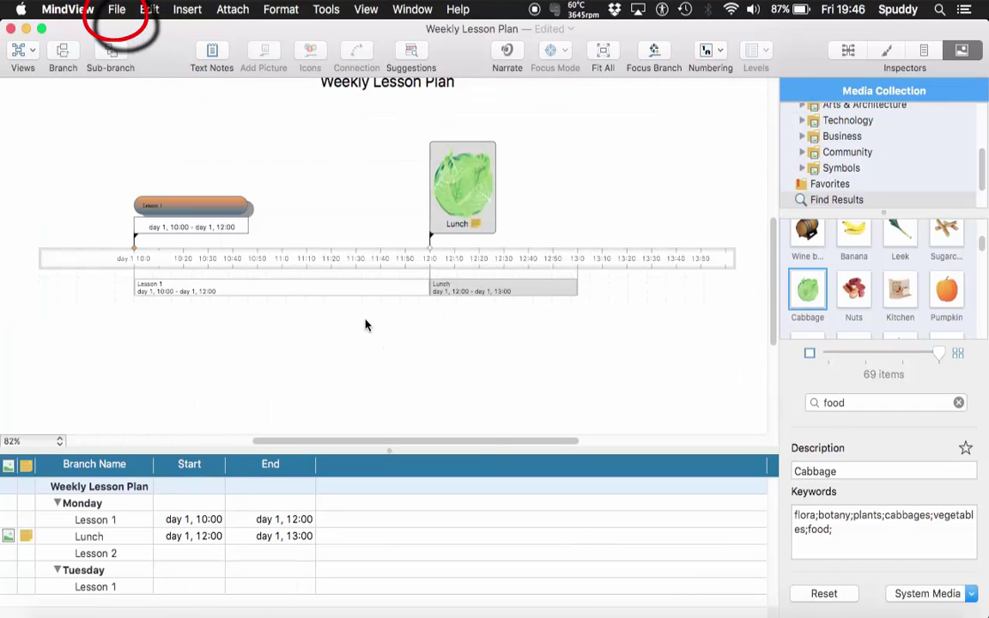
Step: Open the export settings, try the TIFF and PNG picture formats, and return to JPG, adjusting its quality
{"action": "left_click", "coordinate": [115, 12]}
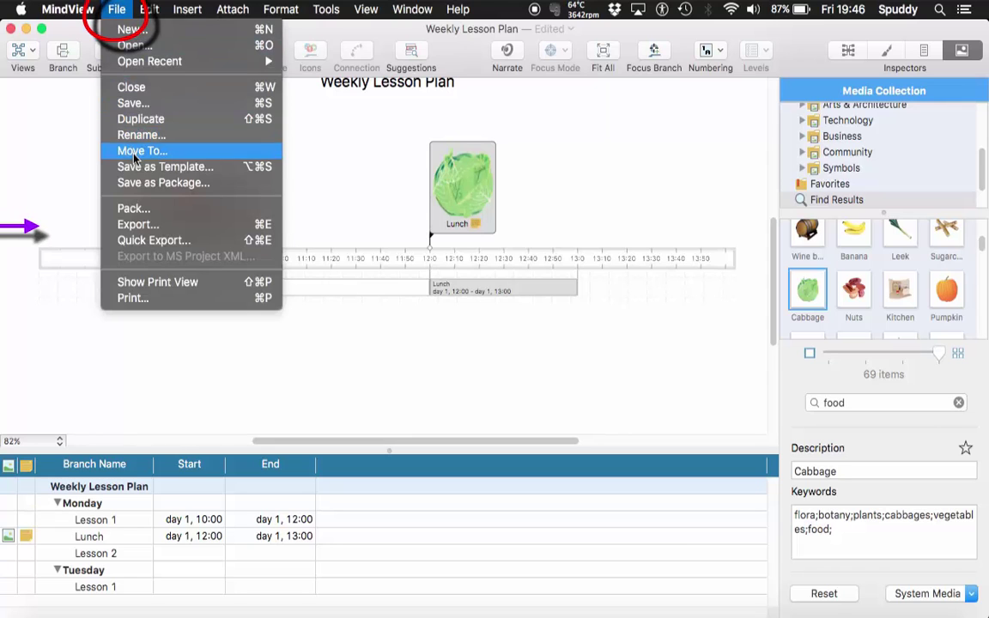
{"action": "left_click", "coordinate": [137, 225]}
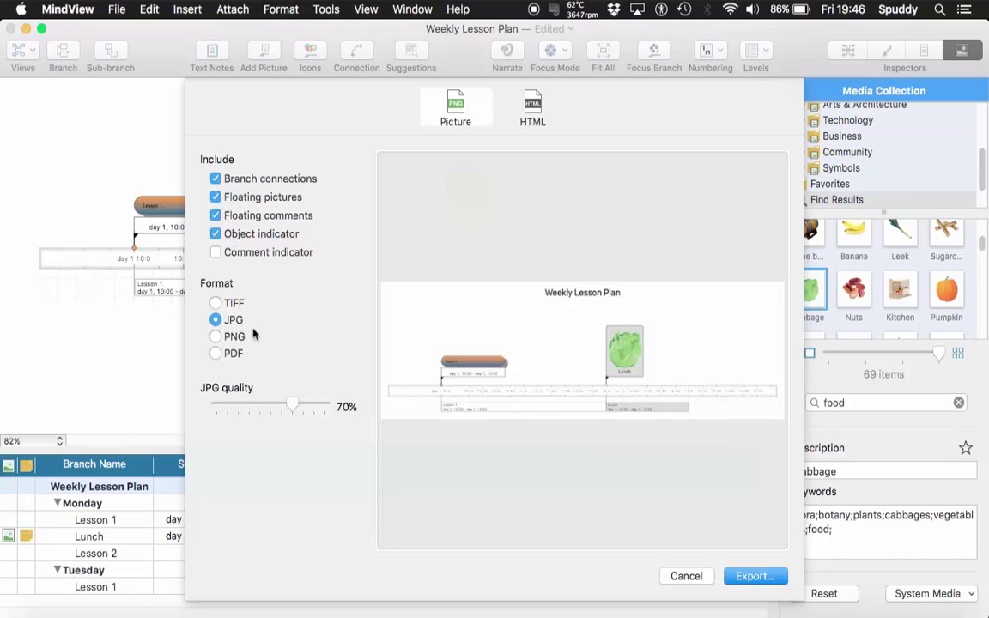
{"action": "left_click", "coordinate": [218, 305]}
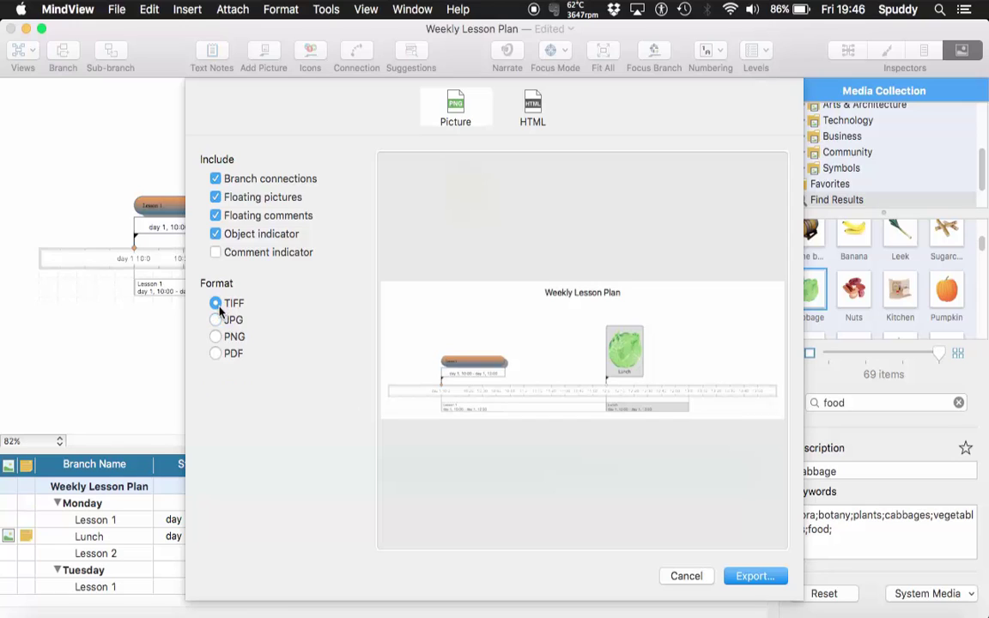
{"action": "left_click", "coordinate": [219, 320]}
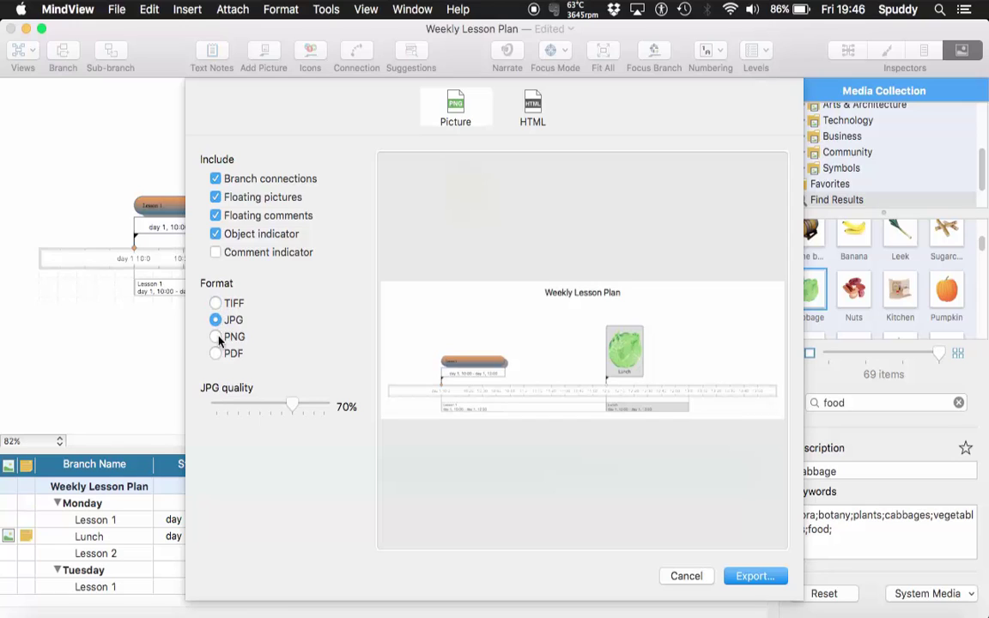
{"action": "left_click", "coordinate": [218, 338]}
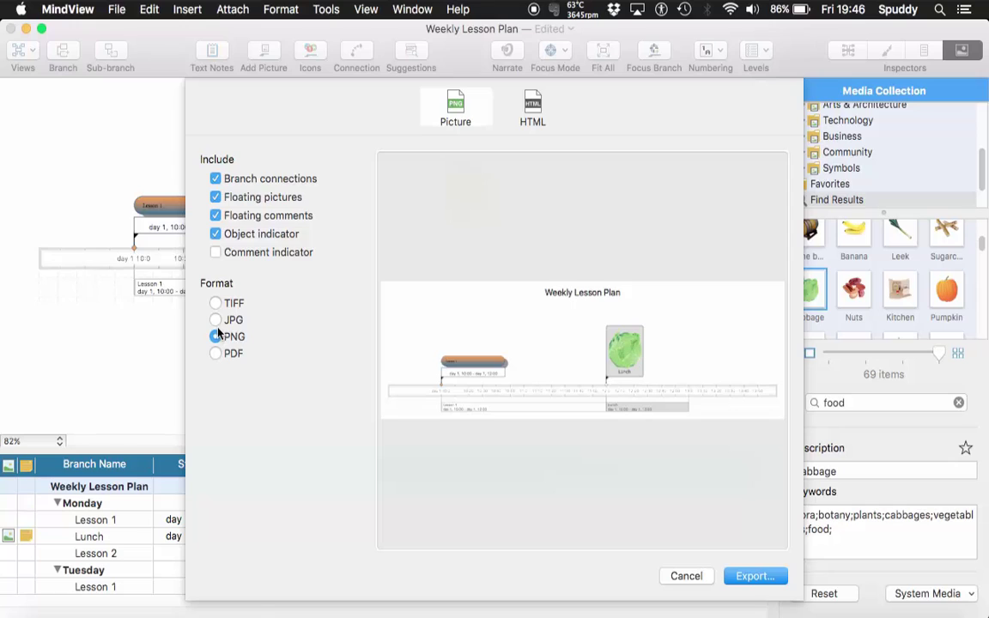
{"action": "left_click", "coordinate": [217, 320]}
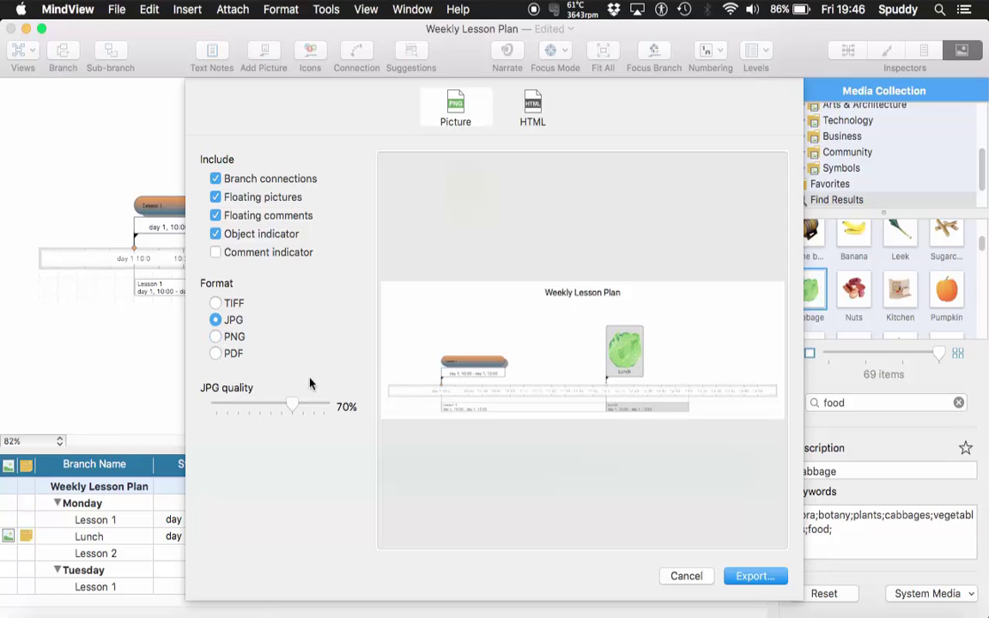
{"action": "left_click_drag", "start_coordinate": [295, 409], "coordinate": [319, 414]}
{"action": "left_click_drag", "start_coordinate": [306, 410], "coordinate": [318, 411]}
Step: Export the lesson plan to HTML with Template 4 as Weekly Lesson Plan, placing it on the Desktop
{"action": "left_click", "coordinate": [532, 107]}
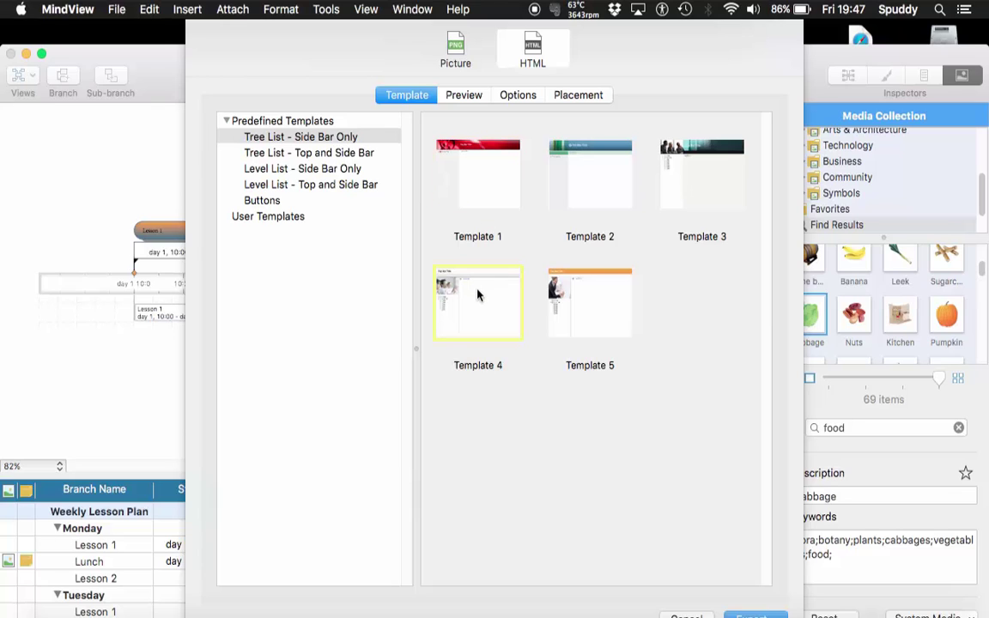
{"action": "left_click", "coordinate": [749, 616]}
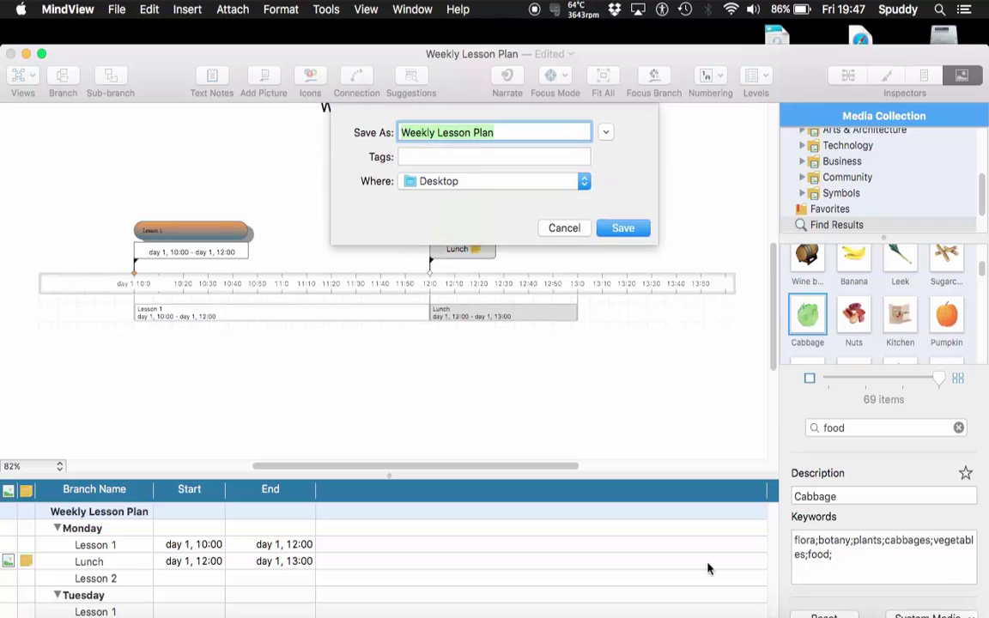
{"action": "left_click", "coordinate": [617, 229]}
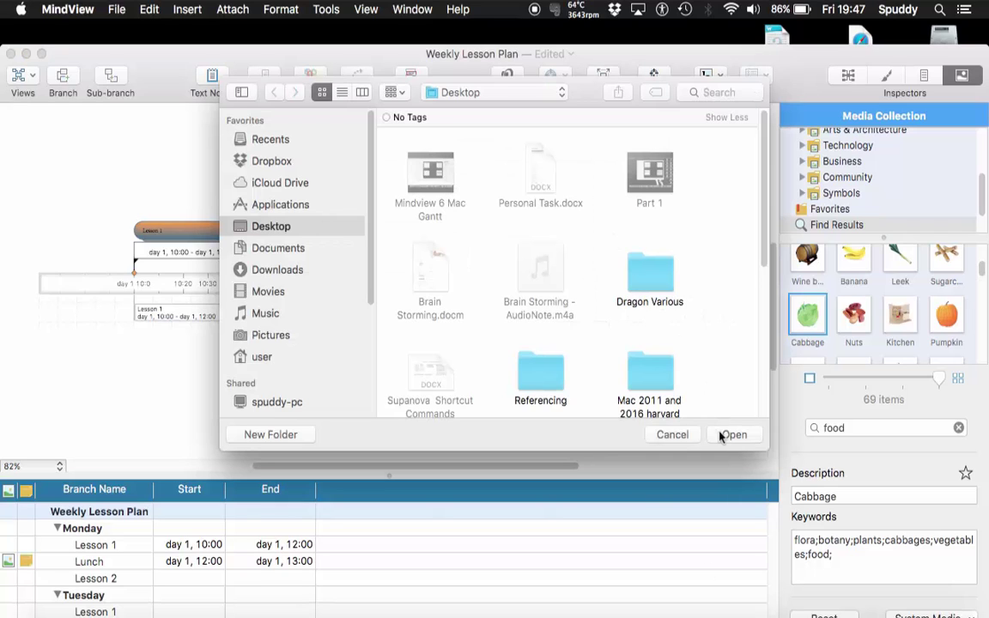
{"action": "left_click", "coordinate": [722, 435]}
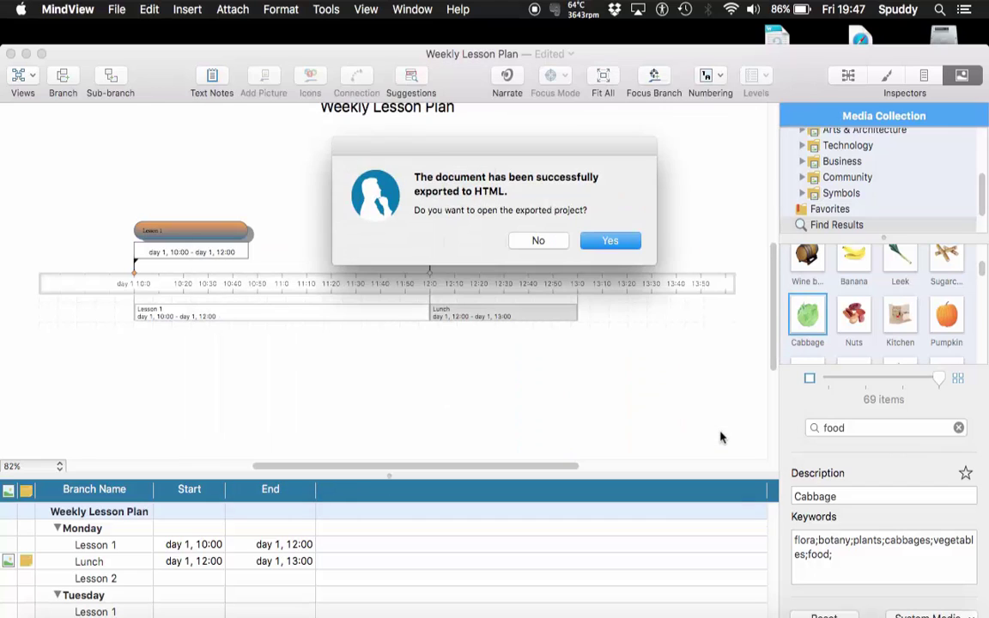
Step: Open the exported HTML project, check the Tuesday entry in its page tree, and return to the lesson plan document
{"action": "left_click", "coordinate": [611, 242]}
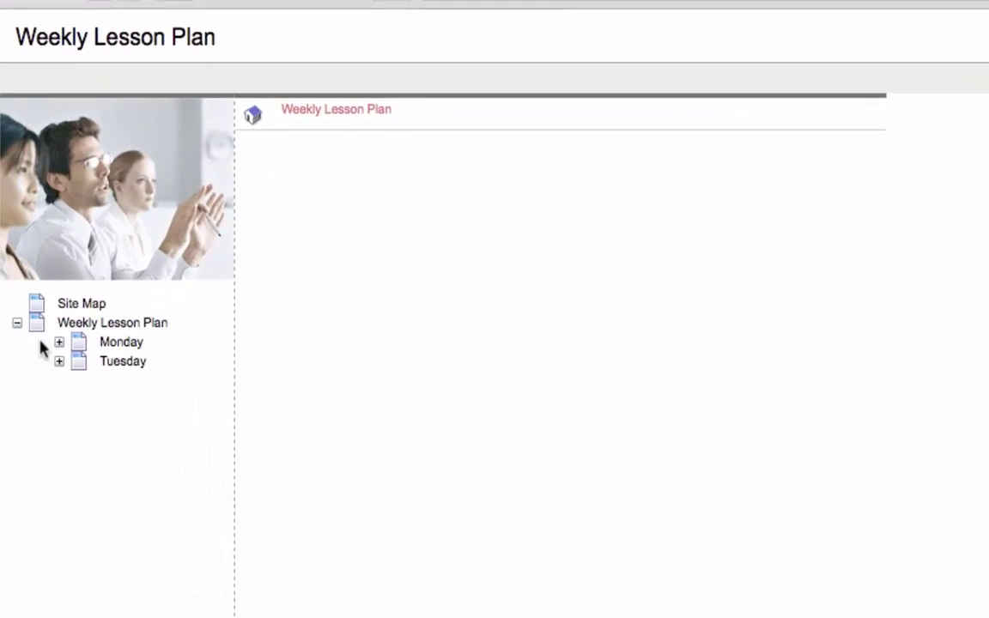
{"action": "left_click", "coordinate": [53, 323]}
{"action": "left_click", "coordinate": [61, 352]}
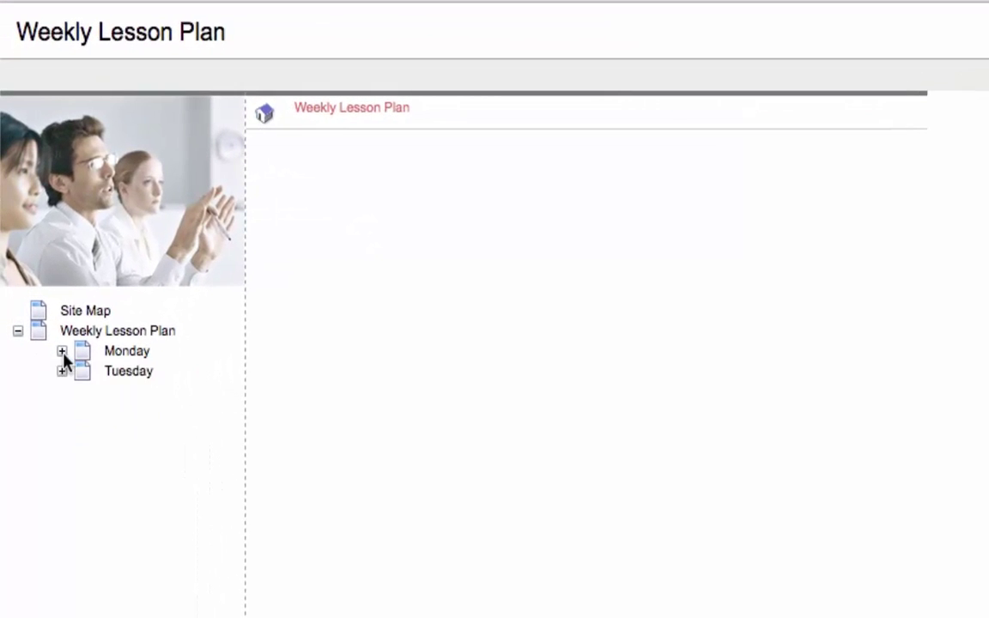
{"action": "left_click", "coordinate": [61, 372]}
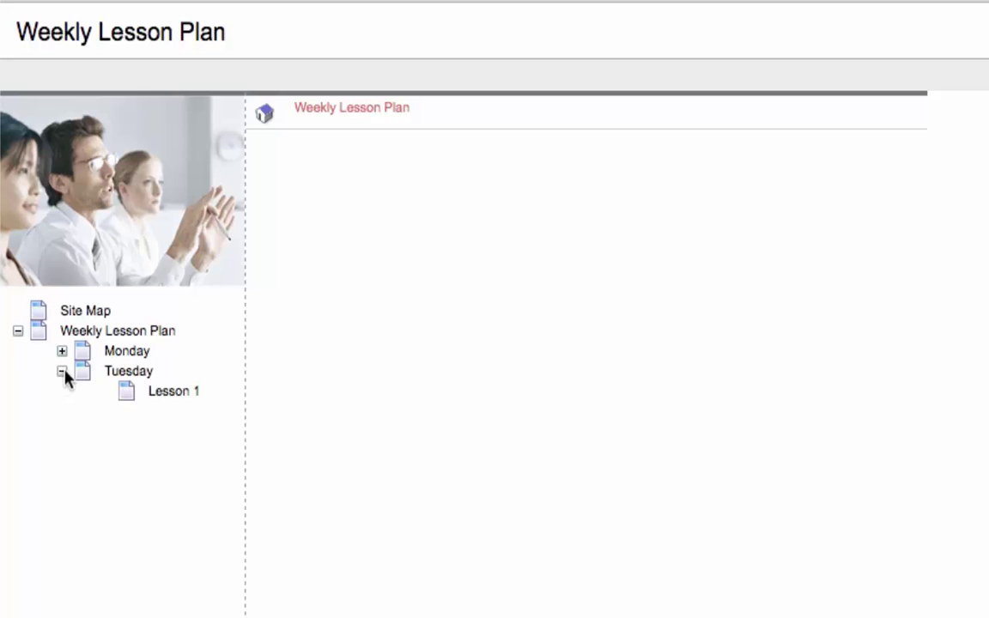
{"action": "left_click", "coordinate": [62, 372]}
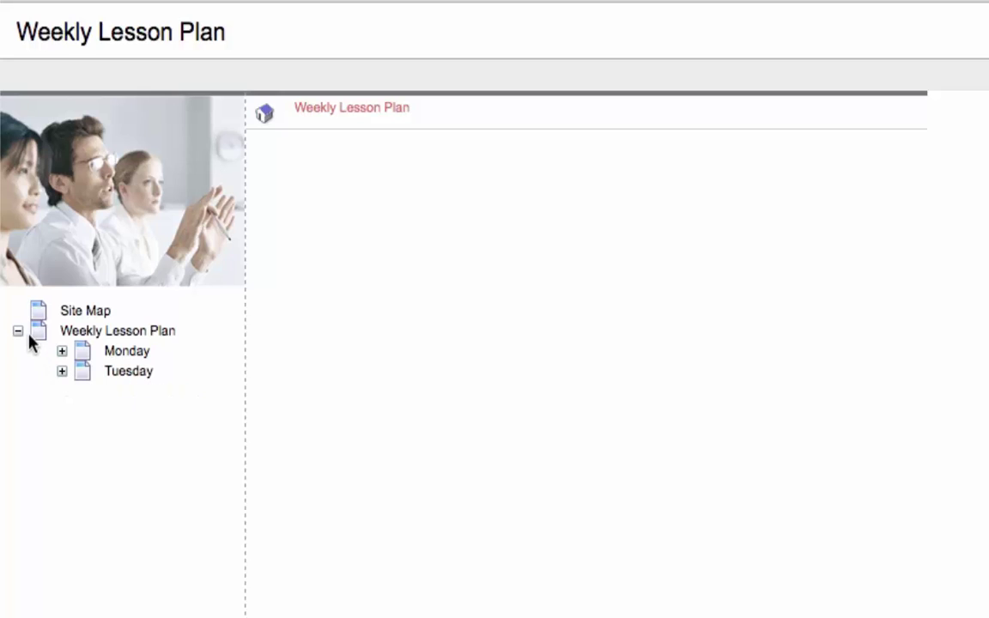
{"action": "left_click", "coordinate": [19, 1]}
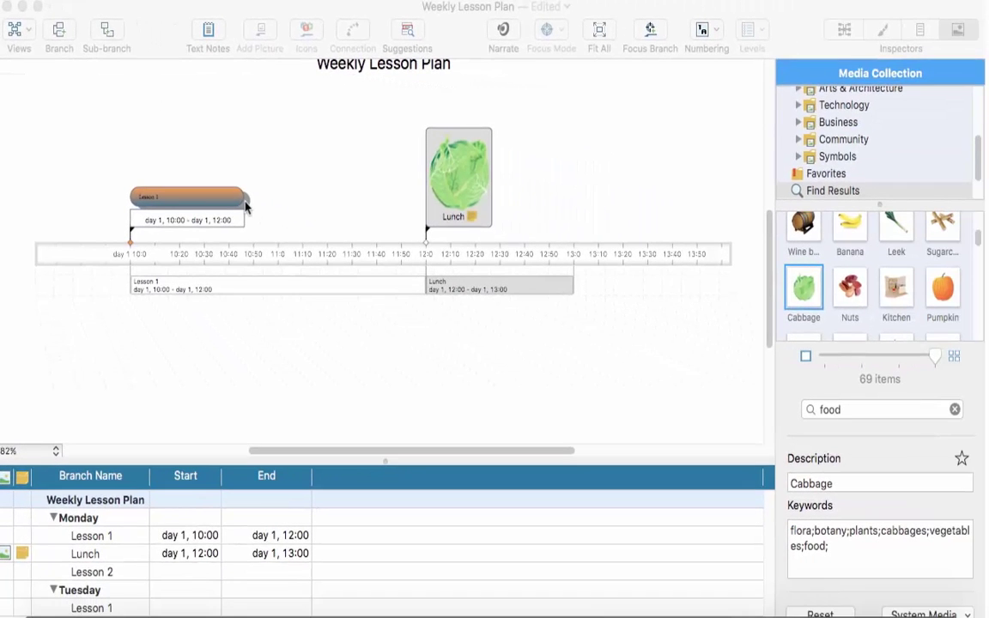
{"action": "left_click", "coordinate": [39, 7]}
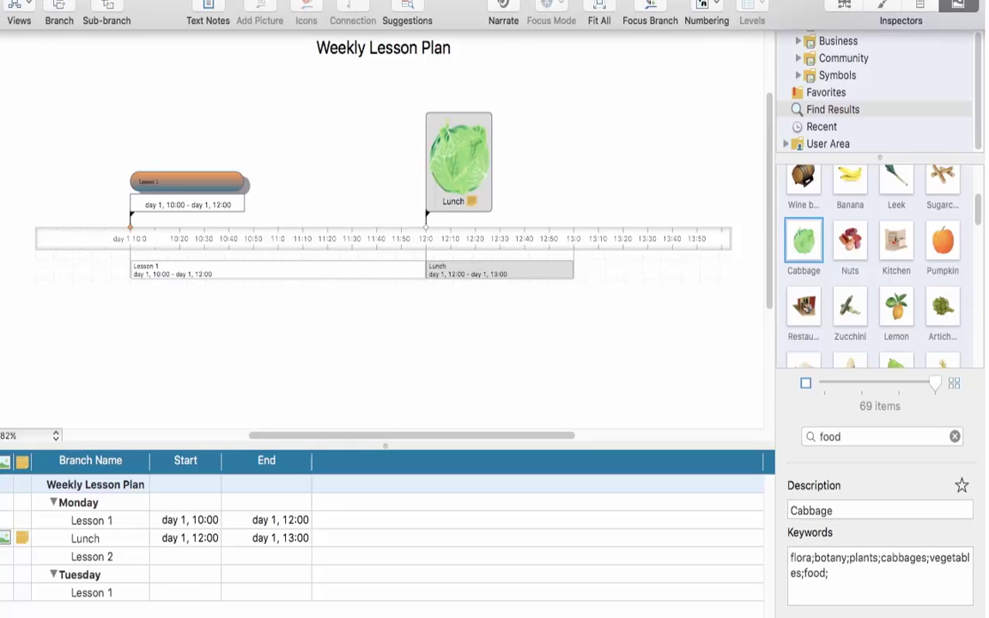
{"action": "key", "text": "Escape"}
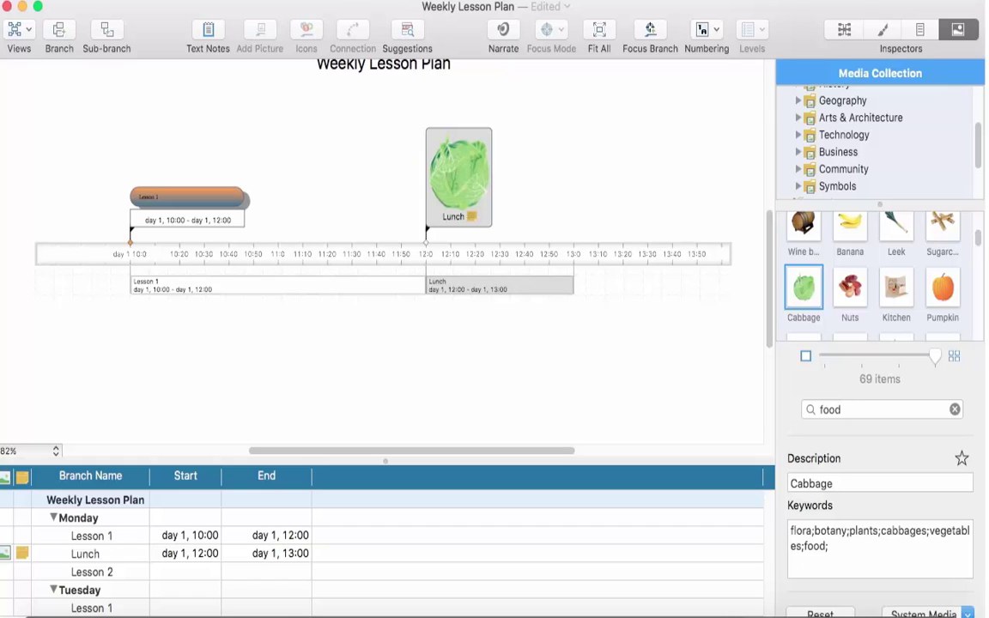
Step: Switch the lesson plan to the Mind Map view and show the view's display options and branch spacing
{"action": "left_click", "coordinate": [30, 34]}
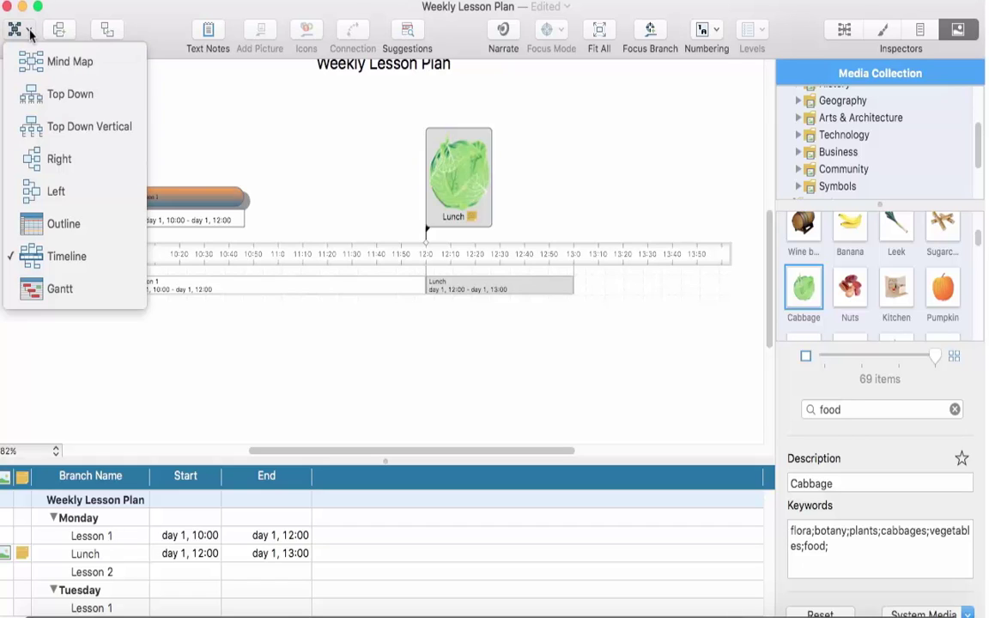
{"action": "left_click", "coordinate": [58, 73]}
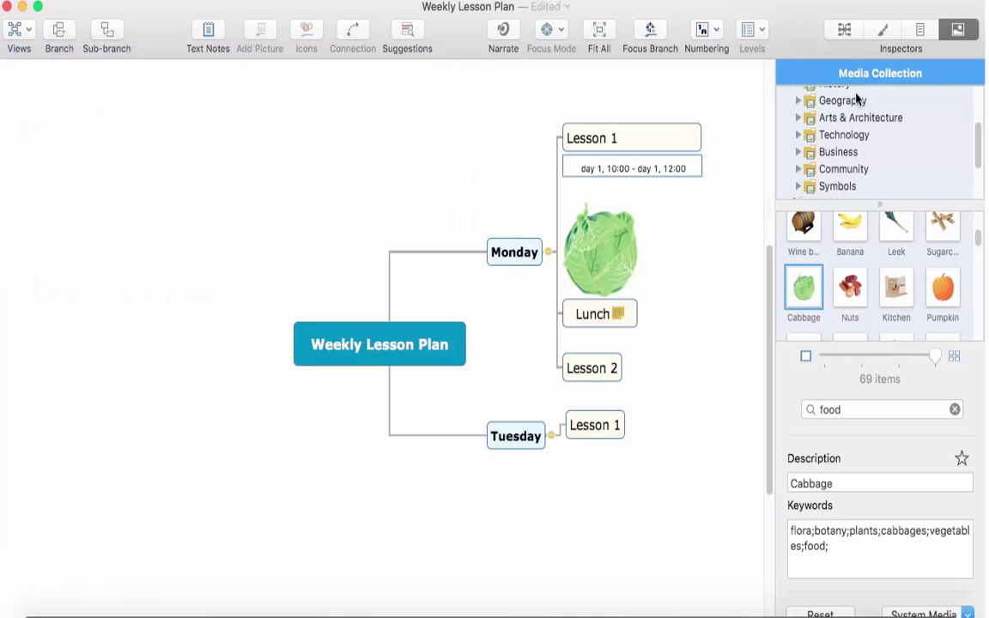
{"action": "left_click", "coordinate": [845, 29]}
{"action": "left_click", "coordinate": [884, 30]}
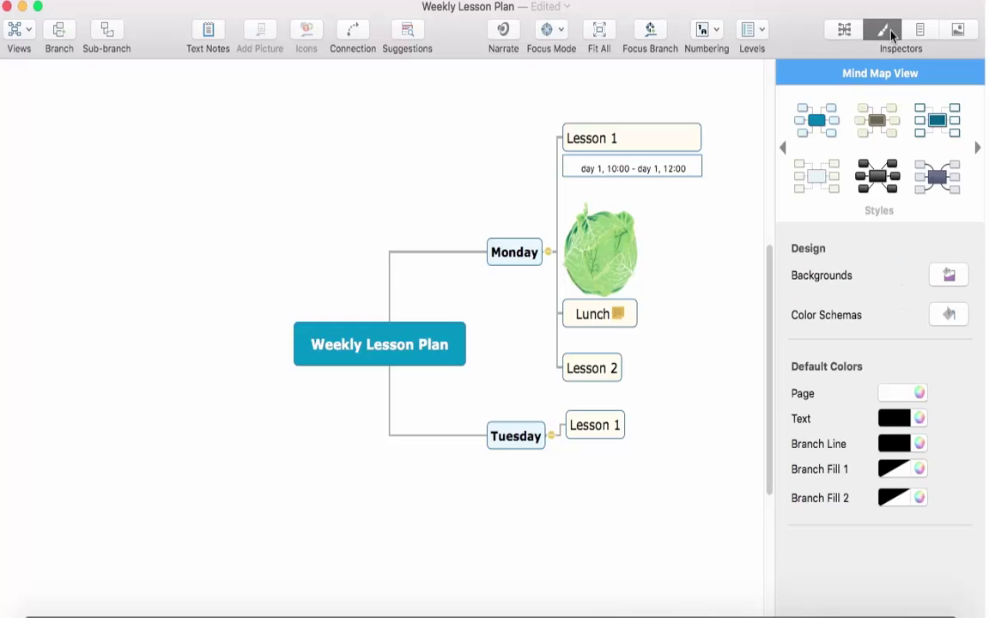
{"action": "left_click", "coordinate": [845, 29]}
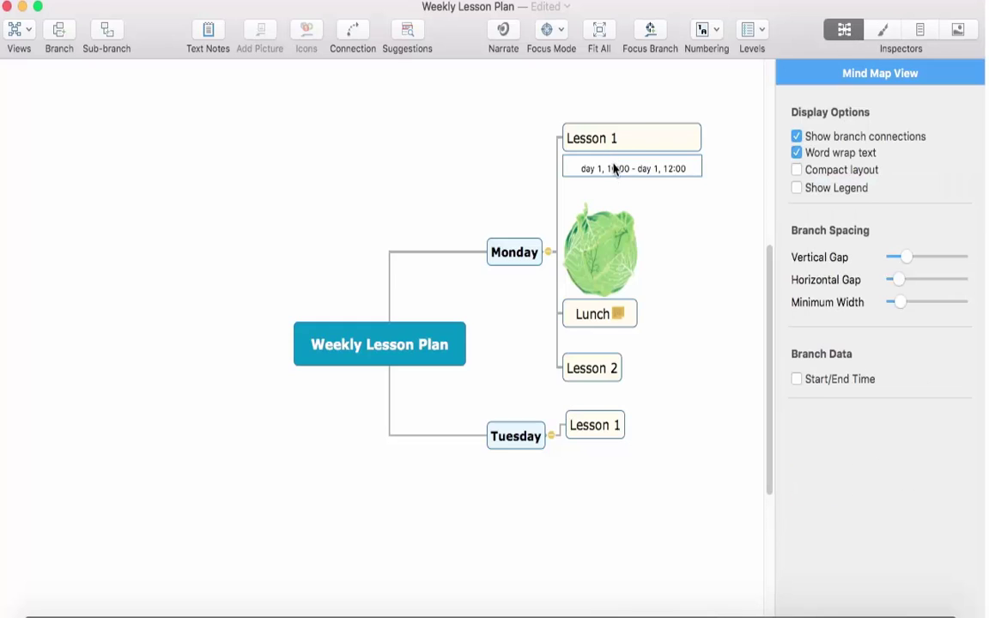
Step: Attach the picture file oceanandwaveswallpaper5649_1920x1080.jpg from the Pictures folder to Monday's Lesson 2 branch
{"action": "left_click", "coordinate": [599, 368]}
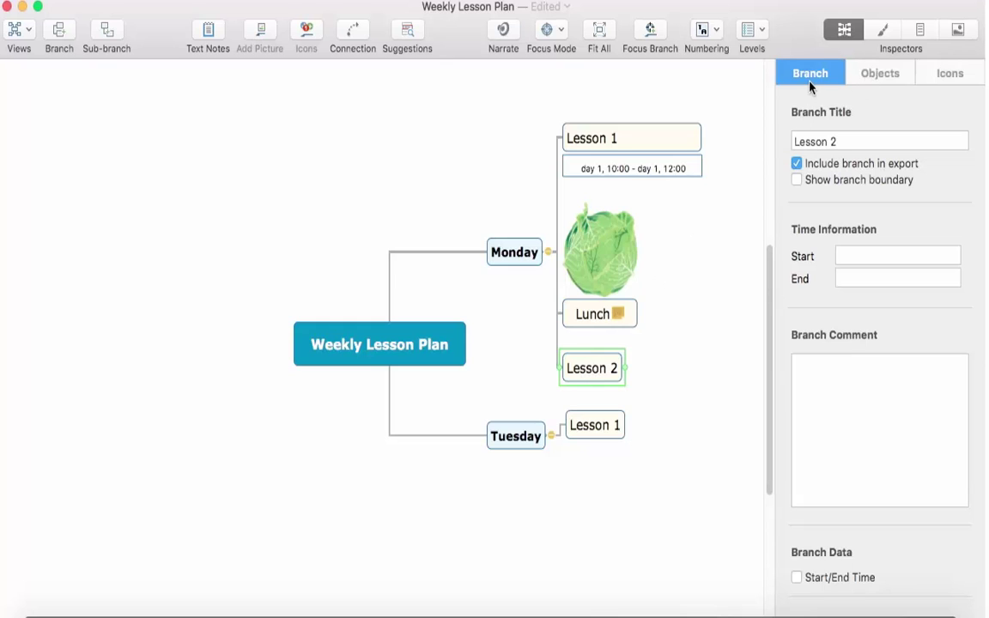
{"action": "left_click", "coordinate": [871, 81]}
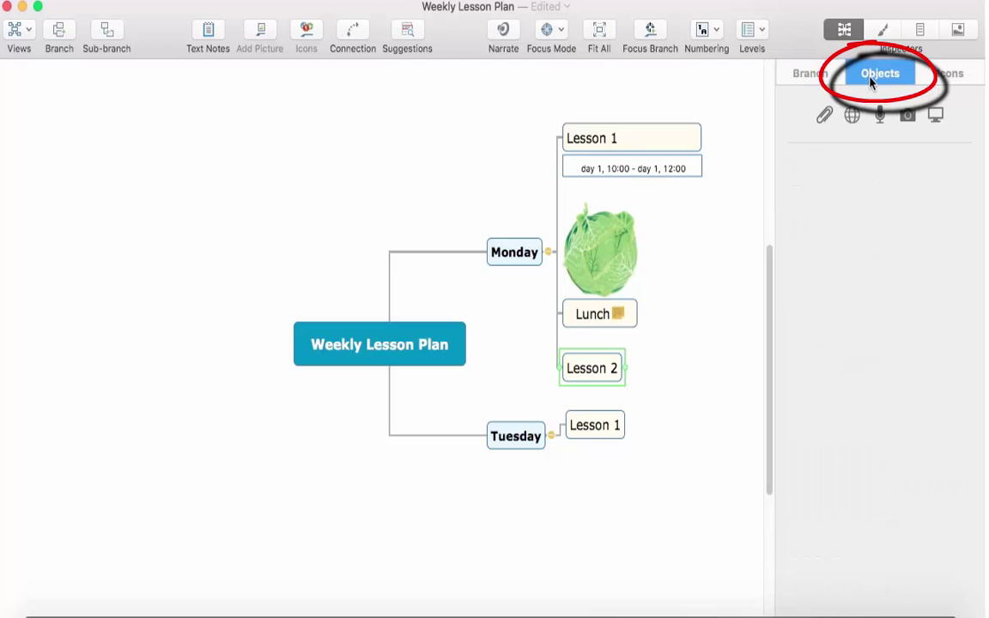
{"action": "left_click", "coordinate": [825, 115]}
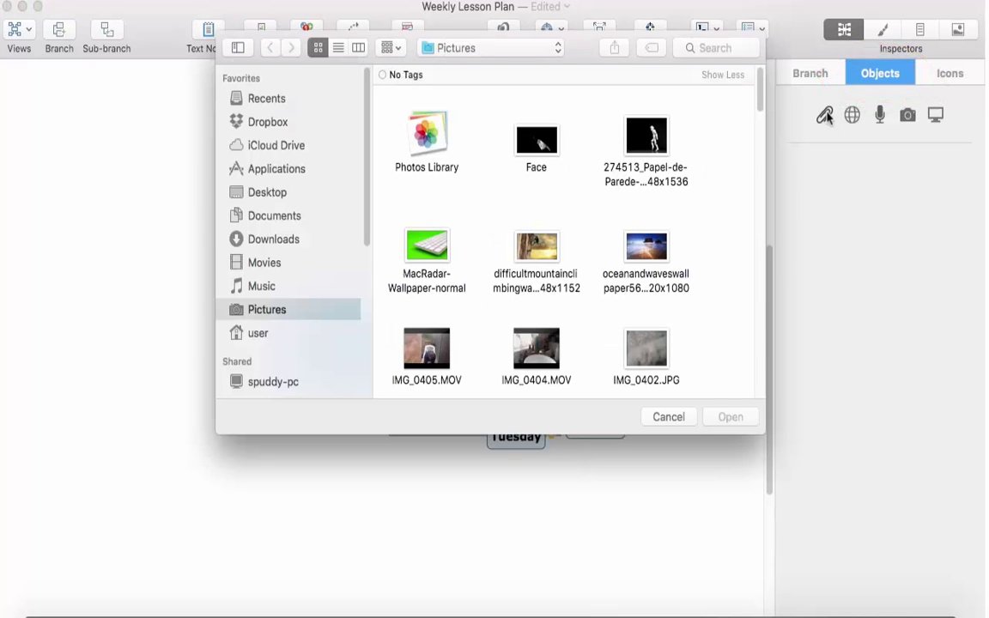
{"action": "left_click_drag", "start_coordinate": [578, 55], "coordinate": [372, 75]}
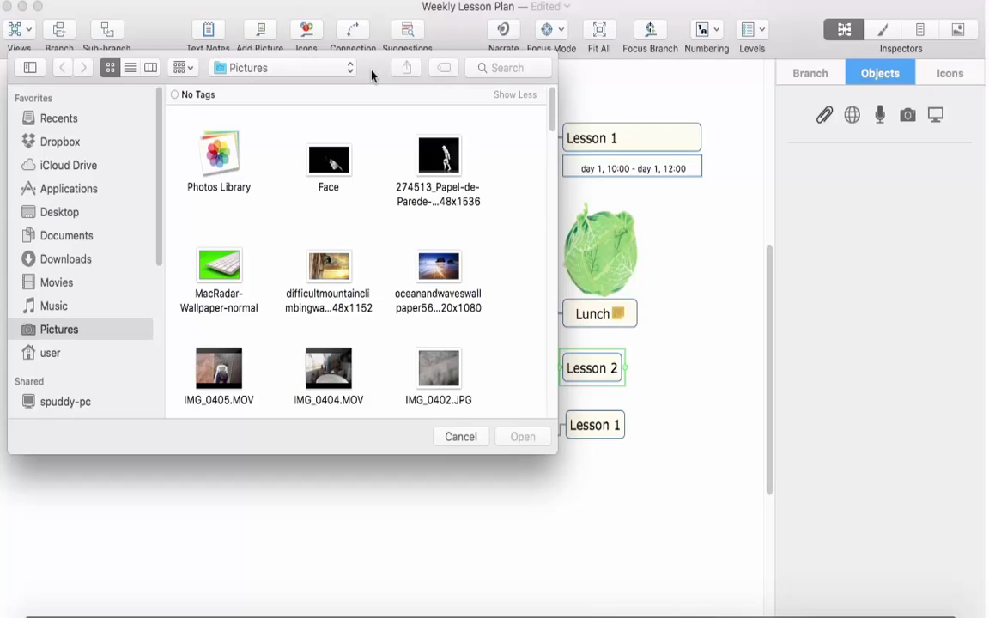
{"action": "double_click", "coordinate": [440, 264]}
Step: View the picture attached to the Lesson 2 branch and close it again
{"action": "left_click", "coordinate": [631, 370]}
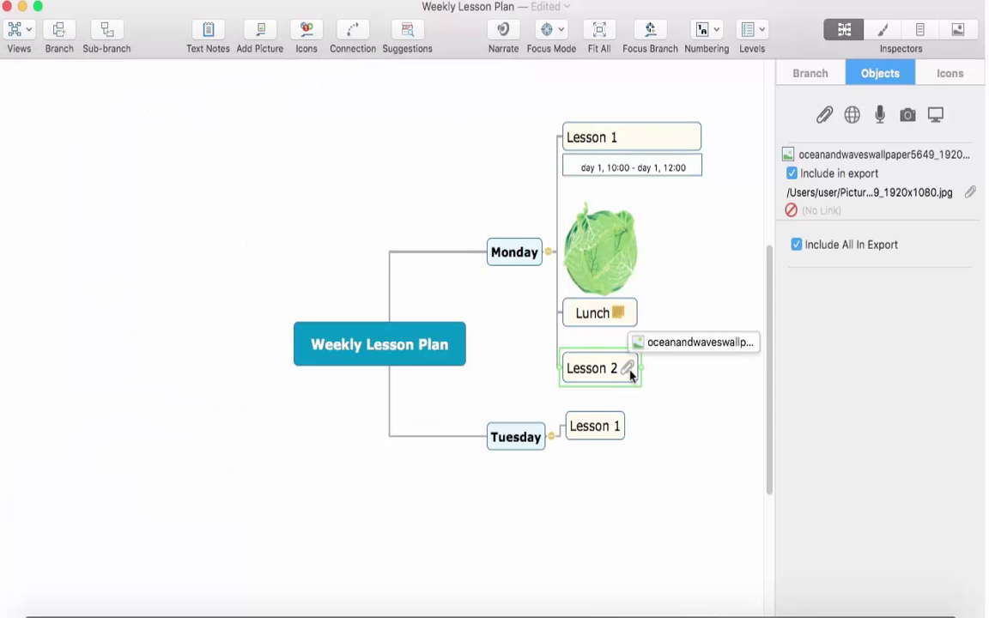
{"action": "left_click", "coordinate": [655, 343]}
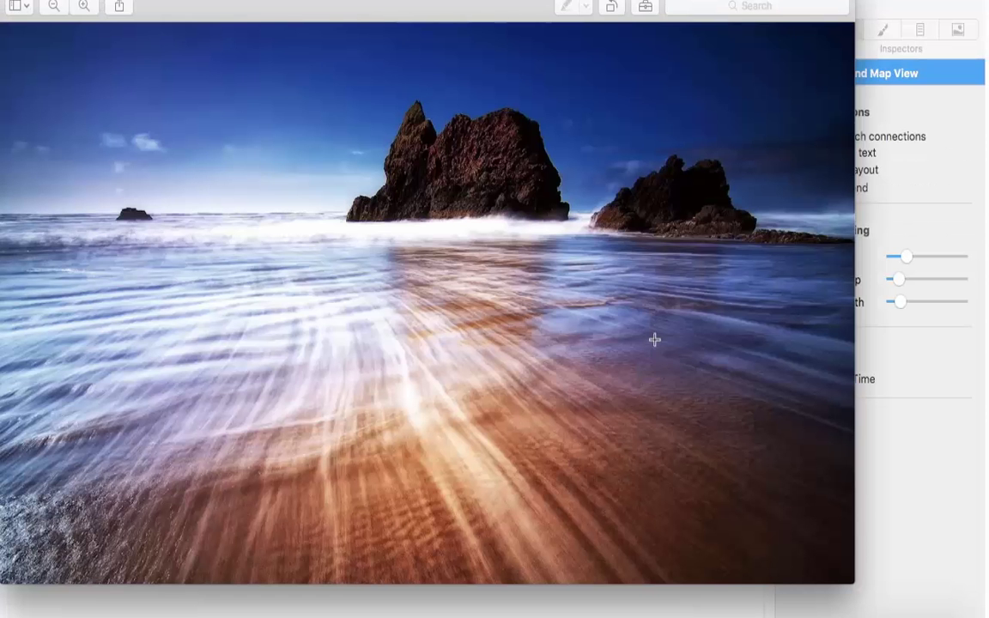
{"action": "key", "text": "super+w"}
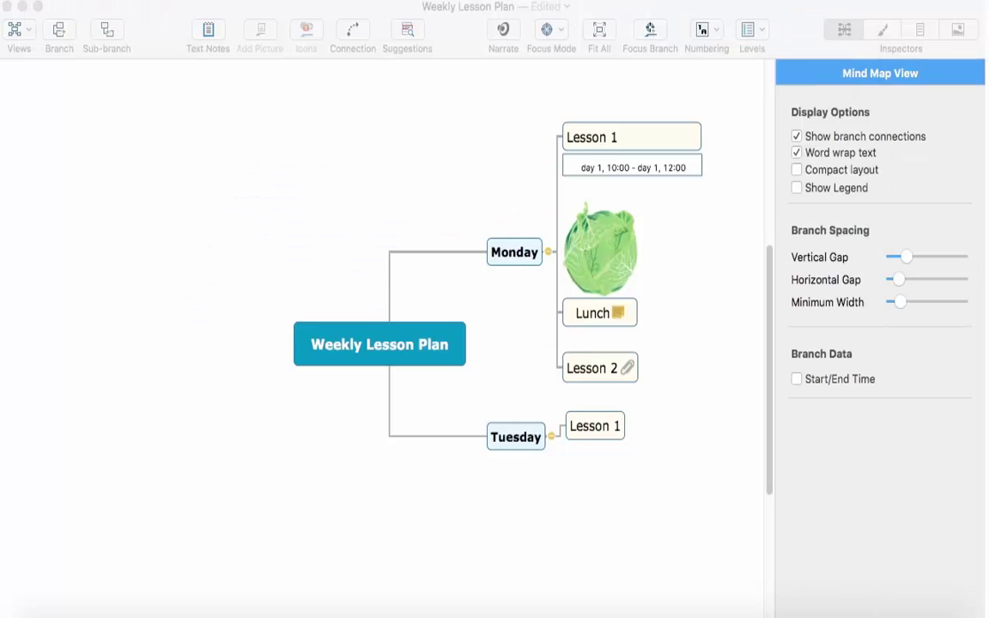
{"action": "left_click", "coordinate": [612, 366]}
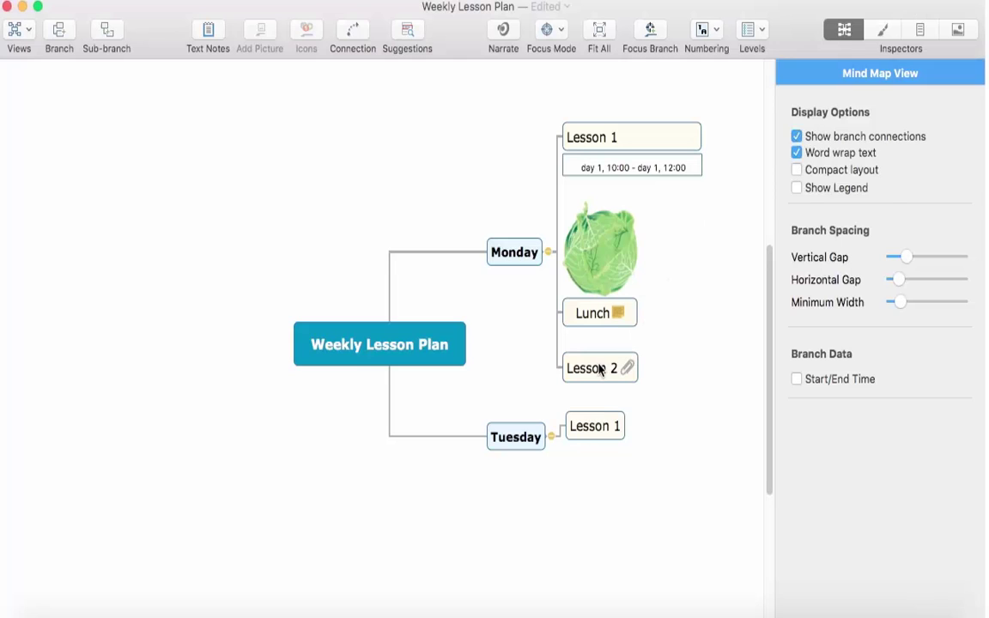
{"action": "left_click", "coordinate": [601, 368]}
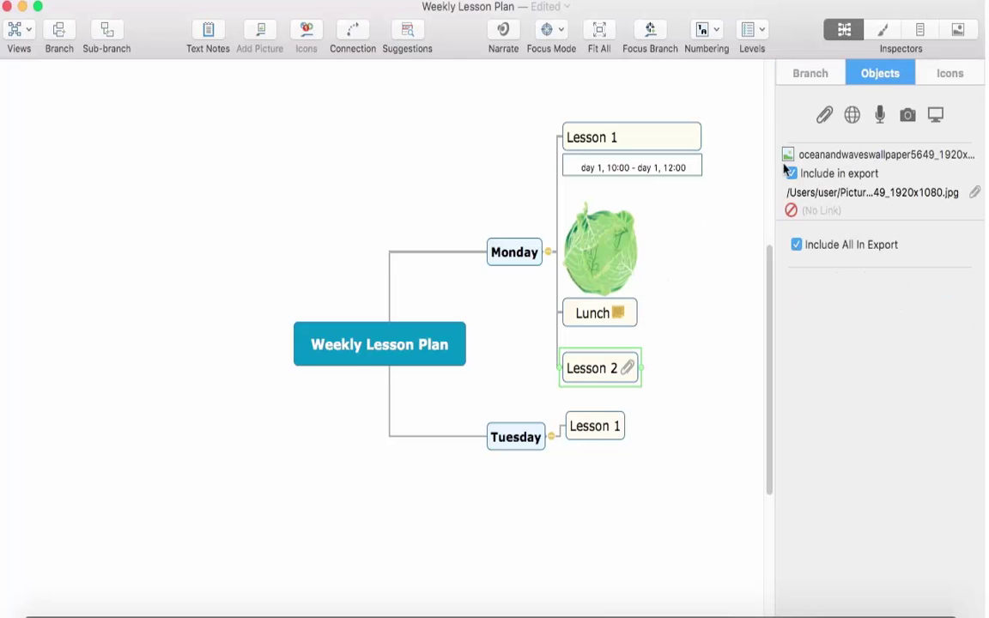
{"action": "left_click", "coordinate": [853, 115]}
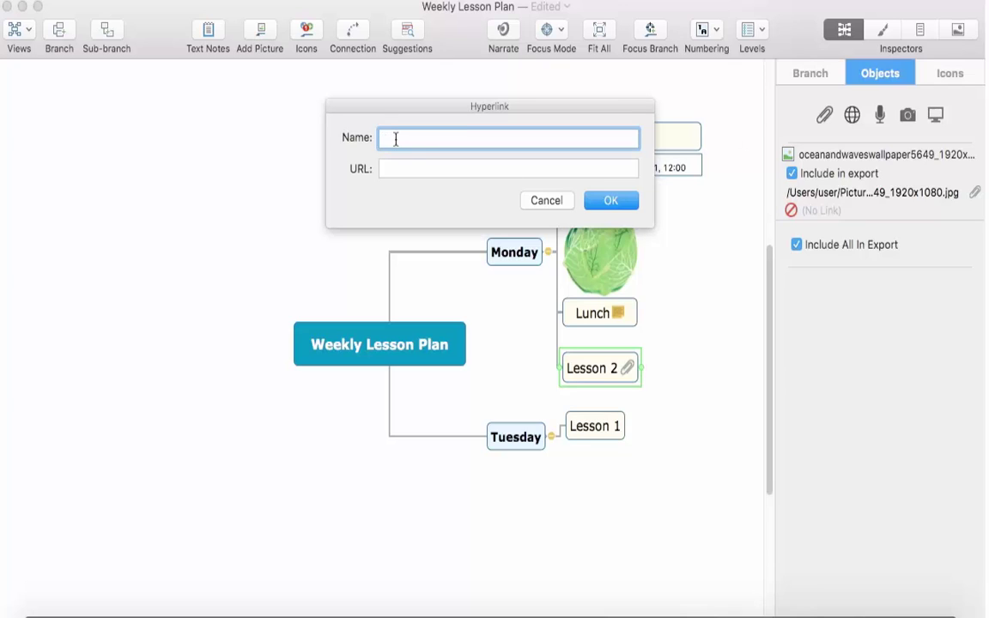
{"action": "type", "text": "lesson 2 google"}
{"action": "left_click", "coordinate": [390, 168]}
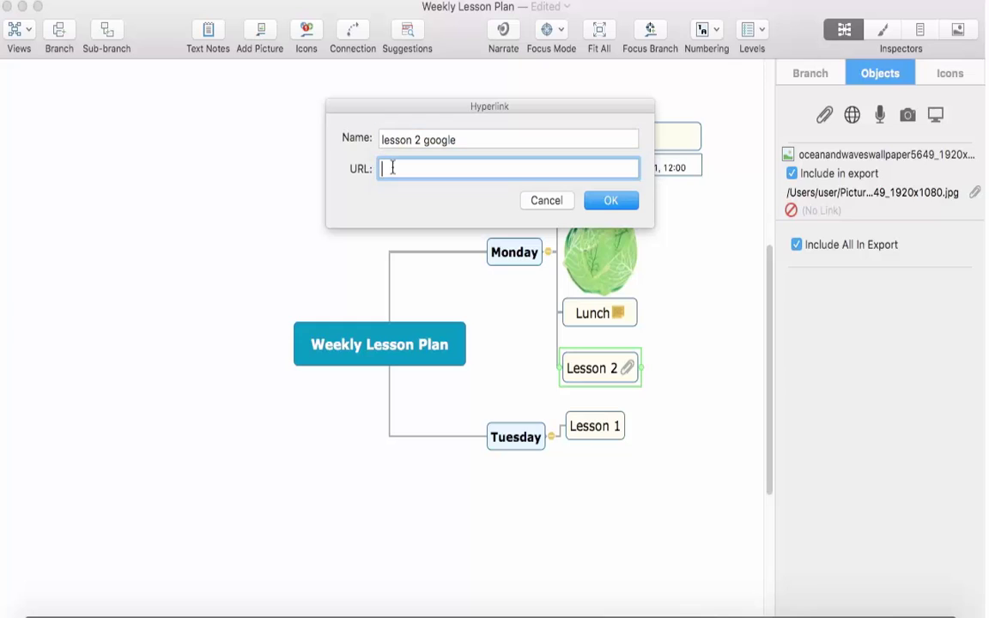
{"action": "type", "text": "www.google.com"}
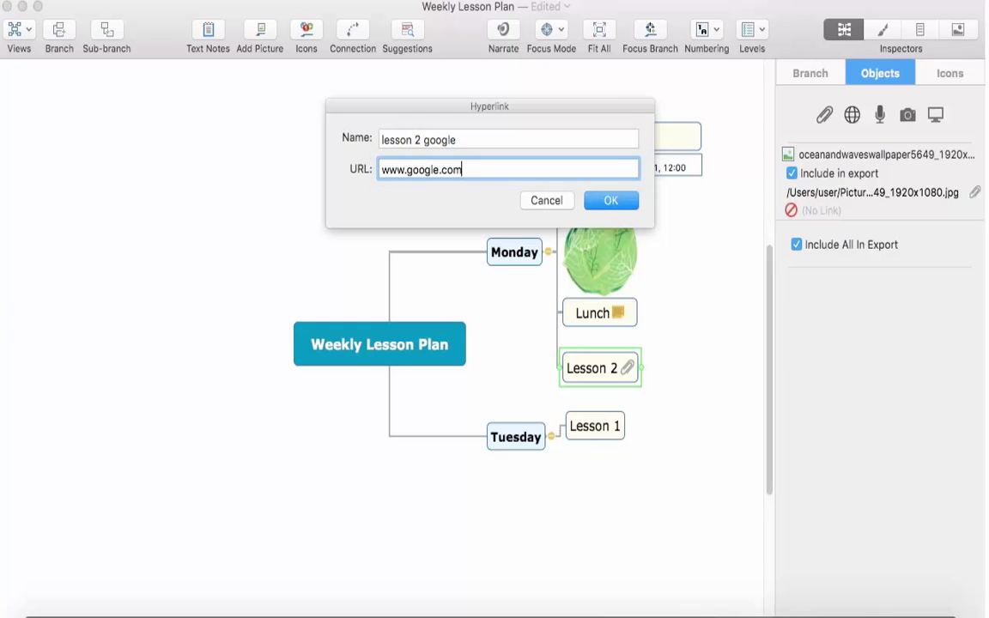
{"action": "left_click", "coordinate": [600, 199]}
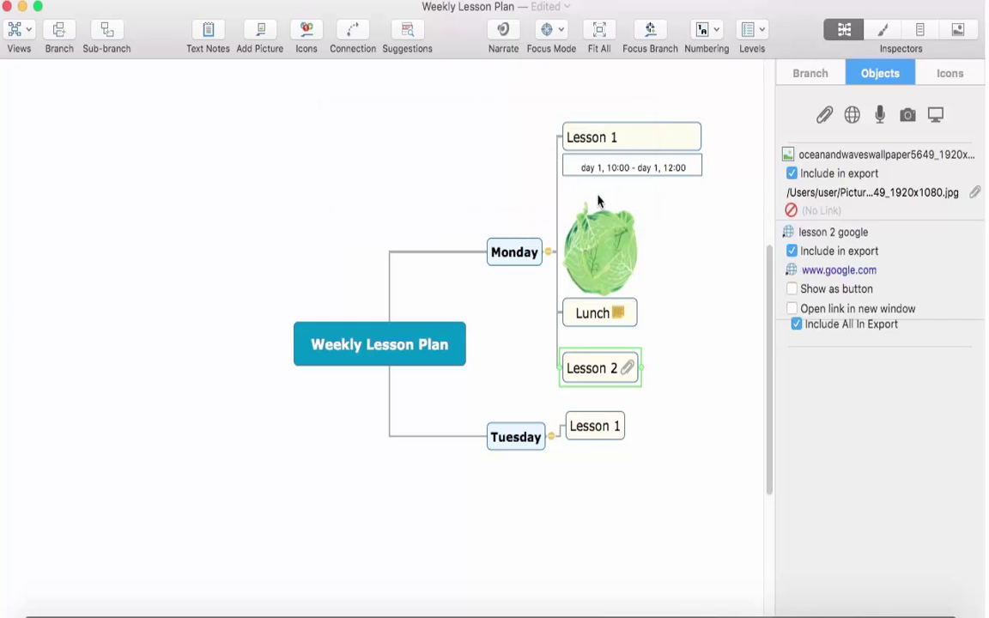
{"action": "left_click", "coordinate": [628, 369]}
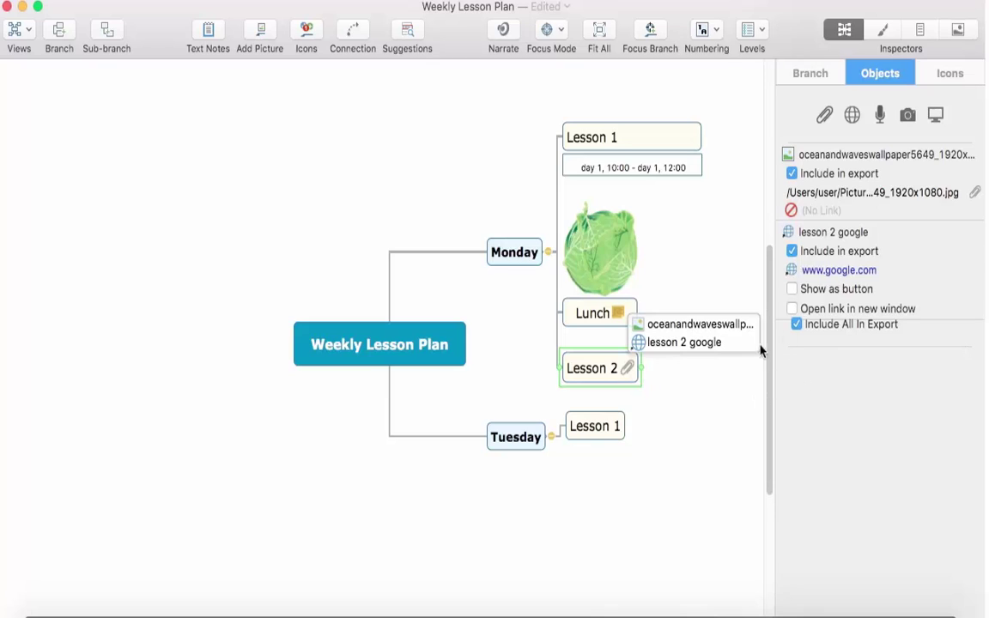
Step: Record a short audio note, attach it to Monday's Lesson 2 branch and list the branch's attachments
{"action": "left_click", "coordinate": [793, 309]}
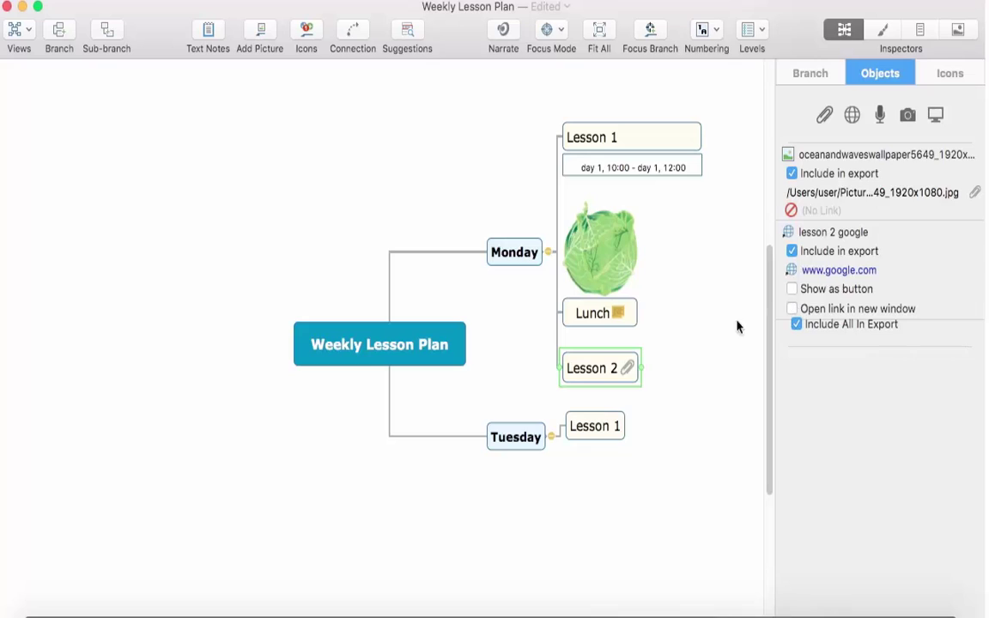
{"action": "left_click", "coordinate": [880, 115]}
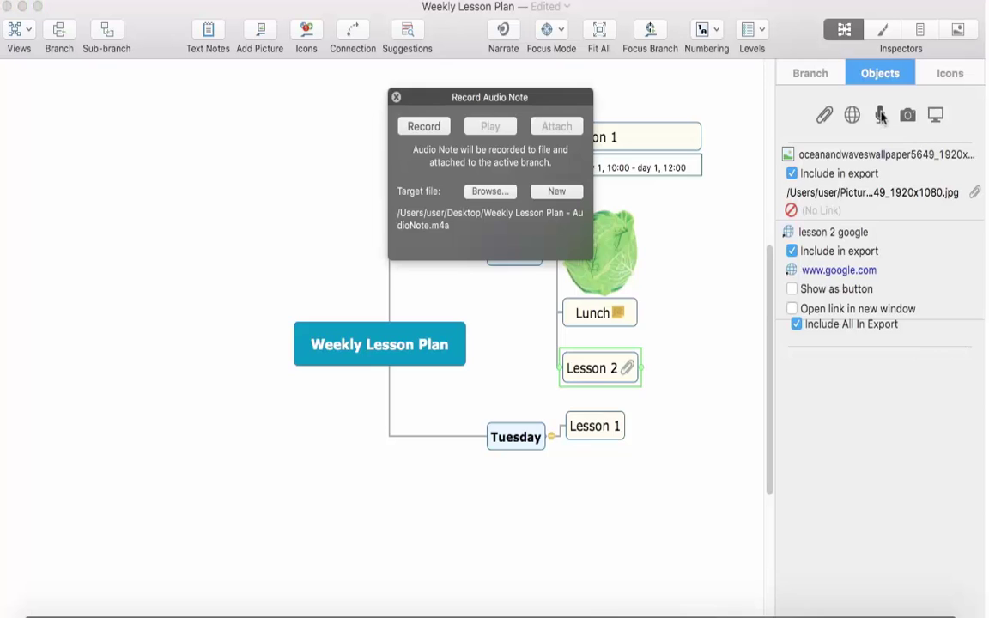
{"action": "left_click", "coordinate": [423, 126]}
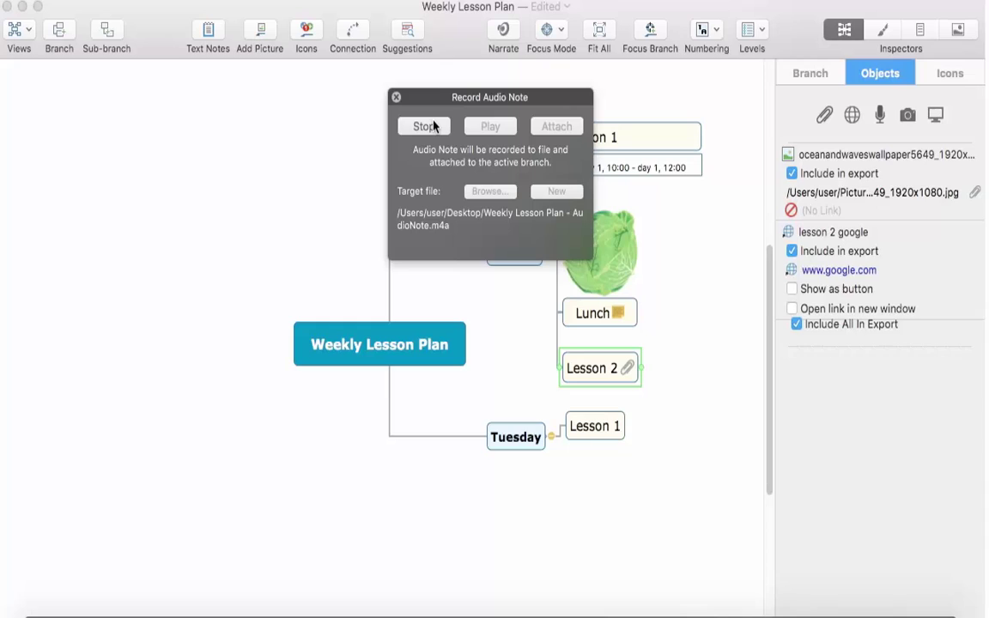
{"action": "left_click", "coordinate": [425, 126]}
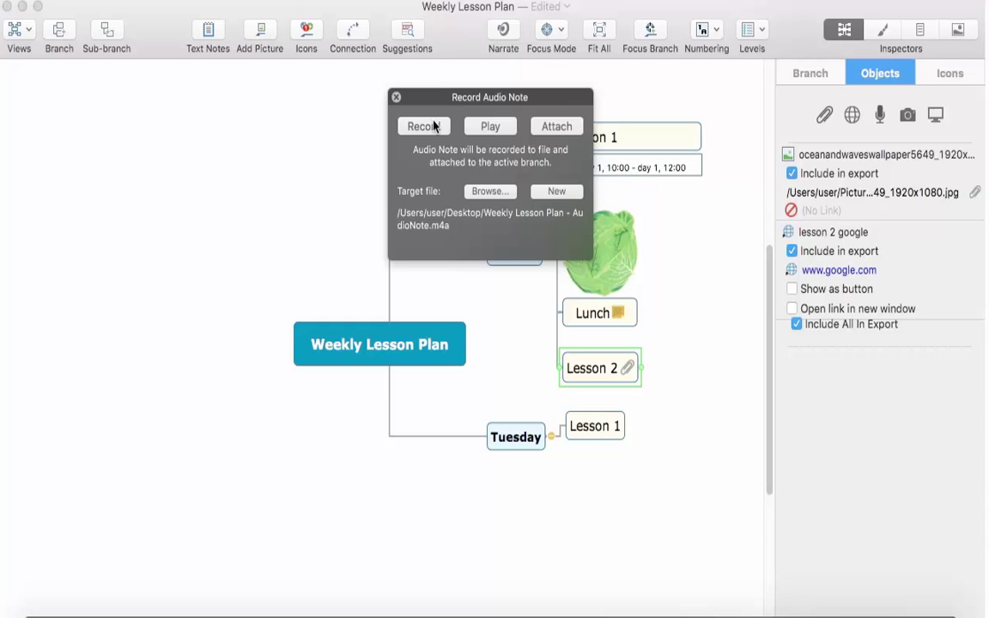
{"action": "left_click", "coordinate": [555, 129]}
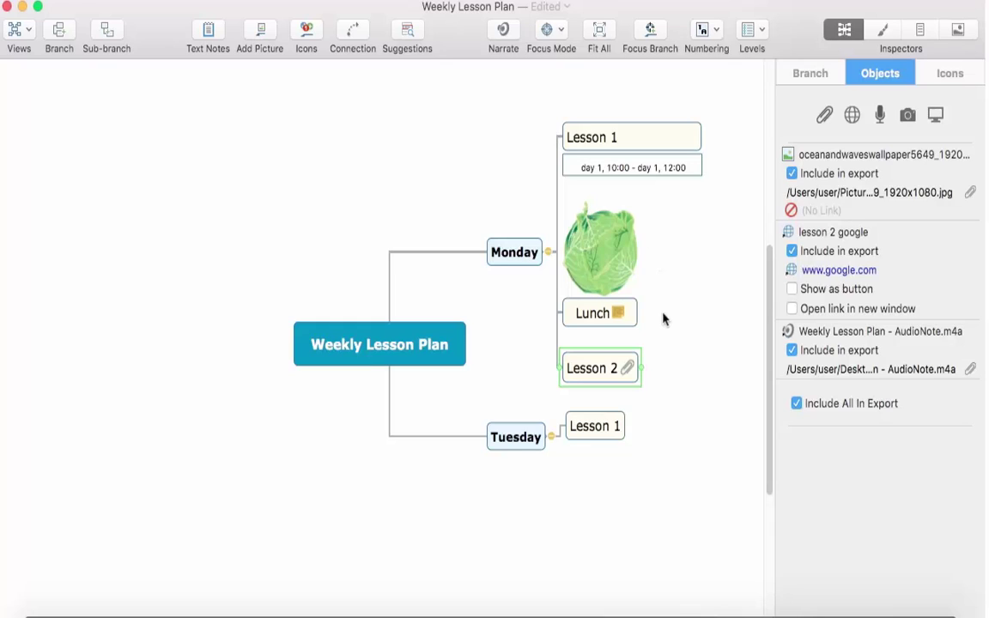
{"action": "left_click", "coordinate": [628, 369]}
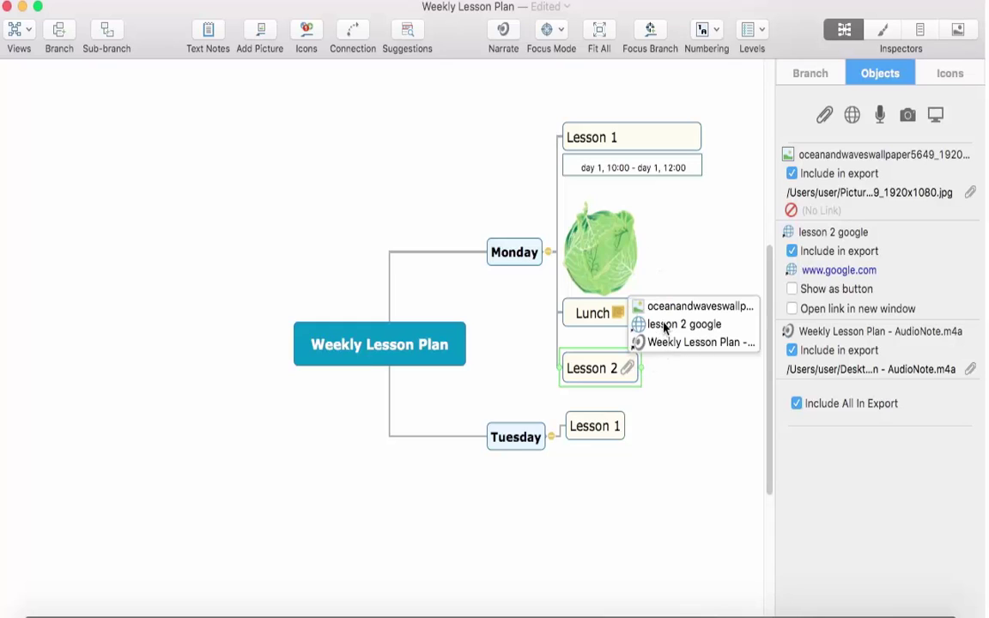
Step: Attach two screenshots of the screen to the Lesson 2 branch, view the first one and close it again
{"action": "left_click", "coordinate": [937, 115]}
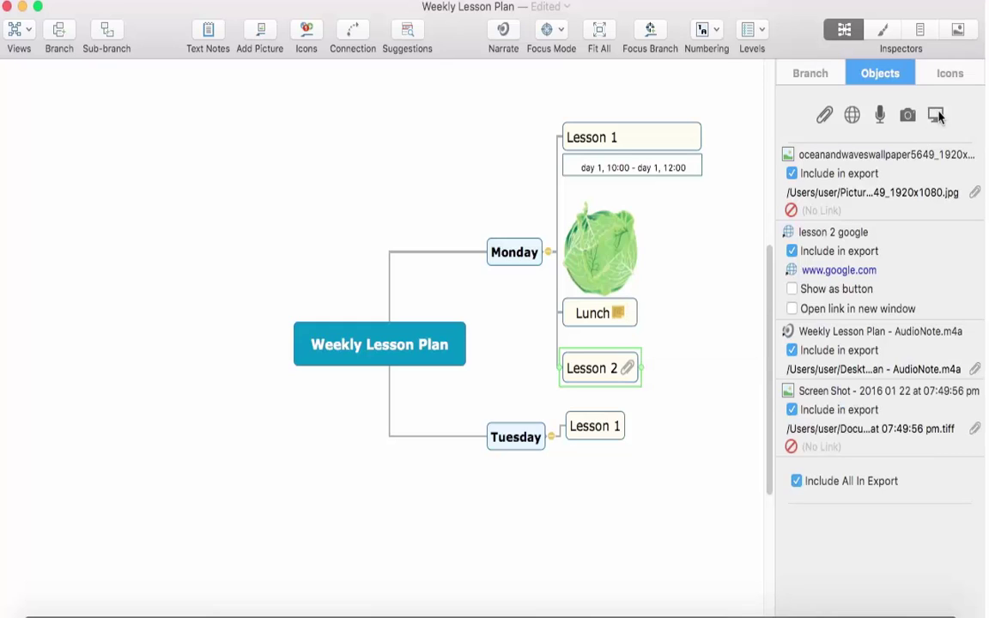
{"action": "left_click", "coordinate": [937, 115]}
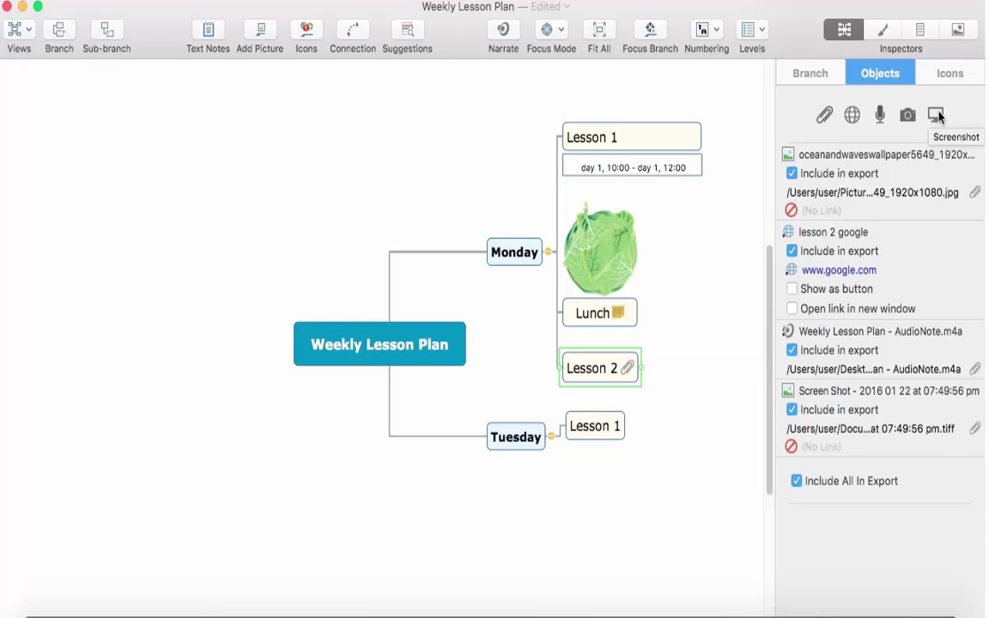
{"action": "left_click", "coordinate": [628, 368]}
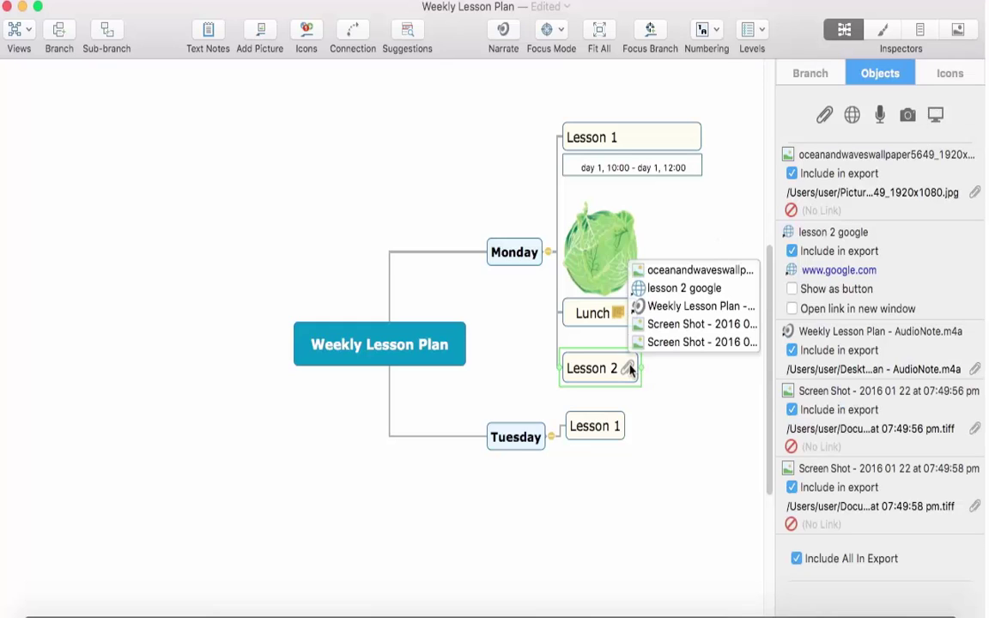
{"action": "left_click", "coordinate": [673, 325]}
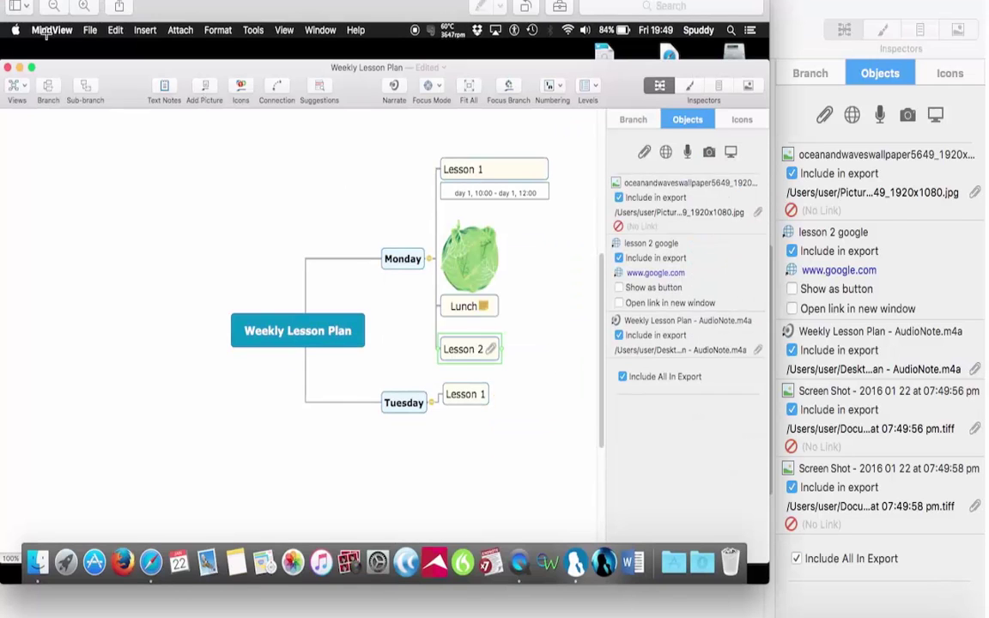
{"action": "left_click", "coordinate": [16, 3]}
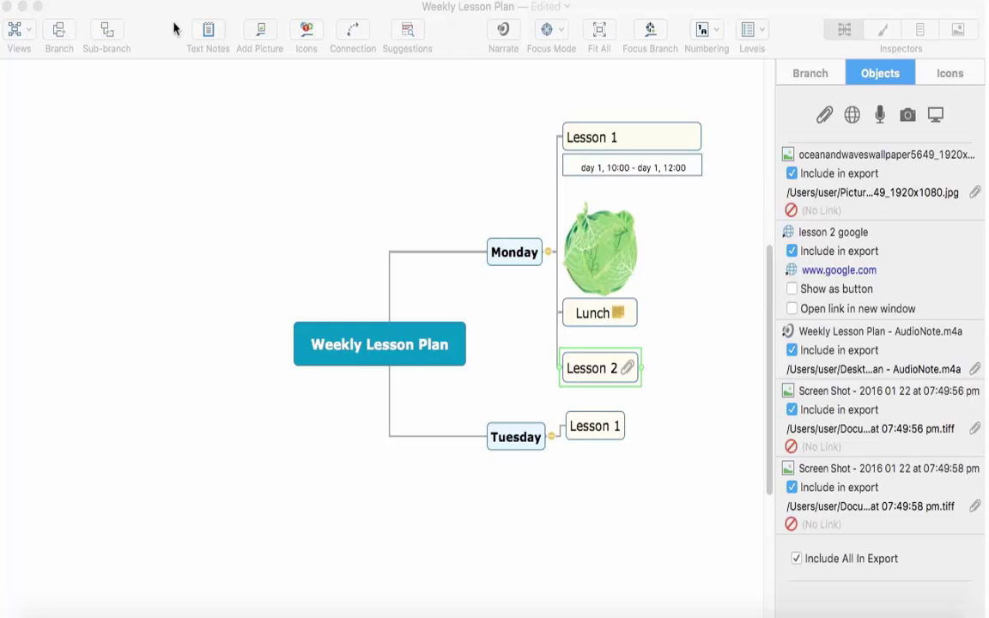
Step: Check Lesson 2's attachments in the Timeline view and return to the Mind Map view
{"action": "left_click", "coordinate": [22, 30]}
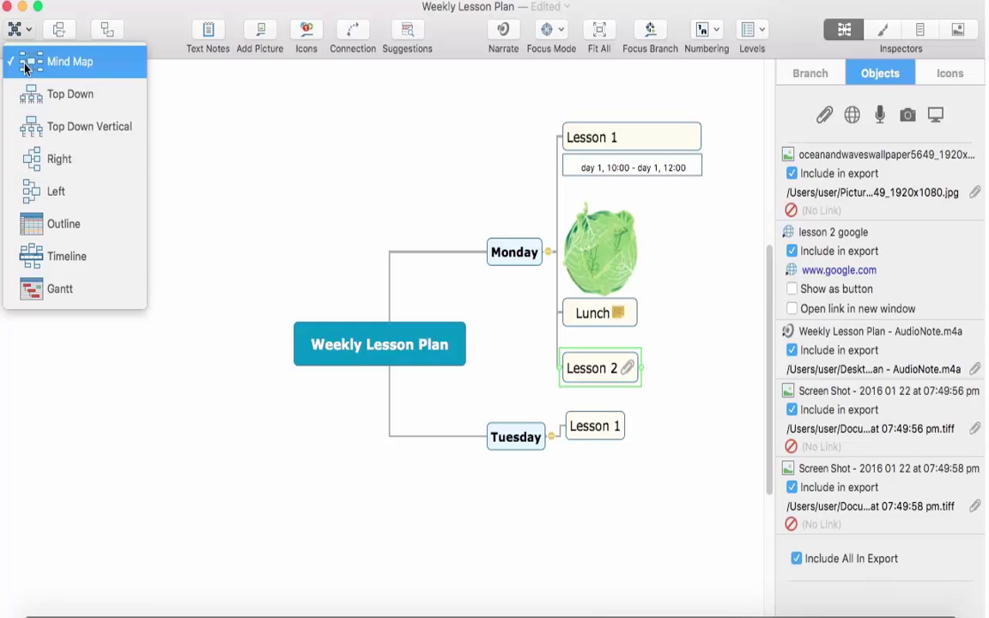
{"action": "left_click", "coordinate": [55, 257]}
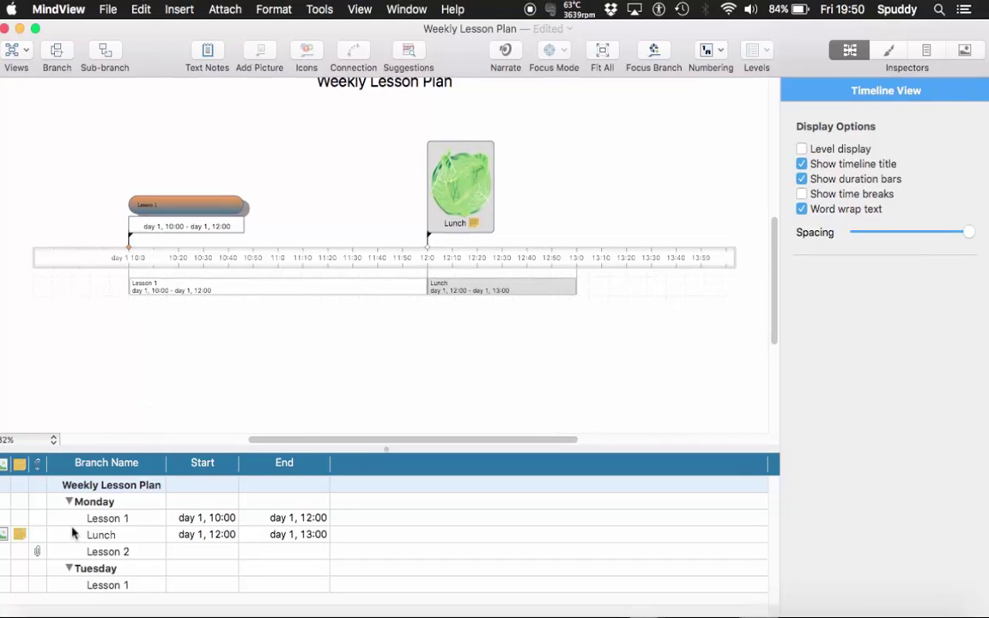
{"action": "scroll", "coordinate": [73, 530], "scroll_direction": "down", "scroll_amount": 1}
{"action": "left_click", "coordinate": [38, 554]}
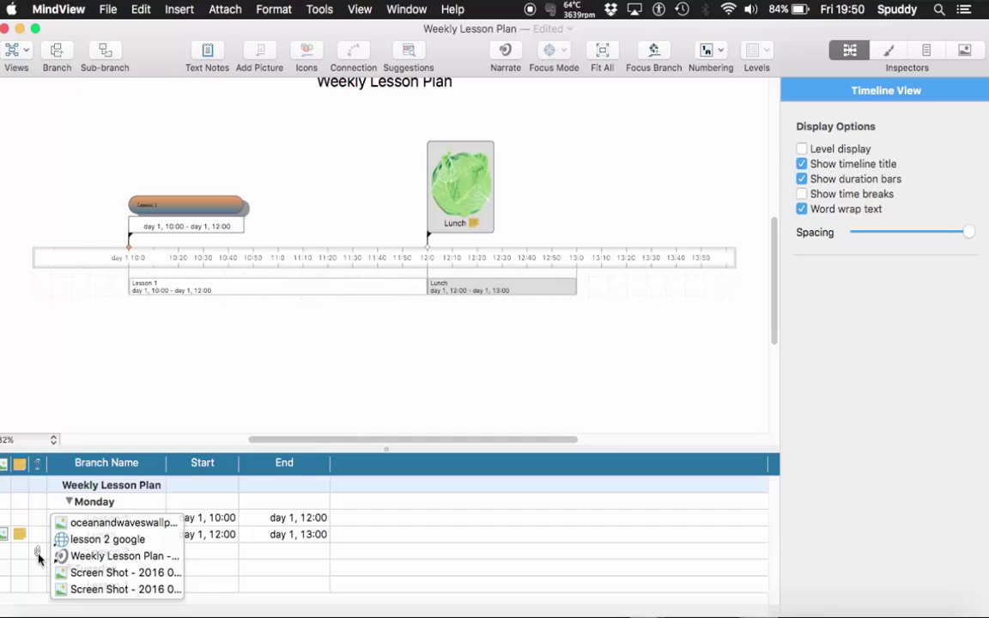
{"action": "left_click", "coordinate": [16, 52]}
{"action": "left_click", "coordinate": [35, 80]}
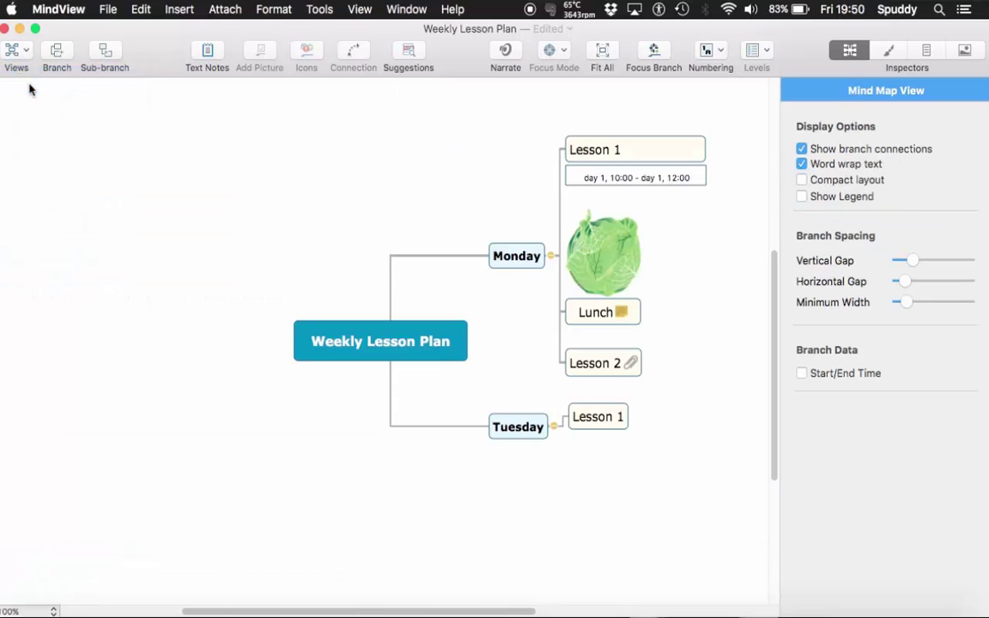
Step: Set up an export of the lesson plan to Word, look through the document templates and select Calm
{"action": "left_click", "coordinate": [109, 10]}
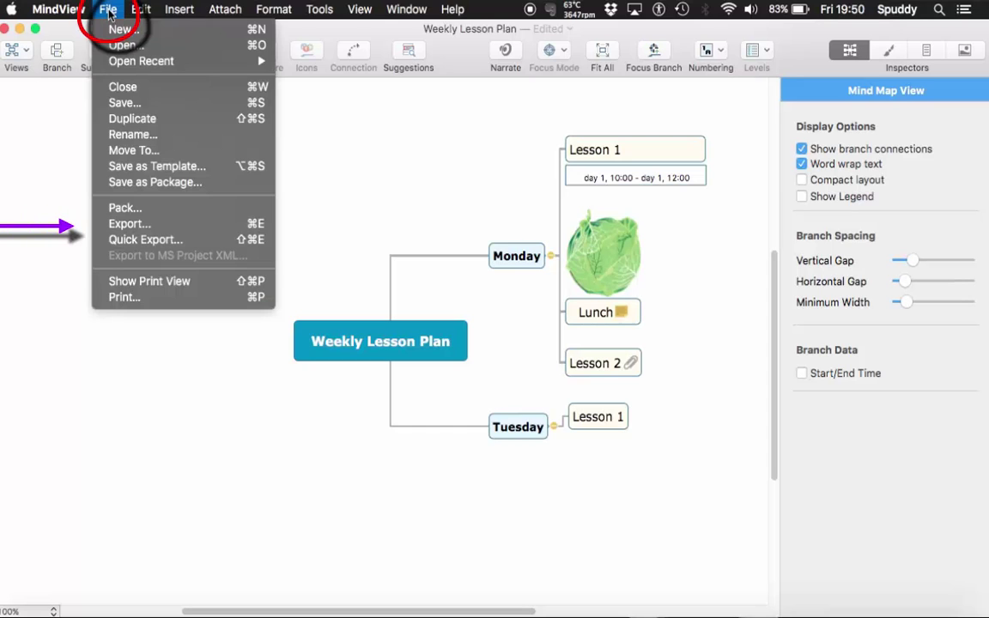
{"action": "left_click", "coordinate": [139, 223]}
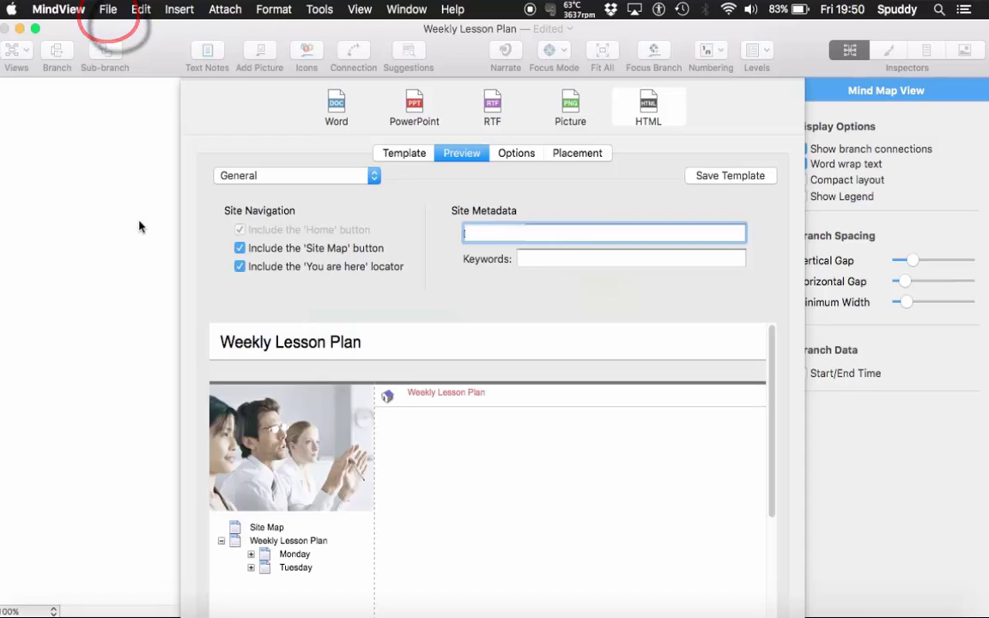
{"action": "left_click", "coordinate": [329, 119]}
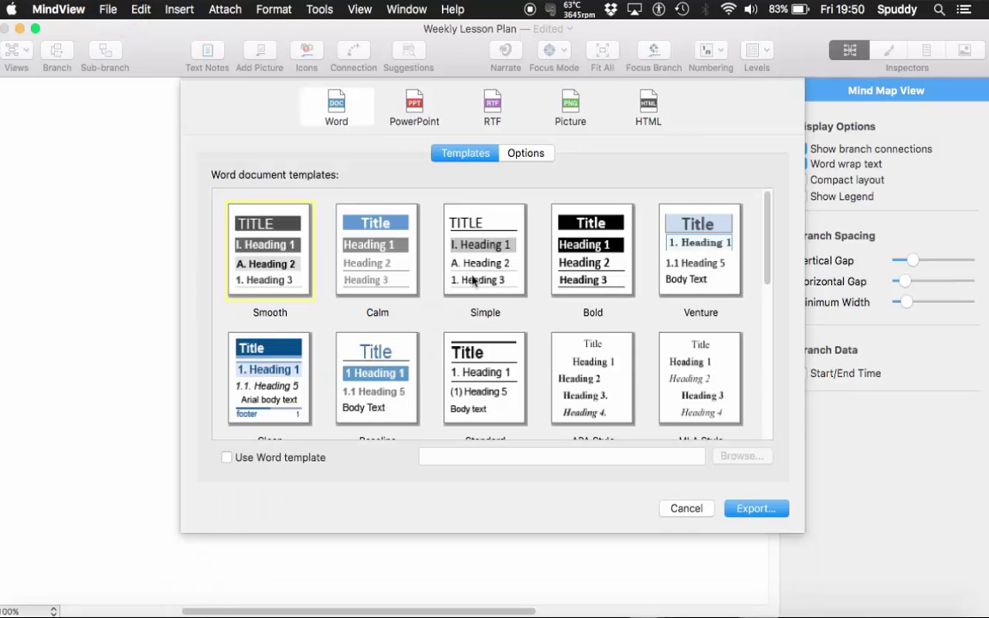
{"action": "scroll", "coordinate": [474, 281], "scroll_direction": "down", "scroll_amount": 3}
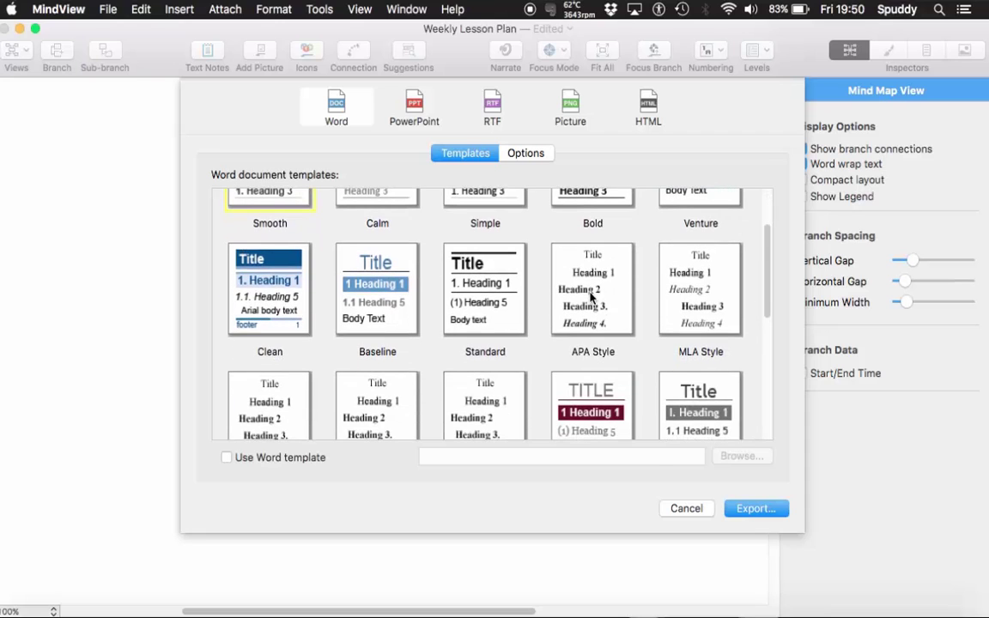
{"action": "scroll", "coordinate": [591, 297], "scroll_direction": "down", "scroll_amount": 3}
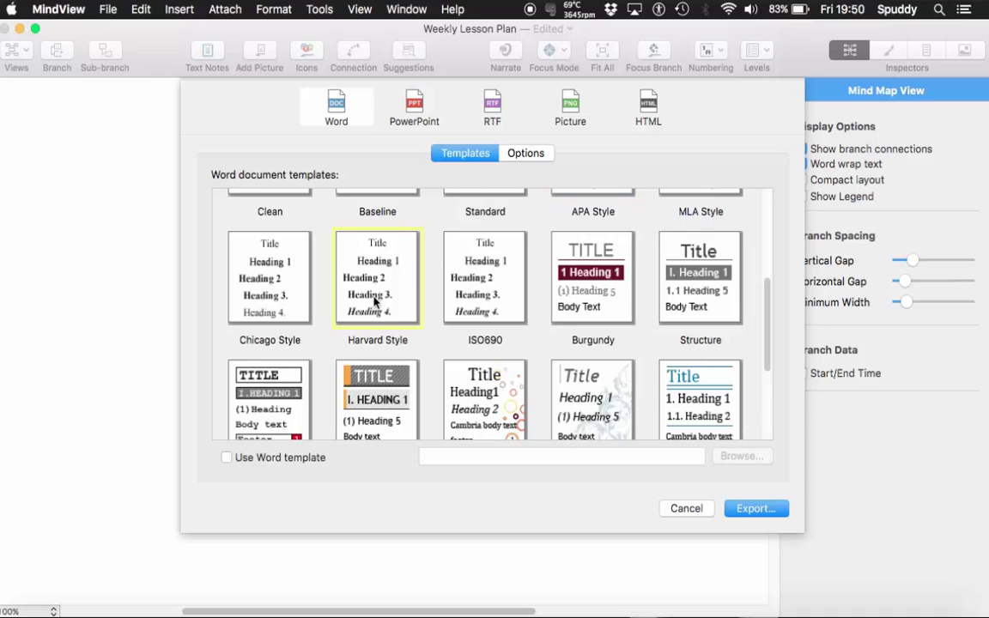
{"action": "scroll", "coordinate": [508, 300], "scroll_direction": "up", "scroll_amount": 5}
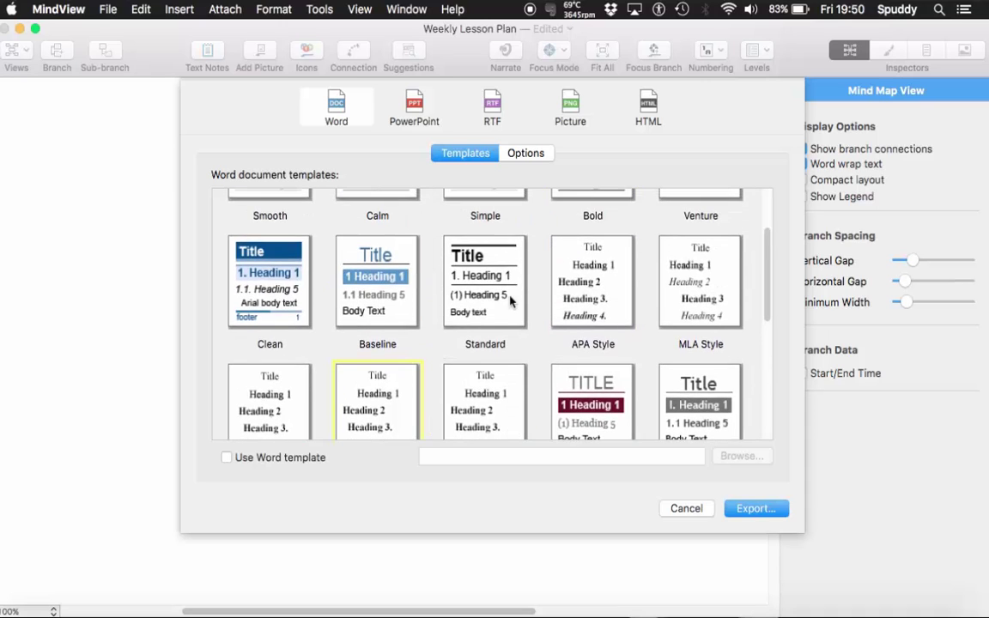
{"action": "scroll", "coordinate": [510, 301], "scroll_direction": "up", "scroll_amount": 2}
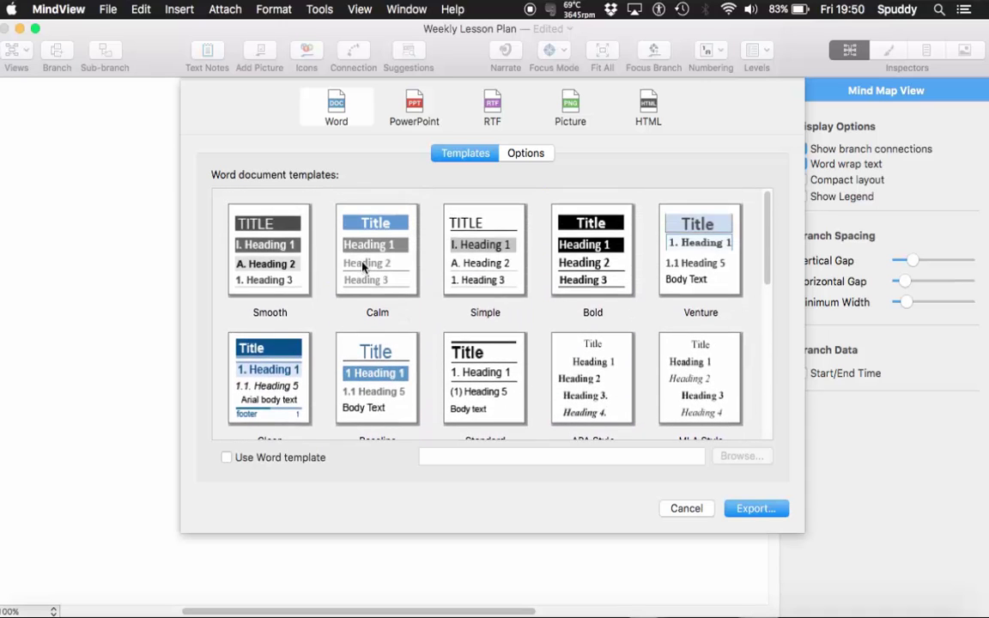
{"action": "left_click", "coordinate": [375, 266]}
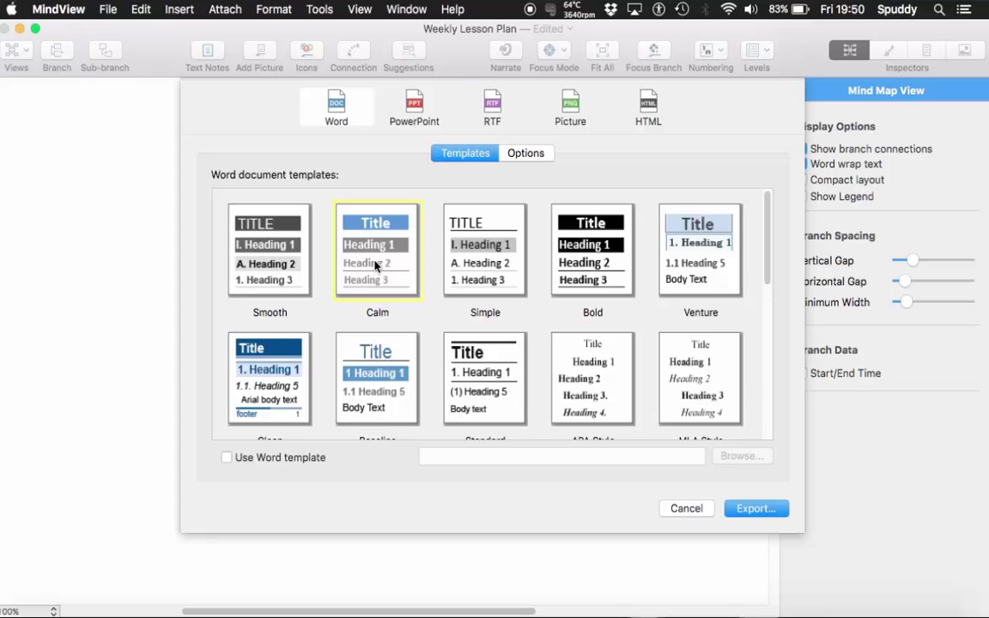
Step: Exclude the table of contents, bibliography, priority, resources and completion from the Word export options
{"action": "left_click", "coordinate": [518, 155]}
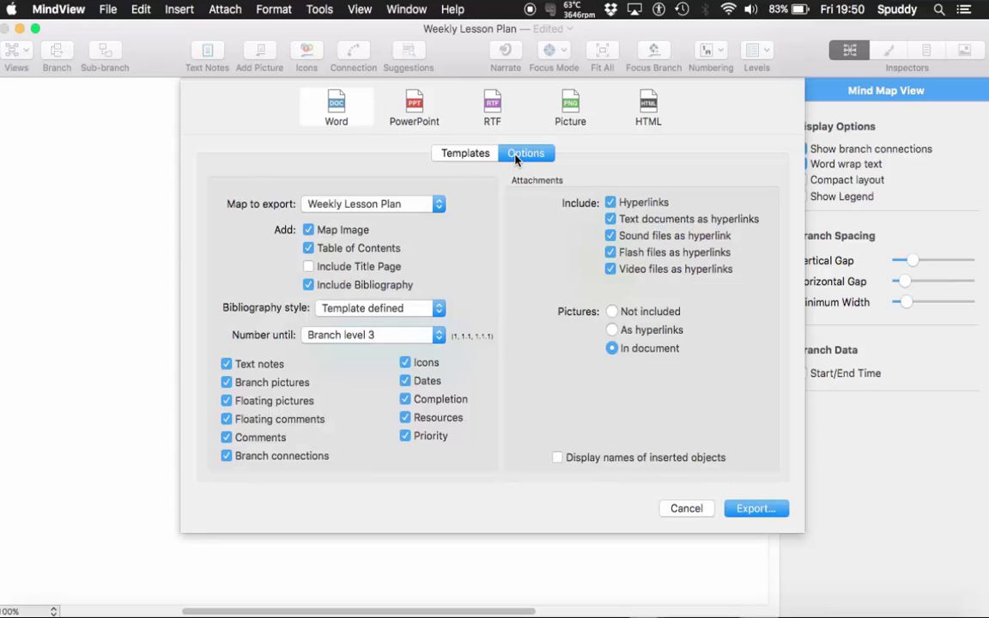
{"action": "left_click", "coordinate": [309, 249]}
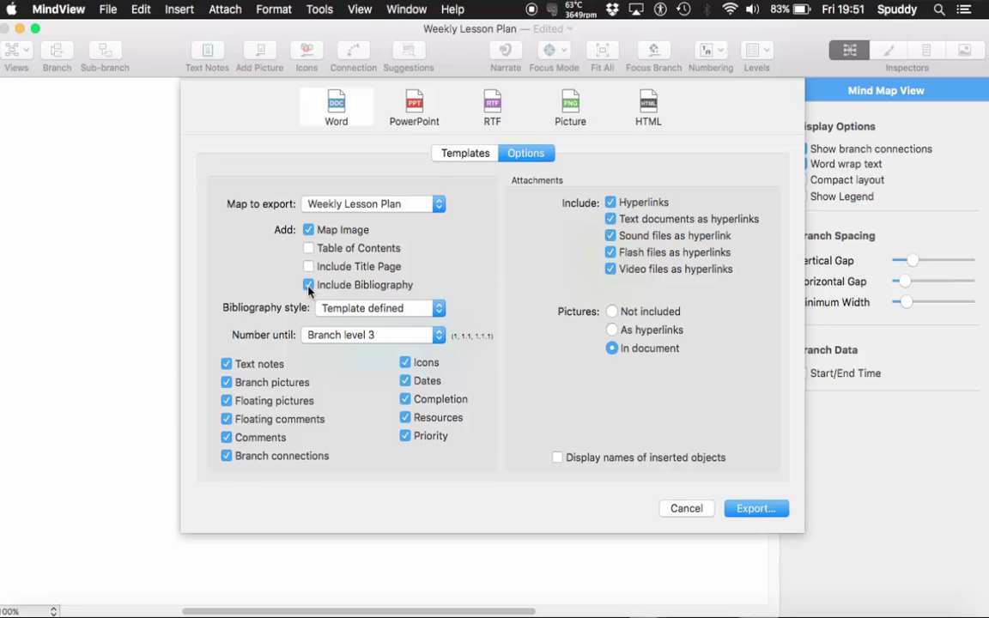
{"action": "left_click", "coordinate": [309, 286]}
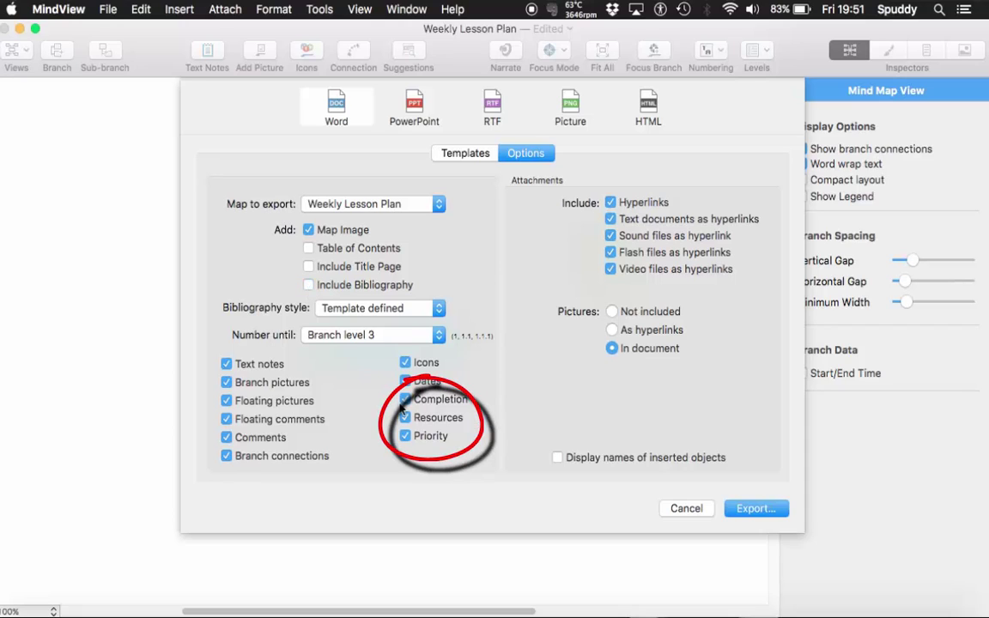
{"action": "left_click", "coordinate": [406, 437]}
{"action": "left_click", "coordinate": [405, 418]}
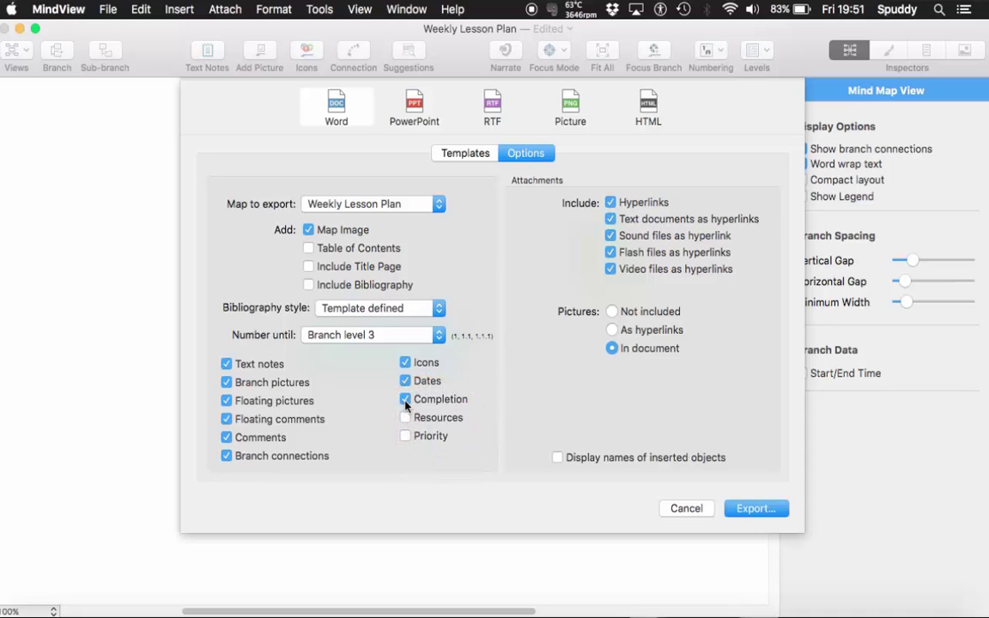
{"action": "left_click", "coordinate": [405, 400]}
Step: Export the lesson plan in Word format, choosing the Desktop as the folder, and open the exported document
{"action": "left_click", "coordinate": [752, 510]}
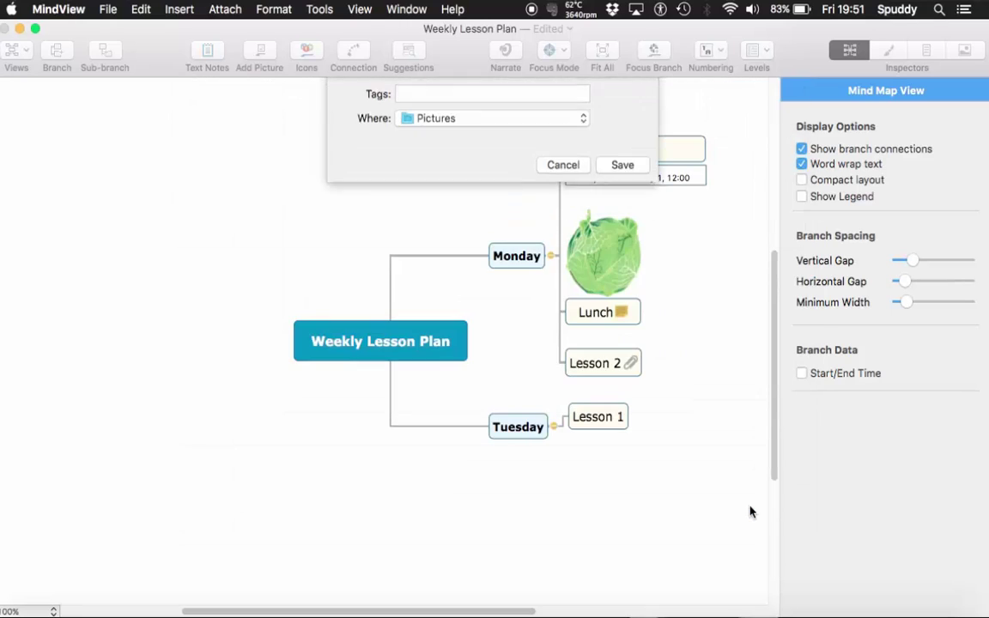
{"action": "left_click", "coordinate": [616, 206]}
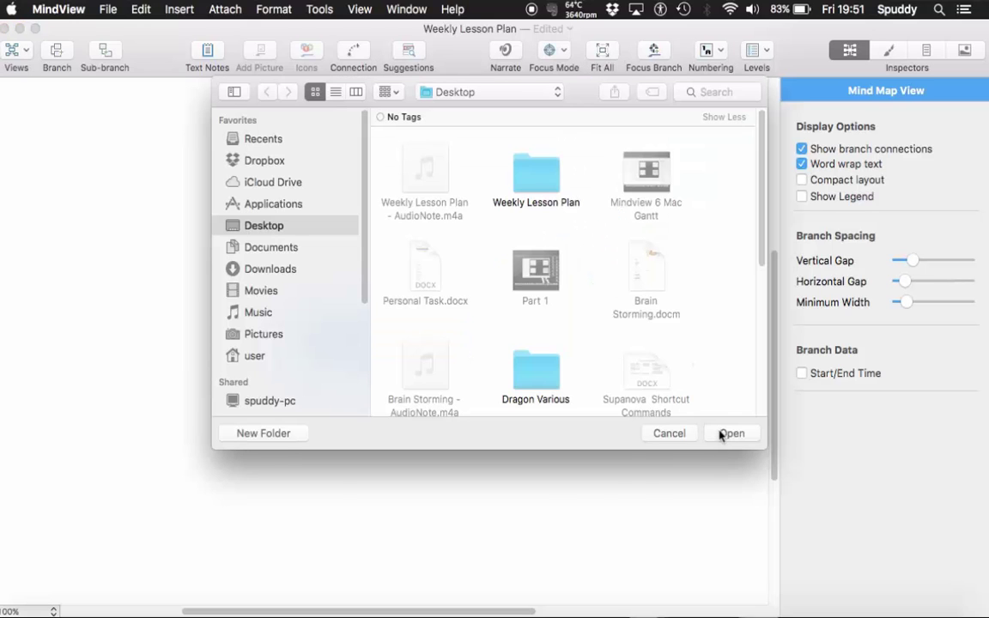
{"action": "left_click", "coordinate": [722, 433]}
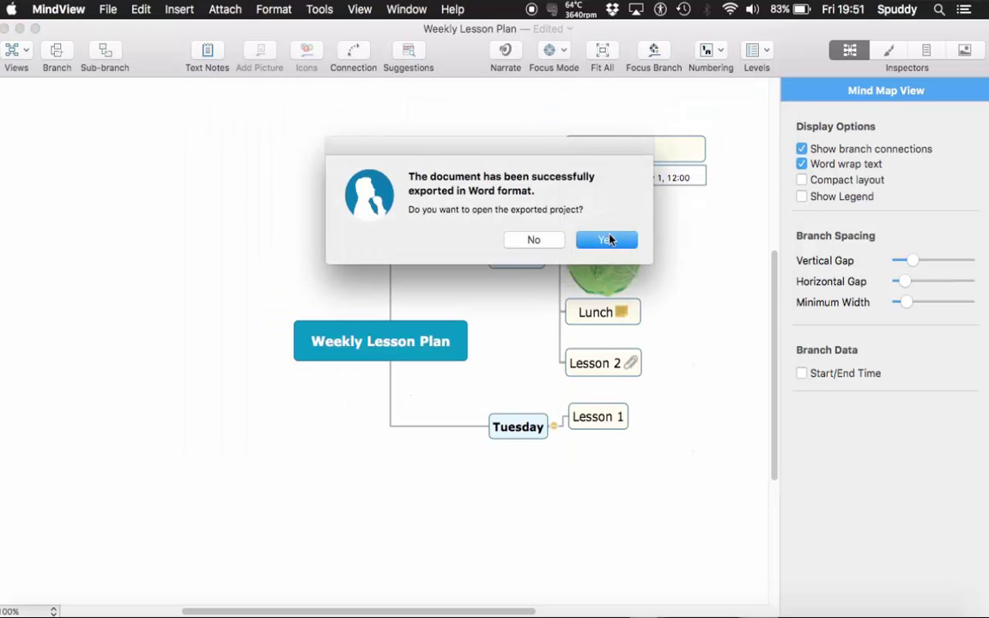
{"action": "left_click", "coordinate": [606, 241]}
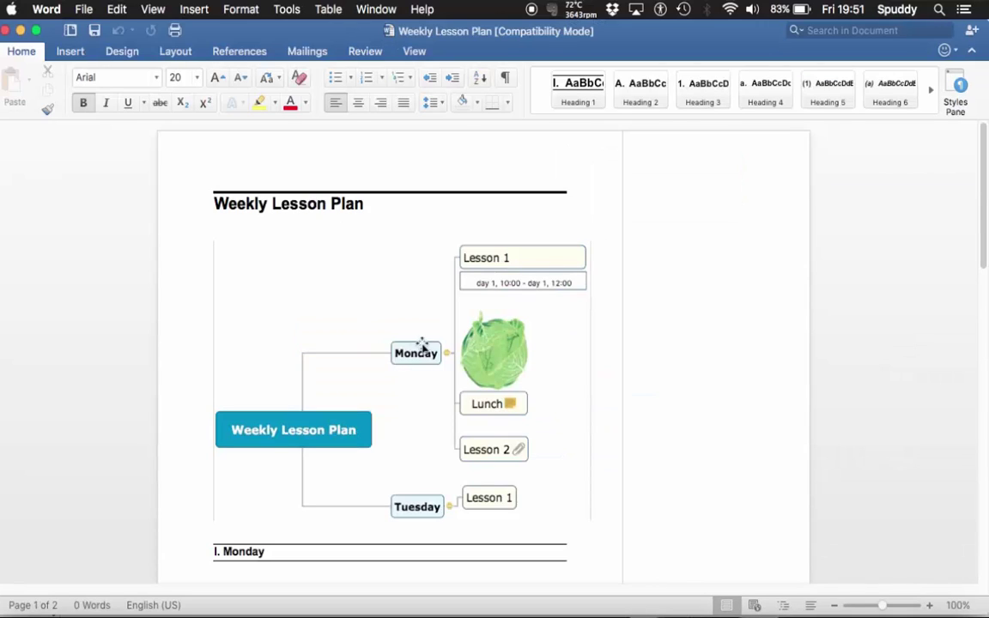
Step: Examine the exported Word document's map image, Monday lessons, Lunch comment, and Lesson 2 pictures and hyperlinks
{"action": "left_click", "coordinate": [362, 333]}
{"action": "scroll", "coordinate": [361, 332], "scroll_direction": "down", "scroll_amount": 5}
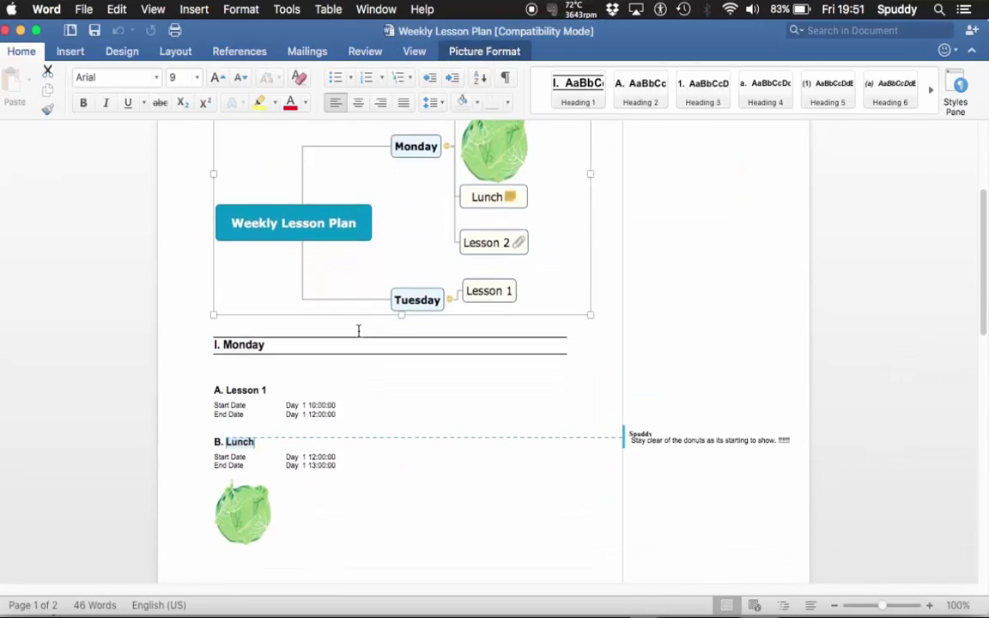
{"action": "scroll", "coordinate": [359, 331], "scroll_direction": "down", "scroll_amount": 3}
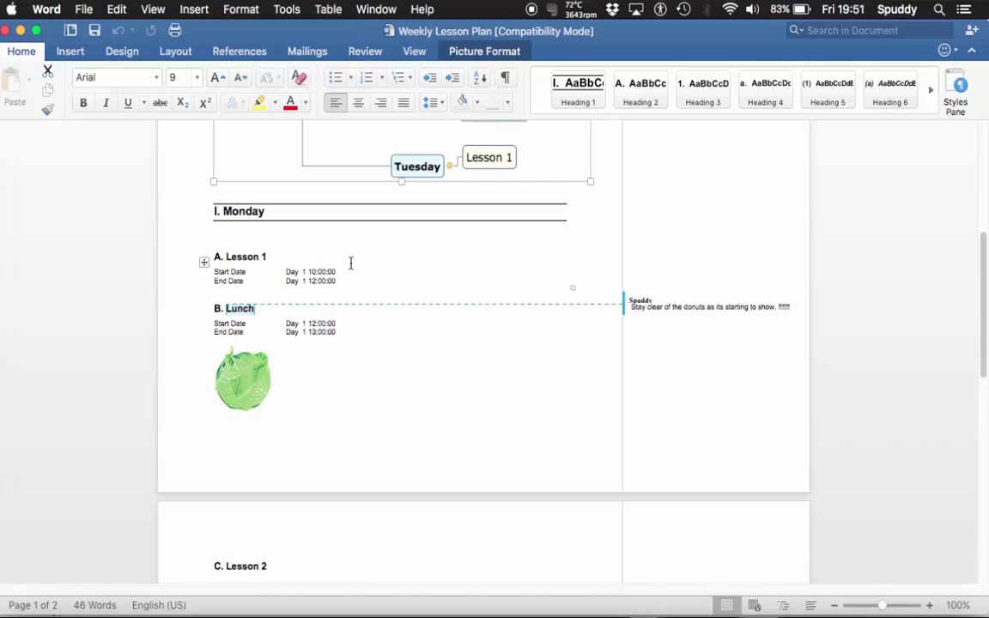
{"action": "left_click", "coordinate": [704, 309]}
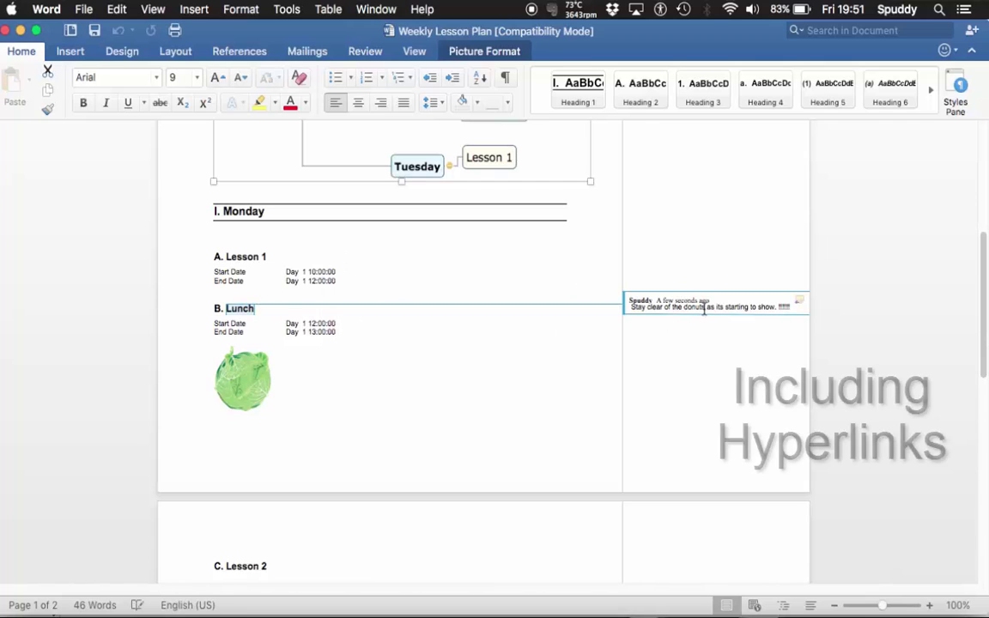
{"action": "scroll", "coordinate": [470, 330], "scroll_direction": "down", "scroll_amount": 5}
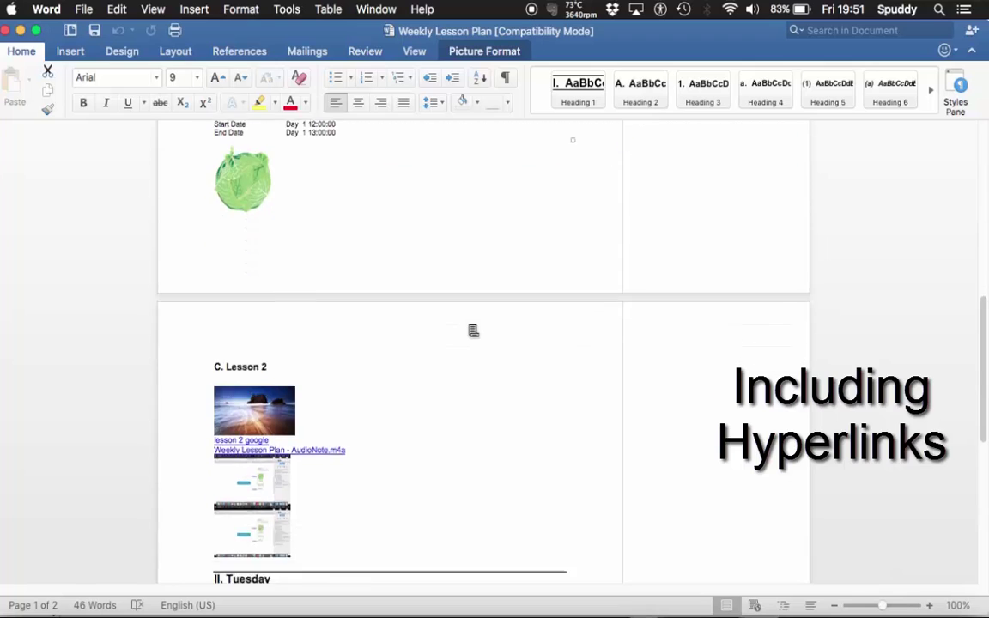
Step: Look back over the exported Word document up to its map image and close the document
{"action": "scroll", "coordinate": [471, 329], "scroll_direction": "down", "scroll_amount": 5}
{"action": "scroll", "coordinate": [469, 326], "scroll_direction": "up", "scroll_amount": 15}
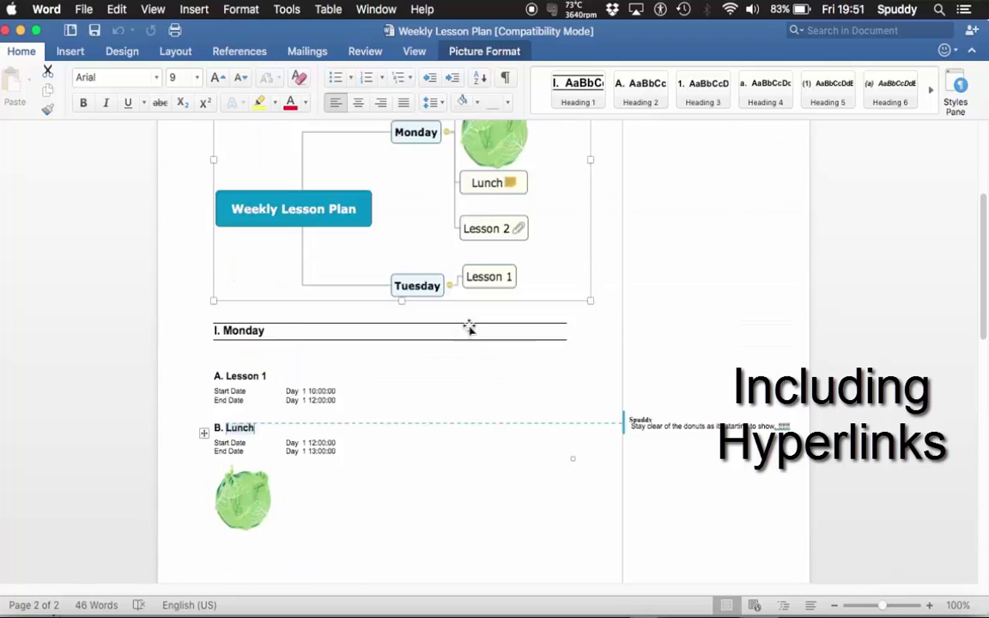
{"action": "scroll", "coordinate": [469, 327], "scroll_direction": "up", "scroll_amount": 6}
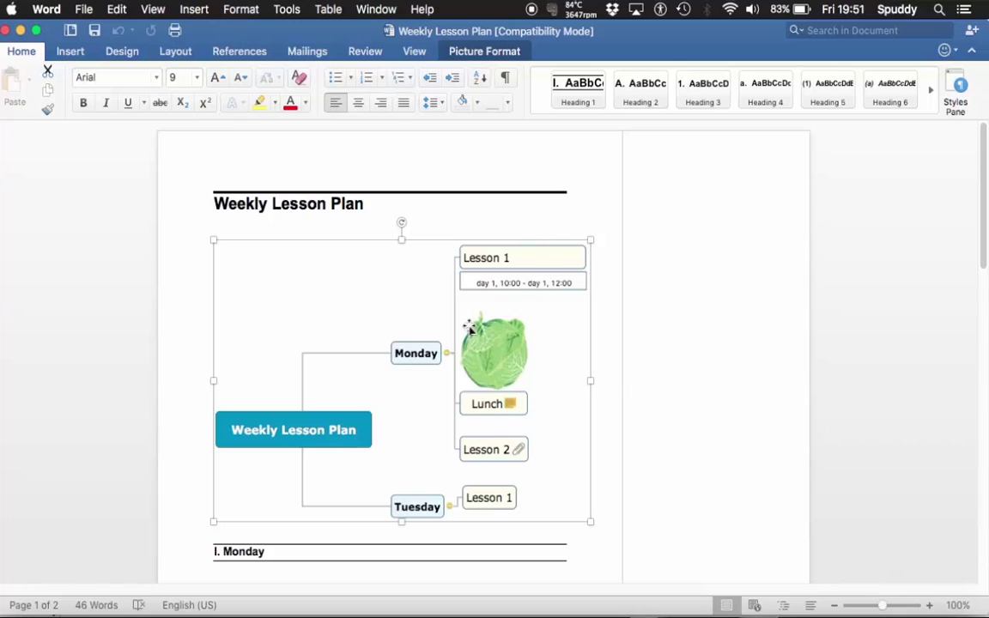
{"action": "left_click", "coordinate": [6, 31]}
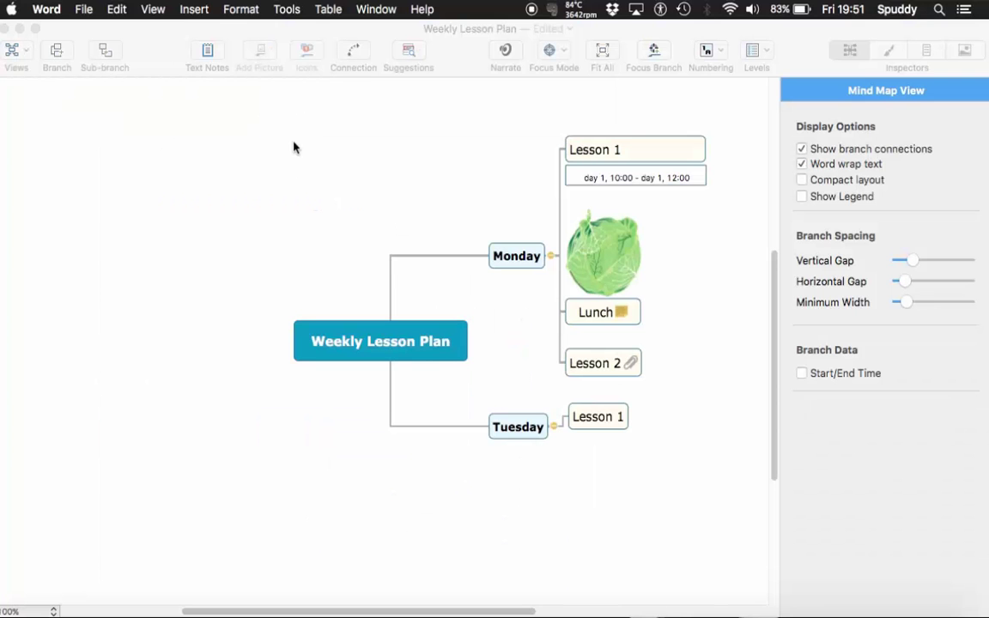
Step: In MindView, switch the lesson plan to Timeline view and open its print view
{"action": "left_click", "coordinate": [21, 43]}
{"action": "left_click", "coordinate": [21, 43]}
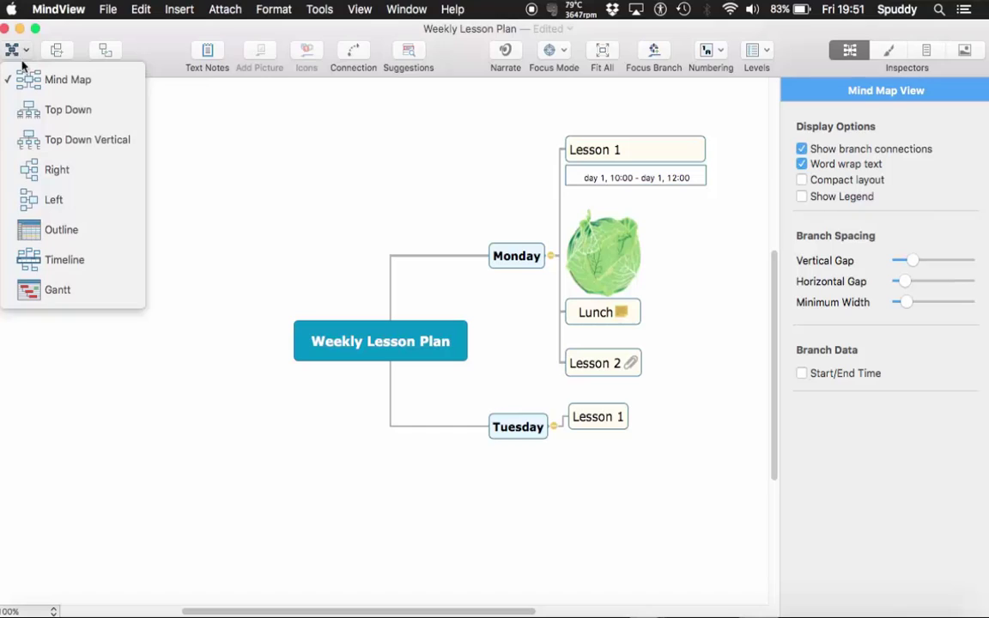
{"action": "left_click", "coordinate": [40, 270]}
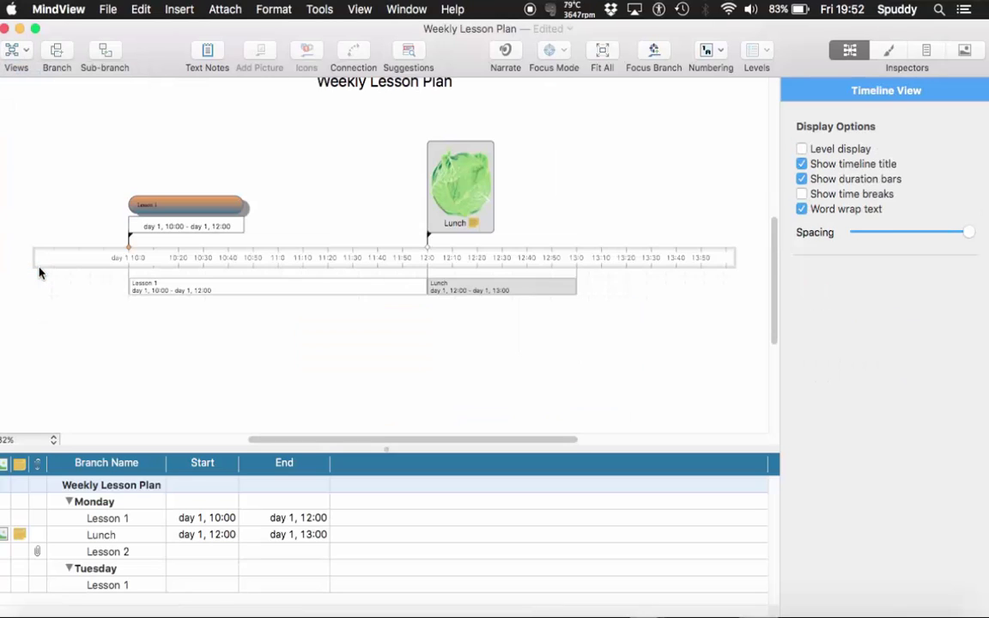
{"action": "left_click", "coordinate": [107, 9]}
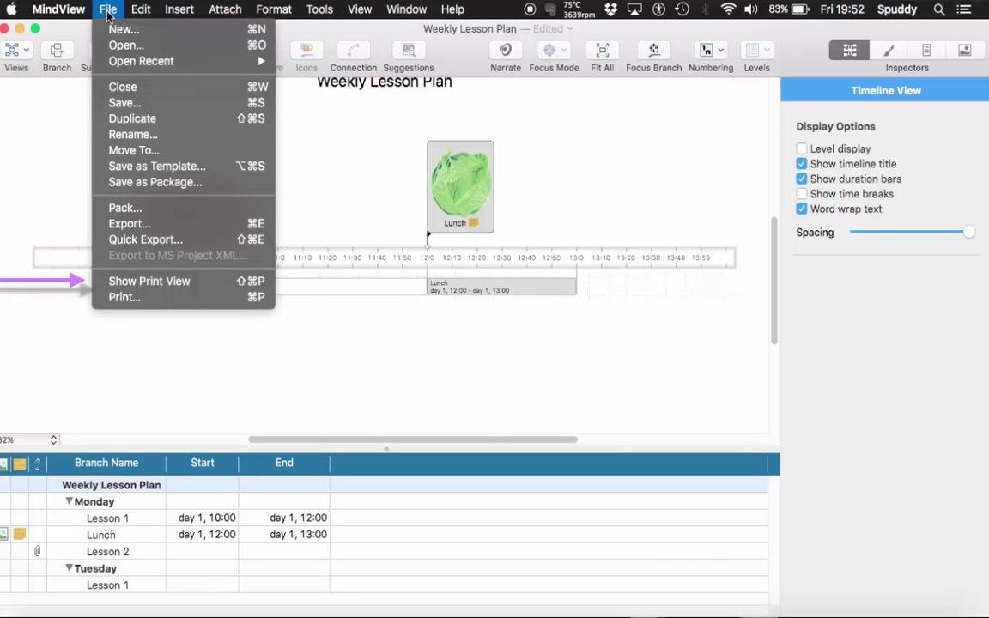
{"action": "left_click", "coordinate": [167, 285]}
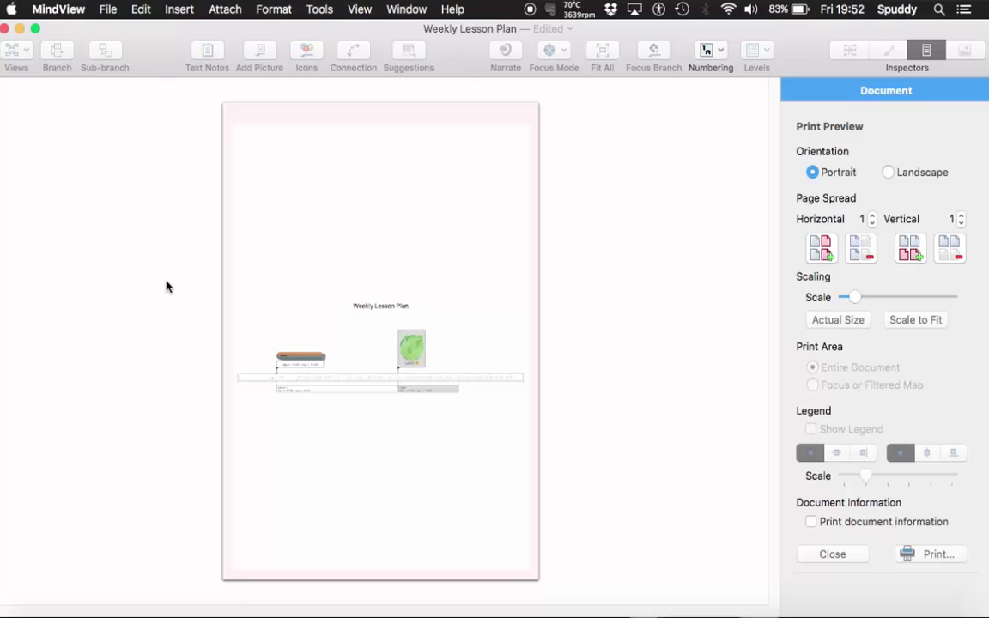
Step: Set the print layout to Landscape with a horizontal page spread of 3, and scale the timeline to fit
{"action": "left_click", "coordinate": [890, 172]}
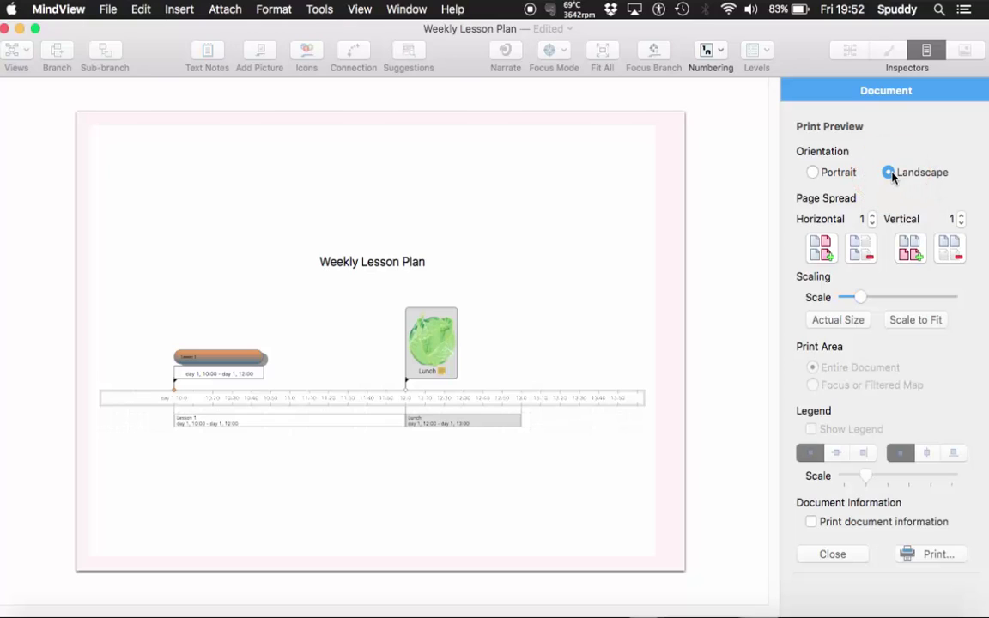
{"action": "left_click", "coordinate": [873, 216]}
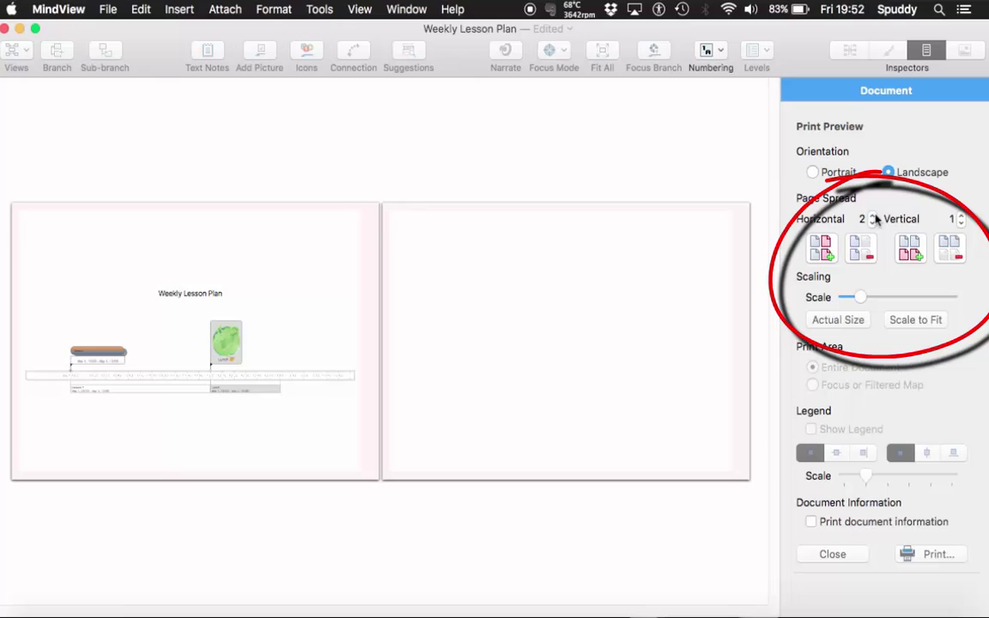
{"action": "left_click", "coordinate": [874, 216]}
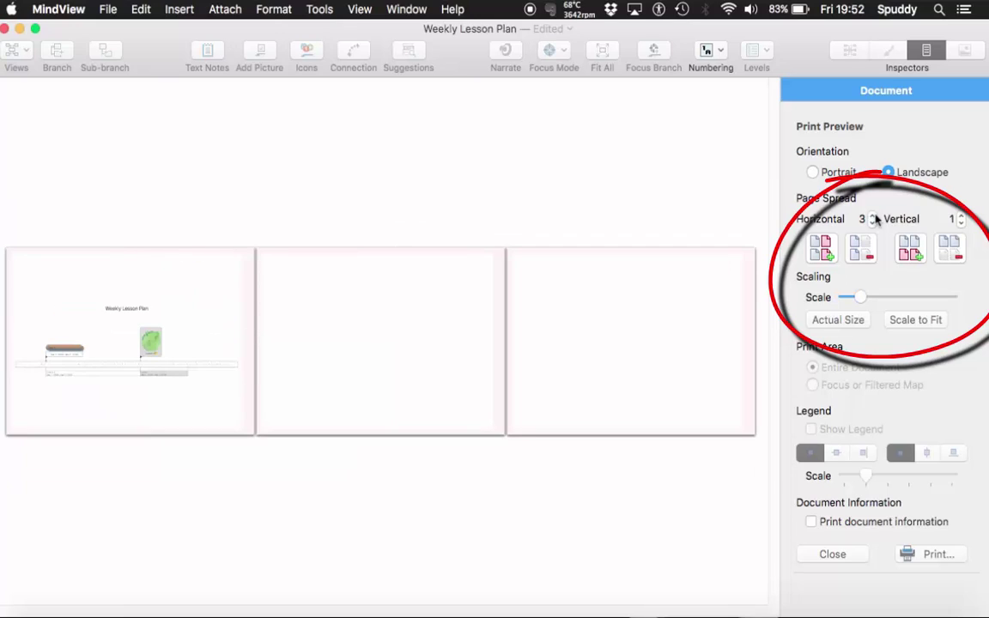
{"action": "left_click", "coordinate": [916, 320]}
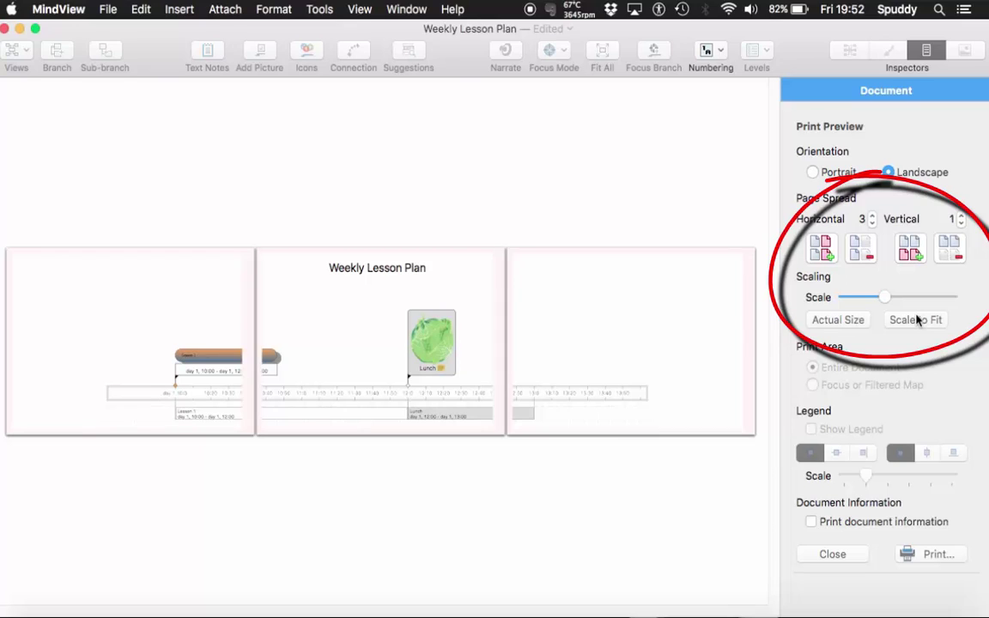
Step: Set the vertical page spread to 2 with the timeline scaled up across the pages, and close the print view
{"action": "left_click", "coordinate": [962, 216]}
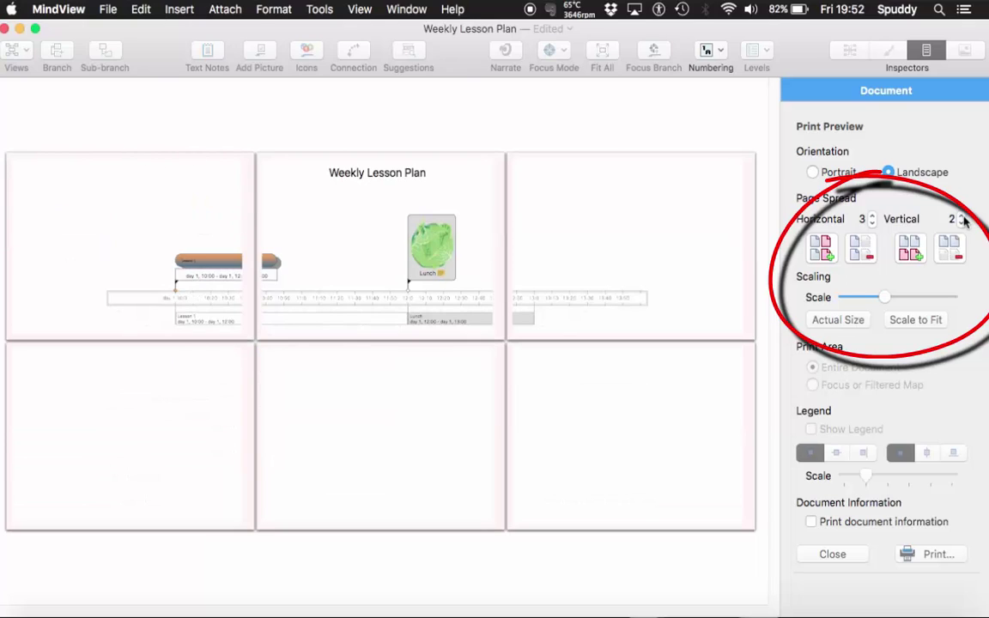
{"action": "left_click", "coordinate": [905, 322]}
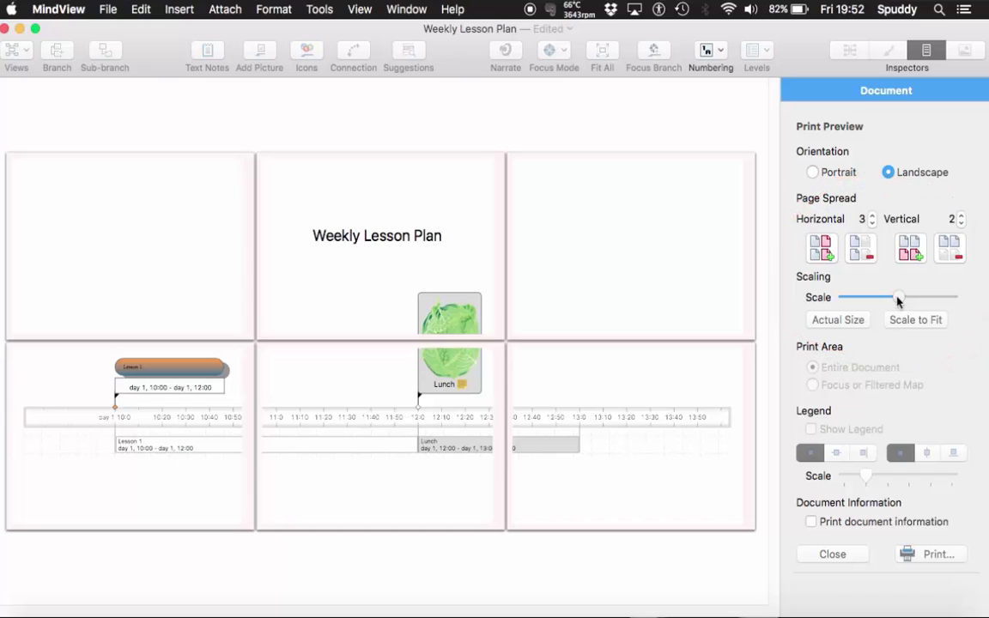
{"action": "mouse_move", "coordinate": [897, 298]}
{"action": "left_mouse_down"}
{"action": "mouse_move", "coordinate": [914, 301]}
{"action": "mouse_move", "coordinate": [902, 300]}
{"action": "left_mouse_up"}
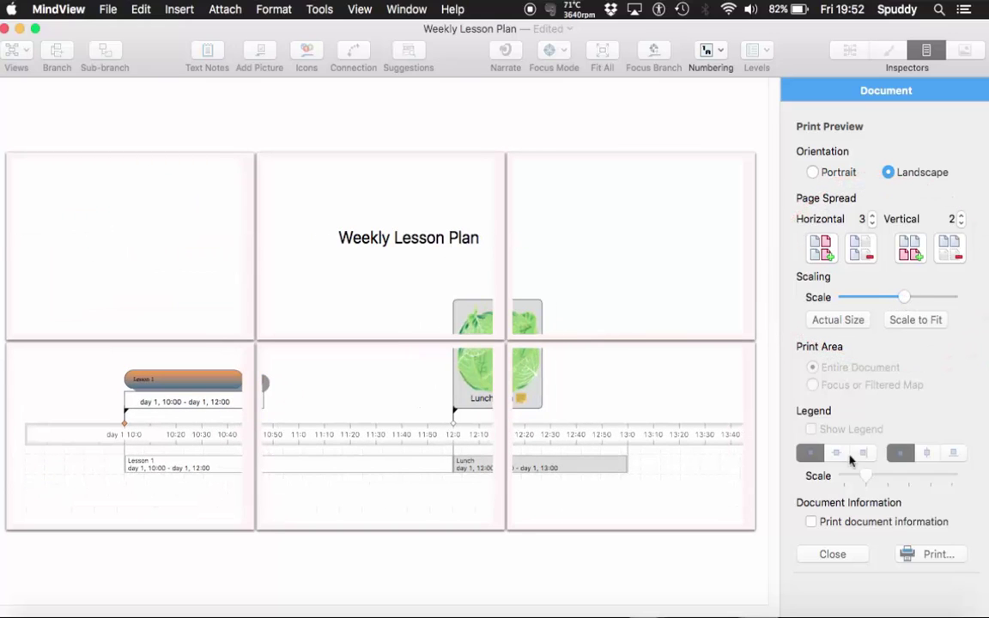
{"action": "left_click", "coordinate": [832, 554]}
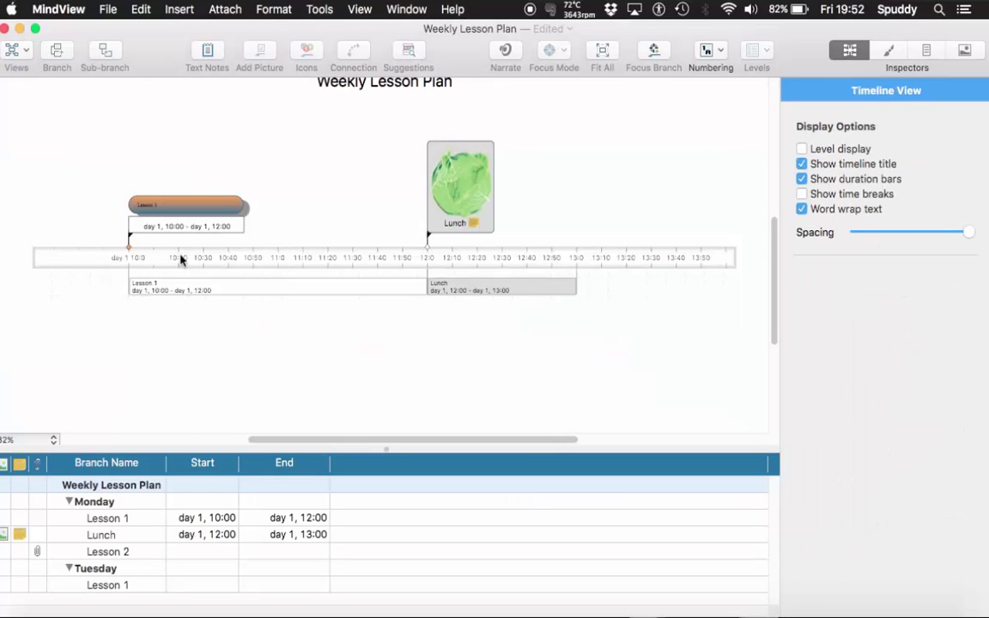
Step: Switch the lesson plan back to Mind Map view and select the Monday branch
{"action": "left_click", "coordinate": [20, 51]}
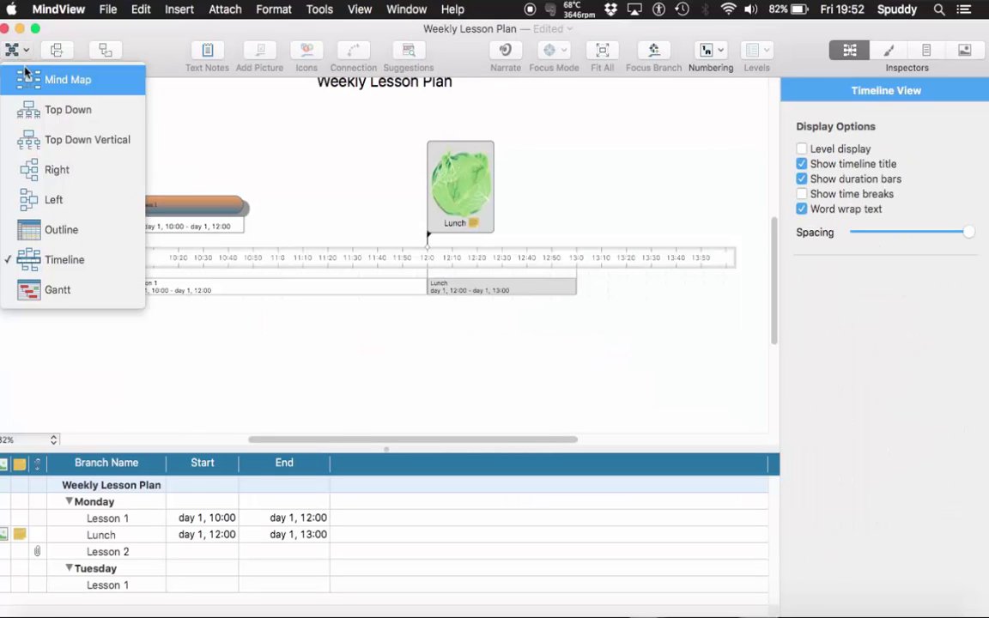
{"action": "left_click", "coordinate": [24, 76]}
{"action": "left_click", "coordinate": [592, 153]}
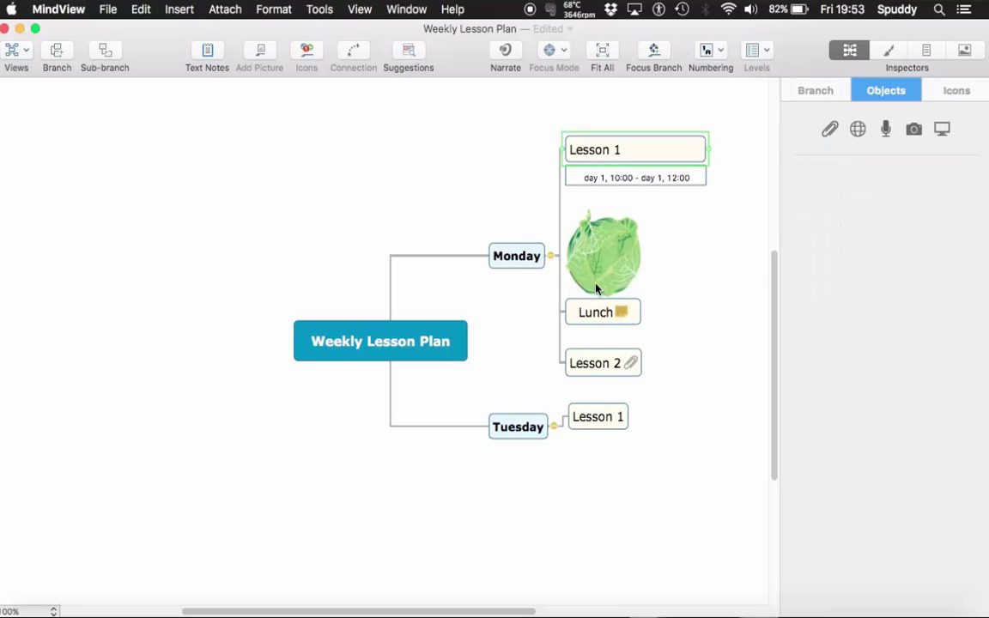
{"action": "left_click", "coordinate": [589, 311]}
{"action": "left_click", "coordinate": [533, 258]}
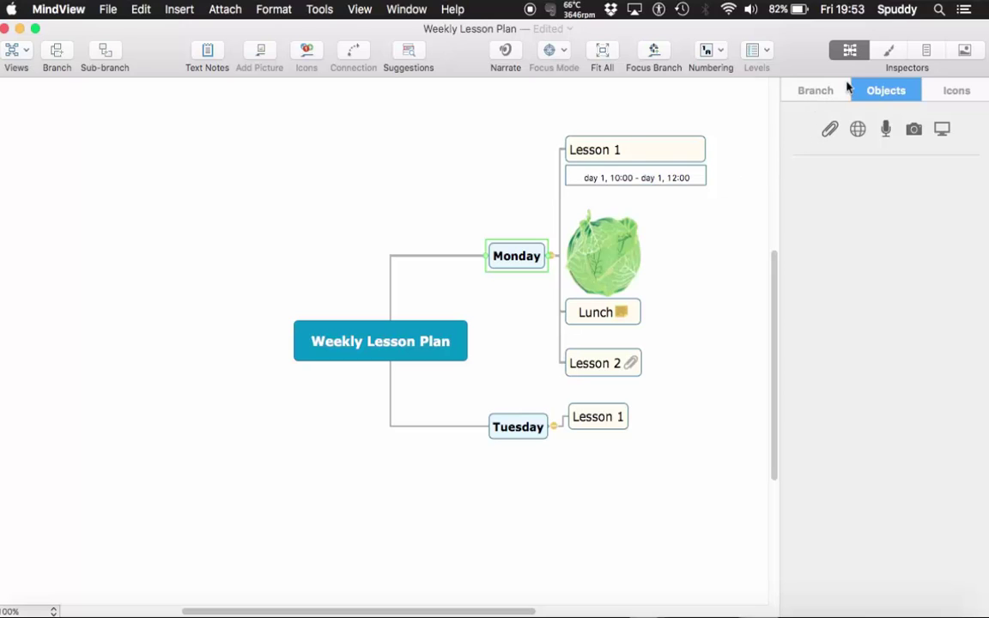
Step: Format the Lesson 2 branch under Monday with red for both Fill 1 and Fill 2
{"action": "left_click", "coordinate": [890, 54]}
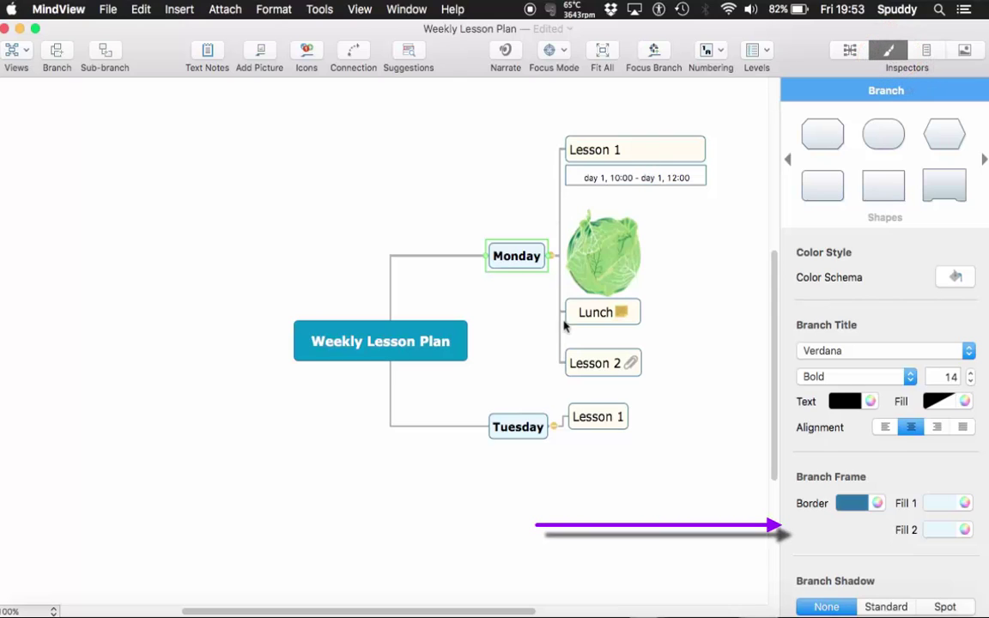
{"action": "left_click", "coordinate": [588, 365]}
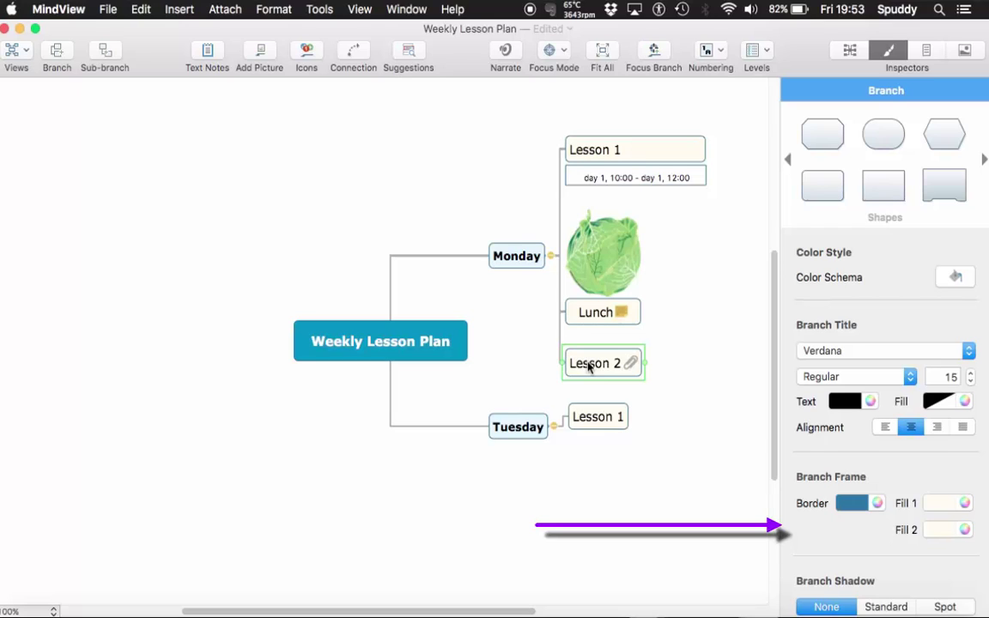
{"action": "left_click", "coordinate": [949, 508]}
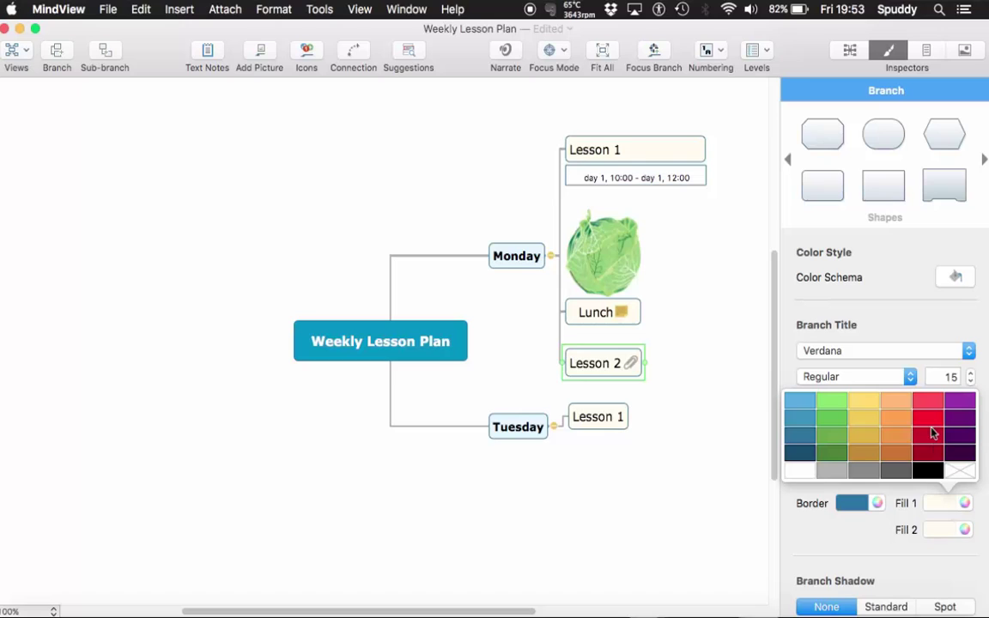
{"action": "left_click", "coordinate": [933, 421]}
{"action": "left_click", "coordinate": [942, 532]}
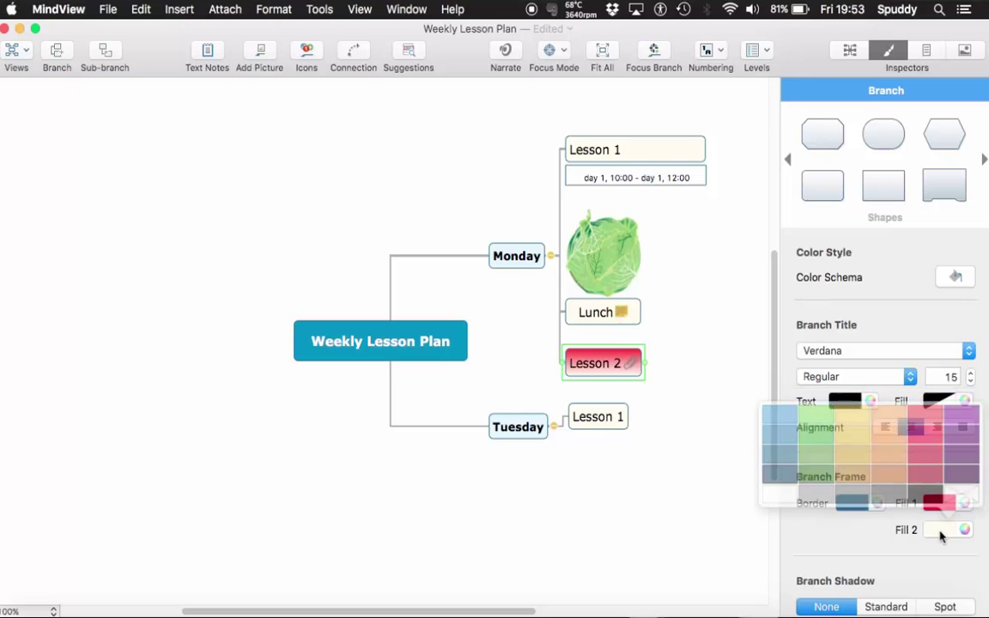
{"action": "left_click", "coordinate": [927, 450]}
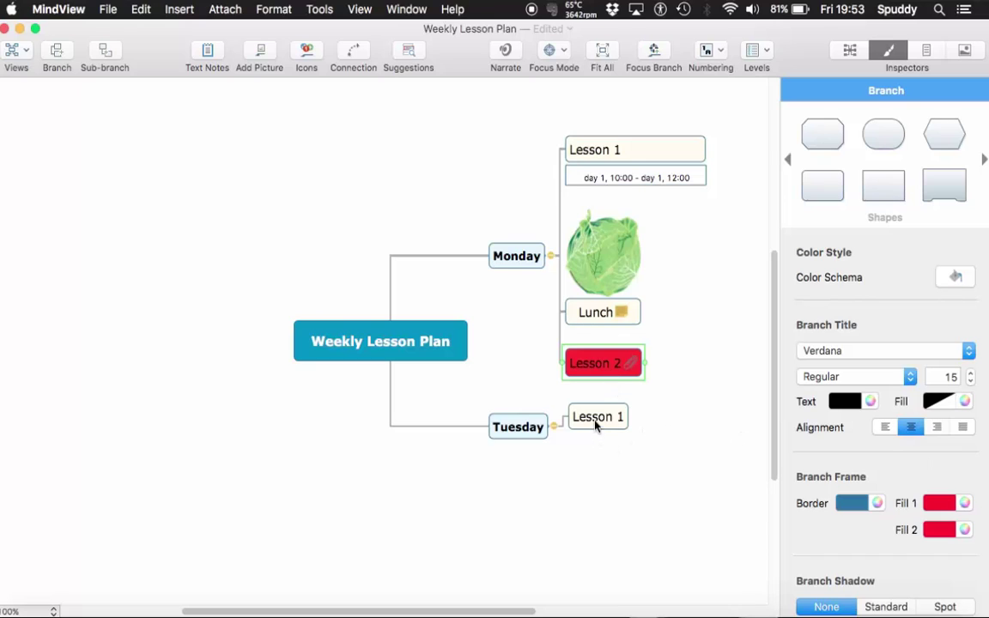
Step: Format the Lesson 1 branch under Monday with dark blue for both Fill 1 and Fill 2
{"action": "left_click", "coordinate": [592, 153]}
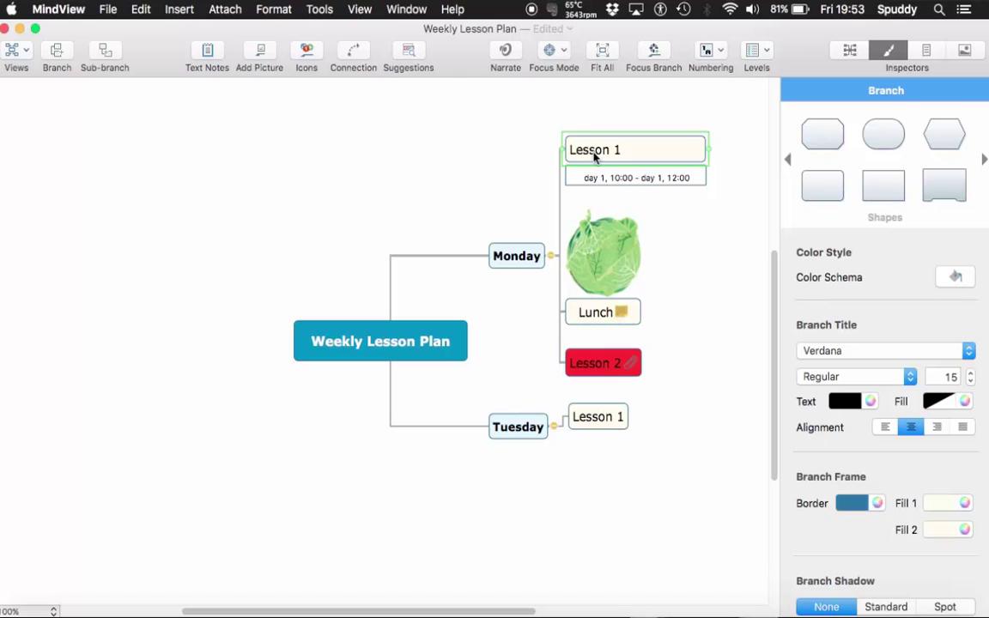
{"action": "left_click", "coordinate": [936, 505]}
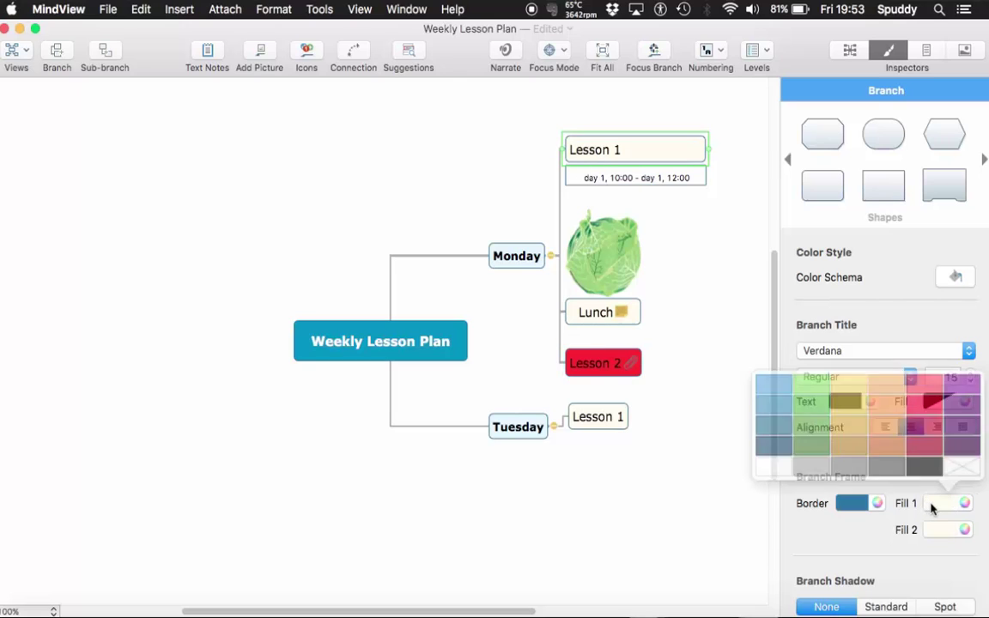
{"action": "left_click", "coordinate": [802, 454]}
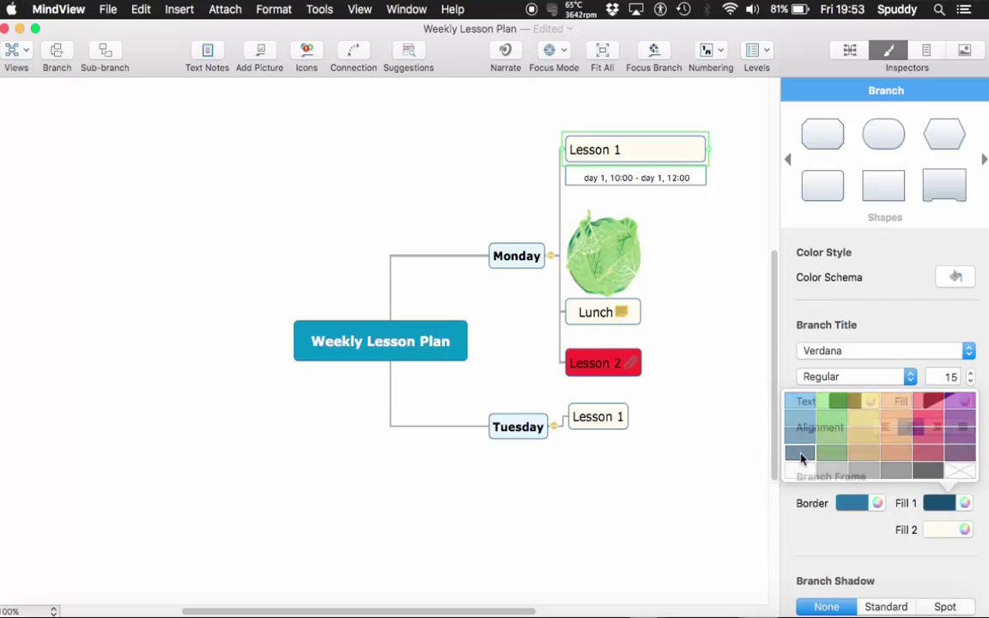
{"action": "left_click", "coordinate": [941, 532]}
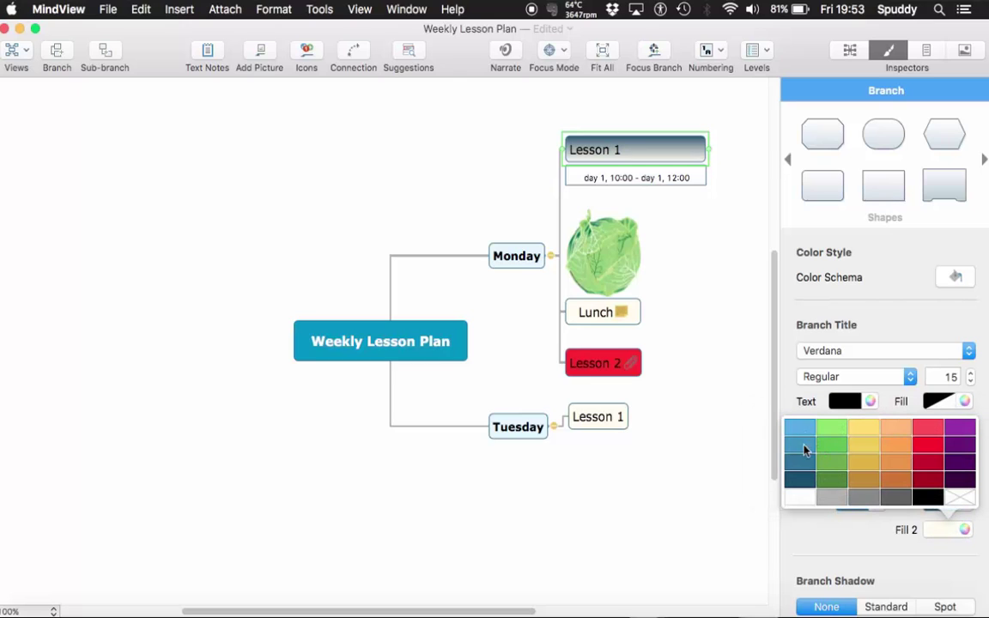
{"action": "left_click", "coordinate": [804, 479]}
Step: Set the title text of Monday's Lesson 1 branch to white and deselect the branch
{"action": "left_click", "coordinate": [630, 362]}
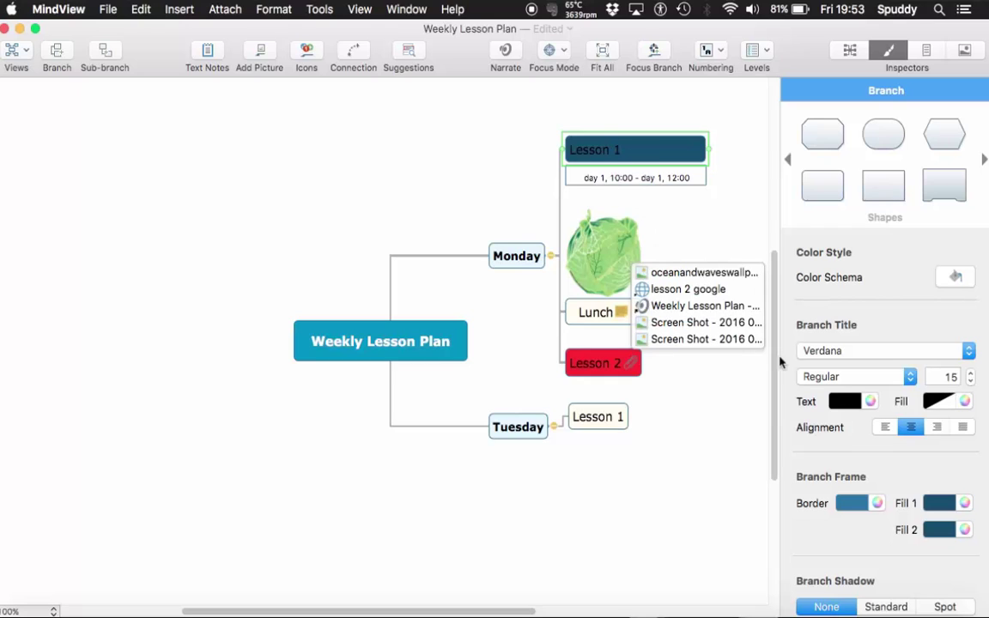
{"action": "left_click", "coordinate": [845, 401]}
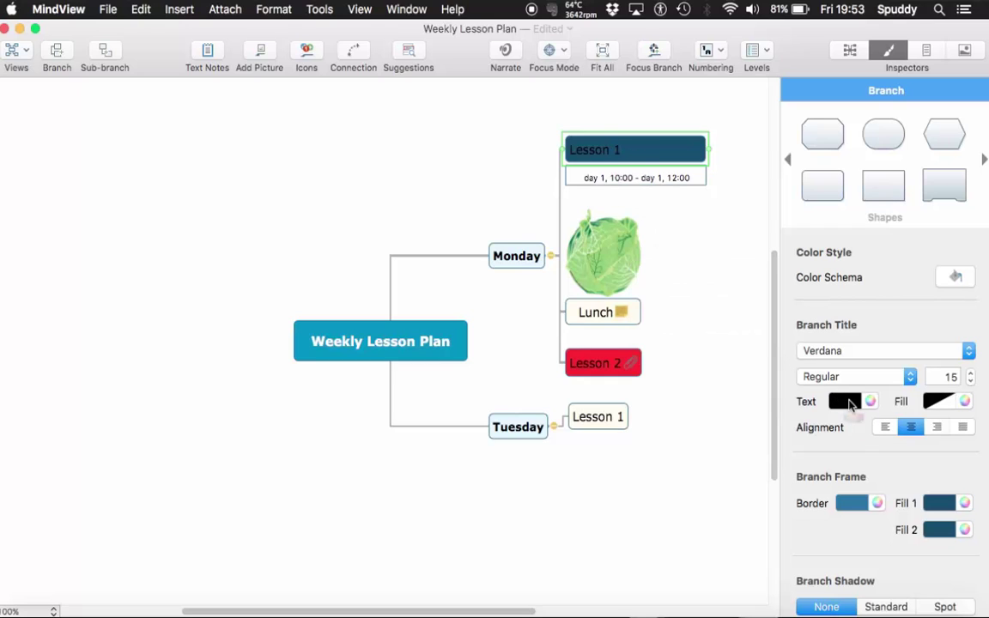
{"action": "left_click", "coordinate": [774, 505]}
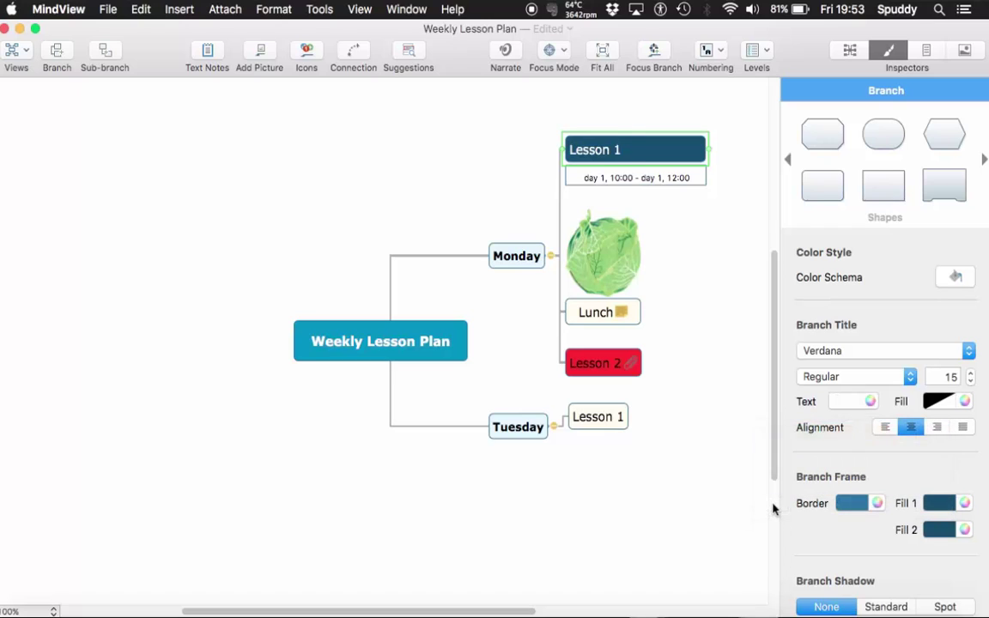
{"action": "left_click", "coordinate": [708, 412]}
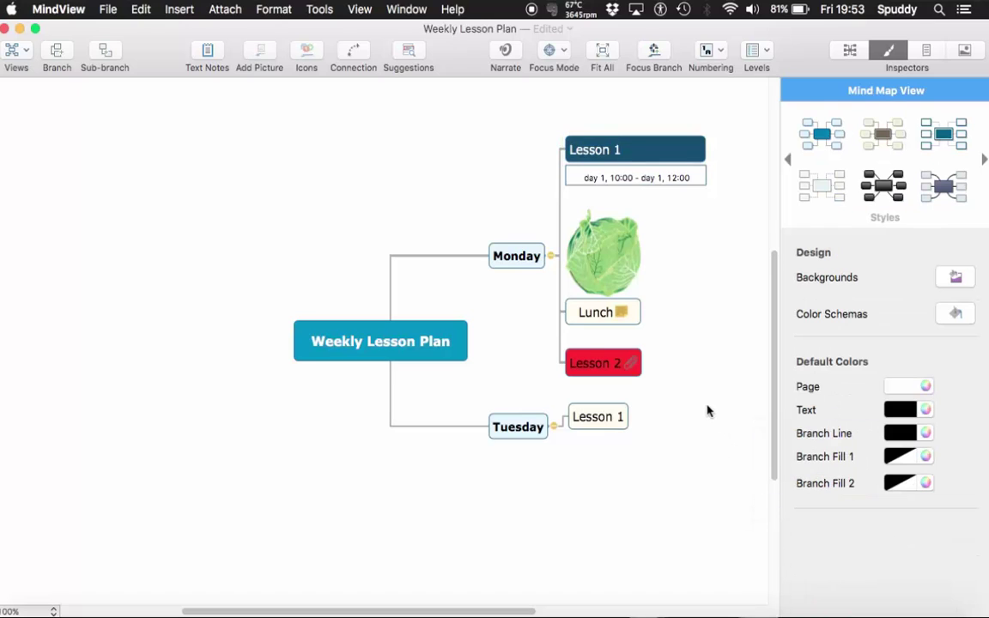
Step: Show the legend on the mind map with Monday's Lesson 1 branch selected
{"action": "left_click", "coordinate": [618, 151]}
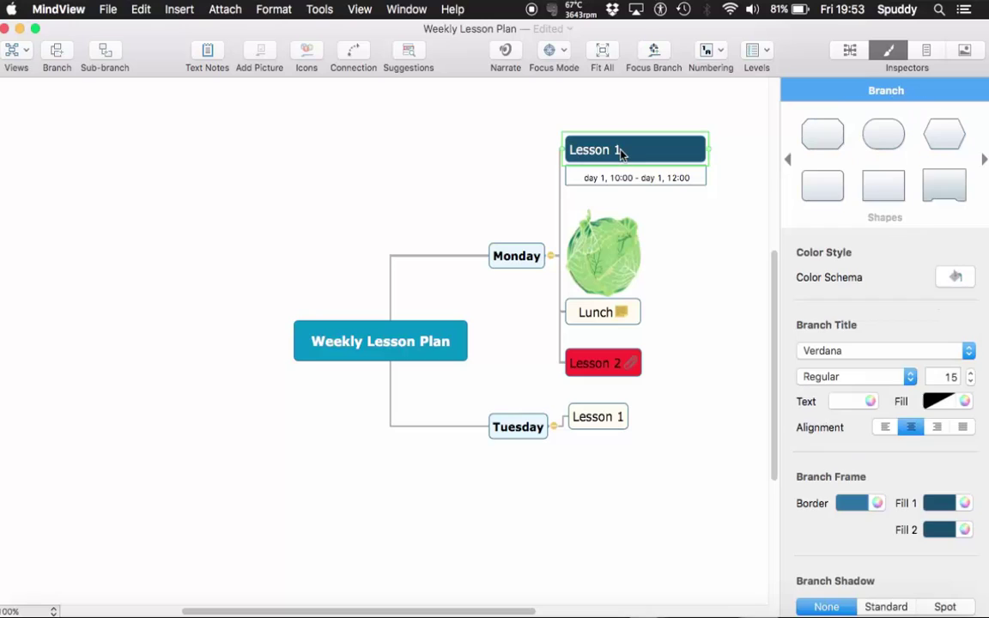
{"action": "left_click", "coordinate": [615, 368]}
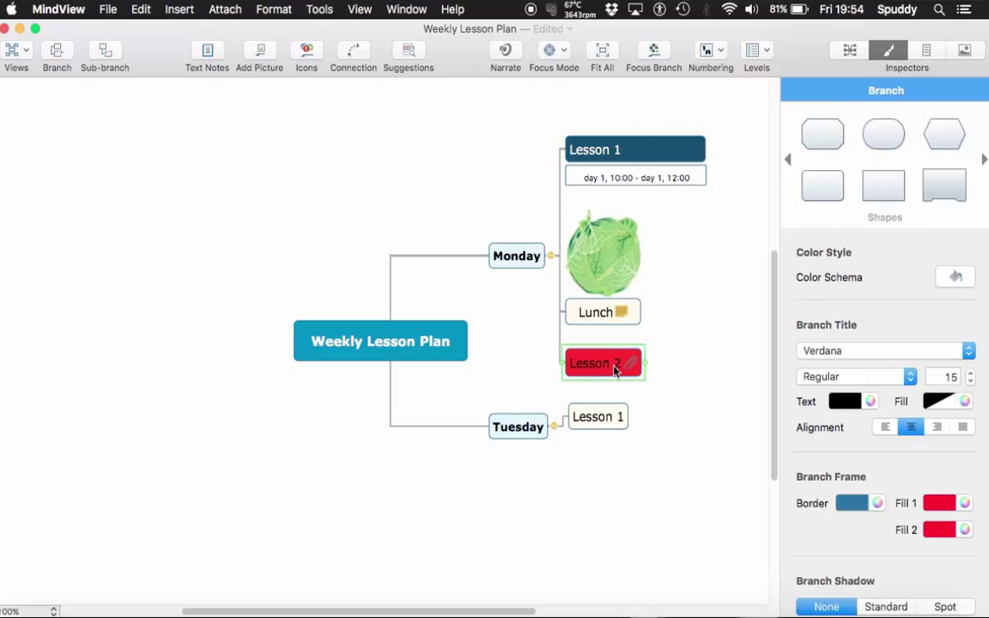
{"action": "left_click", "coordinate": [625, 151]}
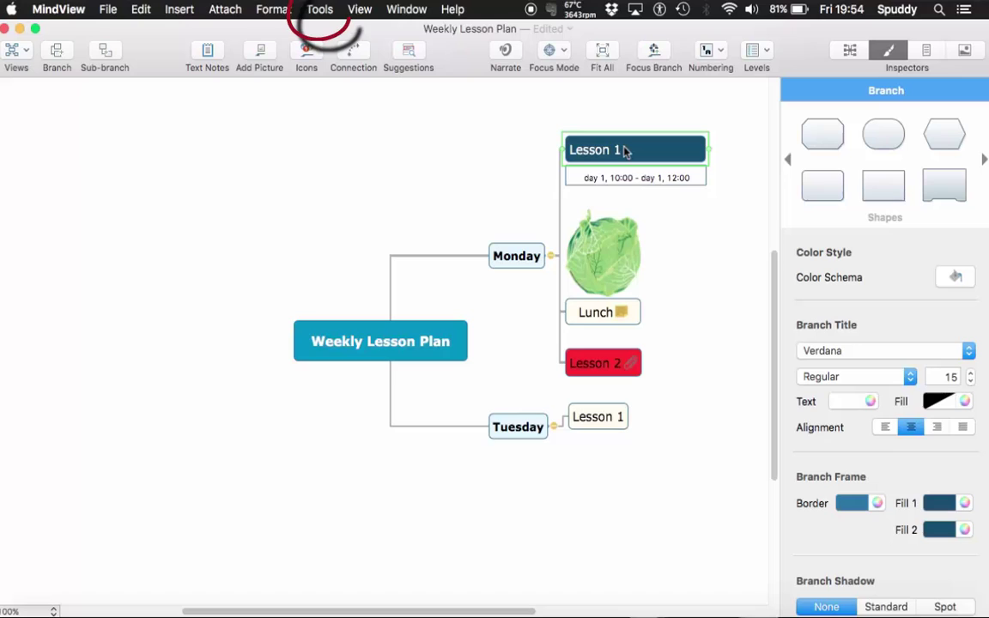
{"action": "left_click", "coordinate": [320, 9]}
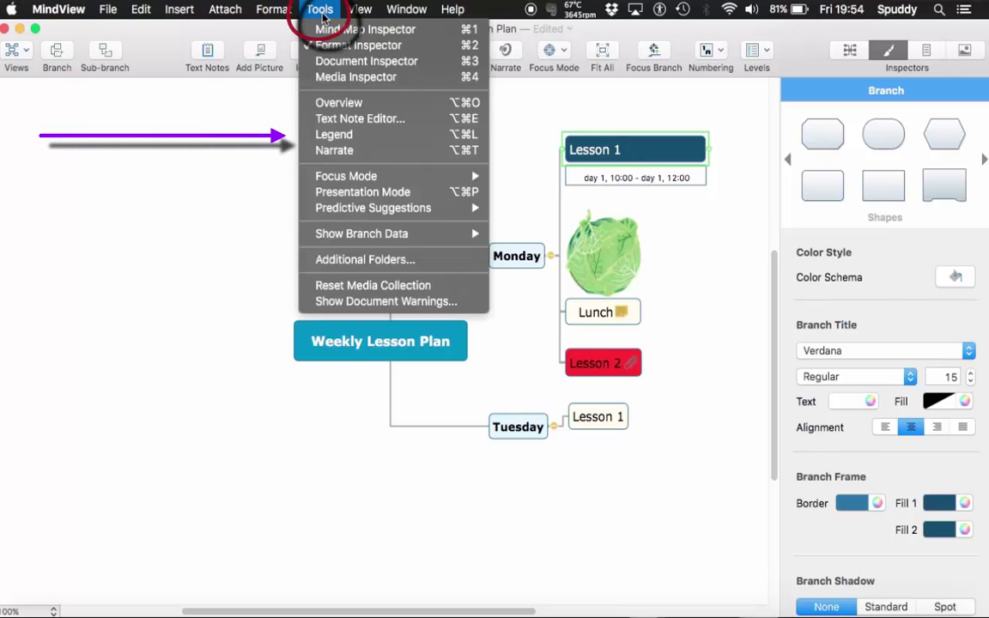
{"action": "left_click", "coordinate": [335, 135]}
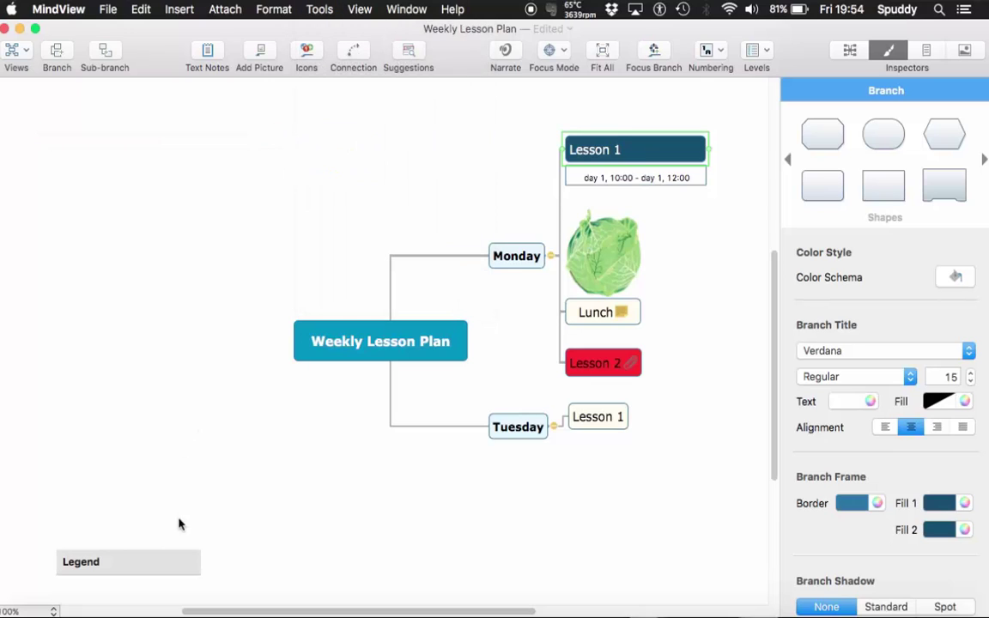
Step: Move the legend to the map's upper-left corner and add a color entry sampled from Monday's dark blue Lesson 1 branch
{"action": "left_click_drag", "start_coordinate": [146, 563], "coordinate": [86, 114]}
{"action": "left_click", "coordinate": [349, 131]}
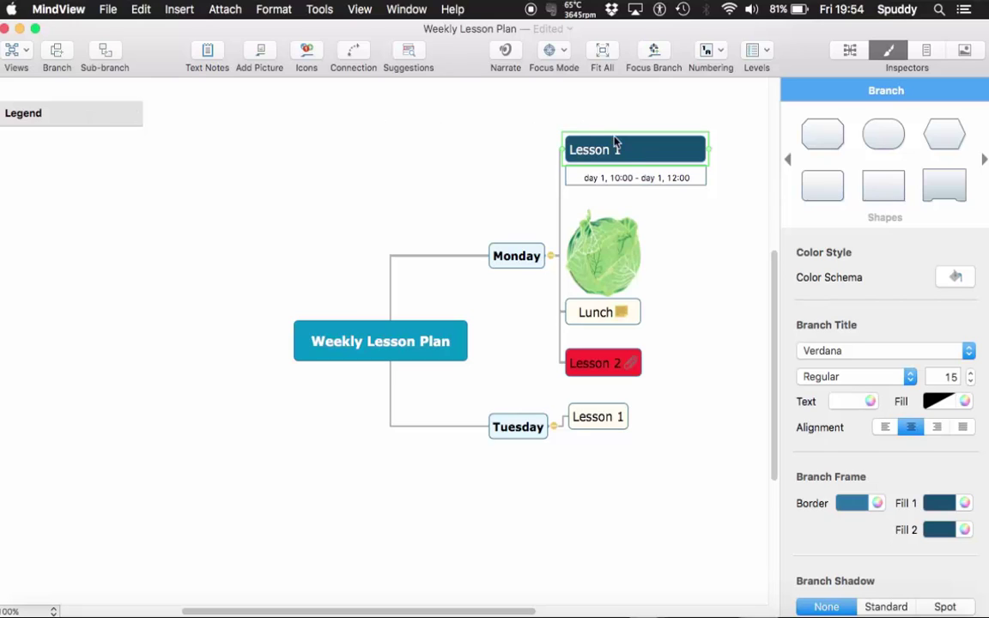
{"action": "left_click", "coordinate": [103, 112]}
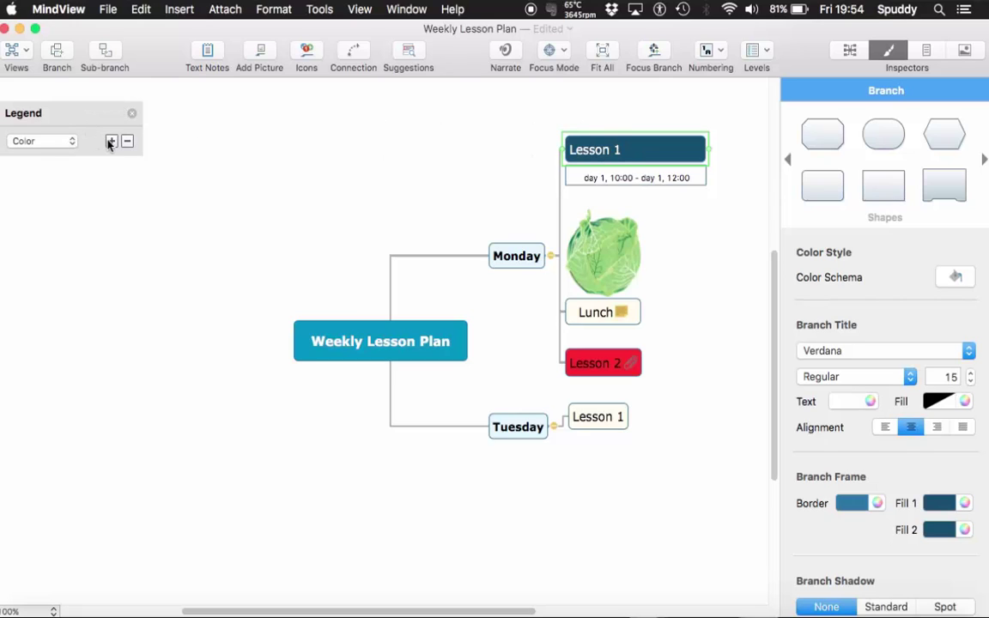
{"action": "left_click", "coordinate": [109, 141]}
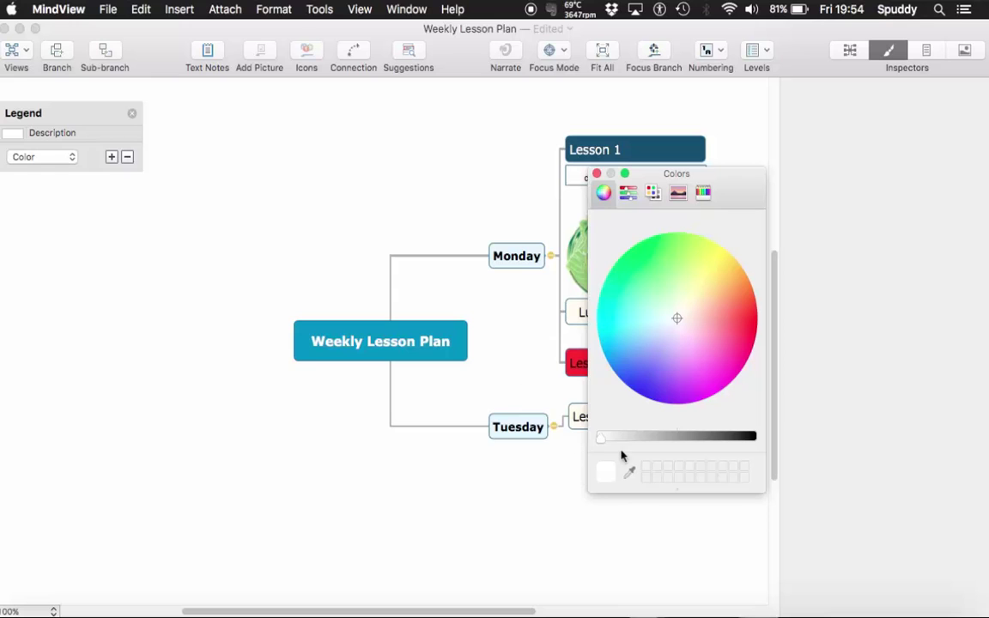
{"action": "left_click", "coordinate": [631, 475]}
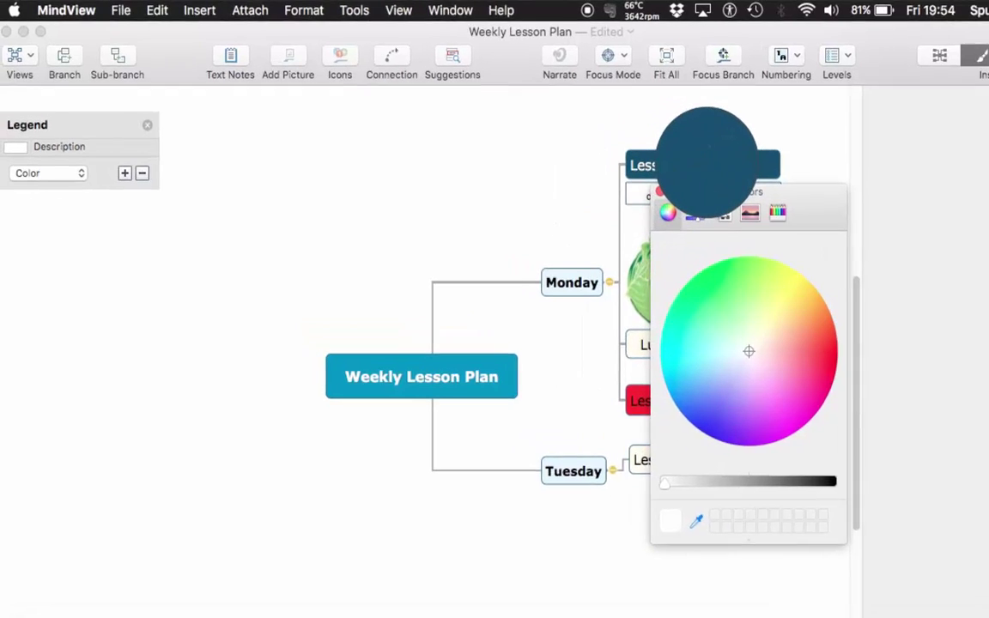
{"action": "left_click", "coordinate": [646, 148]}
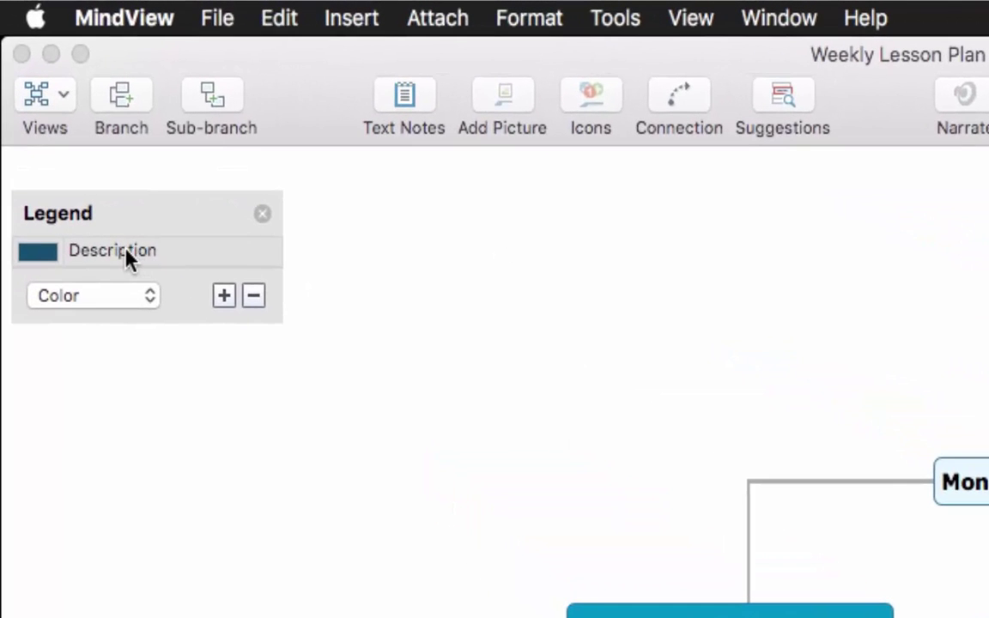
Step: Describe the dark blue legend entry as Business Law
{"action": "left_click", "coordinate": [126, 258]}
{"action": "left_click", "coordinate": [127, 257]}
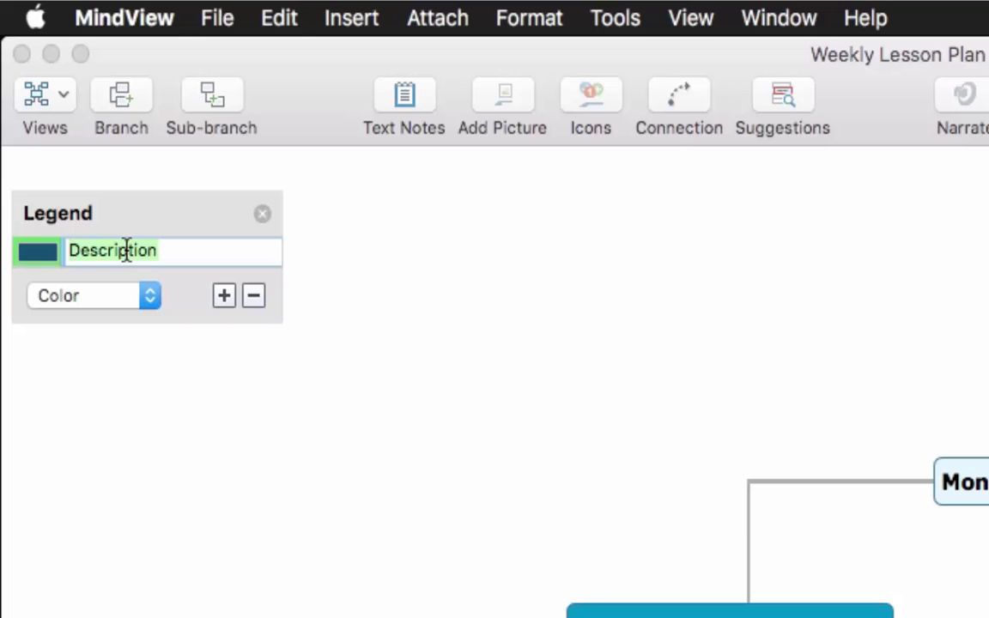
{"action": "type", "text": "Business Law"}
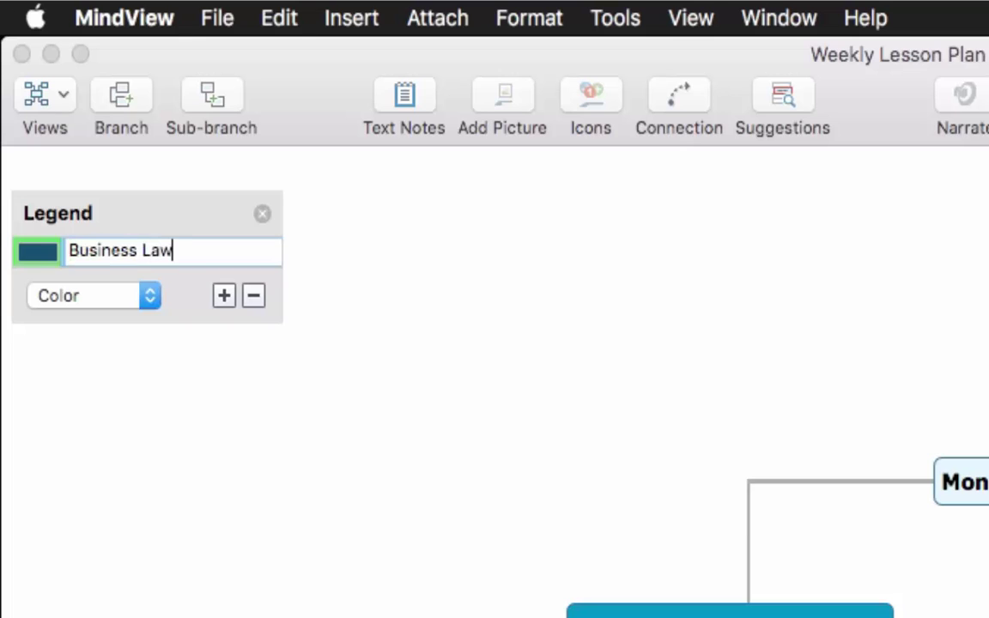
{"action": "left_click", "coordinate": [197, 398]}
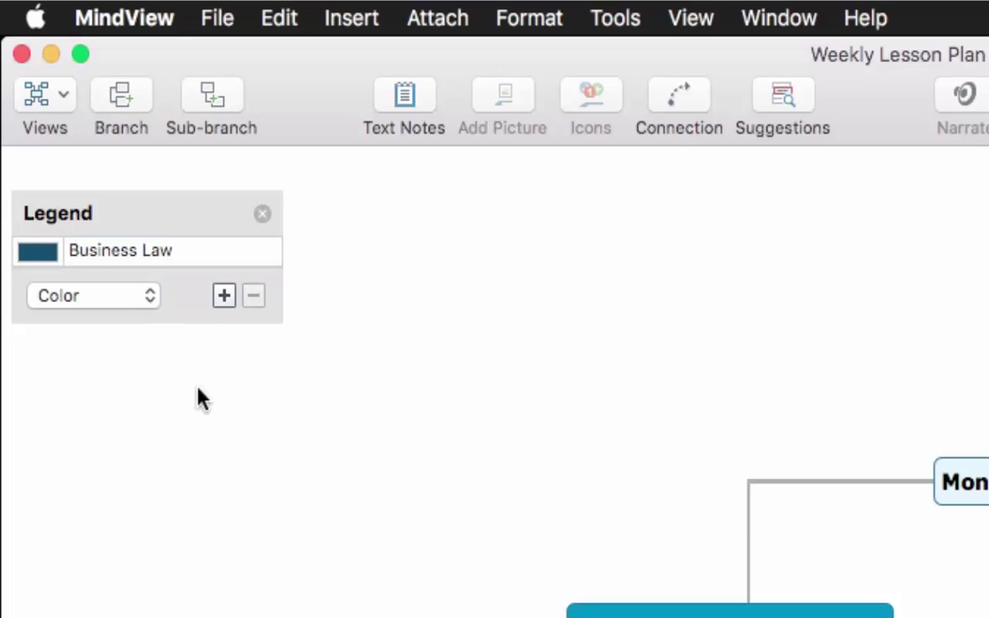
Step: Add another color entry to the legend, sampling the red of Monday's Lesson 2 branch
{"action": "left_click", "coordinate": [192, 255]}
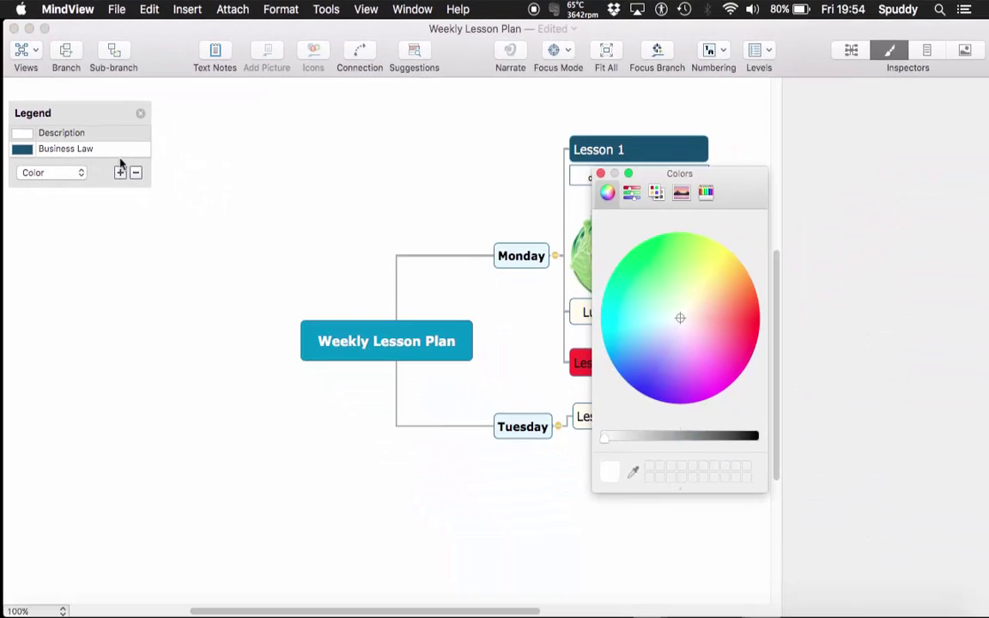
{"action": "left_click_drag", "start_coordinate": [733, 185], "coordinate": [455, 219]}
{"action": "left_click", "coordinate": [356, 506]}
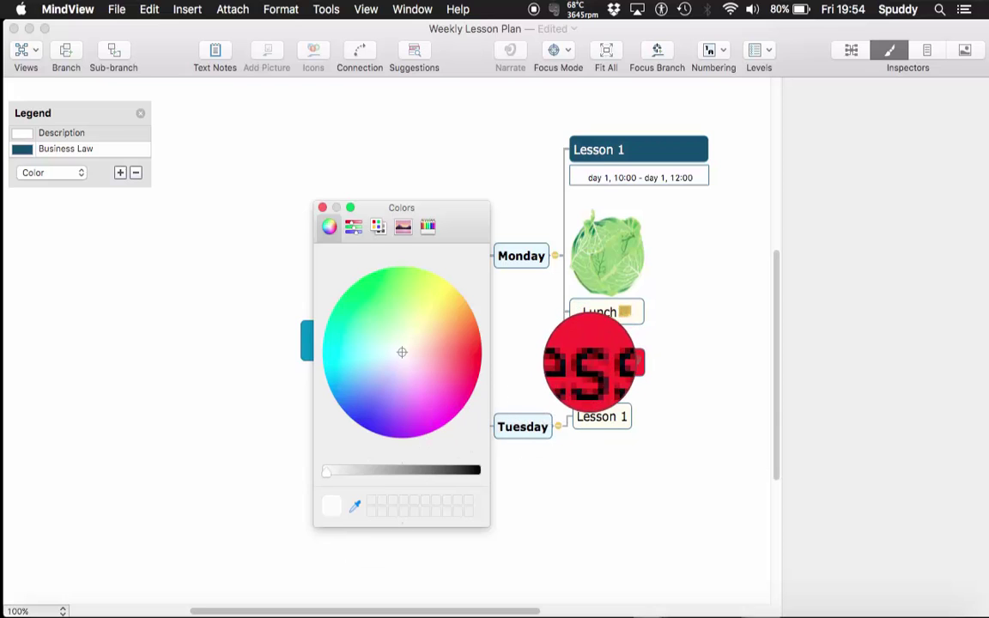
{"action": "left_click", "coordinate": [591, 358]}
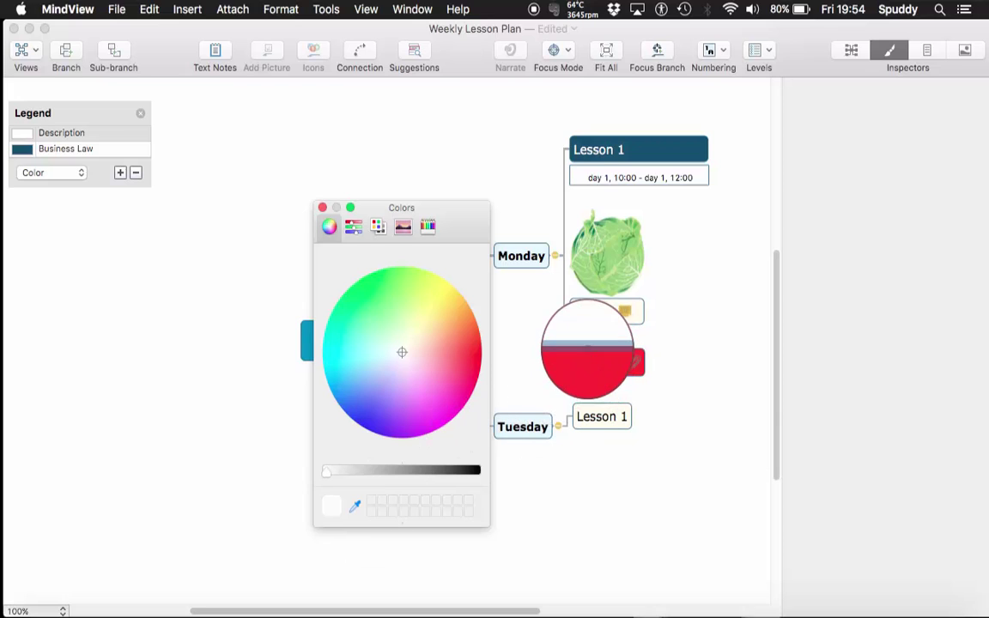
Step: Describe the red legend entry as Criminal Law and close the color picker
{"action": "left_click", "coordinate": [69, 135]}
{"action": "left_click", "coordinate": [69, 135]}
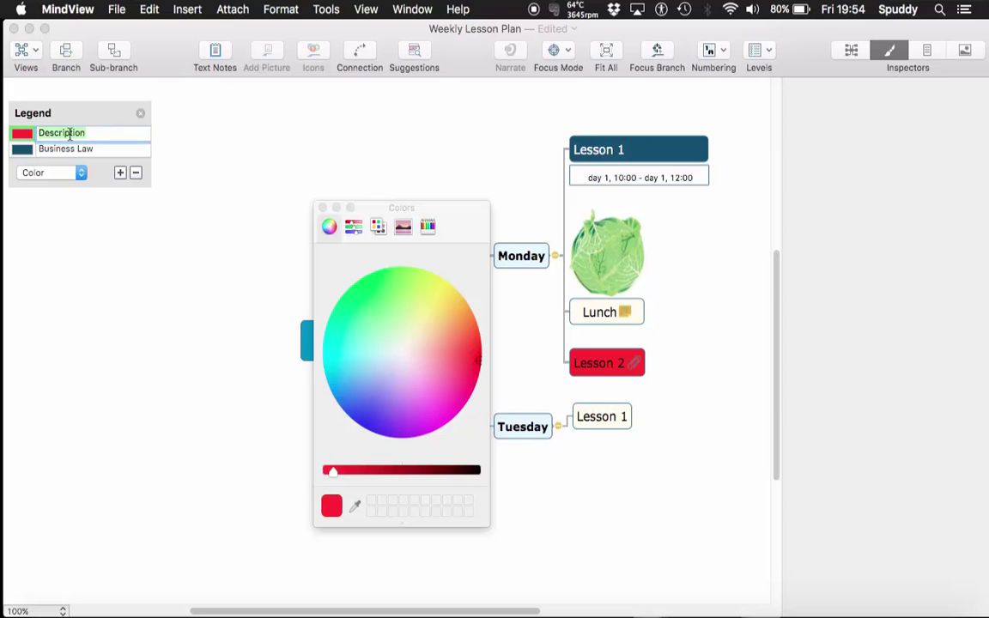
{"action": "type", "text": "Criminal Law"}
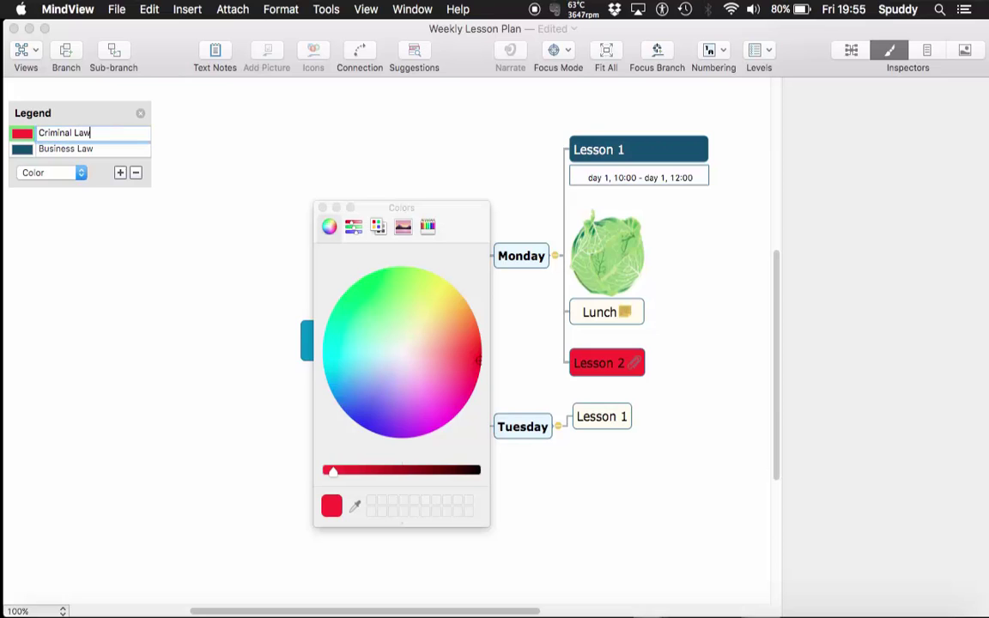
{"action": "left_click", "coordinate": [123, 220]}
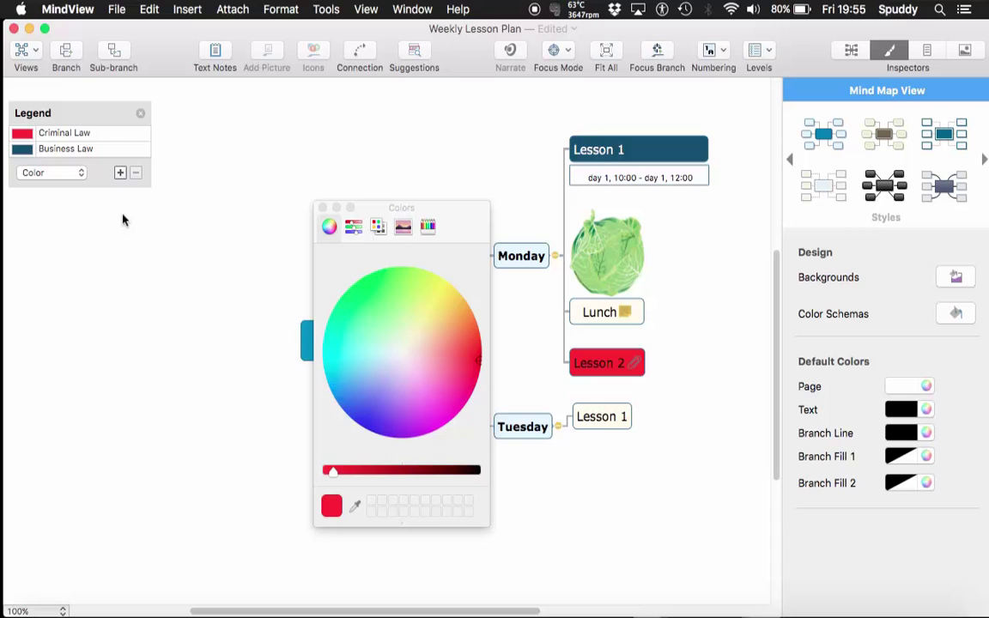
{"action": "left_click", "coordinate": [323, 209]}
Step: Set the type for new legend entries to Icon
{"action": "mouse_move", "coordinate": [126, 168]}
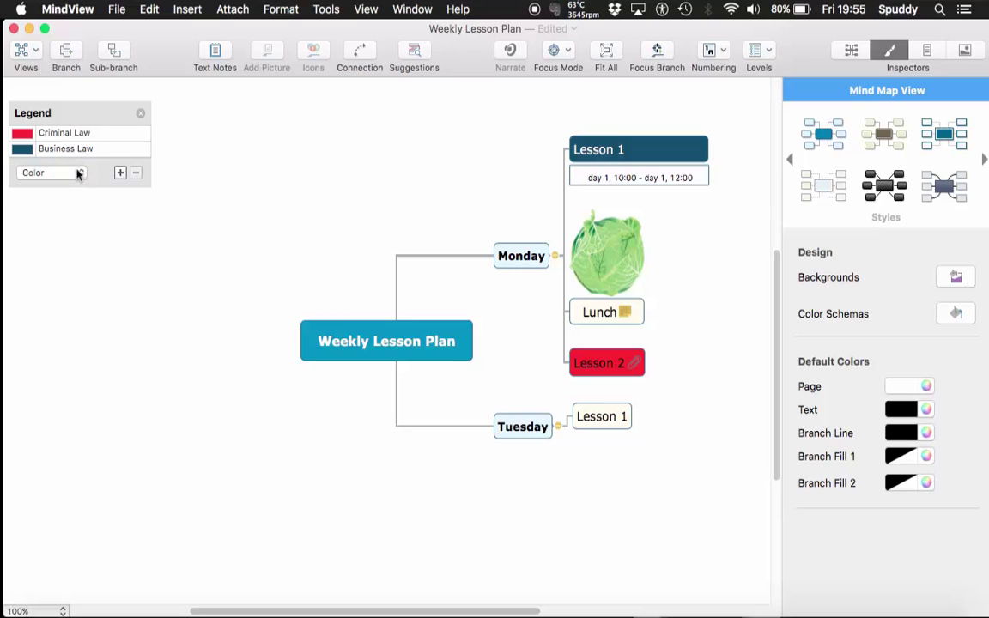
{"action": "left_click", "coordinate": [79, 172]}
{"action": "left_click", "coordinate": [73, 161]}
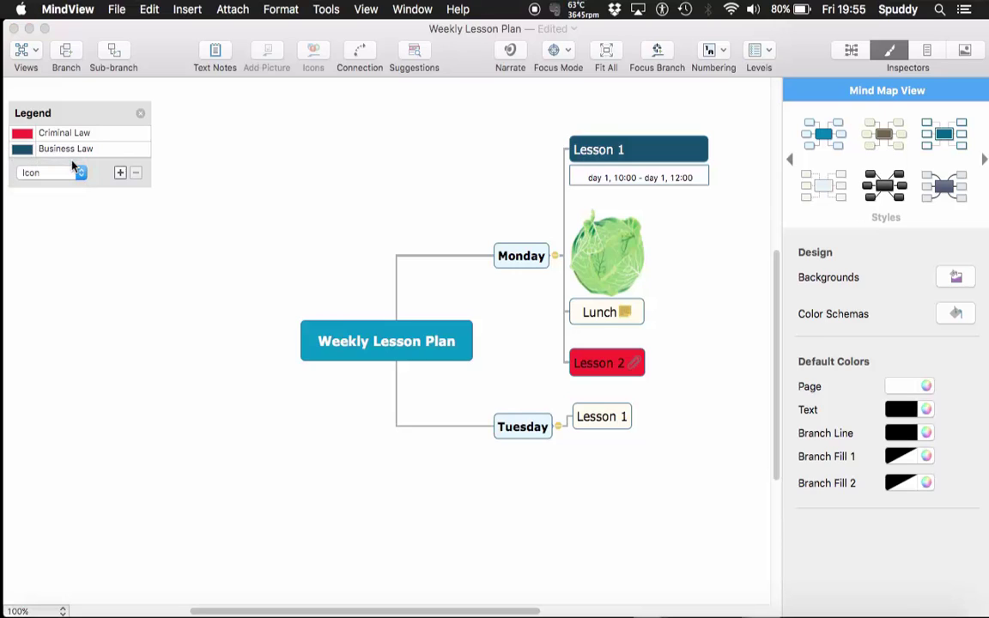
{"action": "left_click", "coordinate": [606, 373]}
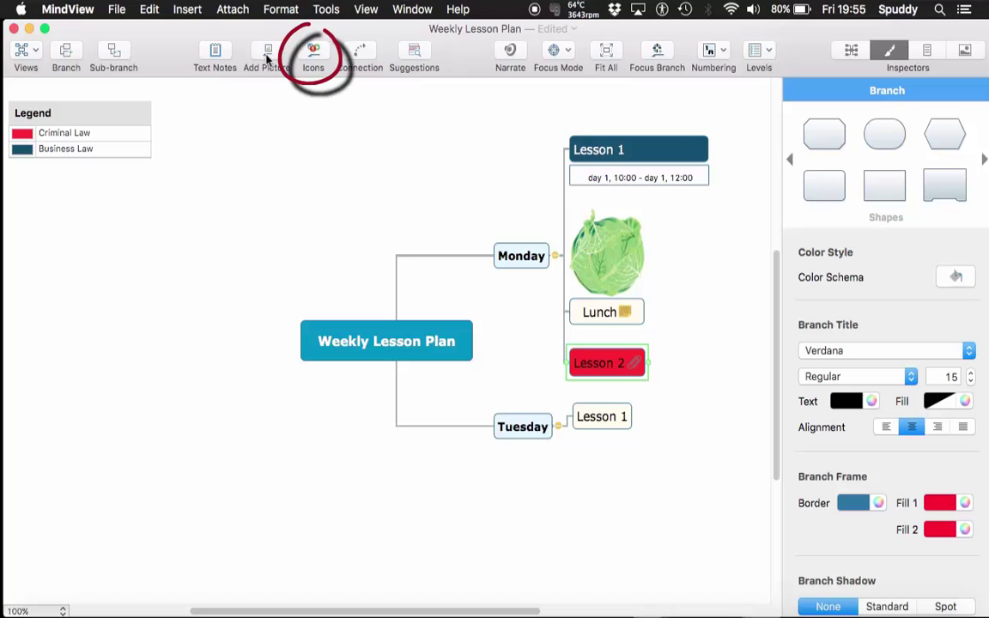
{"action": "left_click", "coordinate": [314, 56]}
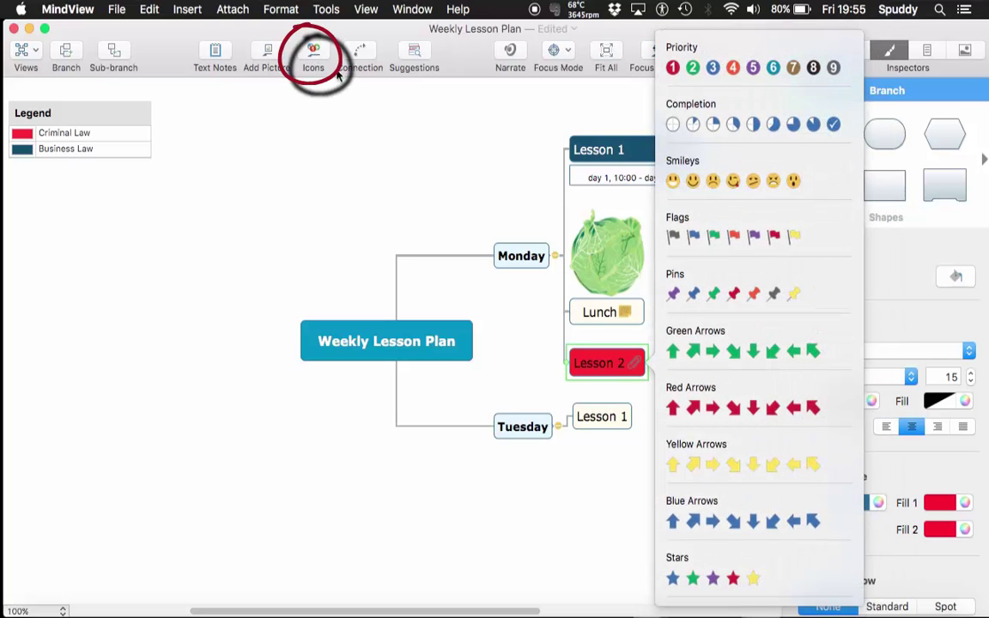
{"action": "left_click", "coordinate": [420, 198]}
Step: Add the green Priority 2 icon to Monday's Lunch branch
{"action": "left_click", "coordinate": [628, 316]}
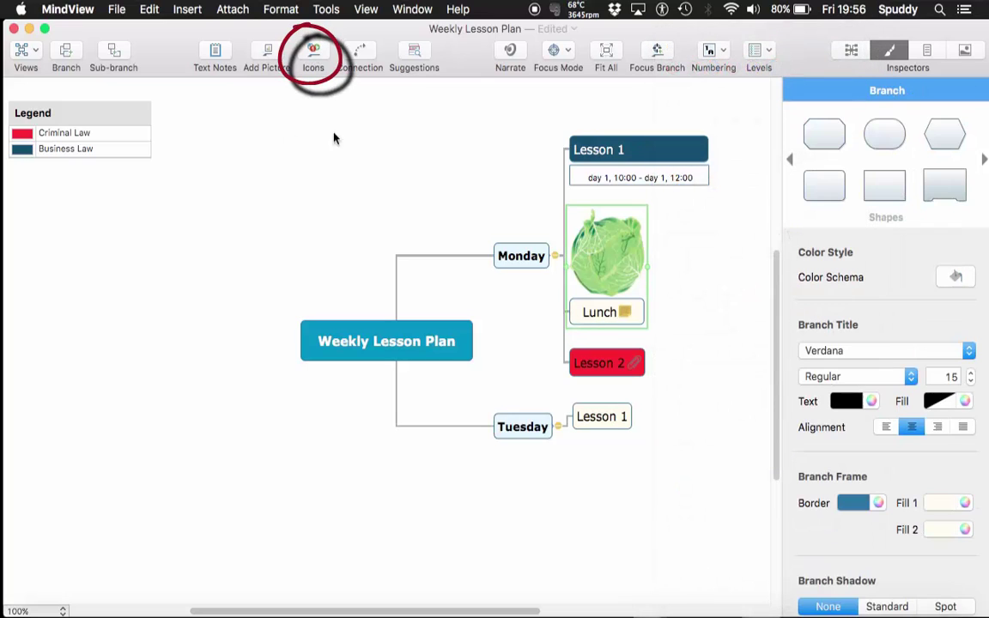
{"action": "left_click", "coordinate": [311, 56]}
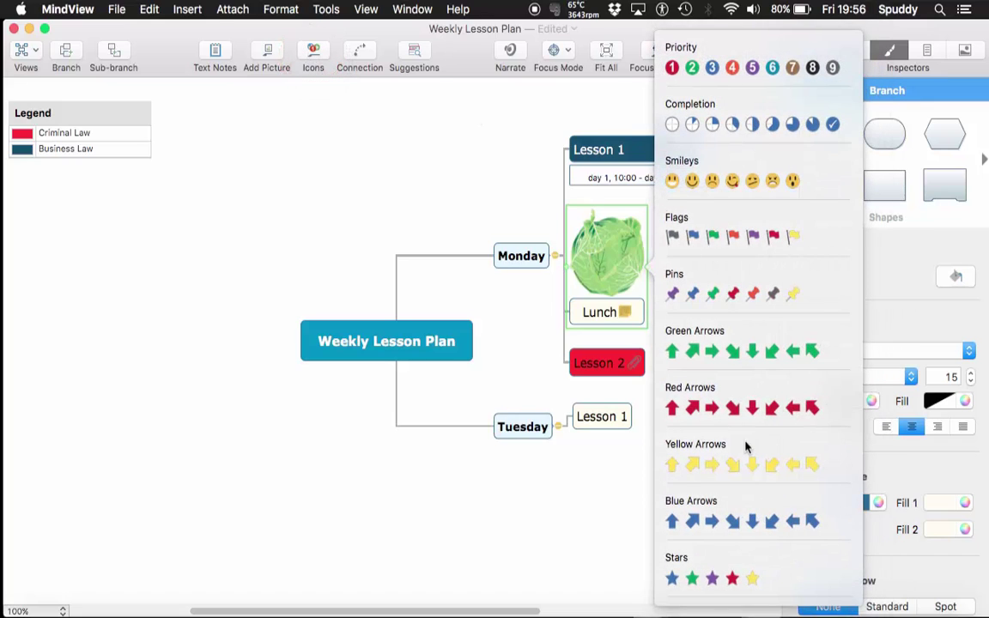
{"action": "left_click", "coordinate": [692, 68]}
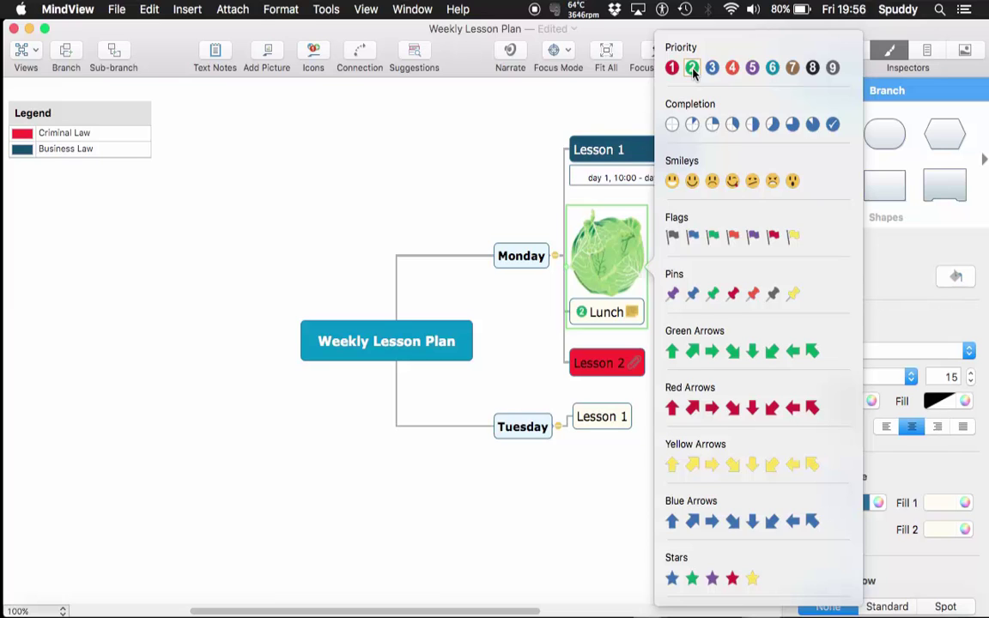
{"action": "left_click", "coordinate": [548, 148]}
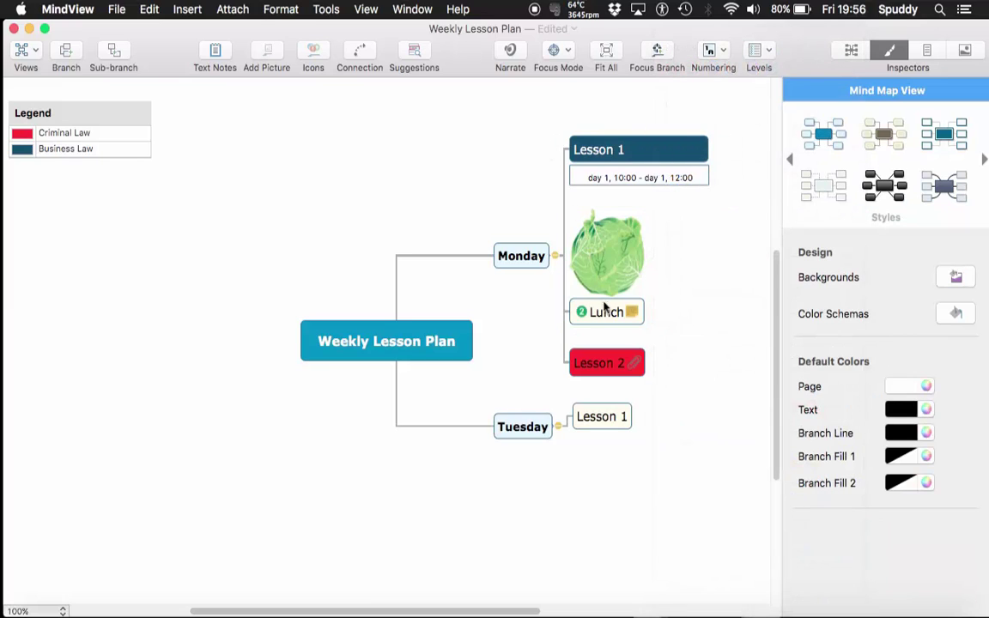
Step: Add an icon entry to the legend using the green Priority 2 icon
{"action": "mouse_move", "coordinate": [93, 147]}
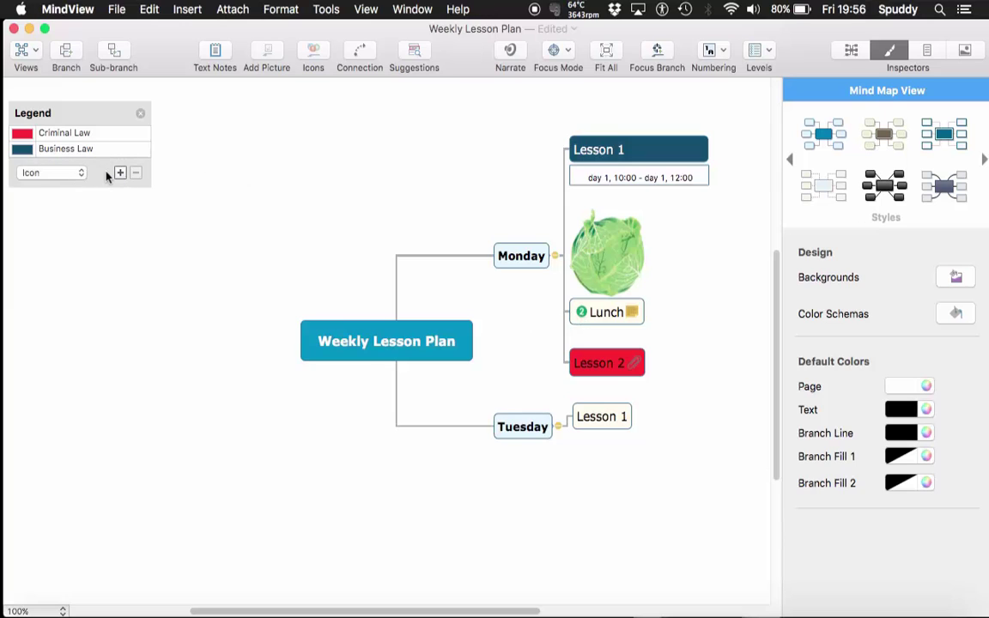
{"action": "left_click", "coordinate": [121, 173]}
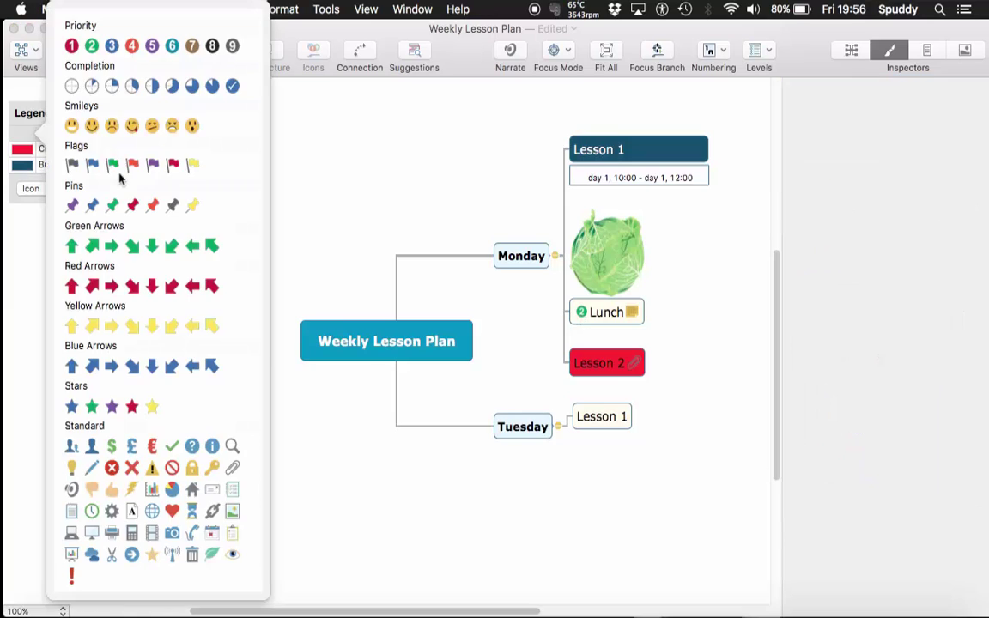
{"action": "left_click", "coordinate": [91, 46]}
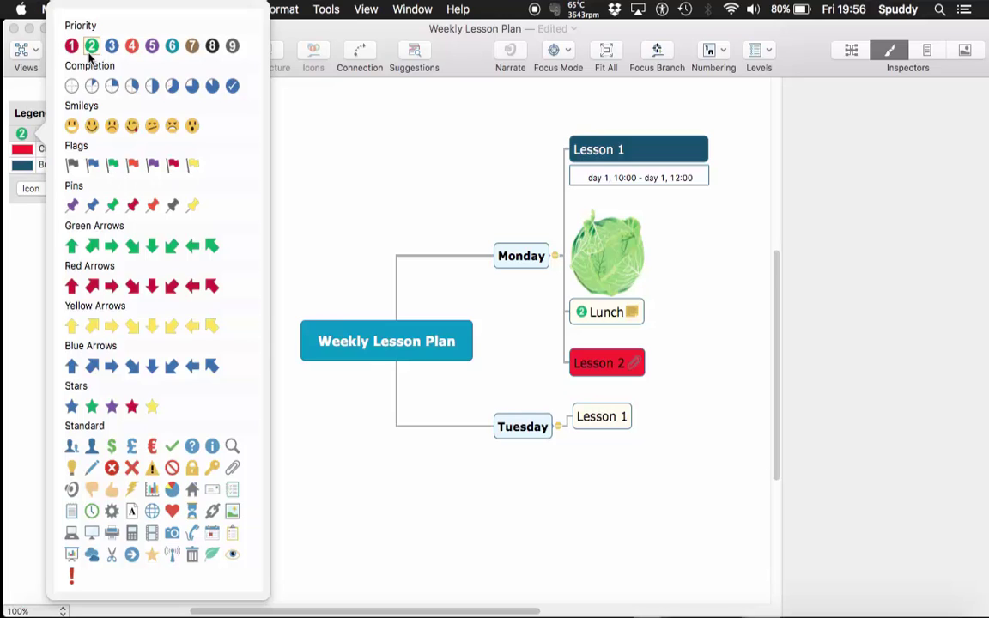
{"action": "left_click", "coordinate": [302, 215]}
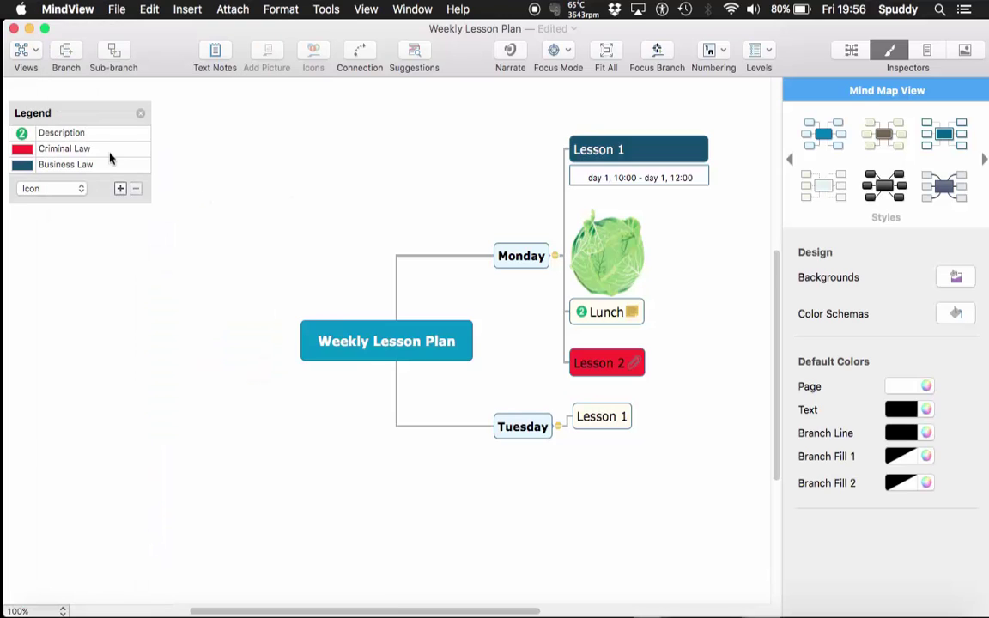
Step: Describe the Priority 2 icon entry in the legend as Lunch
{"action": "left_click", "coordinate": [74, 134]}
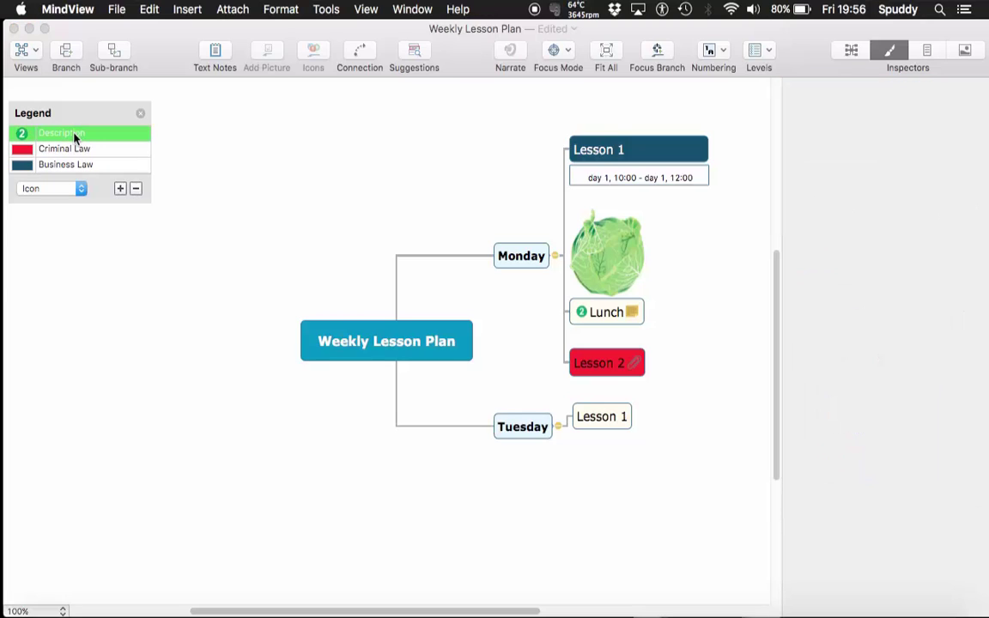
{"action": "type", "text": "Lunch"}
{"action": "left_click", "coordinate": [121, 269]}
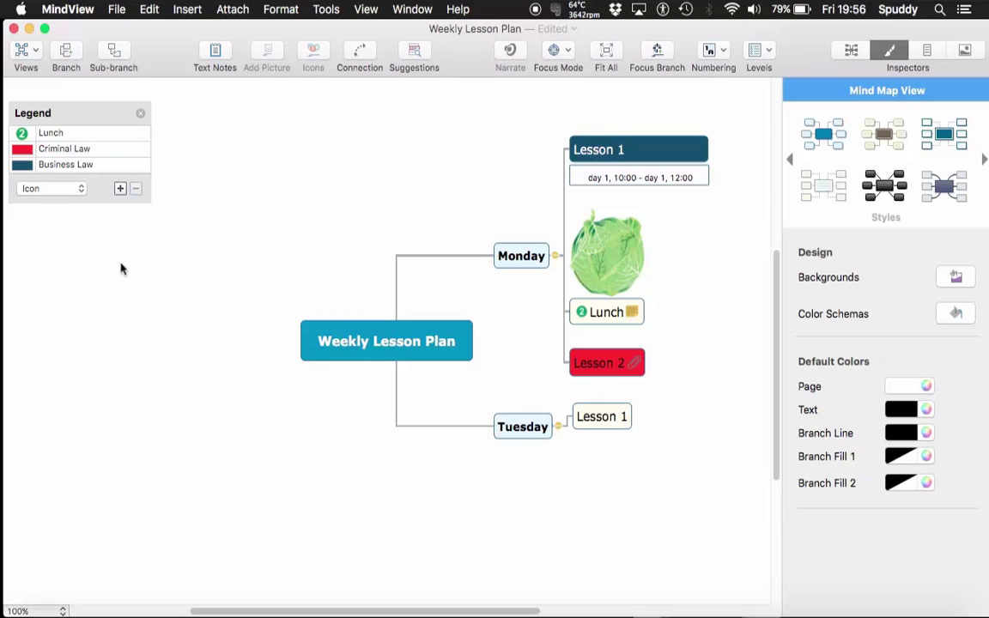
Step: Check the lesson plan and its legend in the Timeline view and return to the mind map view
{"action": "left_click", "coordinate": [25, 51]}
{"action": "left_click", "coordinate": [68, 260]}
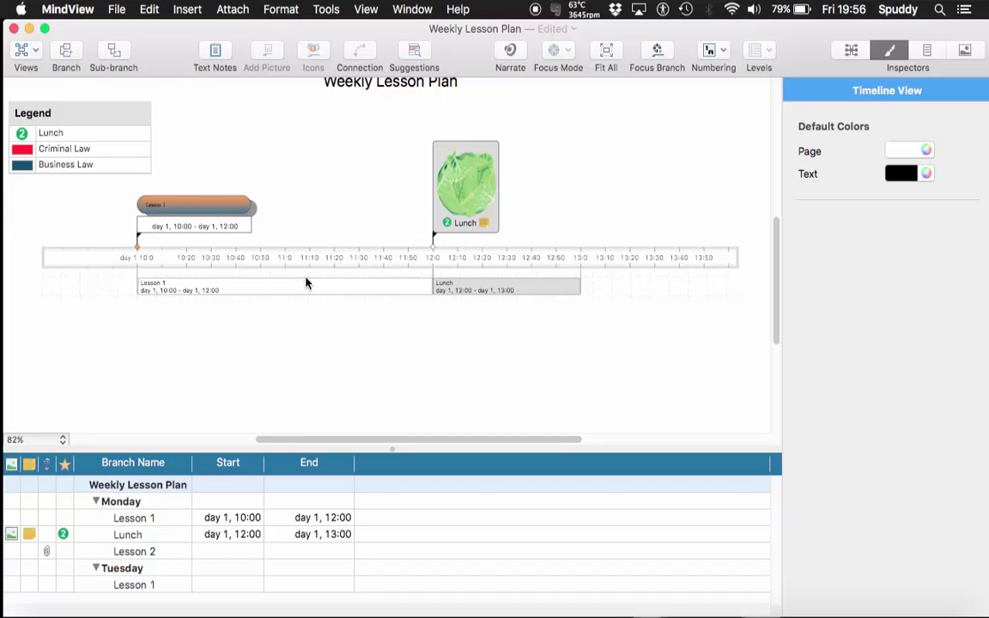
{"action": "left_click", "coordinate": [26, 53]}
{"action": "left_click", "coordinate": [26, 75]}
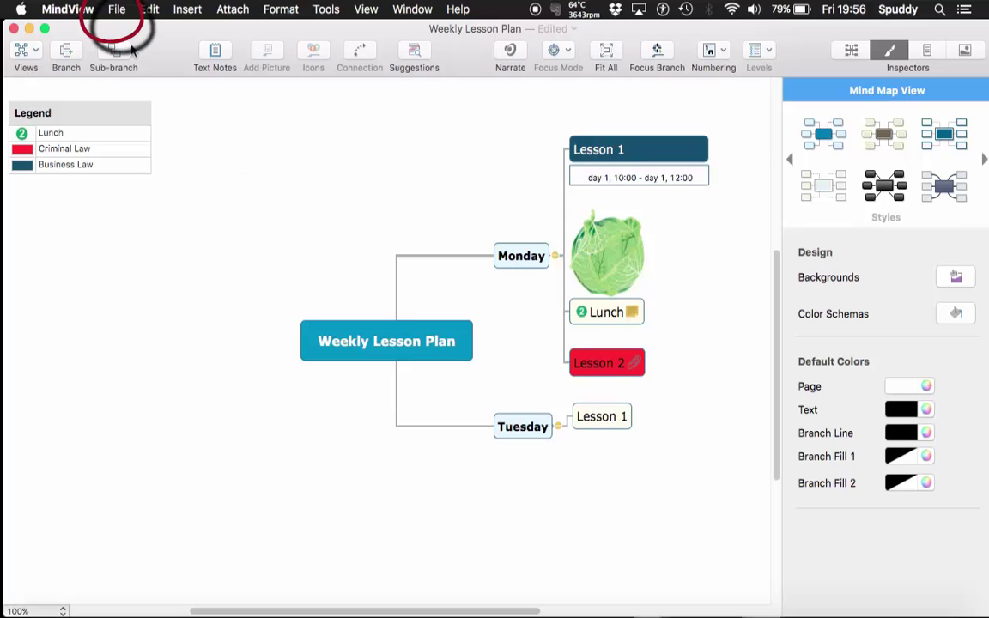
Step: Set up the print view in landscape orientation with a horizontal page spread of 2 and the legend shown
{"action": "left_click", "coordinate": [115, 10]}
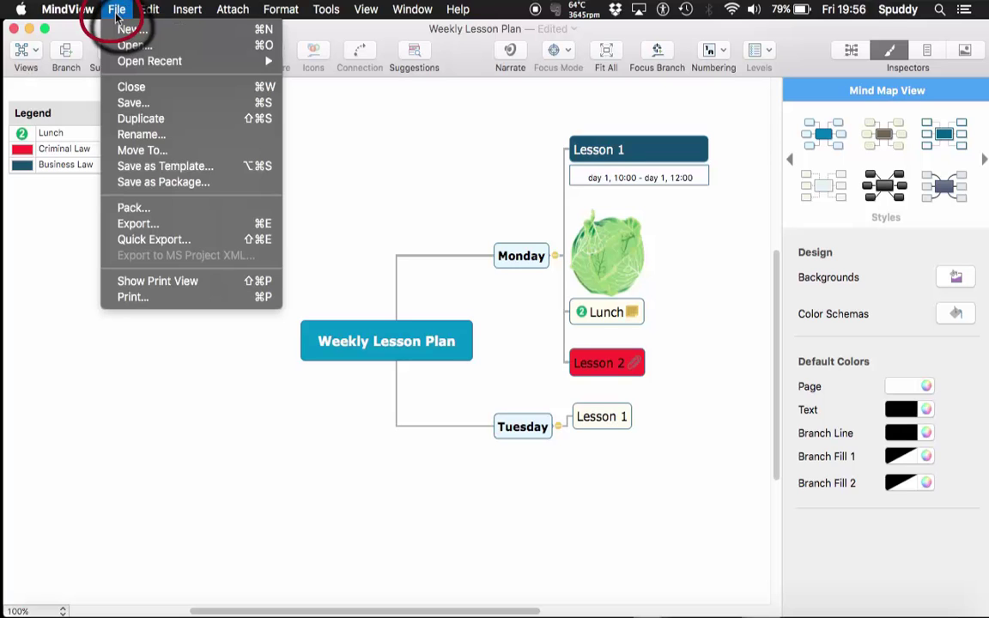
{"action": "left_click", "coordinate": [171, 281]}
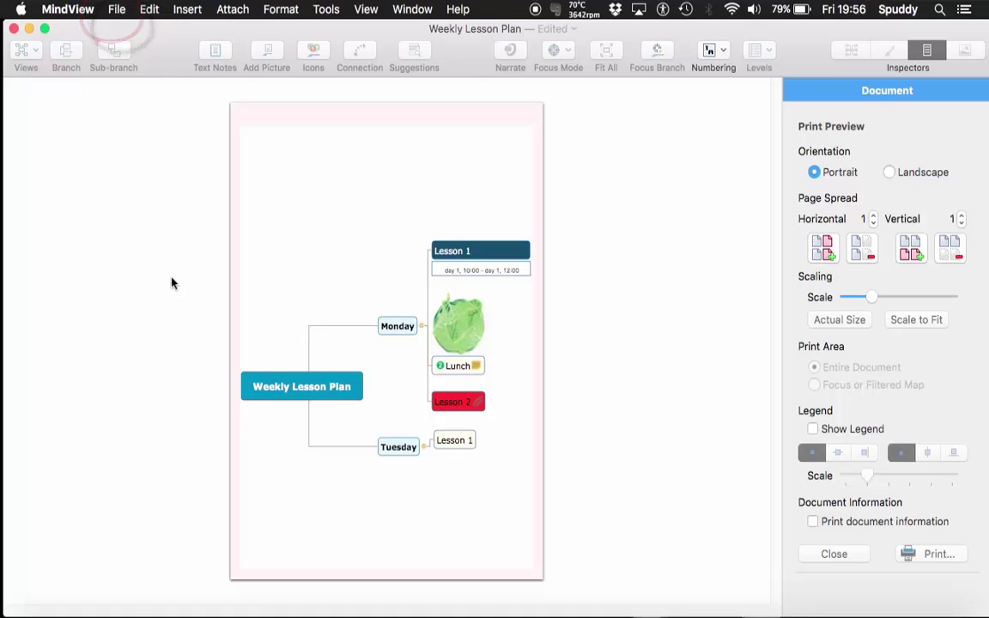
{"action": "left_click", "coordinate": [890, 173]}
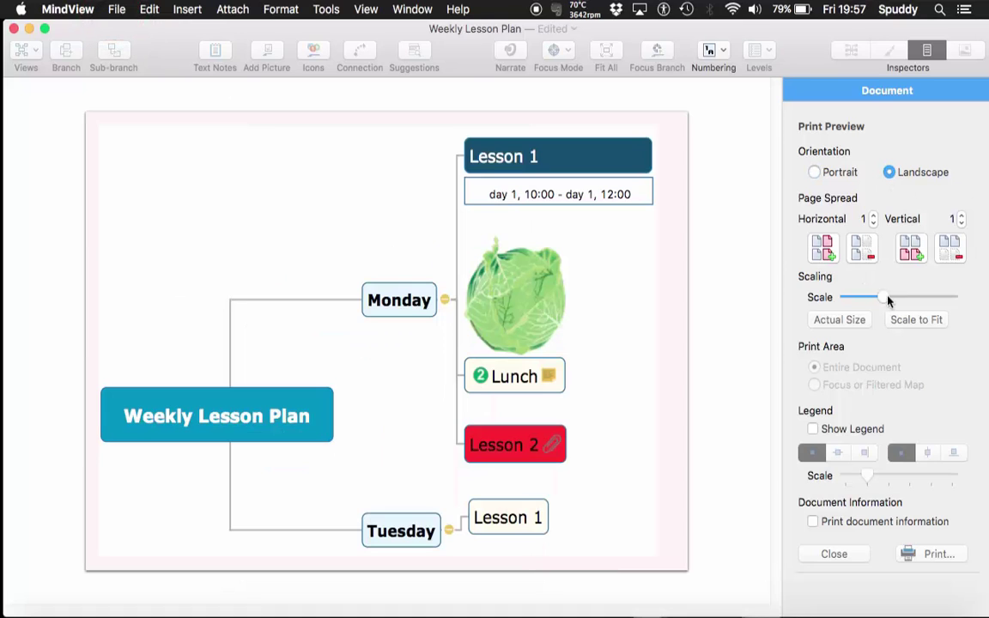
{"action": "left_click", "coordinate": [874, 216]}
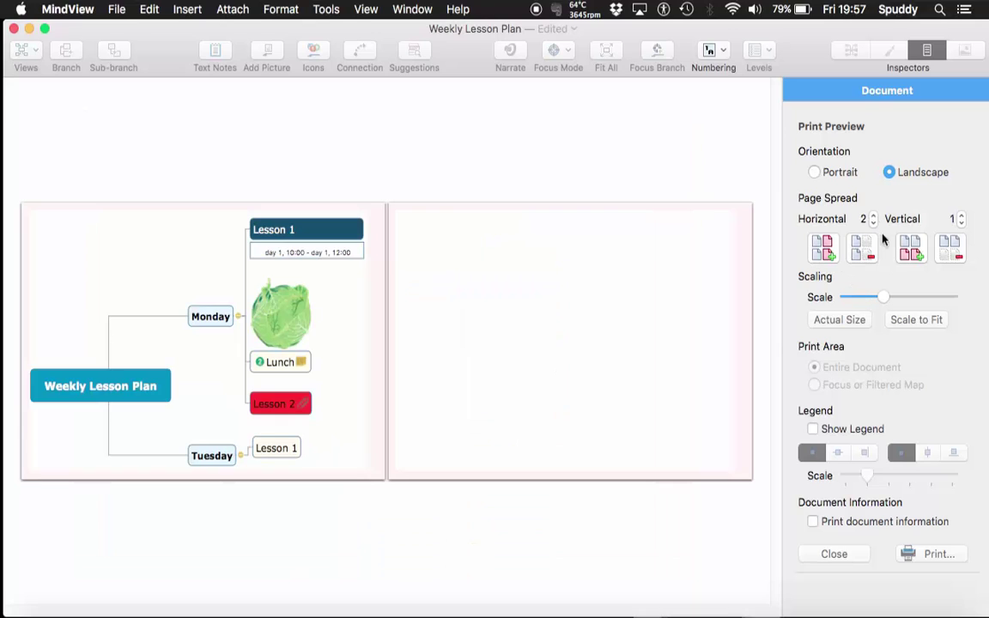
{"action": "left_click", "coordinate": [812, 429]}
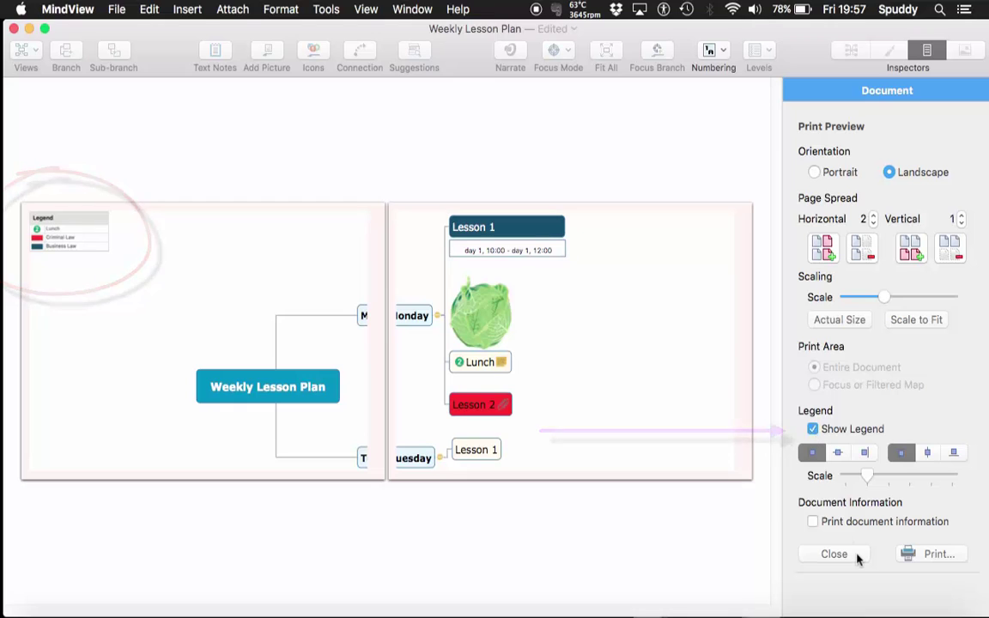
Step: Close the print view and create a new document from the Mind Map template
{"action": "left_click", "coordinate": [829, 554]}
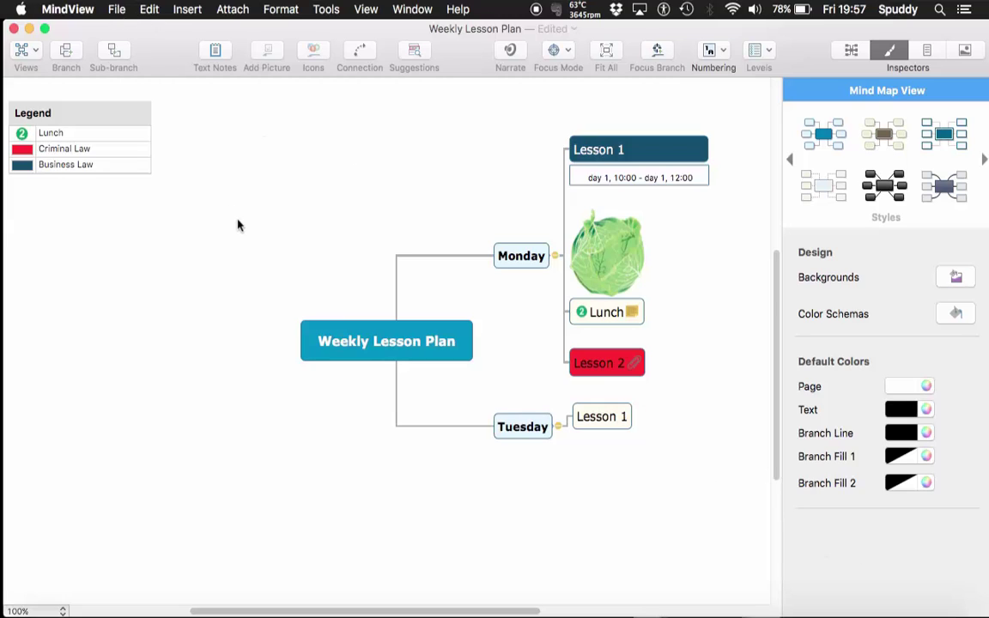
{"action": "left_click", "coordinate": [113, 9]}
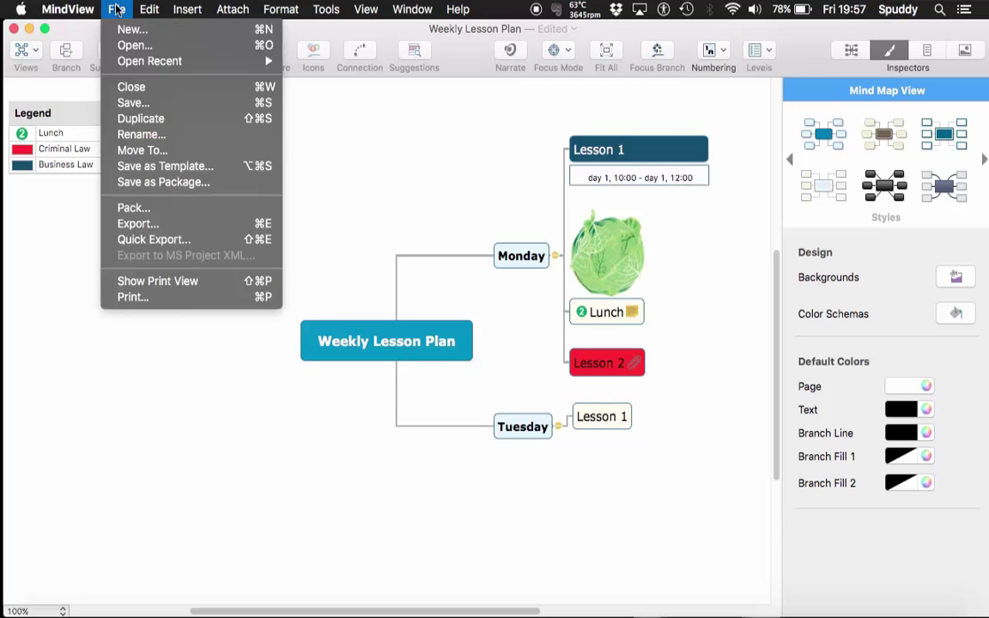
{"action": "left_click", "coordinate": [123, 31]}
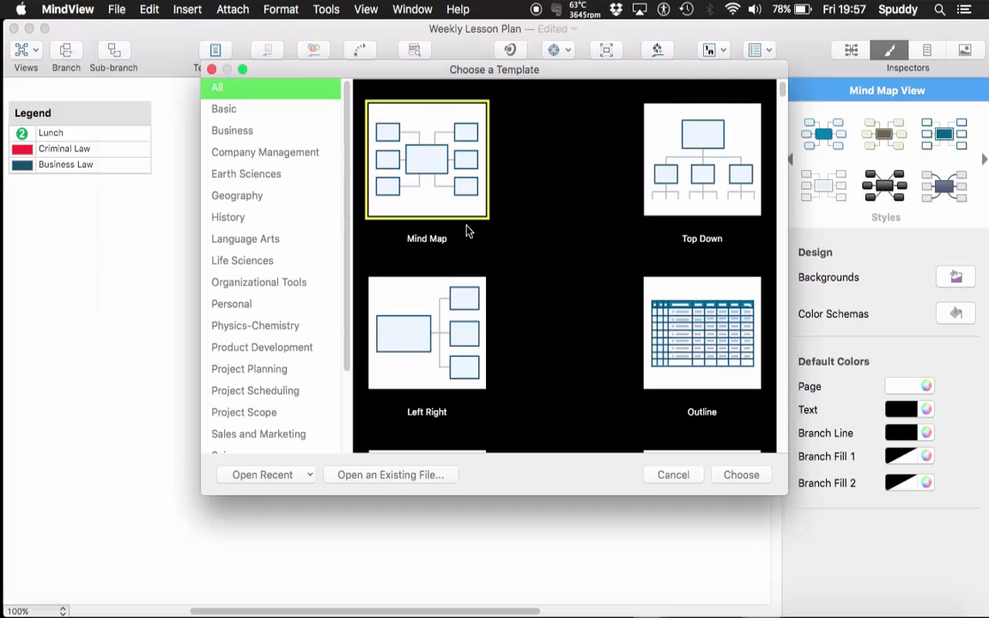
{"action": "scroll", "coordinate": [606, 302], "scroll_direction": "down", "scroll_amount": 5}
{"action": "left_click", "coordinate": [709, 300]}
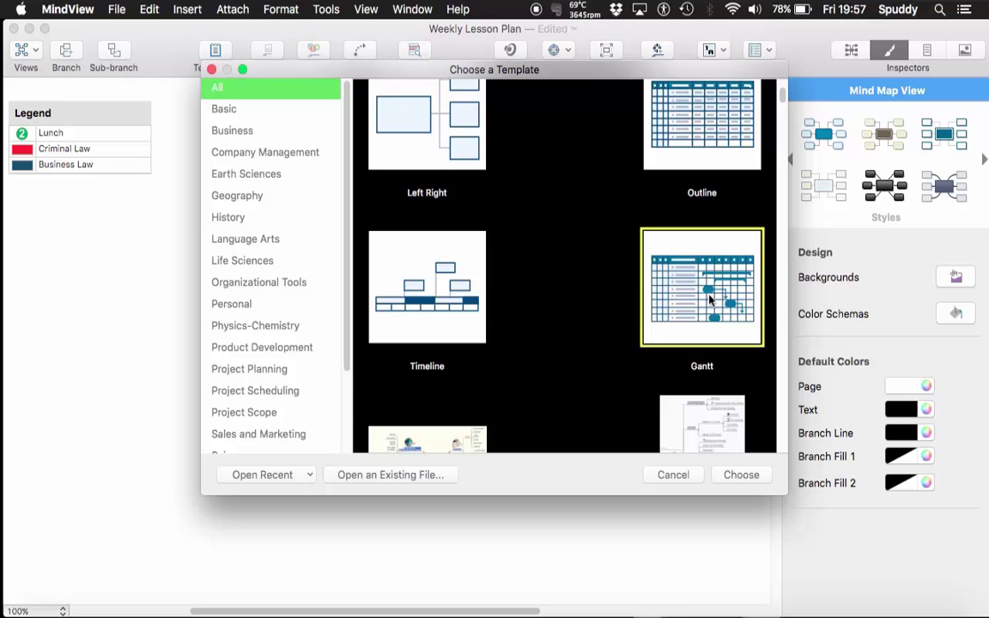
{"action": "scroll", "coordinate": [710, 300], "scroll_direction": "up", "scroll_amount": 5}
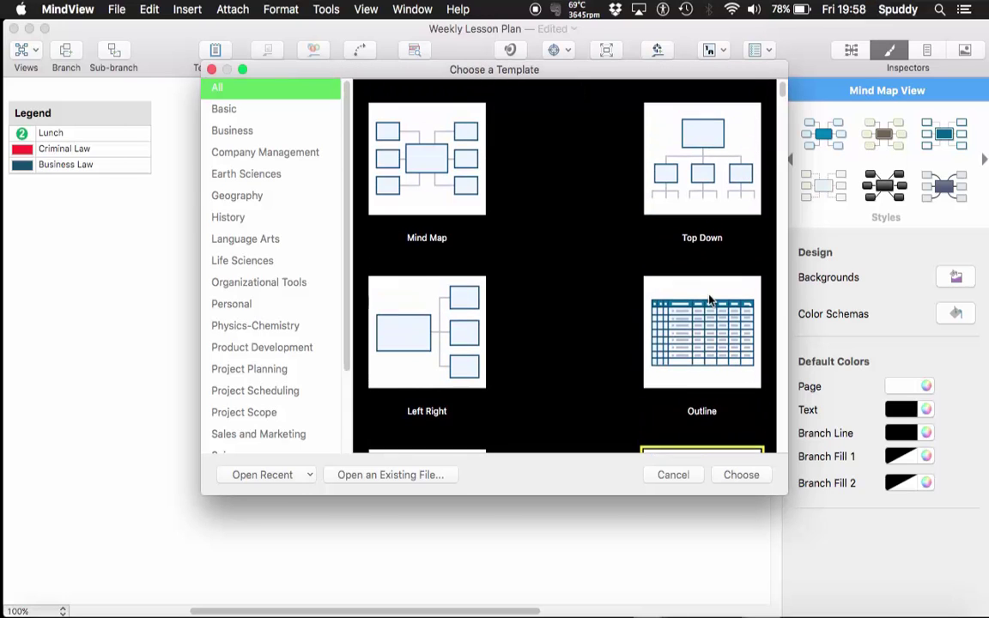
{"action": "left_click", "coordinate": [435, 130]}
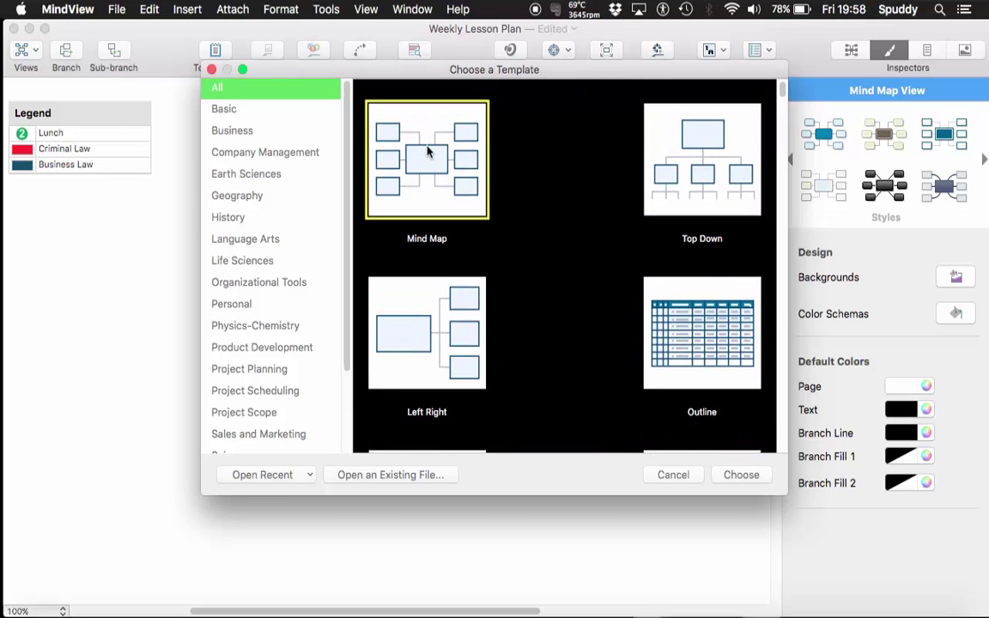
{"action": "double_click", "coordinate": [429, 151]}
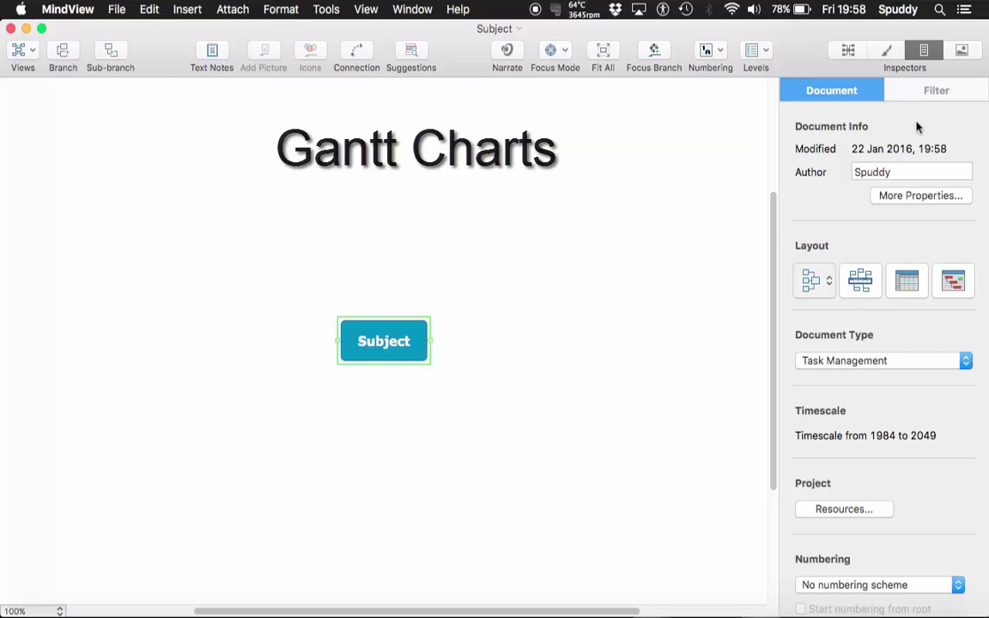
Step: Change the new document's type to Project Management and accept the timescale change
{"action": "left_click", "coordinate": [924, 51]}
{"action": "left_click", "coordinate": [924, 51]}
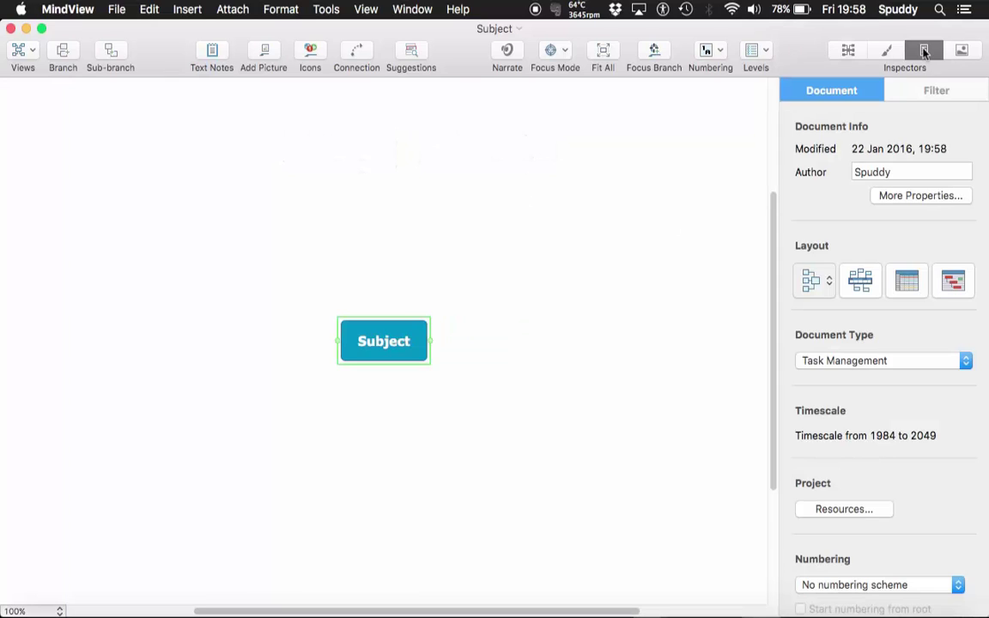
{"action": "left_click", "coordinate": [834, 362]}
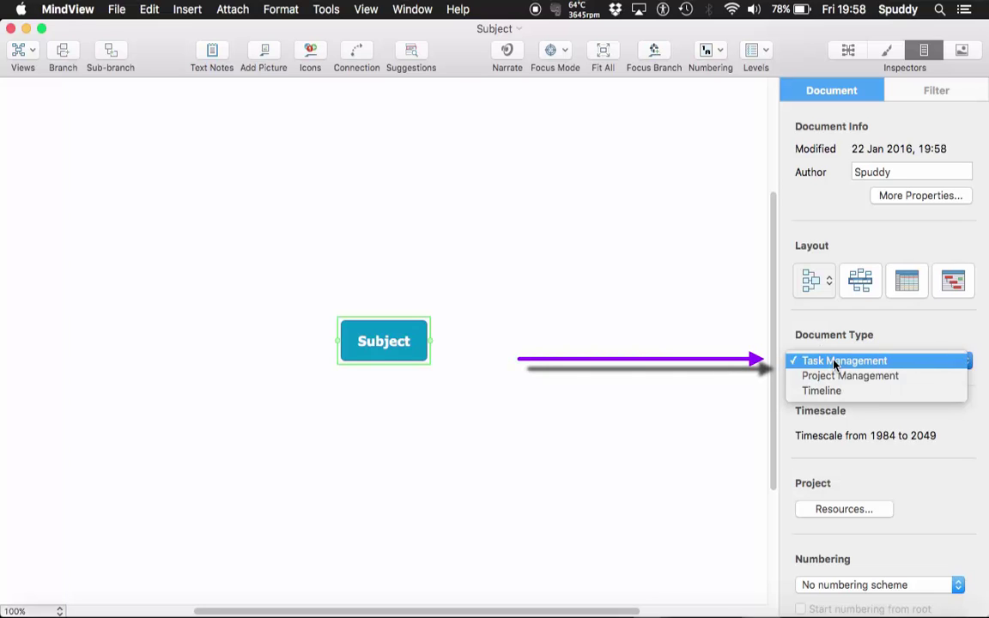
{"action": "left_click", "coordinate": [834, 377]}
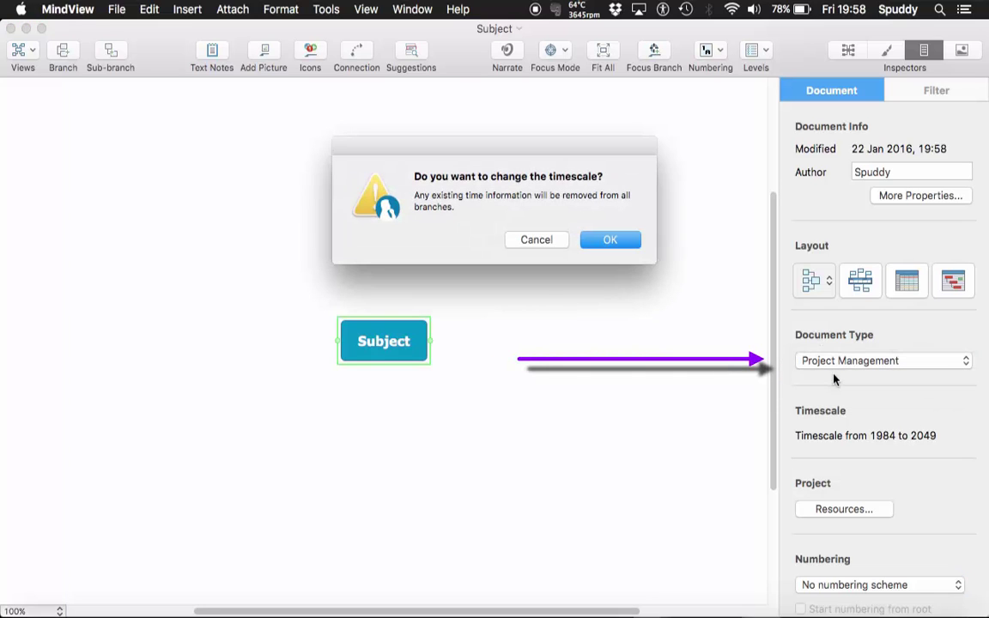
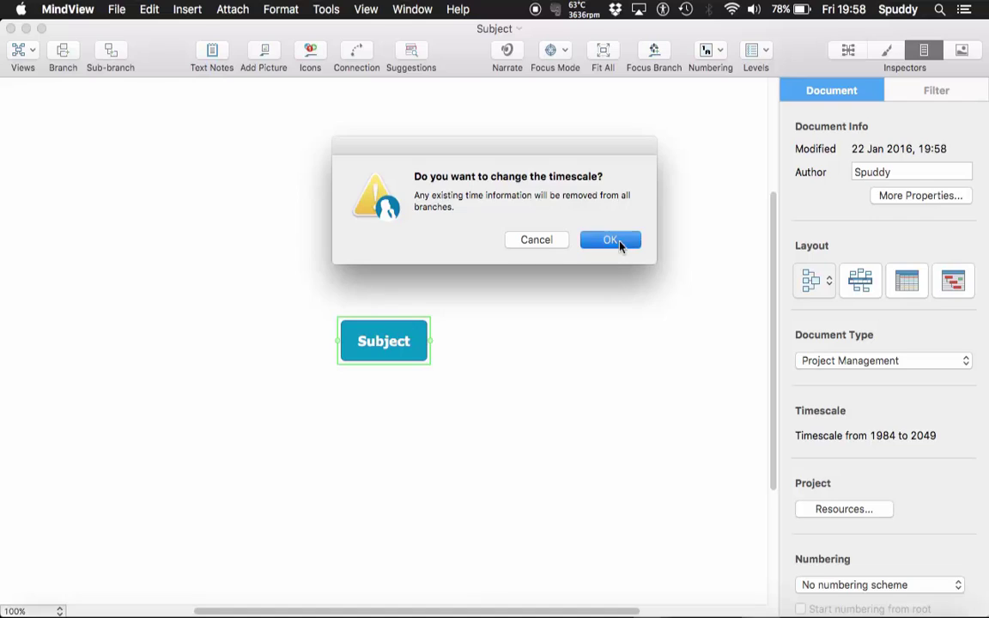
{"action": "left_click", "coordinate": [620, 243]}
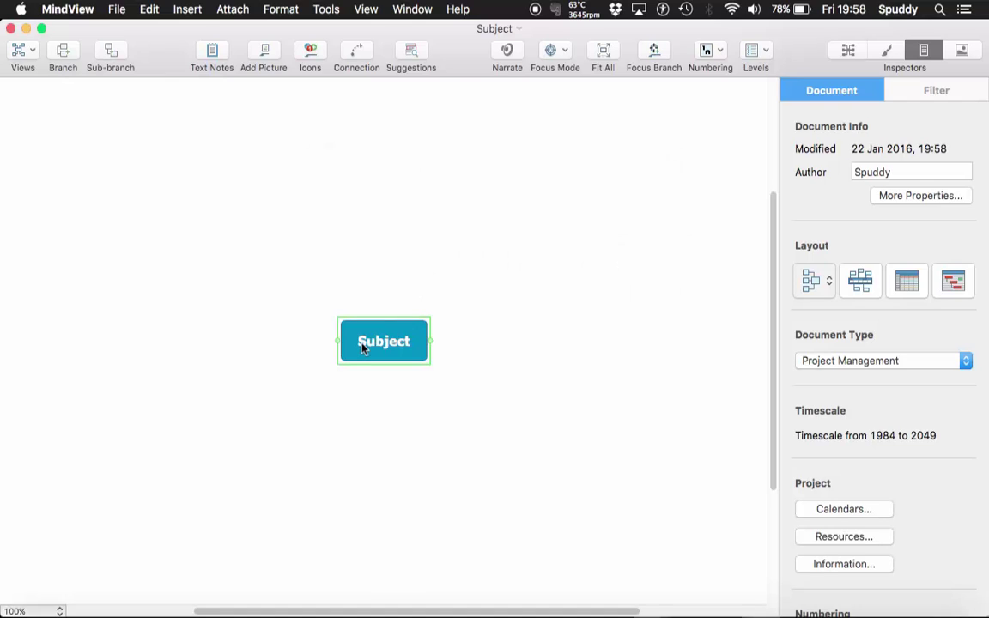
Step: Show the branch properties and rename the central Subject topic as Learning Plan
{"action": "left_click", "coordinate": [848, 52]}
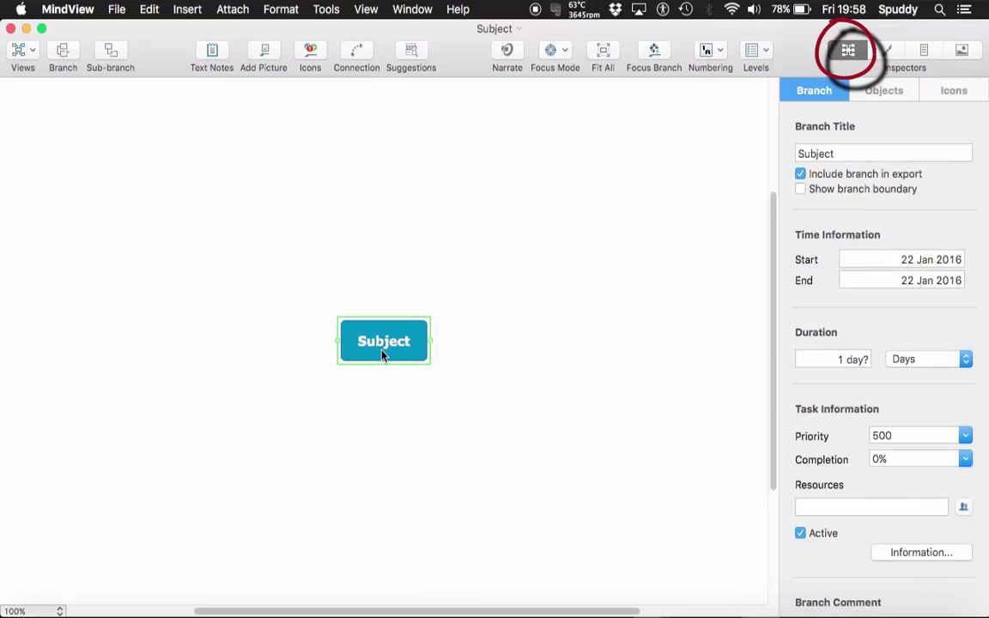
{"action": "type", "text": "Learning Plan"}
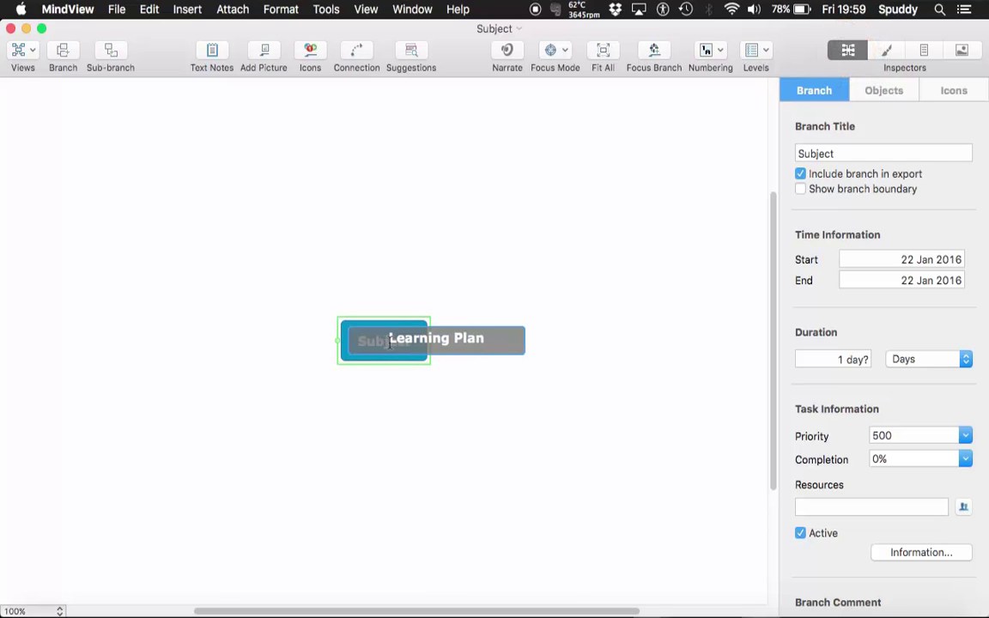
{"action": "left_click", "coordinate": [414, 422]}
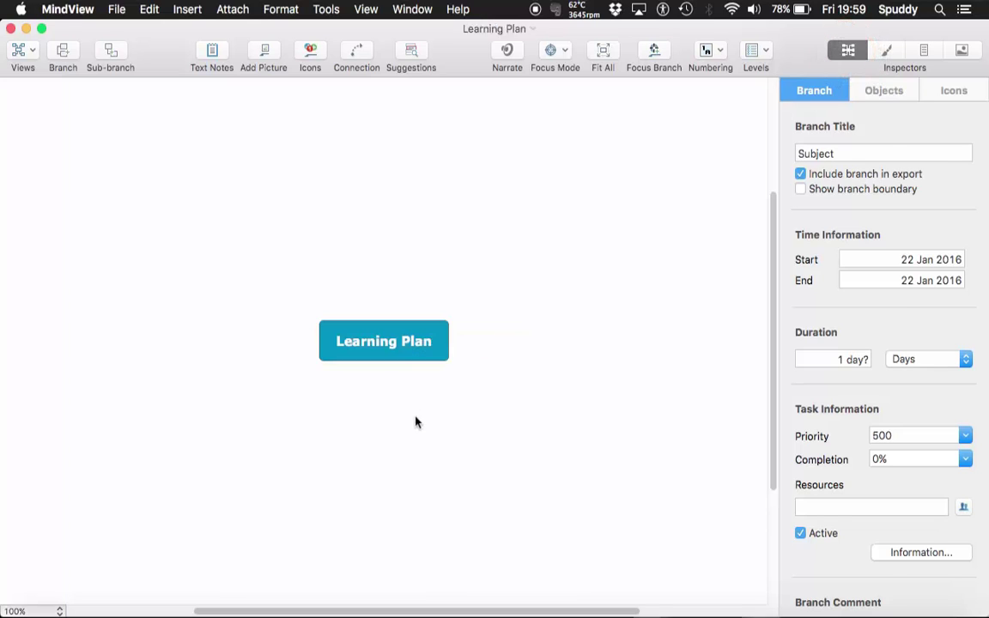
Step: Add a main branch to the Learning Plan topic and name it Priority
{"action": "left_click", "coordinate": [409, 339]}
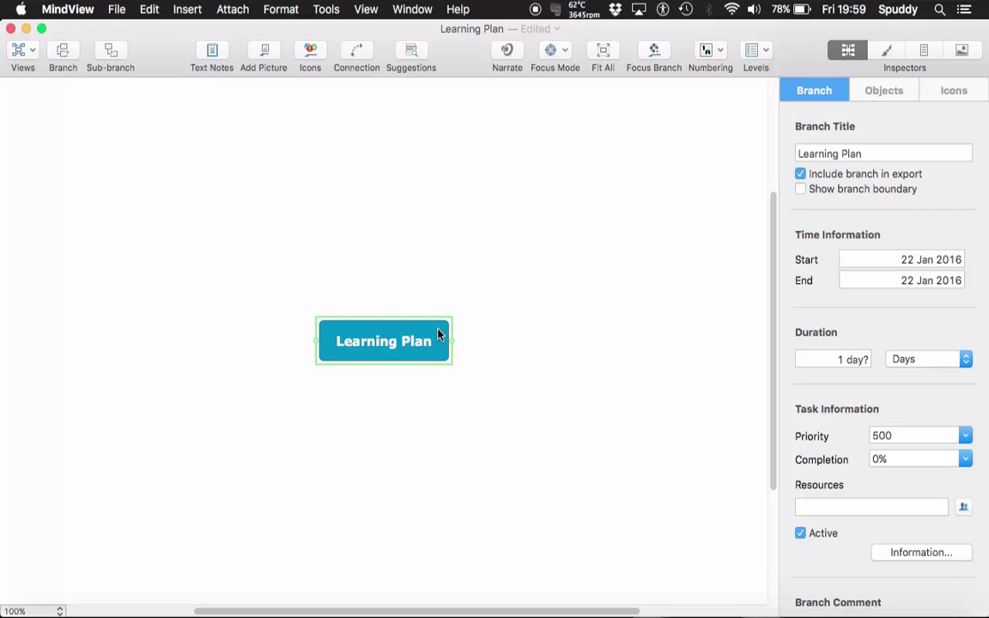
{"action": "key", "text": "Return"}
{"action": "double_click", "coordinate": [493, 332]}
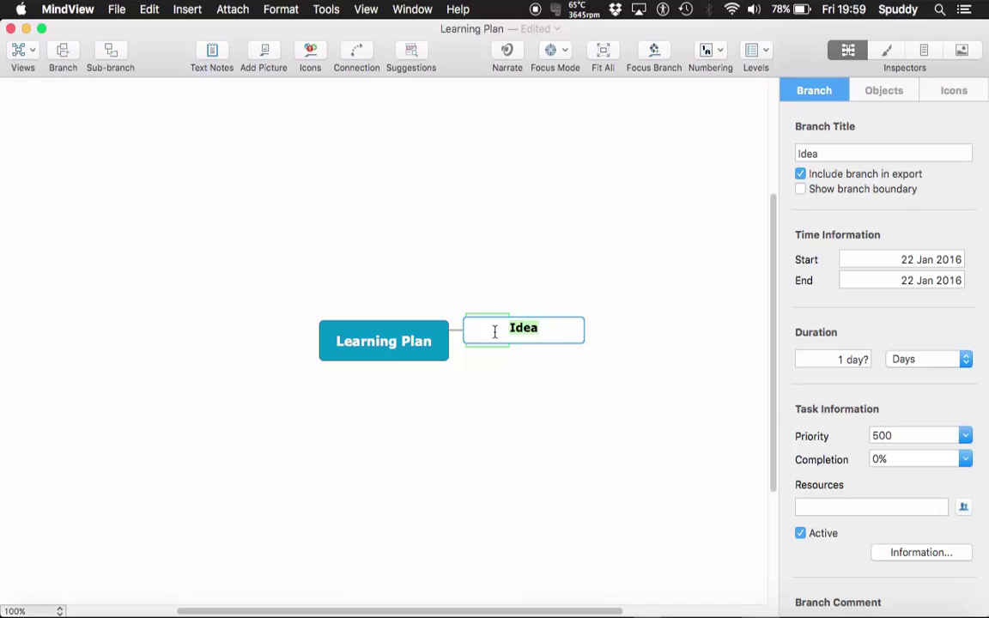
{"action": "type", "text": "Priorty"}
{"action": "left_click", "coordinate": [517, 346]}
{"action": "left_click", "coordinate": [517, 352]}
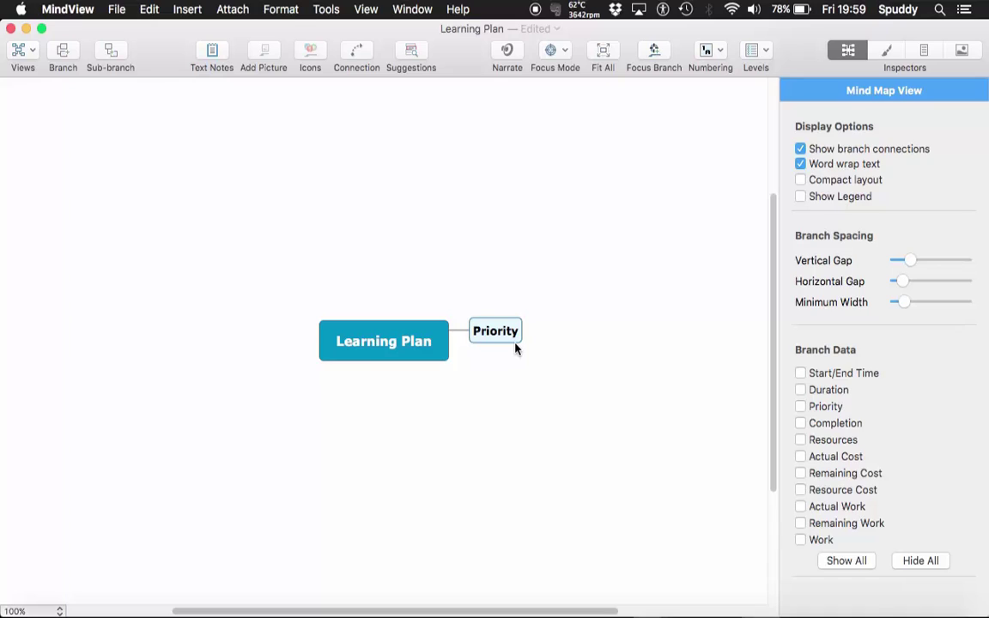
Step: Add a sub-branch named Funding to the Priority branch
{"action": "left_click", "coordinate": [509, 341]}
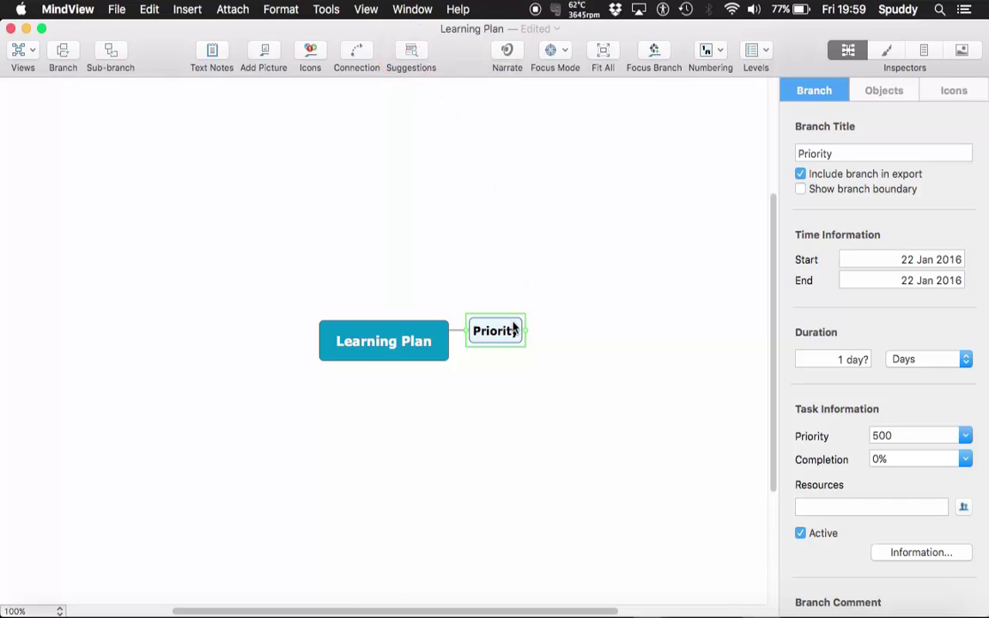
{"action": "left_click", "coordinate": [414, 345]}
{"action": "left_click", "coordinate": [495, 334]}
{"action": "key", "text": "Tab"}
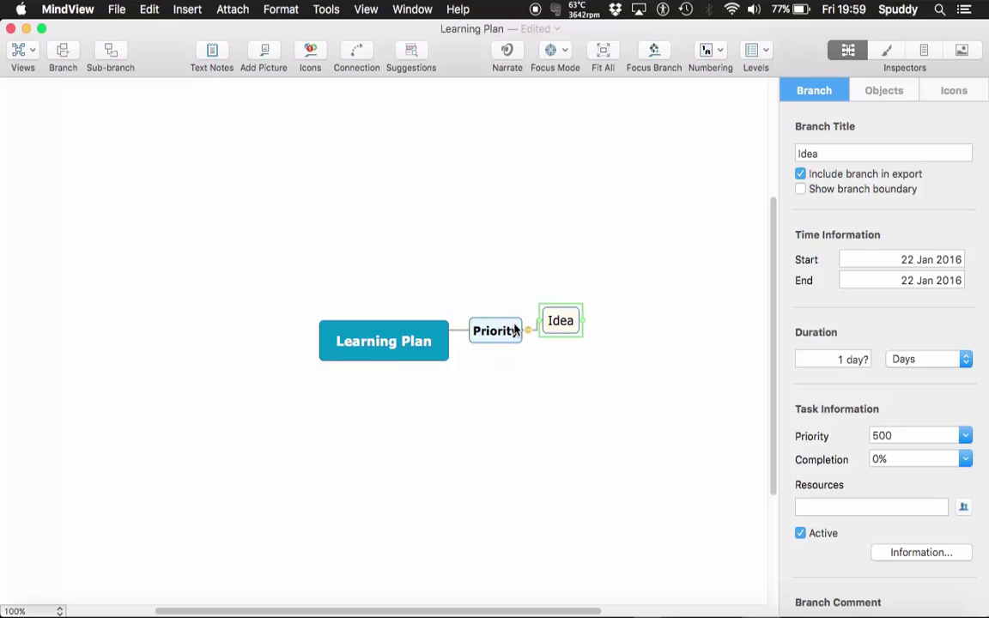
{"action": "double_click", "coordinate": [563, 323]}
{"action": "type", "text": "Fundo"}
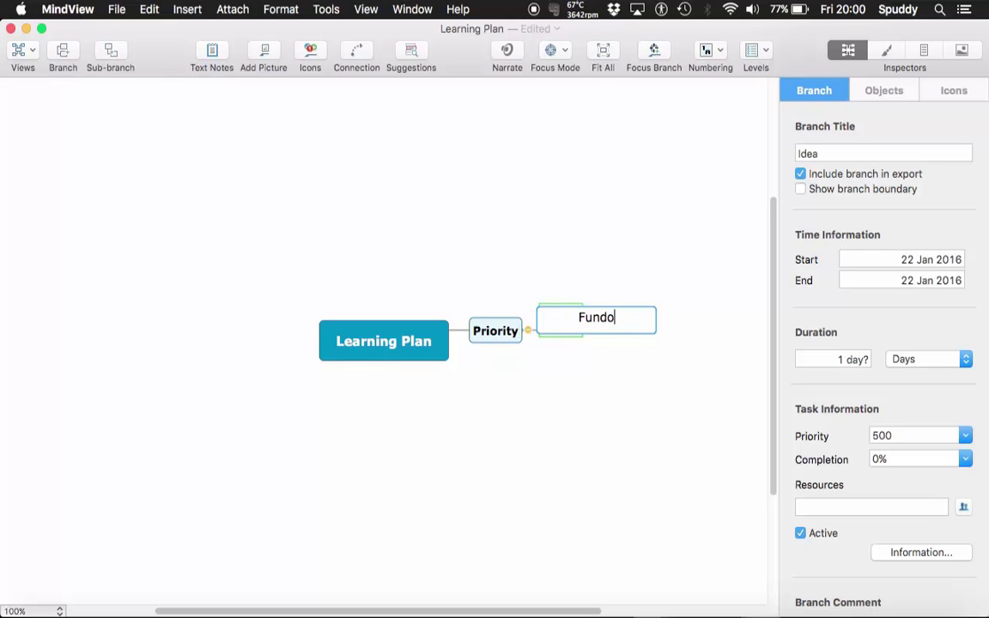
{"action": "key", "text": "BackSpace"}
{"action": "type", "text": "ing"}
{"action": "left_click", "coordinate": [594, 360]}
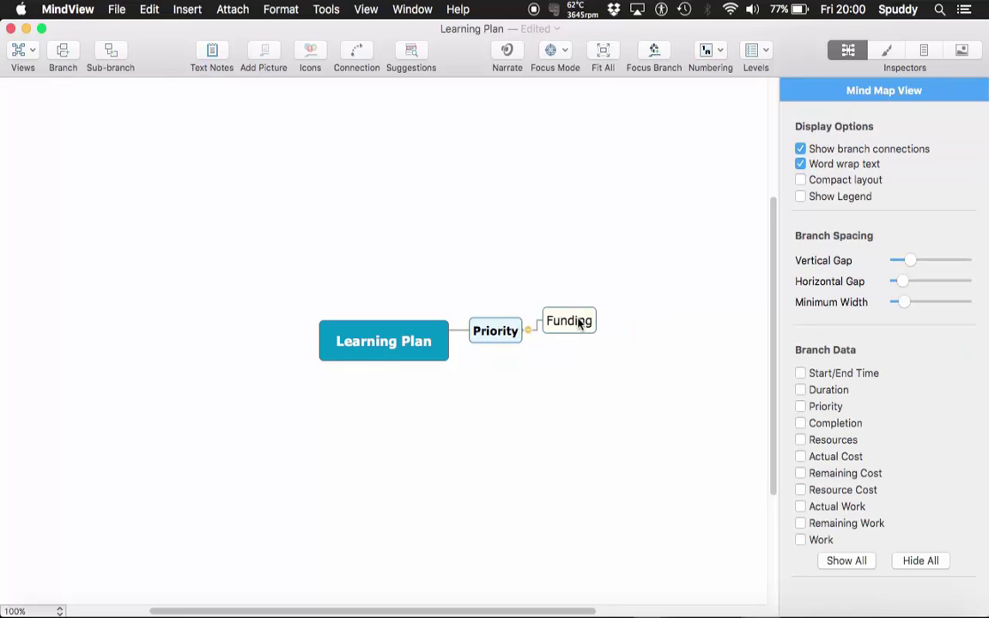
Step: Add another sub-branch to Priority and name it Accommodation, accepting the suggested spelling
{"action": "left_click", "coordinate": [558, 322]}
{"action": "left_click", "coordinate": [516, 344]}
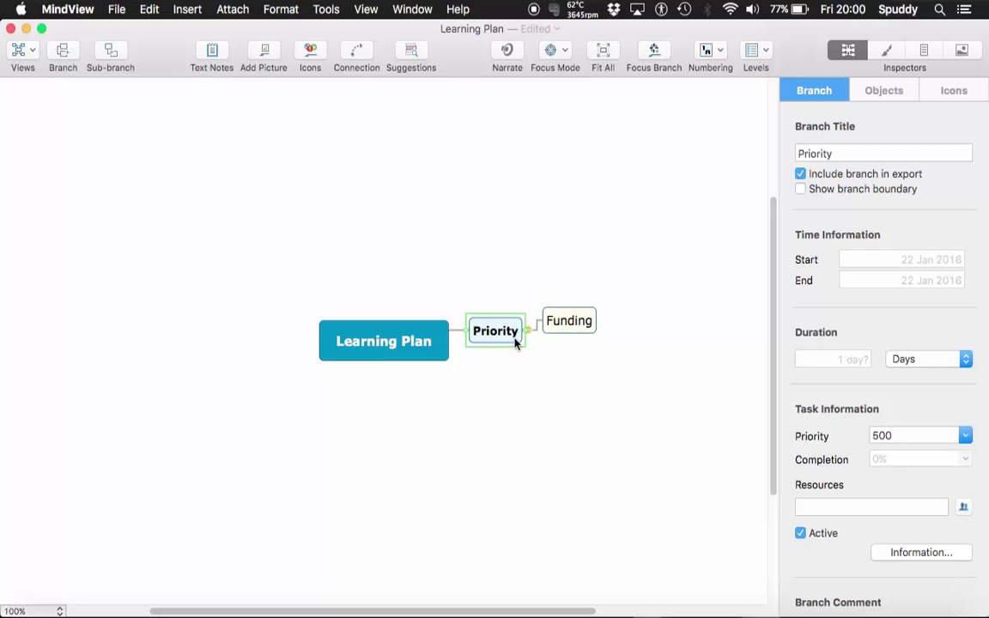
{"action": "key", "text": "Tab"}
{"action": "type", "text": "Accomadation"}
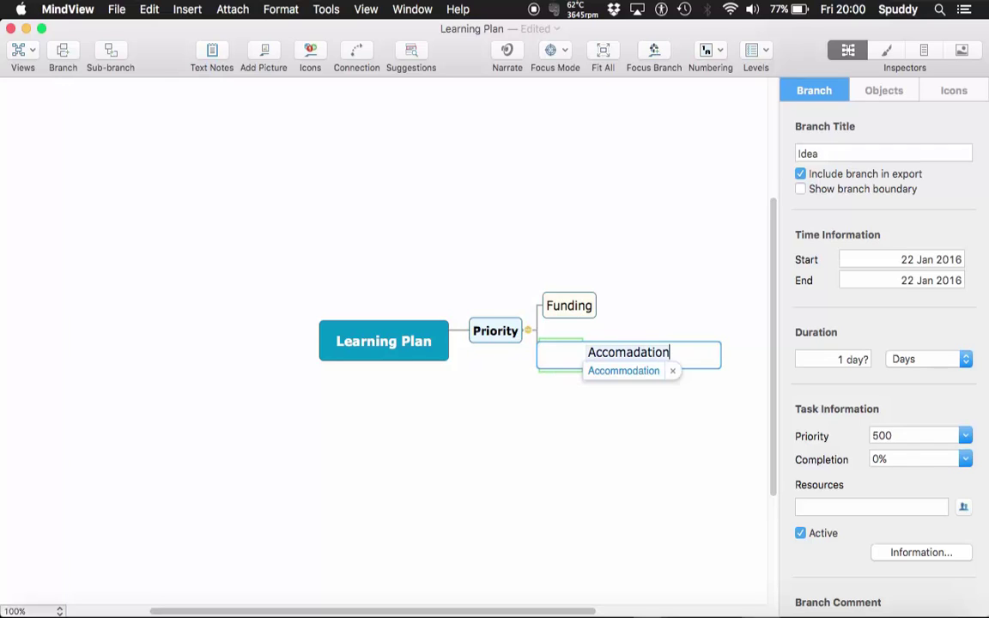
{"action": "left_click", "coordinate": [615, 371]}
{"action": "left_click", "coordinate": [614, 395]}
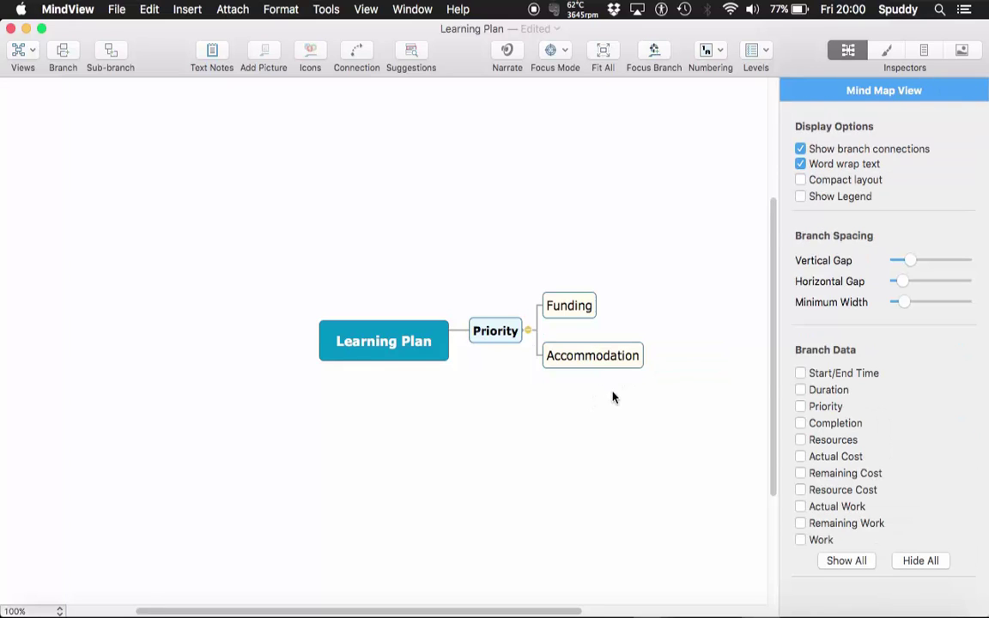
Step: Add a second main branch to Learning Plan and name it Second priority, correcting the misspelled word with the spelling suggestion
{"action": "left_click", "coordinate": [438, 337]}
{"action": "key", "text": "Return"}
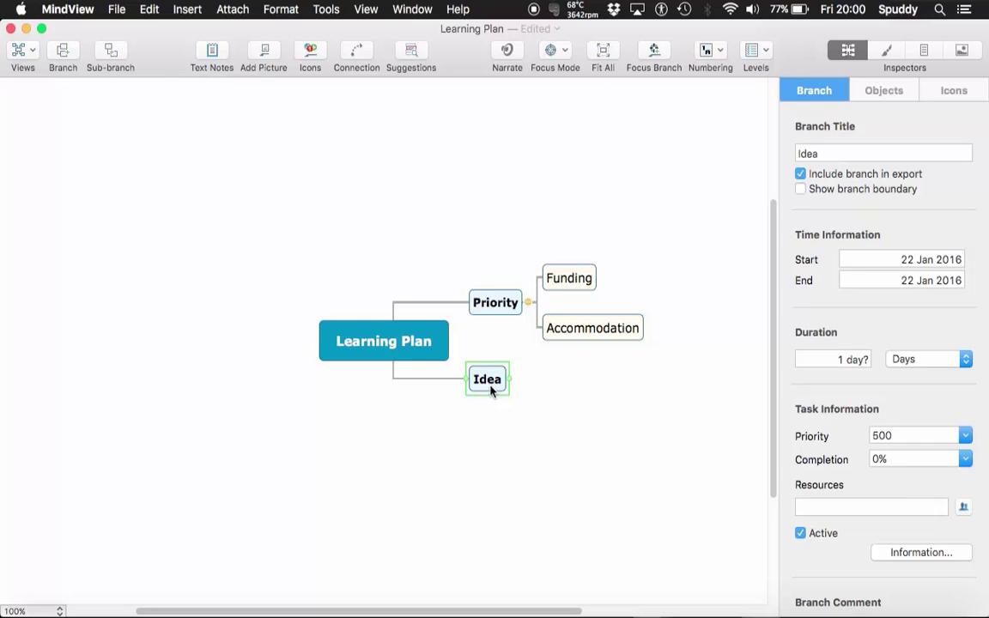
{"action": "type", "text": "Second priorty"}
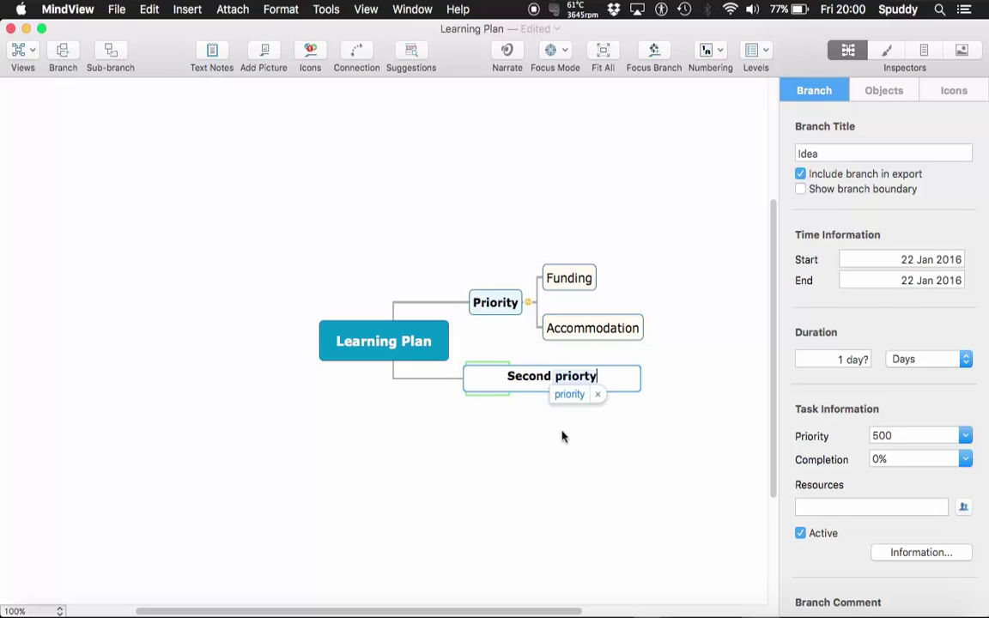
{"action": "left_click", "coordinate": [562, 437]}
{"action": "left_click", "coordinate": [542, 390]}
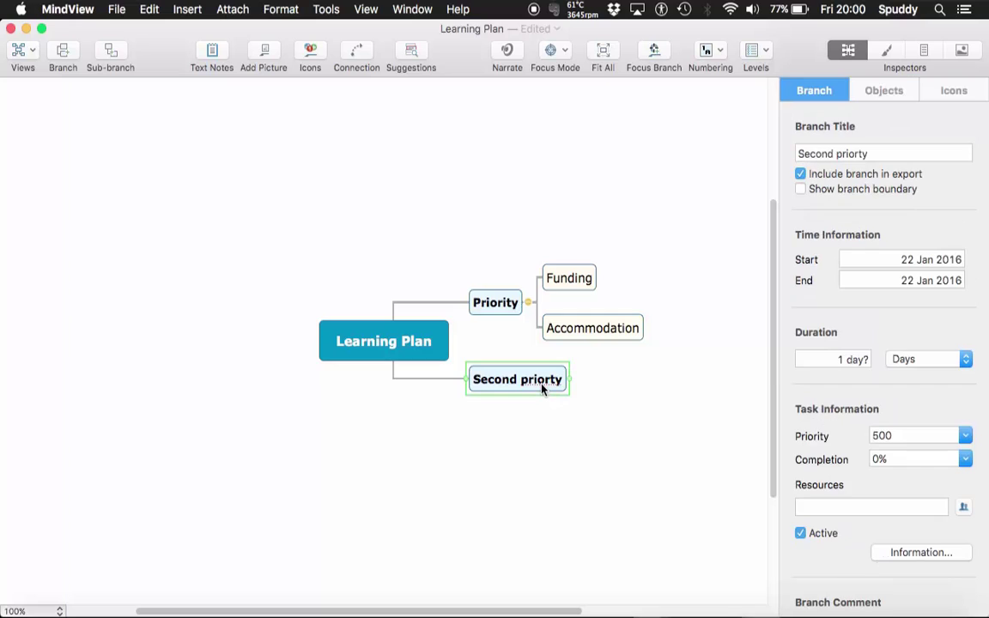
{"action": "right_click", "coordinate": [543, 388]}
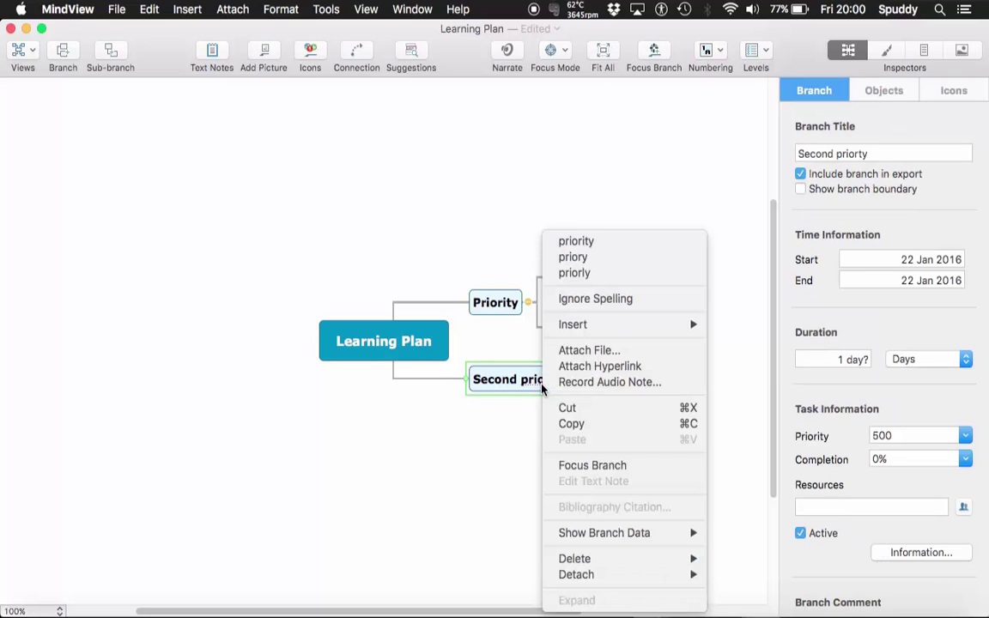
{"action": "left_click", "coordinate": [588, 244]}
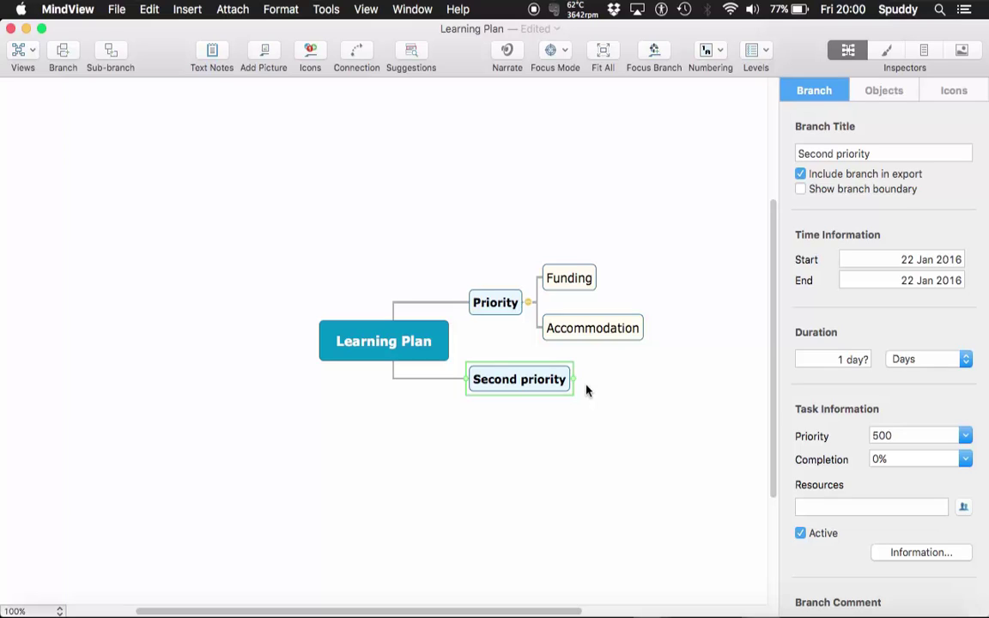
Step: Compare the start and end time fields of the Priority branch with those of its Funding and Accommodation sub-branches
{"action": "left_click", "coordinate": [568, 282]}
{"action": "left_click", "coordinate": [576, 334]}
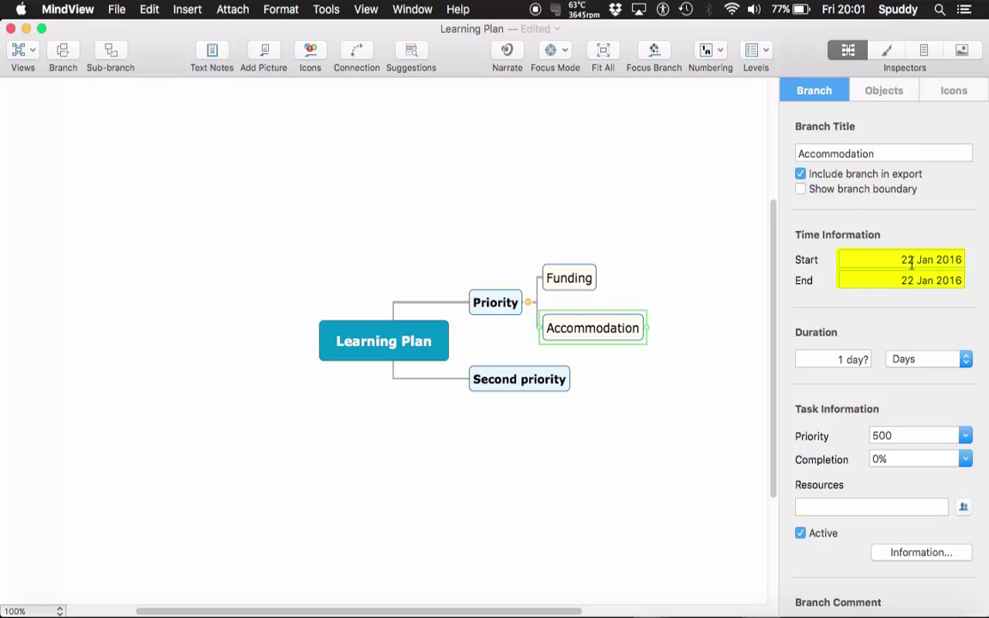
{"action": "left_click", "coordinate": [498, 306]}
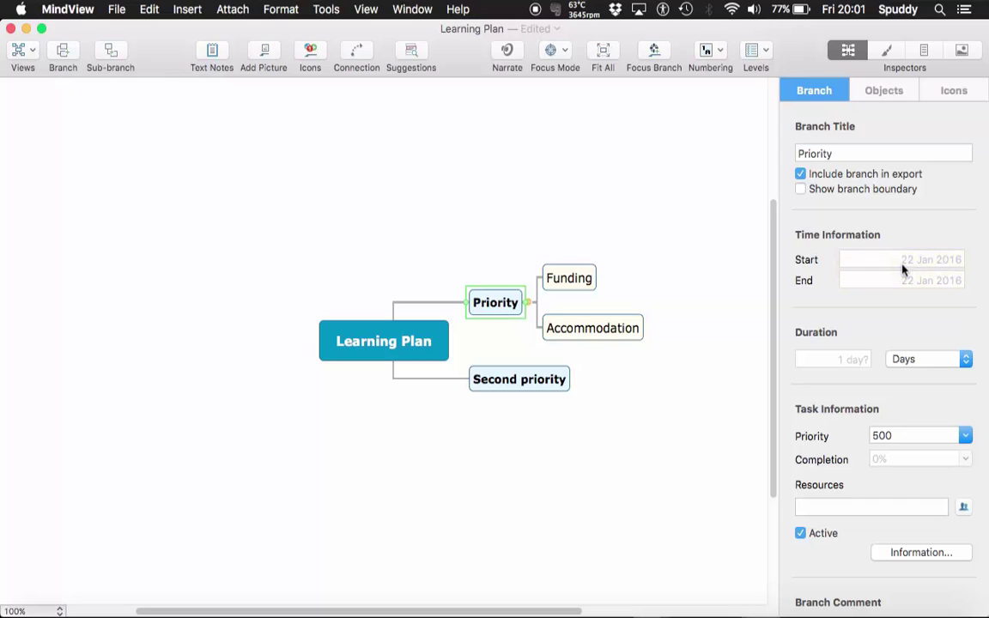
{"action": "left_click", "coordinate": [569, 283]}
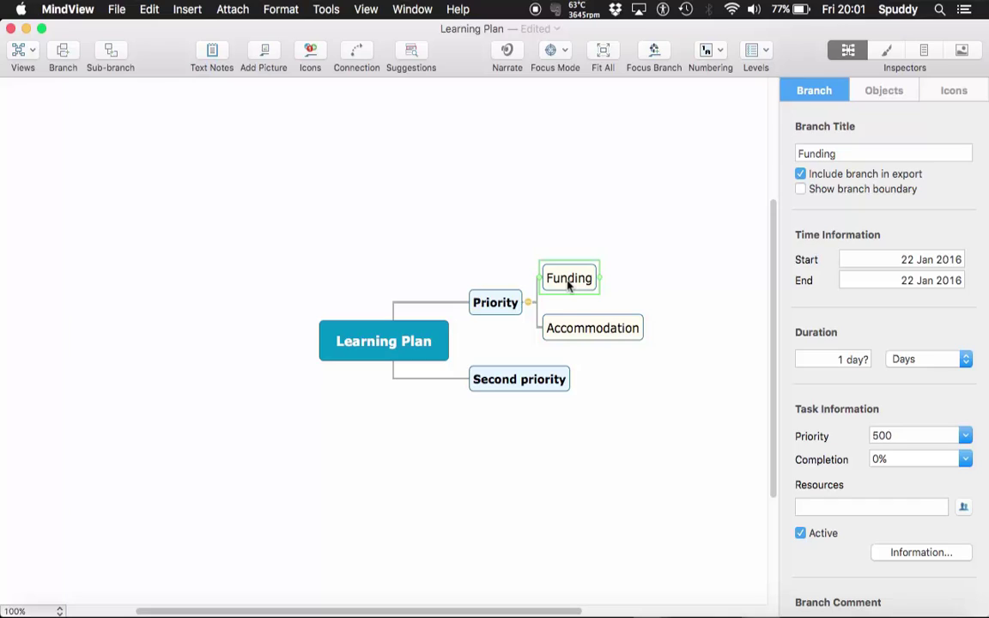
{"action": "left_click", "coordinate": [580, 333]}
{"action": "left_click", "coordinate": [562, 282]}
{"action": "left_click", "coordinate": [507, 297]}
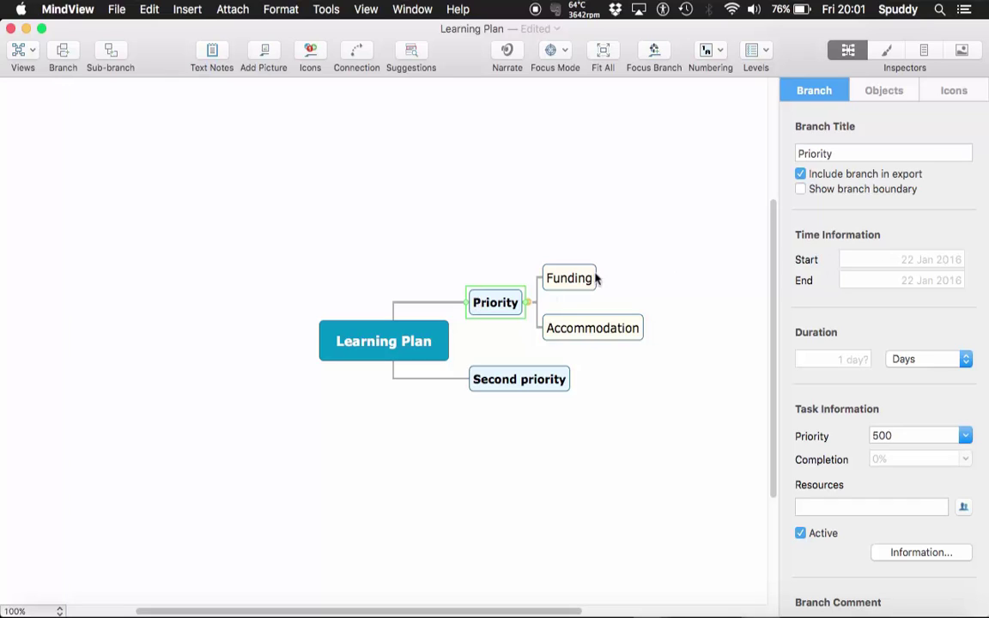
{"action": "left_click", "coordinate": [557, 279]}
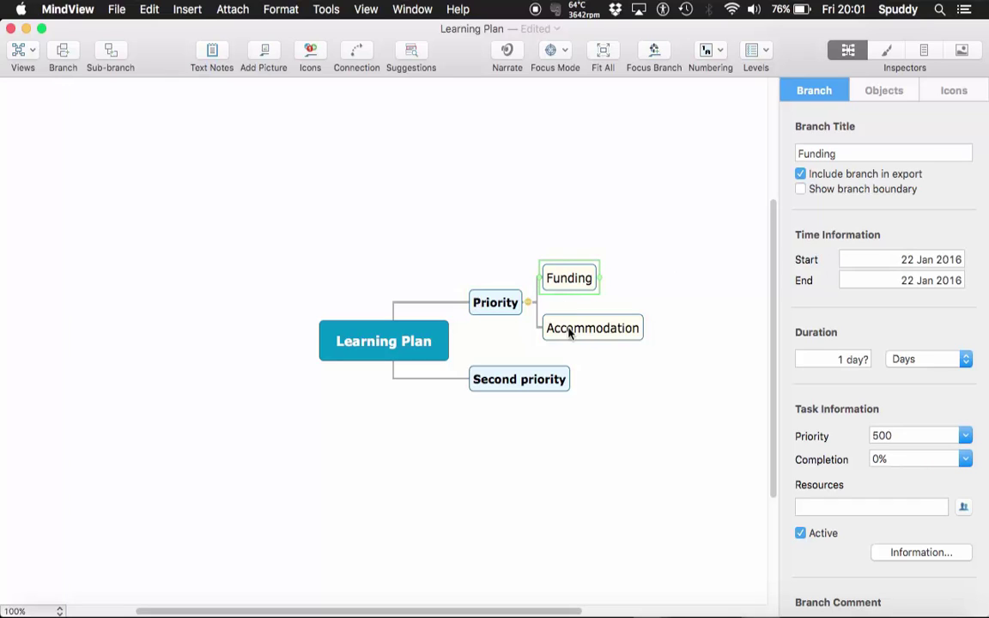
Step: Compare the time information of Accommodation, Funding and Priority, and view the duration units offered for the Priority branch
{"action": "left_click", "coordinate": [572, 331]}
{"action": "left_click", "coordinate": [567, 282]}
{"action": "left_click", "coordinate": [489, 311]}
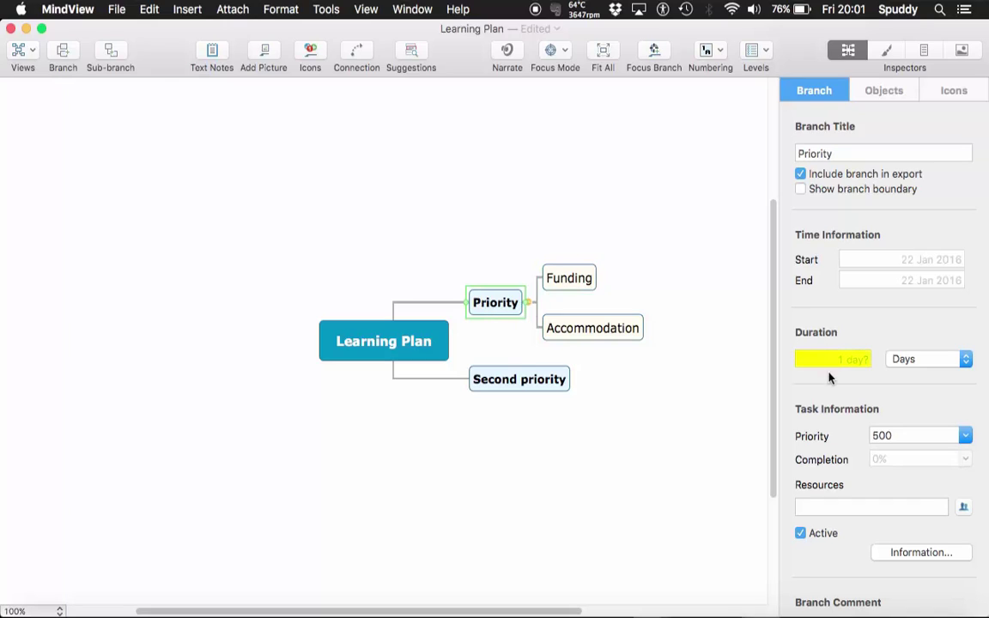
{"action": "left_click", "coordinate": [966, 361]}
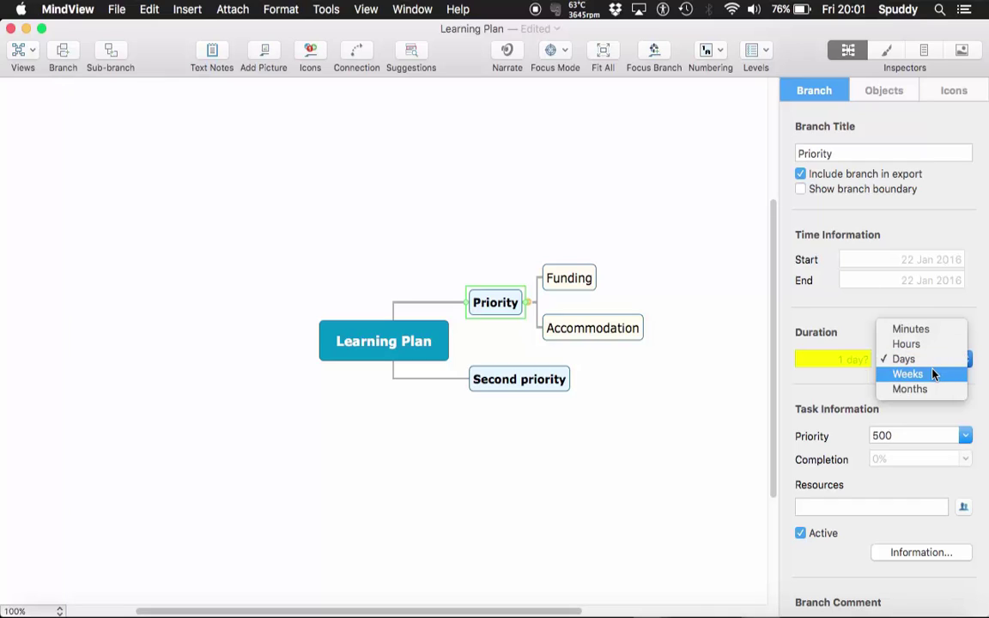
{"action": "left_click", "coordinate": [694, 346]}
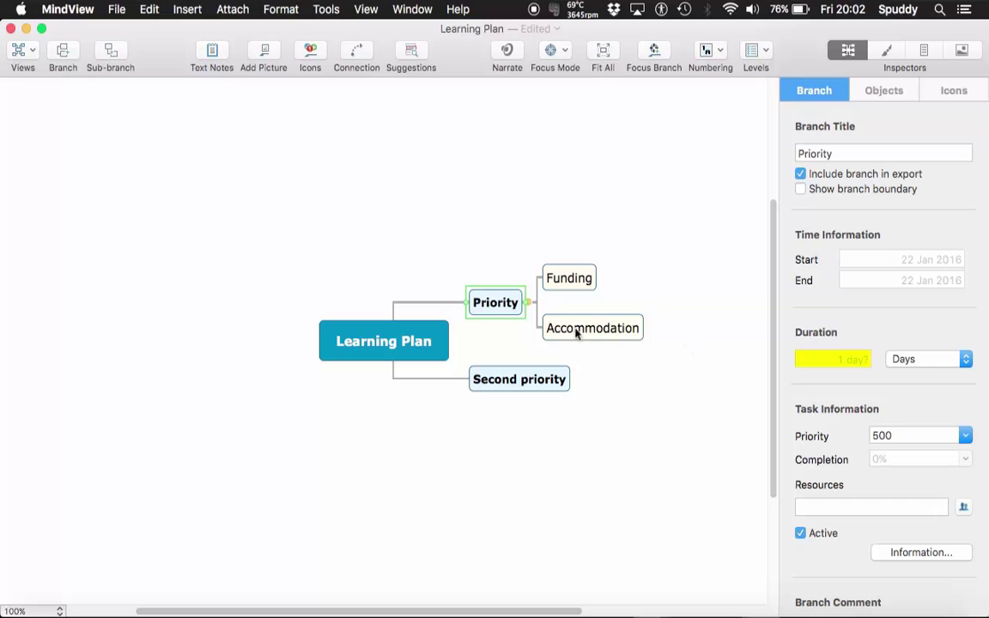
Step: Set the duration of the Funding sub-branch to 2 months
{"action": "left_click", "coordinate": [568, 275]}
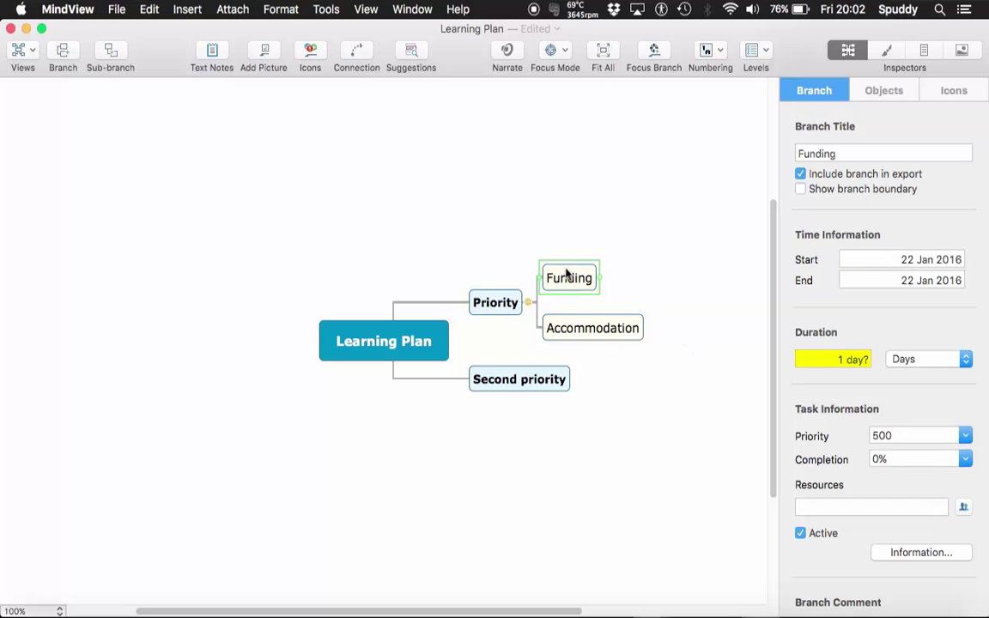
{"action": "left_click", "coordinate": [909, 360]}
{"action": "left_click", "coordinate": [910, 389]}
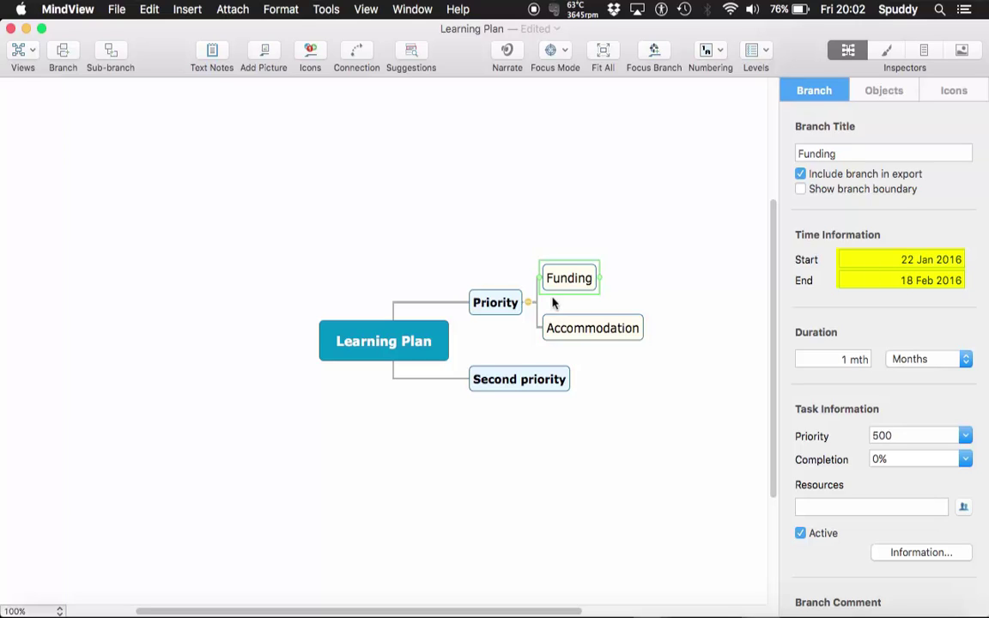
{"action": "left_click", "coordinate": [847, 360]}
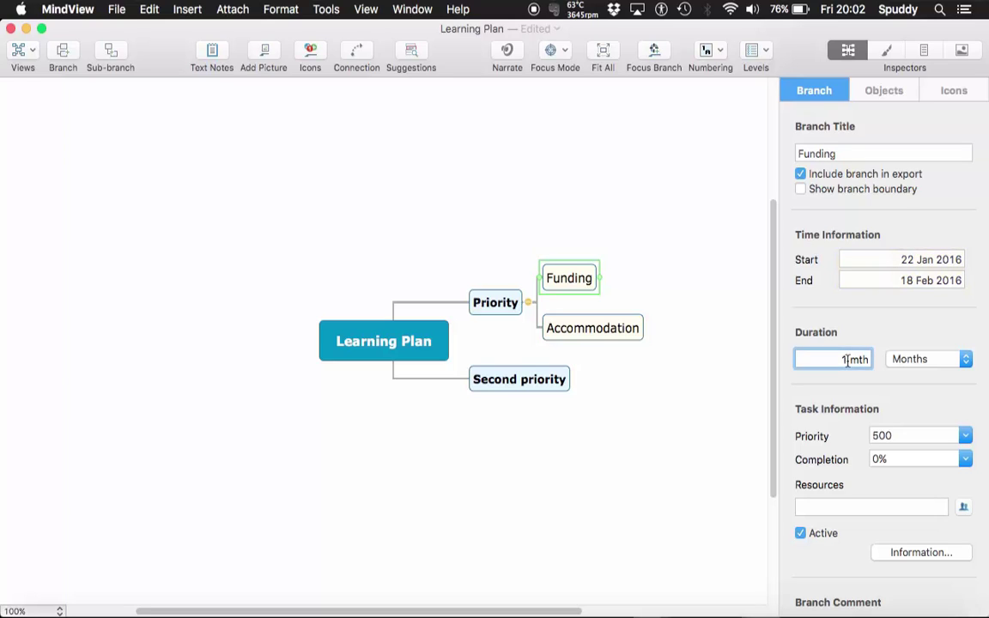
{"action": "key", "text": "BackSpace"}
{"action": "type", "text": "2"}
{"action": "key", "text": "Return"}
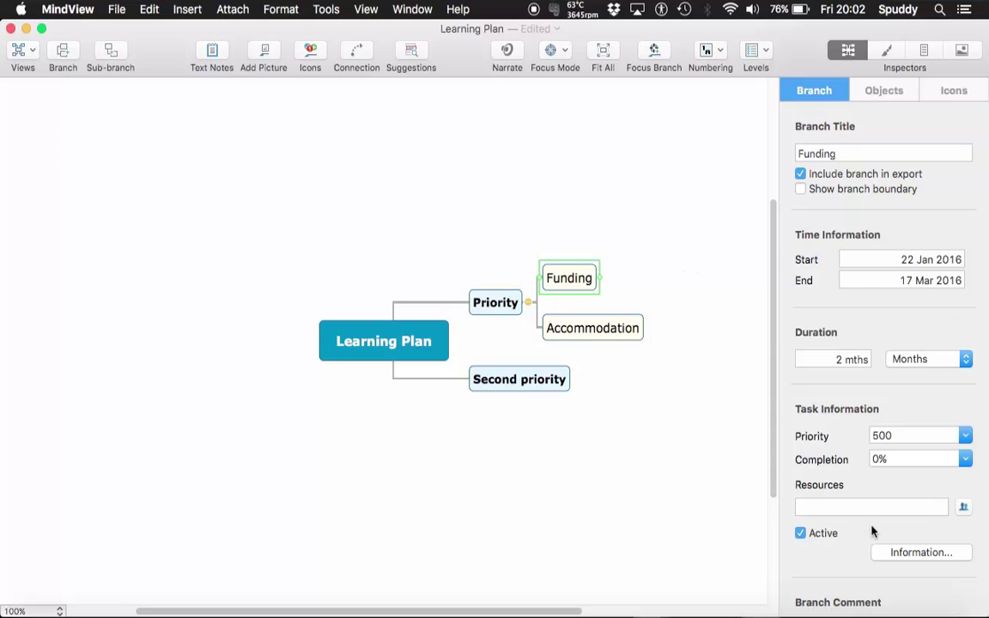
Step: Show the Start/End Time branch data beneath the Funding sub-branch
{"action": "scroll", "coordinate": [872, 531], "scroll_direction": "down", "scroll_amount": 5}
{"action": "scroll", "coordinate": [872, 532], "scroll_direction": "down", "scroll_amount": 2}
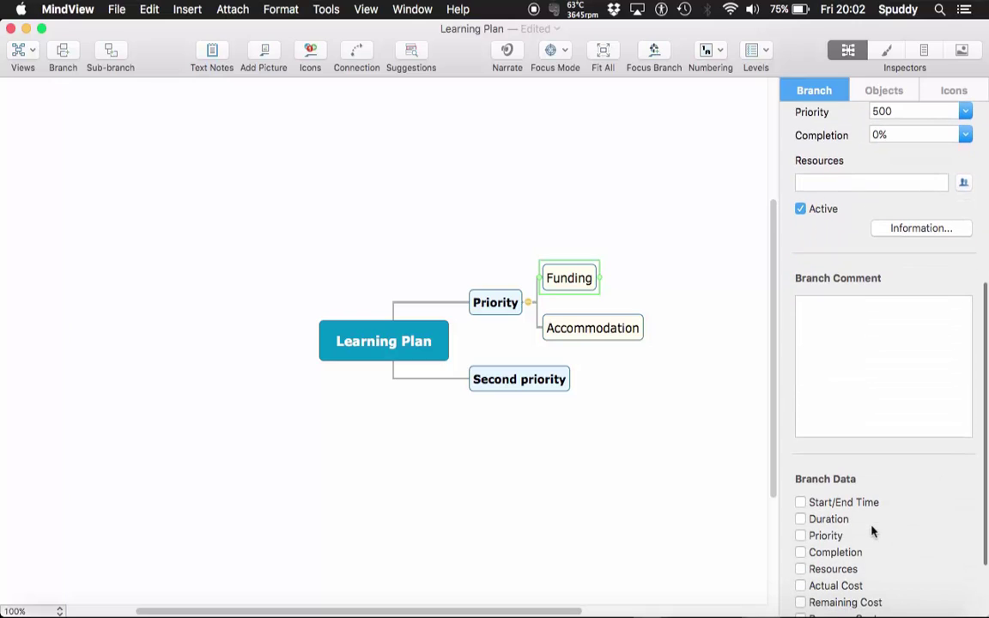
{"action": "left_click", "coordinate": [801, 503]}
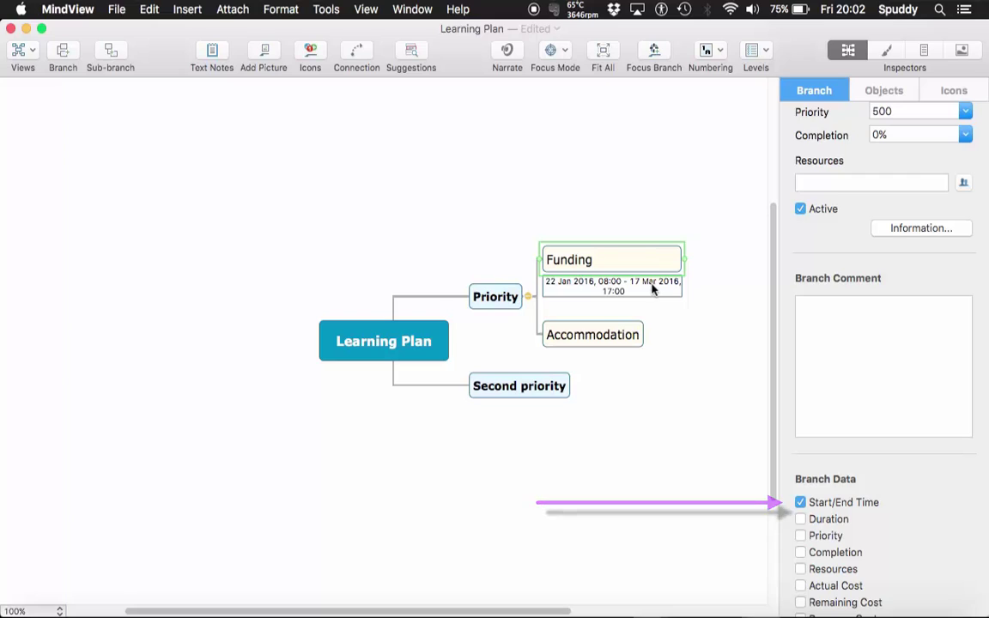
Step: Add the branch comment "Need to contact funding body." to Funding
{"action": "left_click", "coordinate": [816, 310]}
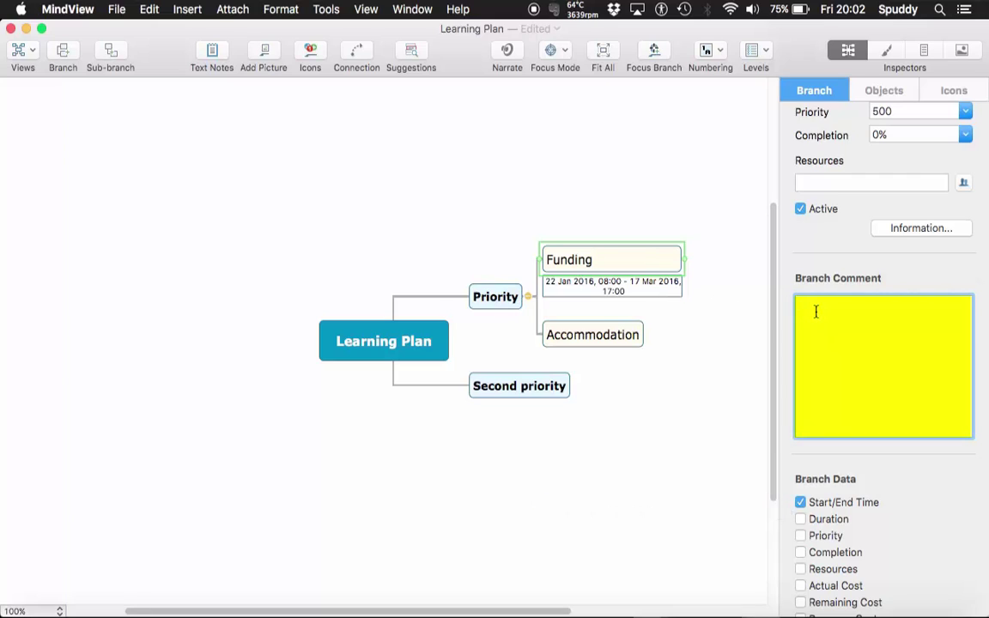
{"action": "type", "text": "Need to contact funding body."}
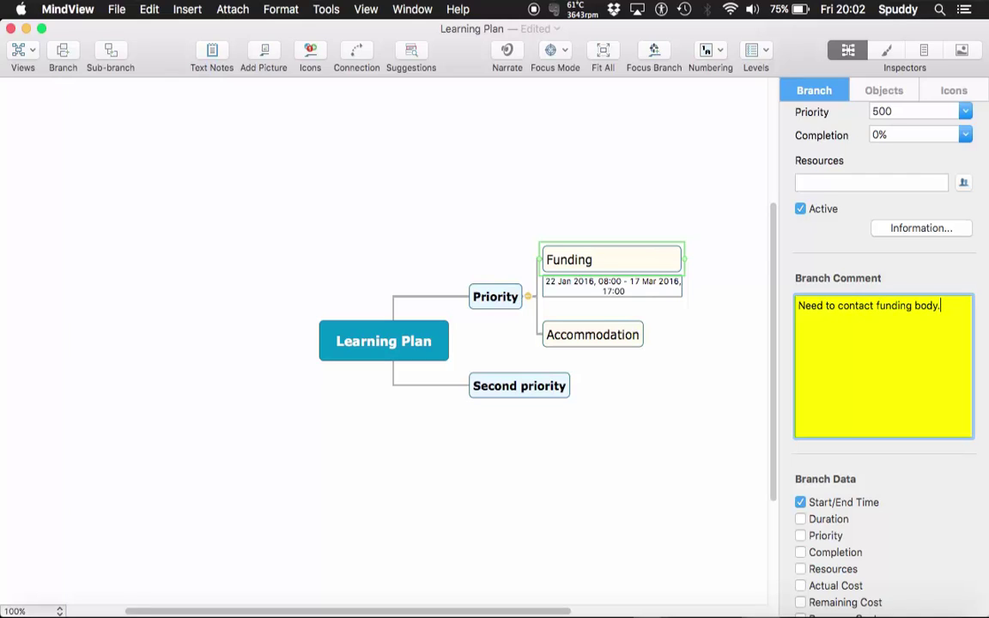
{"action": "key", "text": "super+a"}
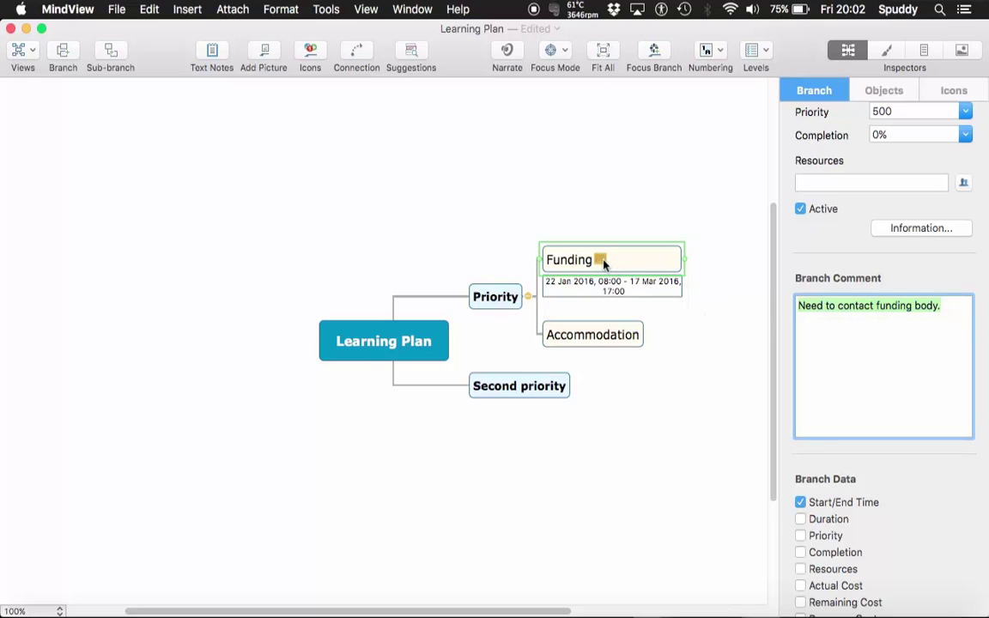
{"action": "left_click", "coordinate": [673, 353]}
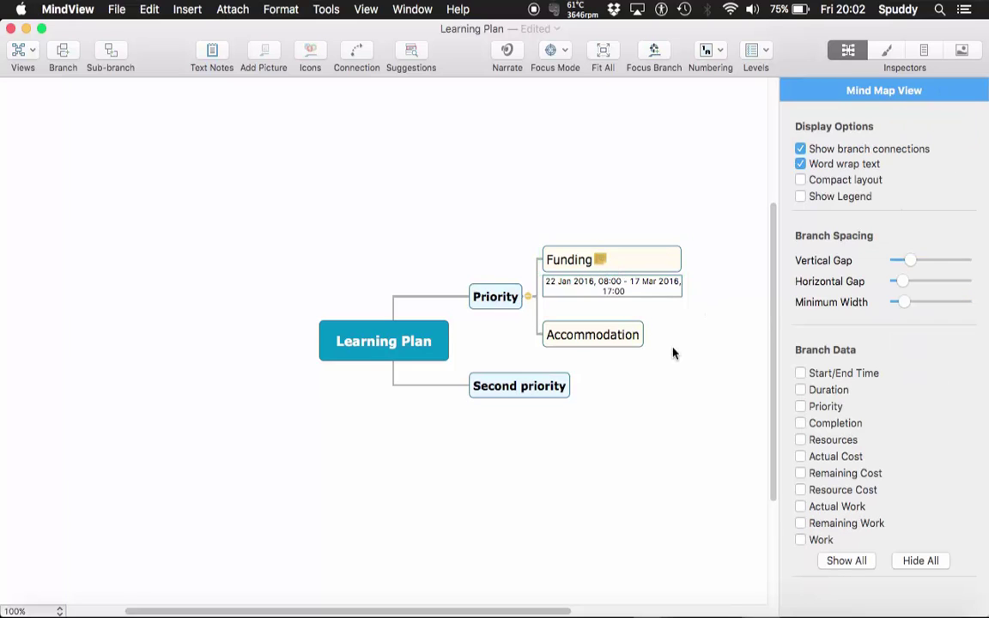
Step: Check the time information of Funding and its parent Priority branch, and view Funding's comment note
{"action": "left_click", "coordinate": [575, 267]}
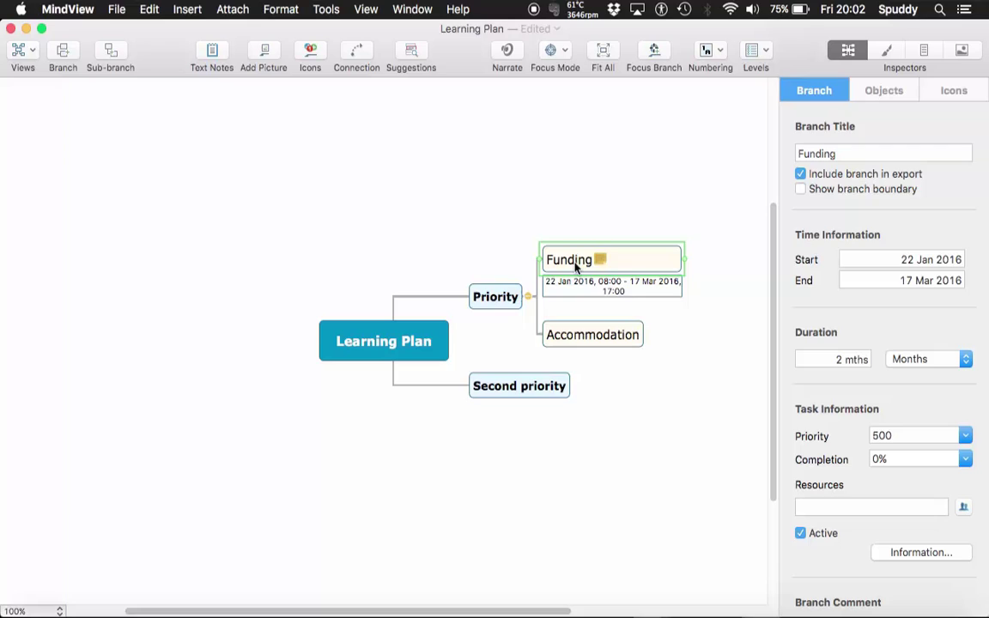
{"action": "left_click", "coordinate": [489, 295]}
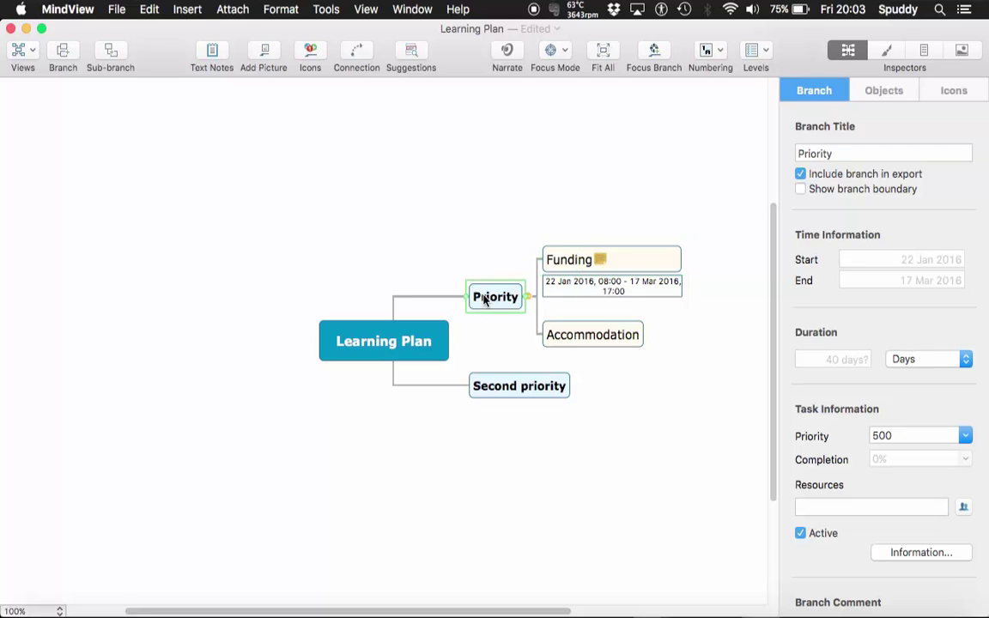
{"action": "left_click", "coordinate": [601, 263]}
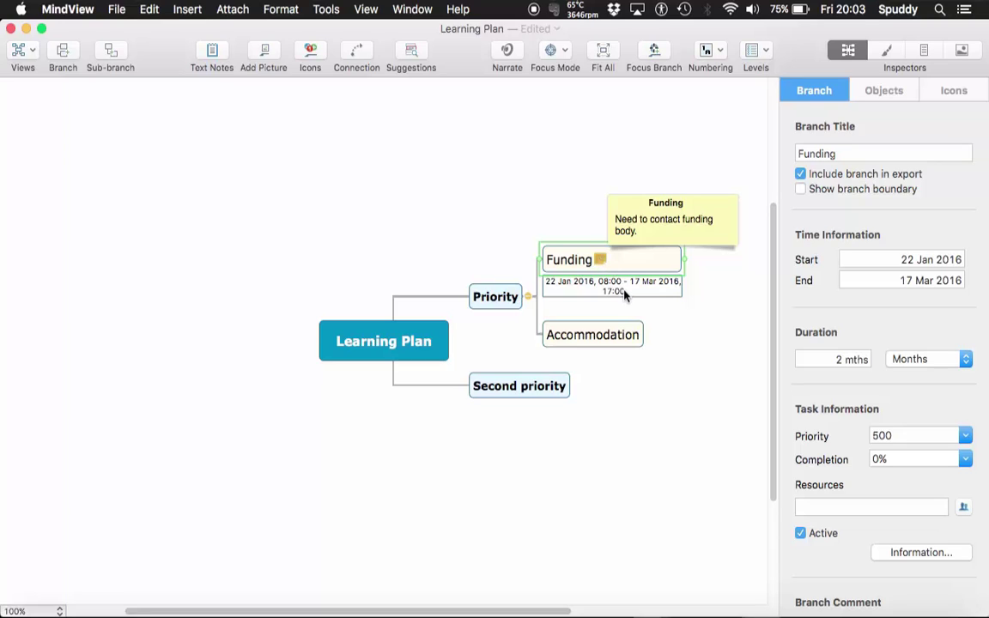
Step: Set the duration of the Accommodation sub-branch to 2 weeks
{"action": "left_click", "coordinate": [591, 342]}
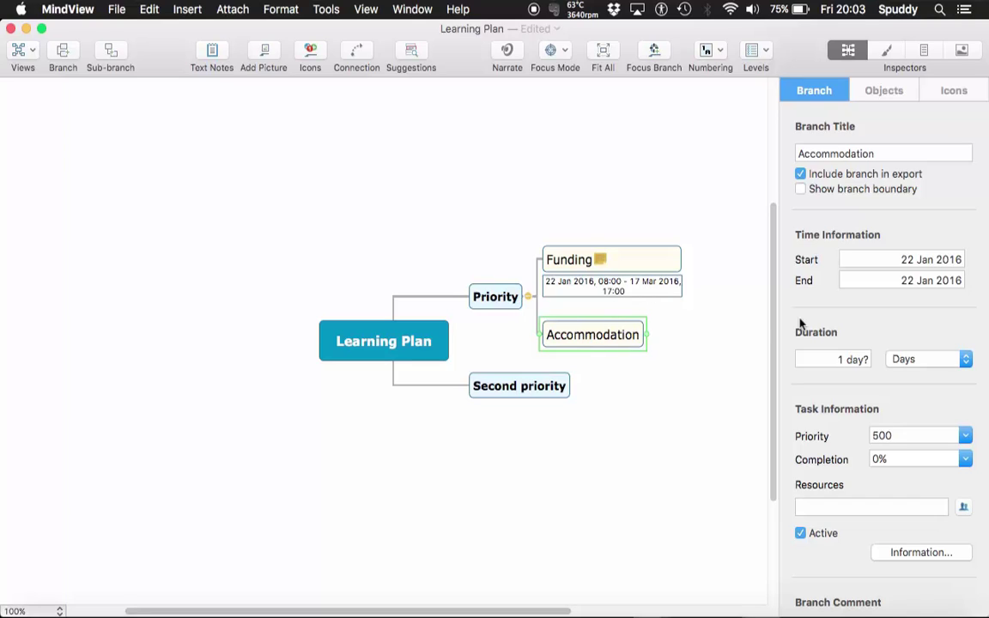
{"action": "left_click", "coordinate": [965, 361]}
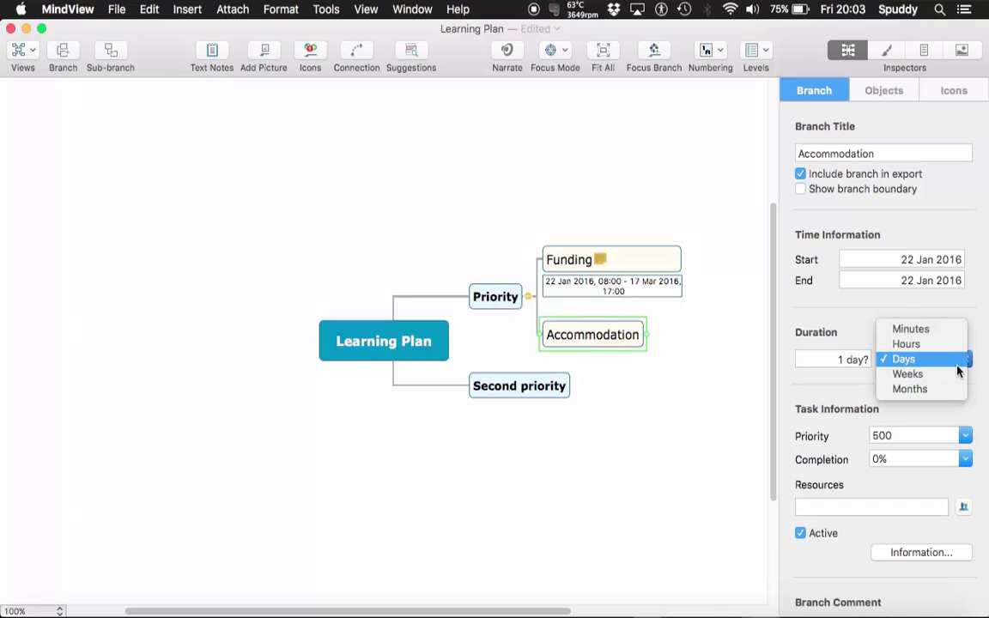
{"action": "left_click", "coordinate": [957, 378]}
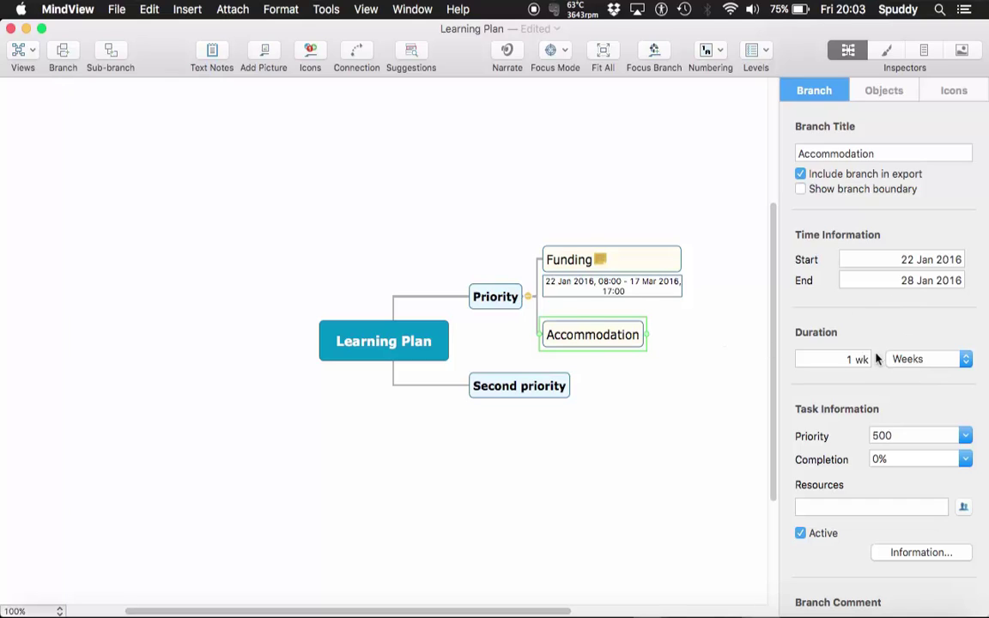
{"action": "left_click", "coordinate": [855, 361]}
{"action": "key", "text": "BackSpace"}
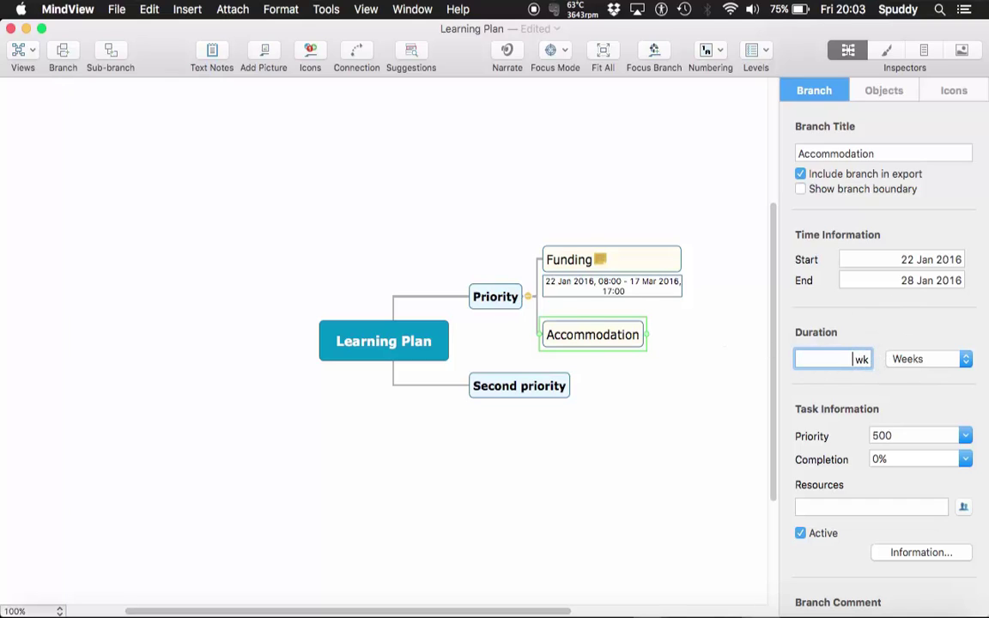
{"action": "type", "text": "2"}
{"action": "key", "text": "Return"}
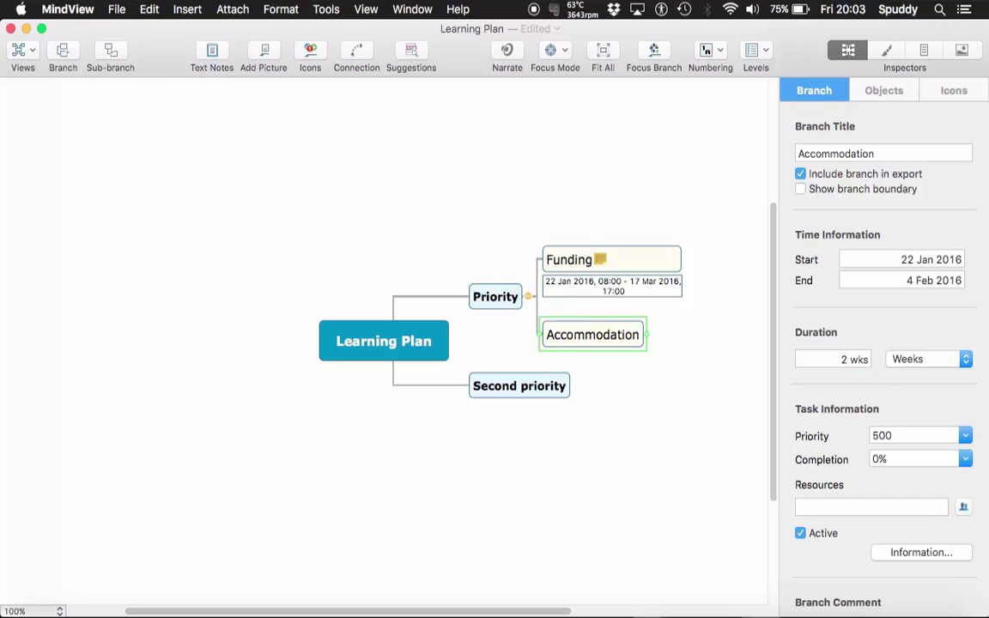
Step: Set Accommodation's start date to 18 Mar 2016 using the calendar
{"action": "left_click", "coordinate": [914, 259]}
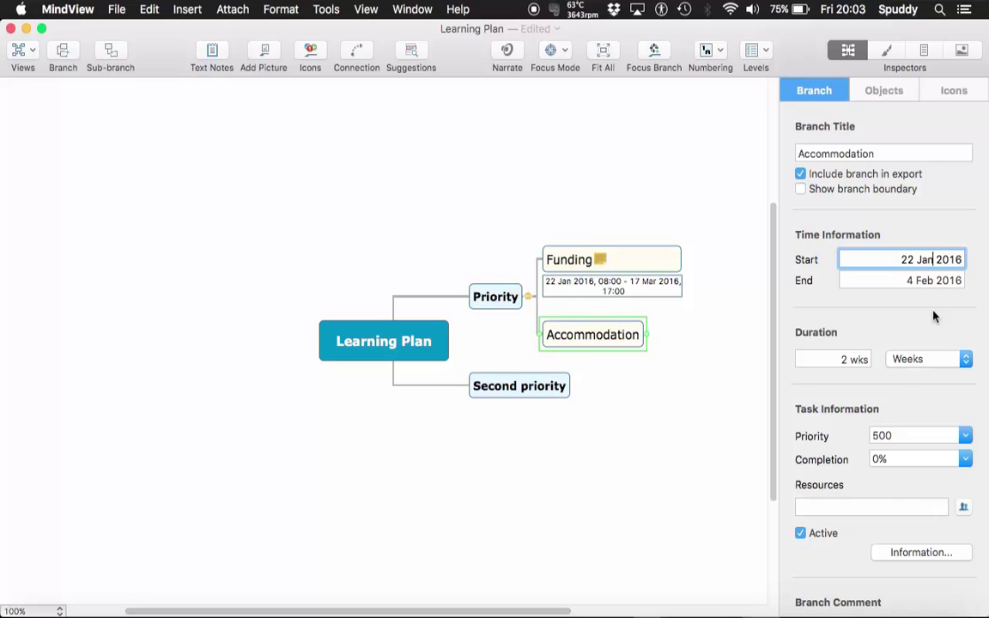
{"action": "key", "text": "BackSpace"}
{"action": "key", "text": "BackSpace"}
{"action": "key", "text": "BackSpace"}
{"action": "key", "text": "BackSpace"}
{"action": "key", "text": "BackSpace"}
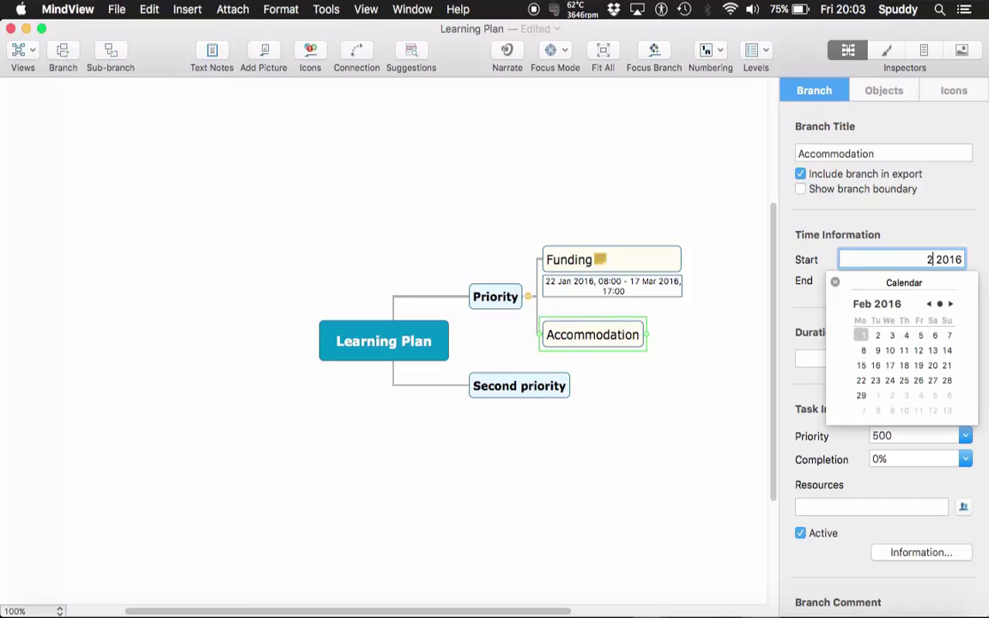
{"action": "left_click", "coordinate": [951, 305]}
{"action": "left_click", "coordinate": [951, 305]}
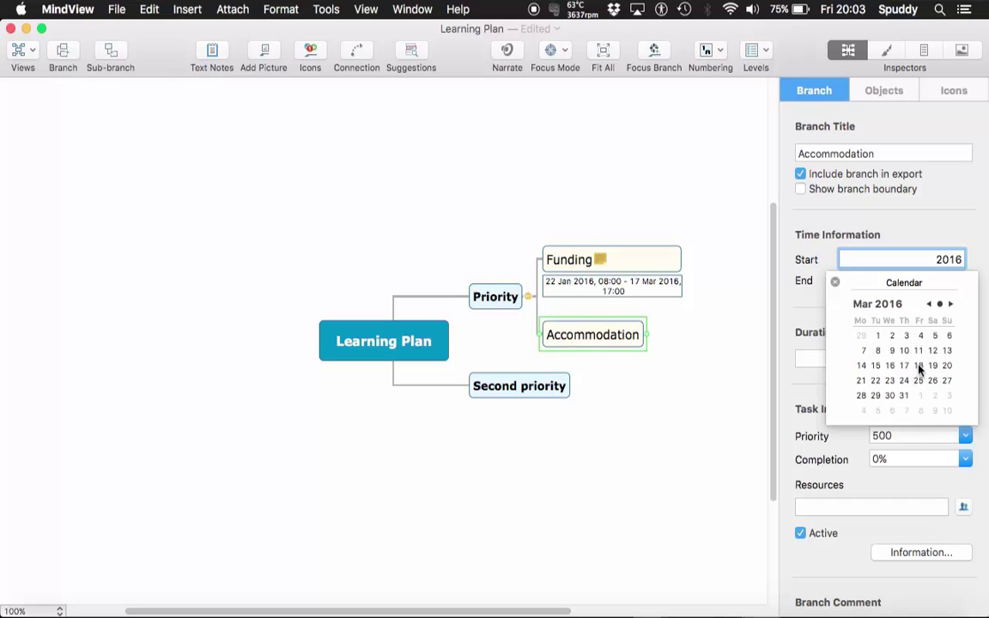
{"action": "left_click", "coordinate": [919, 365]}
{"action": "left_click", "coordinate": [836, 284]}
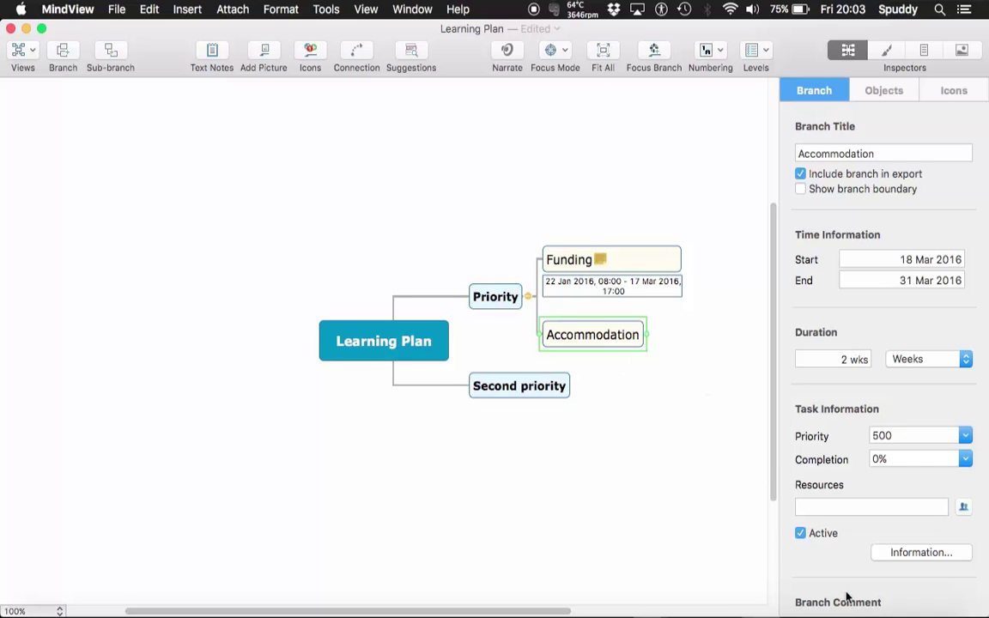
Step: Show the Start/End Time branch data beneath the Accommodation sub-branch
{"action": "scroll", "coordinate": [846, 597], "scroll_direction": "down", "scroll_amount": 5}
{"action": "scroll", "coordinate": [847, 597], "scroll_direction": "down", "scroll_amount": 5}
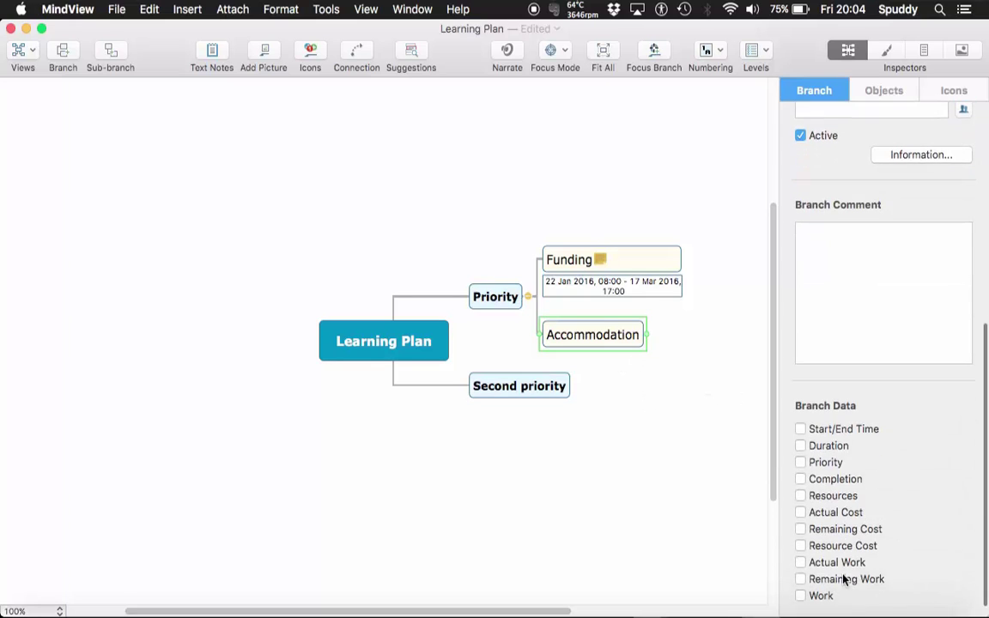
{"action": "left_click", "coordinate": [800, 430]}
Step: Add the branch comment "Nice small bedsit" to Accommodation
{"action": "left_click", "coordinate": [835, 245]}
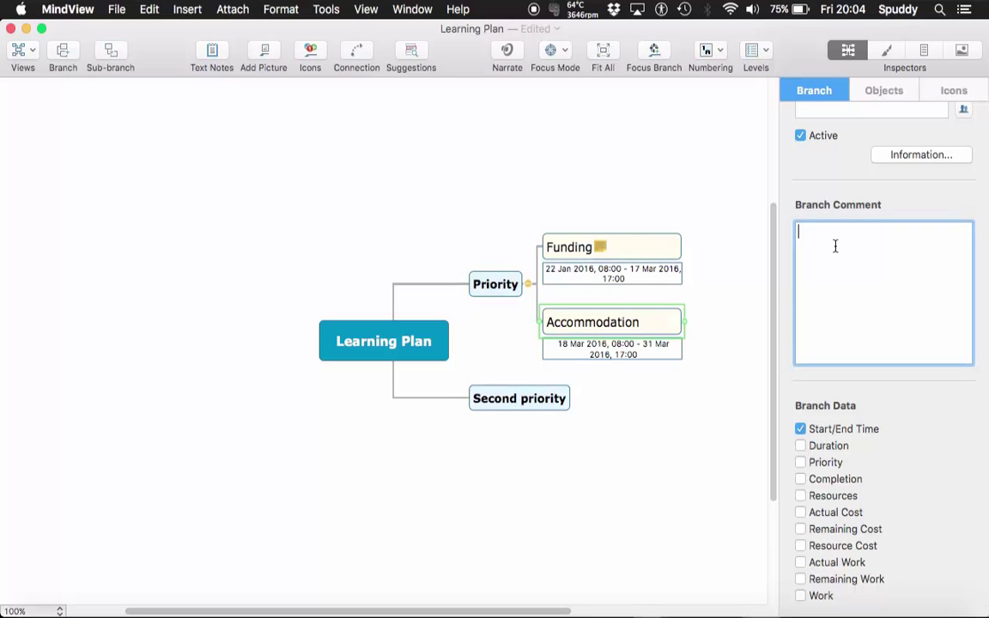
{"action": "type", "text": "Nice small bedsit"}
{"action": "key", "text": "super+a"}
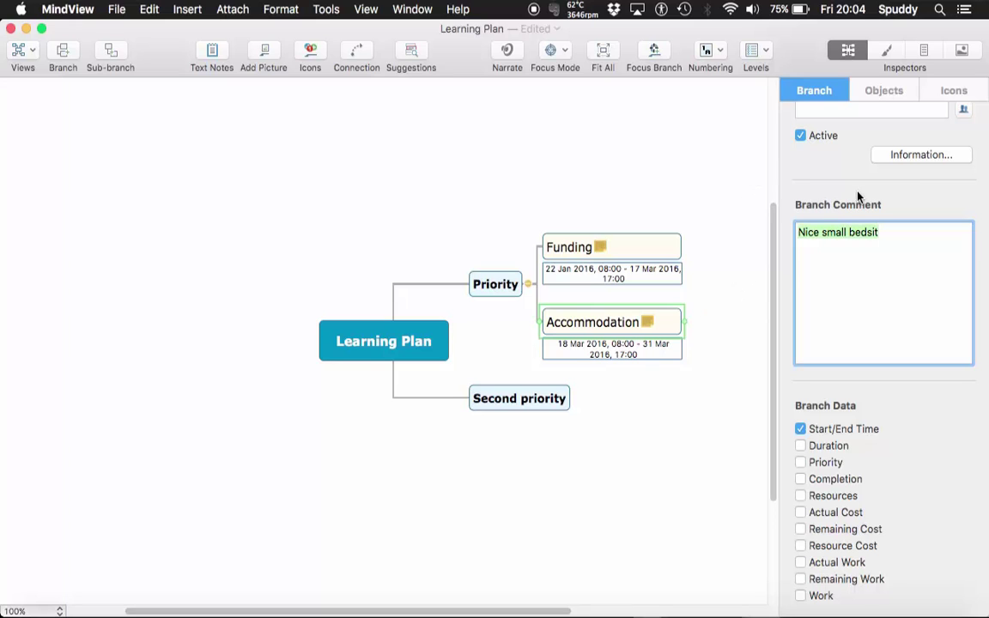
Step: Examine Accommodation's task information, including its priority field and the available completion percentages
{"action": "scroll", "coordinate": [859, 195], "scroll_direction": "up", "scroll_amount": 5}
{"action": "scroll", "coordinate": [859, 196], "scroll_direction": "up", "scroll_amount": 2}
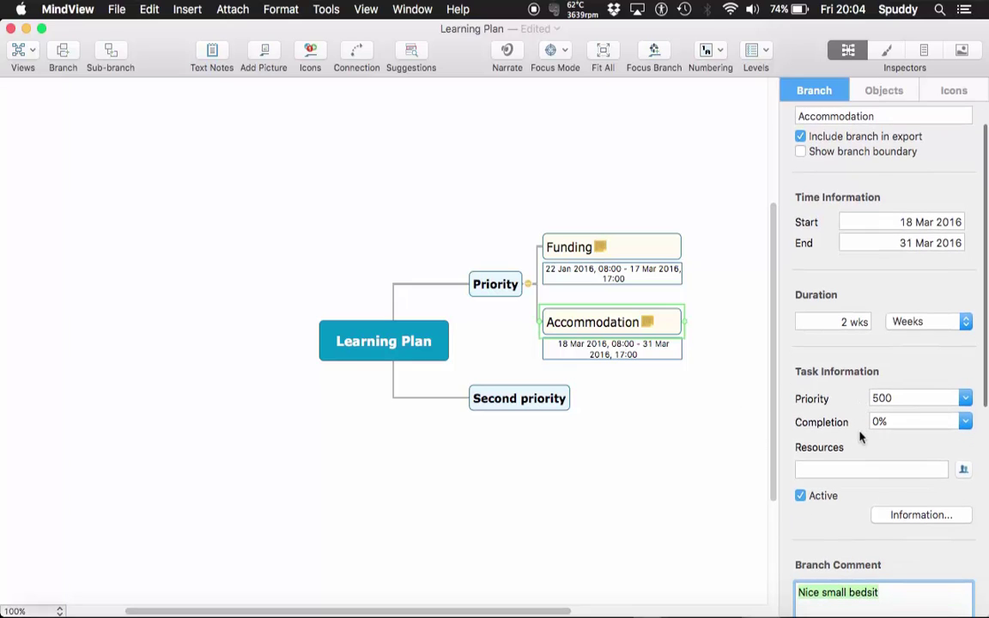
{"action": "scroll", "coordinate": [863, 436], "scroll_direction": "down", "scroll_amount": 1}
{"action": "left_click", "coordinate": [914, 400]}
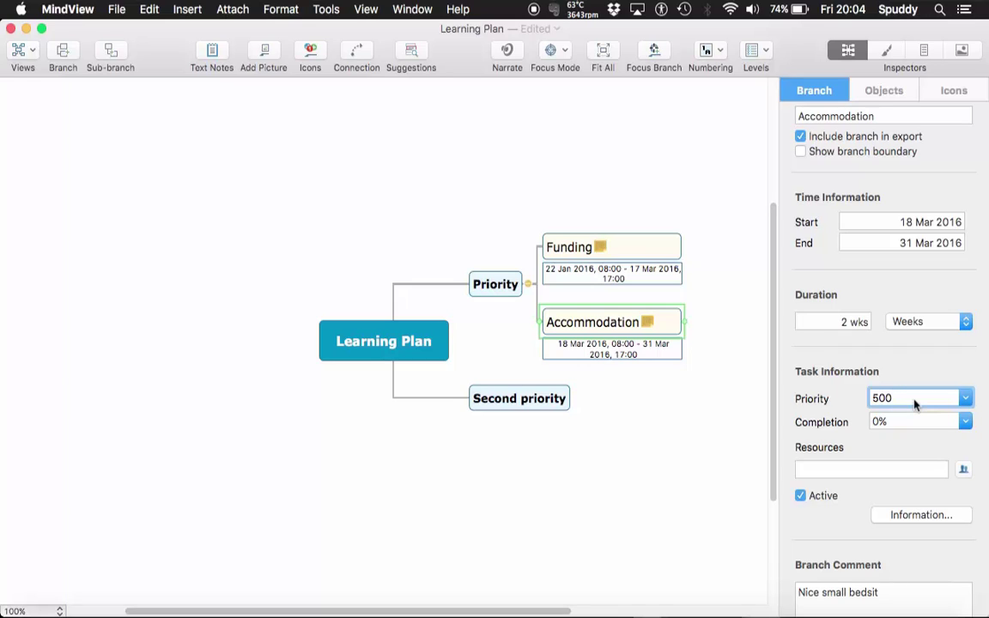
{"action": "scroll", "coordinate": [914, 404], "scroll_direction": "up", "scroll_amount": 3}
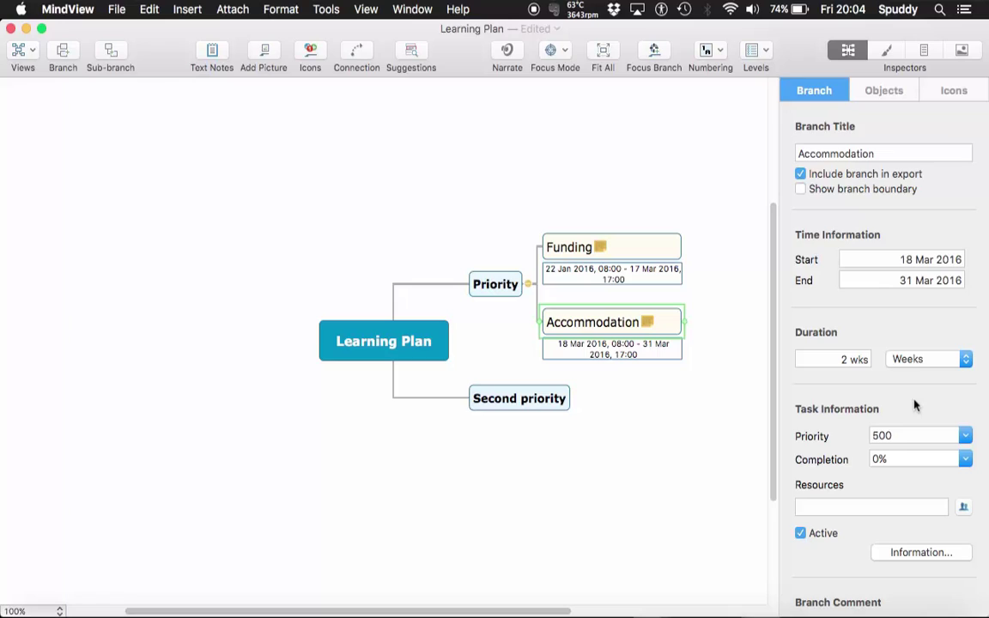
{"action": "left_click", "coordinate": [967, 461]}
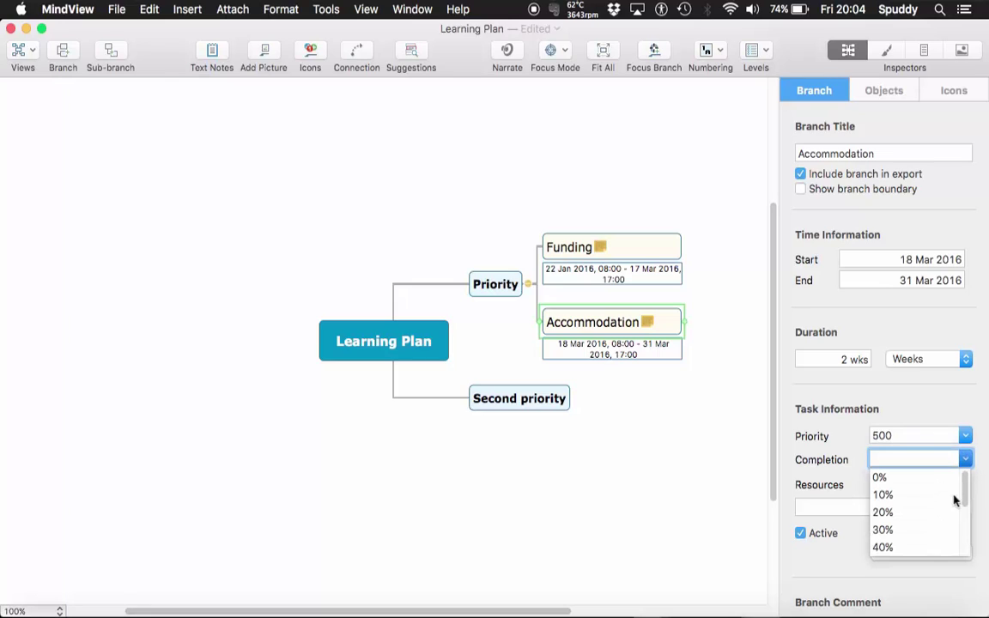
{"action": "left_click", "coordinate": [983, 427]}
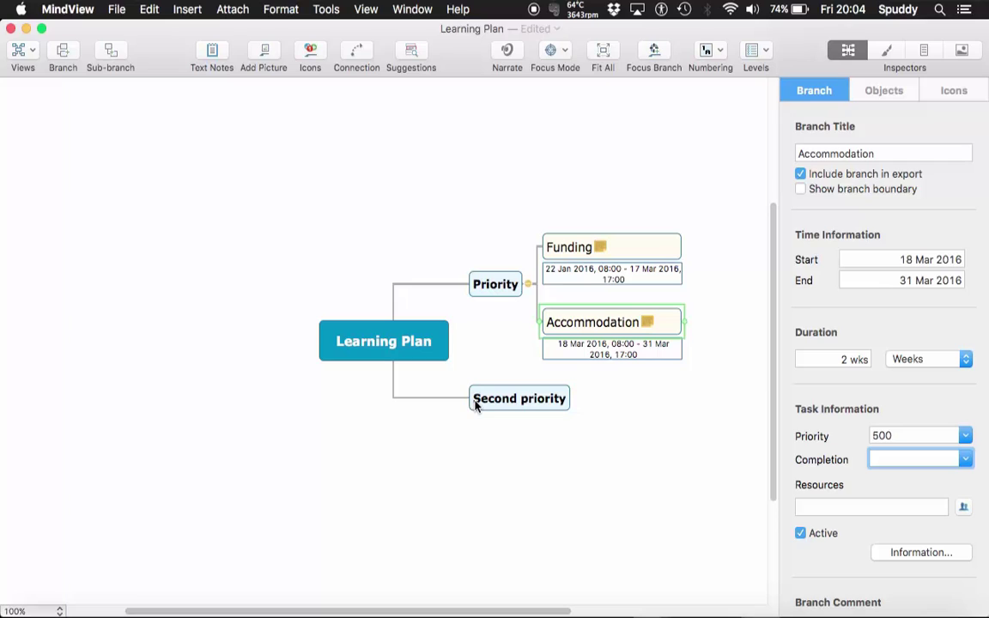
Step: Switch the Learning Plan from the mind map to the Gantt view
{"action": "left_click", "coordinate": [27, 53]}
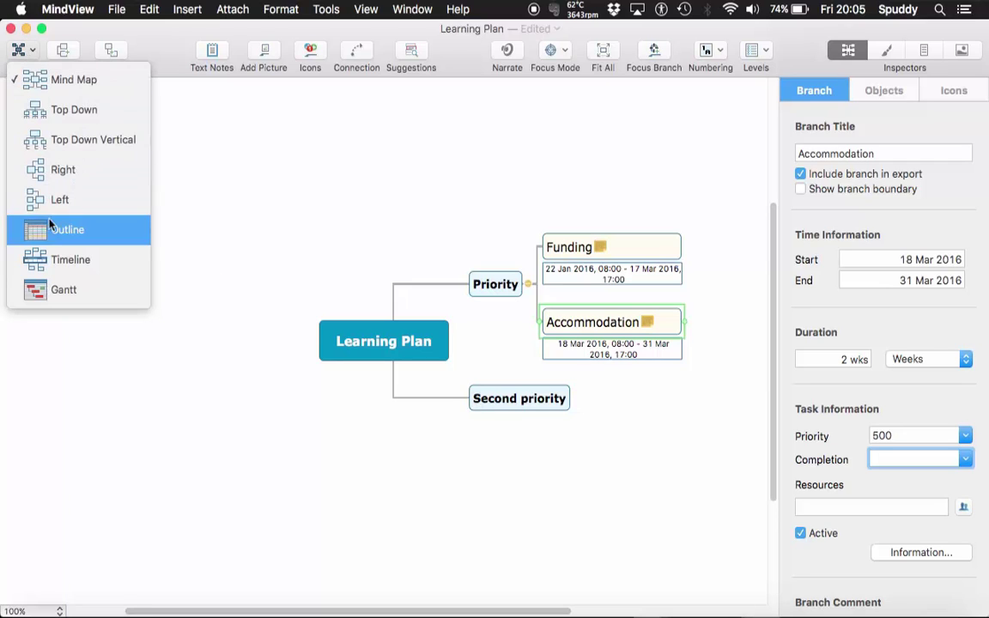
{"action": "left_click", "coordinate": [71, 291]}
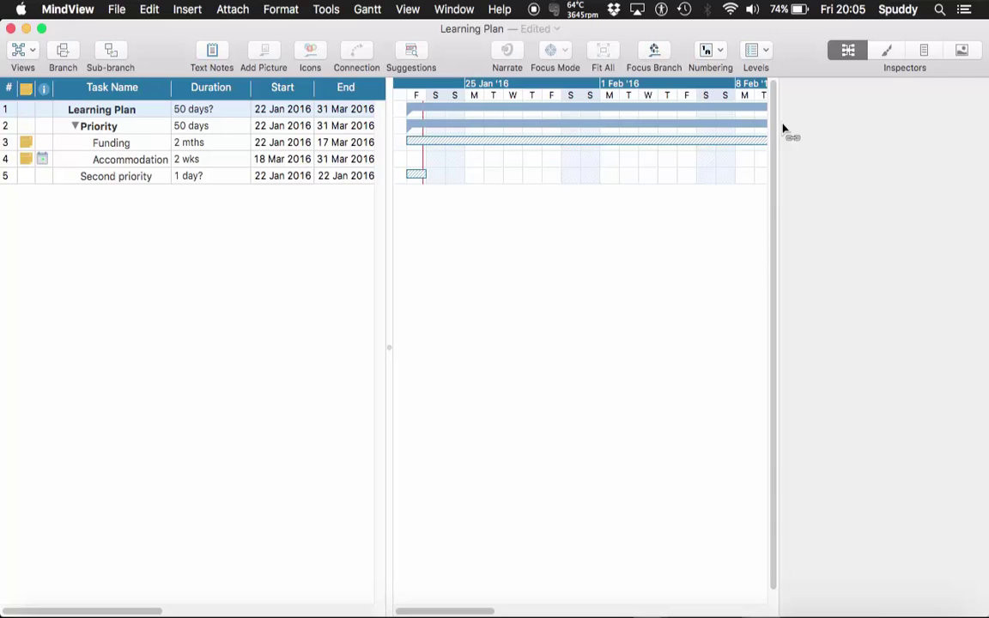
Step: Move the Accommodation bar to start on 21 Mar 2016 and extend the Funding bar to end on 18 Mar 2016
{"action": "left_click", "coordinate": [848, 51]}
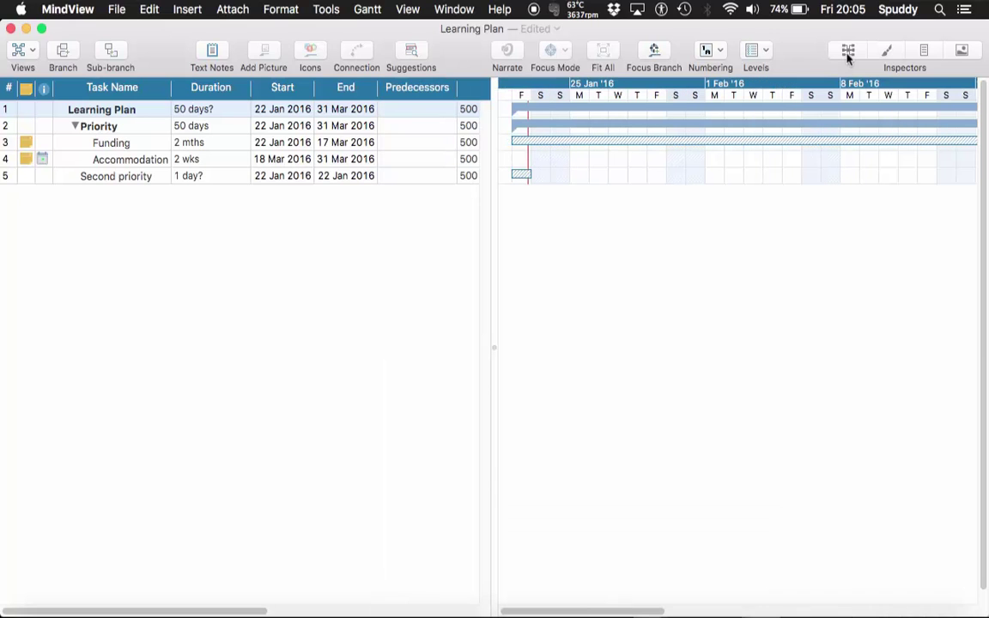
{"action": "scroll", "coordinate": [584, 612], "scroll_direction": "down", "scroll_amount": 1}
{"action": "left_click_drag", "start_coordinate": [596, 612], "coordinate": [877, 611]}
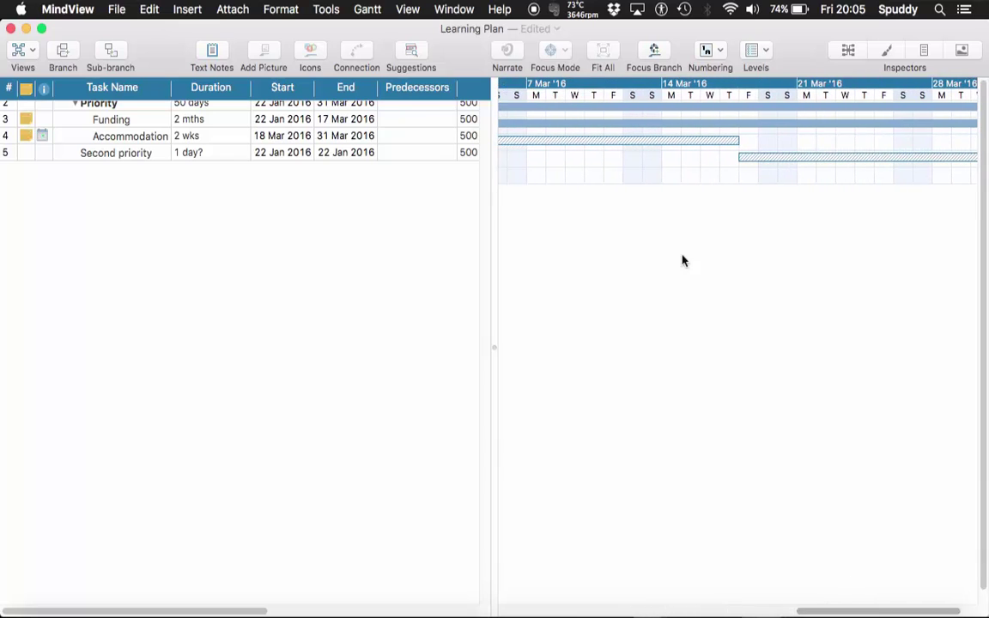
{"action": "left_click", "coordinate": [613, 145]}
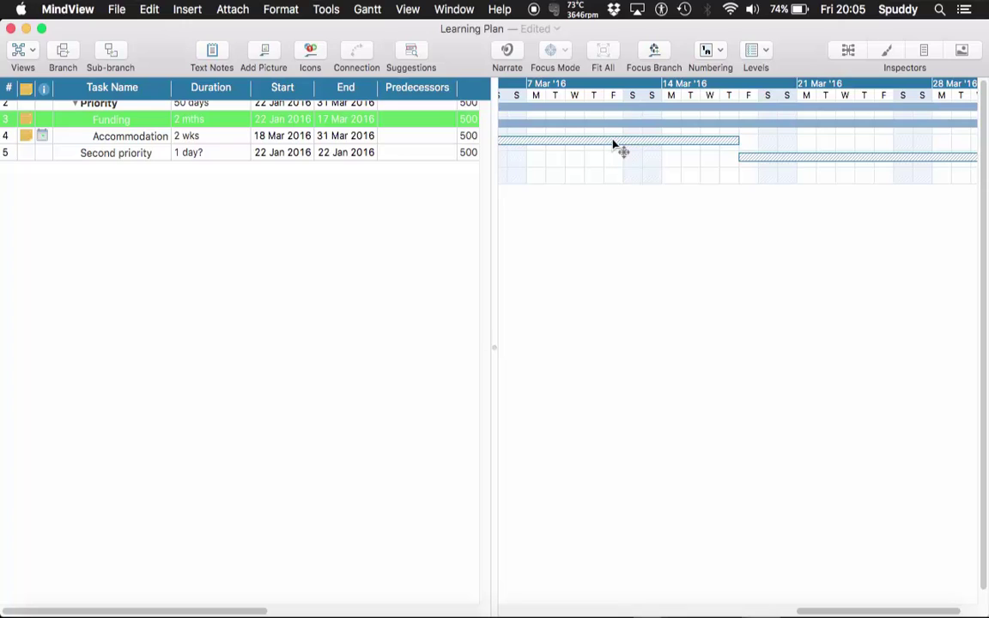
{"action": "left_click", "coordinate": [762, 157]}
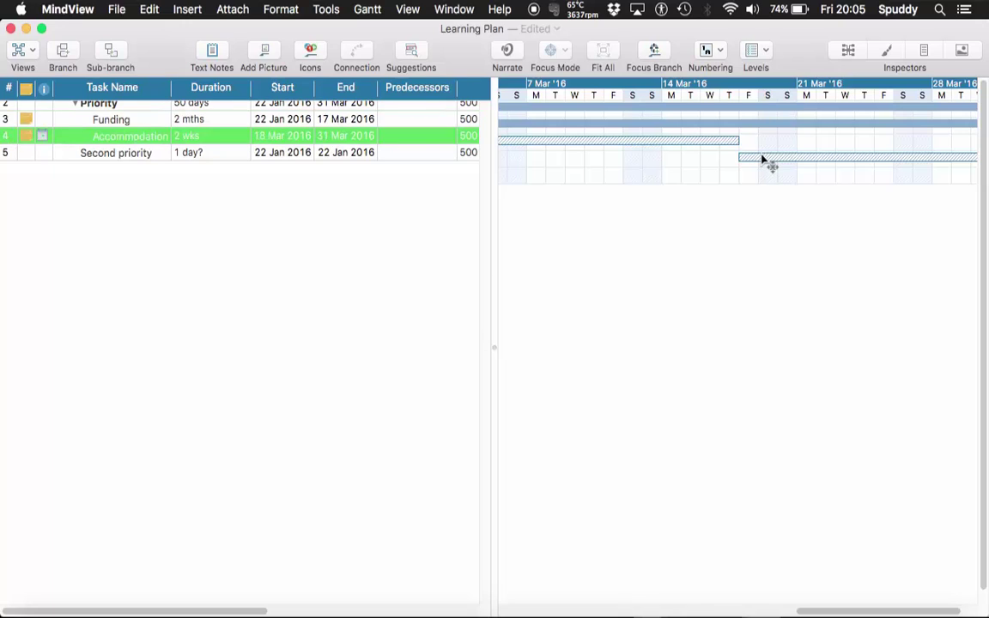
{"action": "left_click_drag", "start_coordinate": [762, 158], "coordinate": [820, 158]}
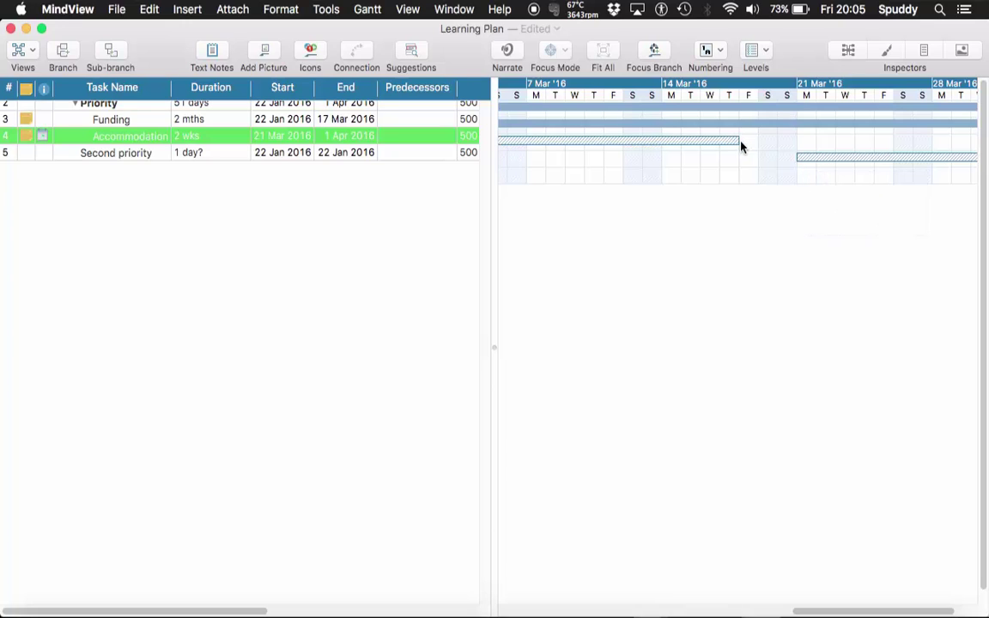
{"action": "left_click_drag", "start_coordinate": [740, 141], "coordinate": [759, 138]}
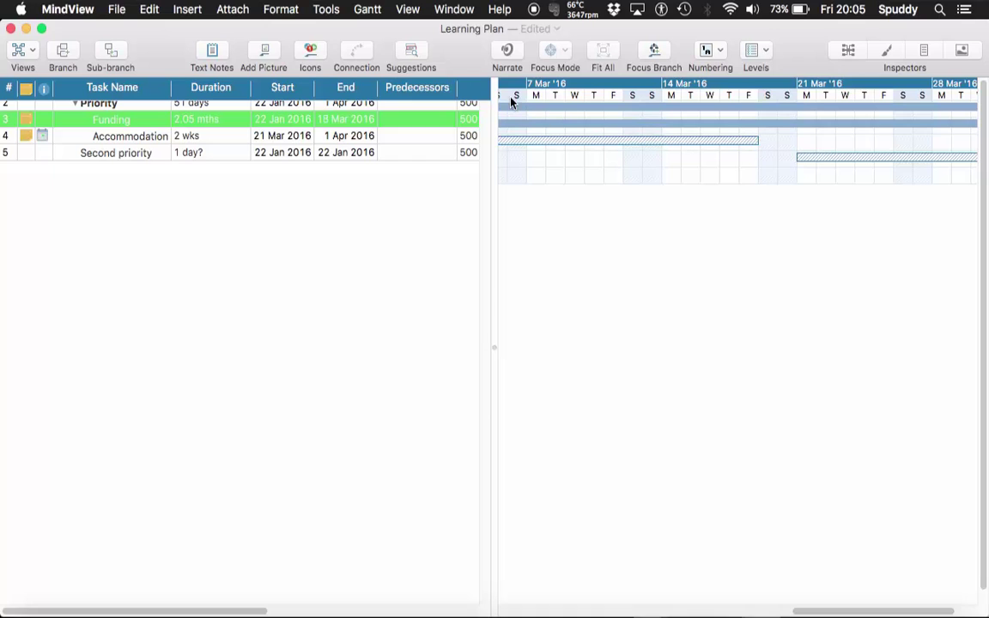
{"action": "left_click_drag", "start_coordinate": [495, 87], "coordinate": [393, 87]}
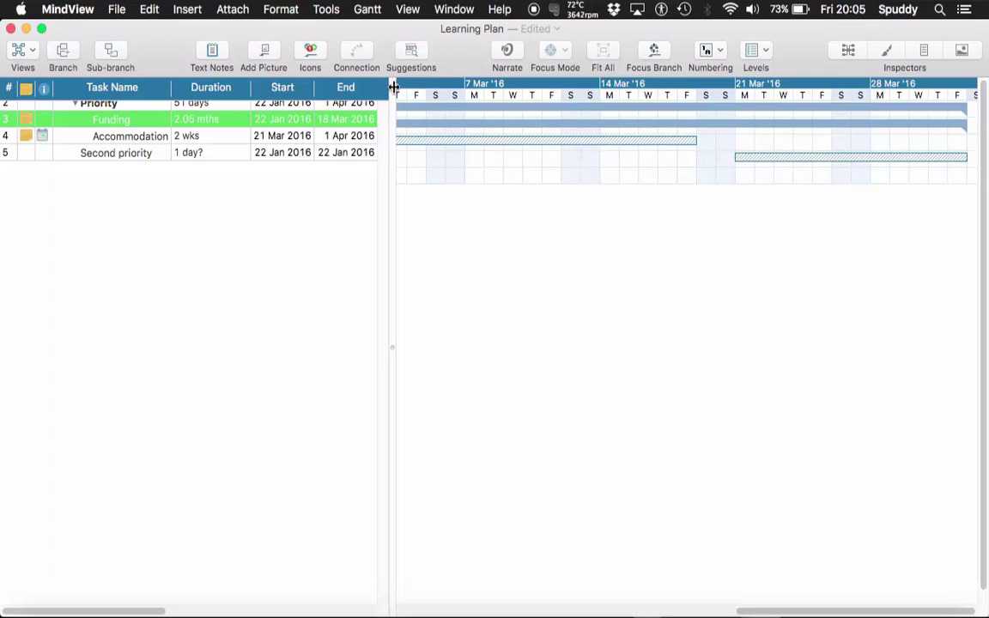
Step: Add a sub-branch named "Book removal" under Second priority in the Gantt task table
{"action": "left_click", "coordinate": [186, 155]}
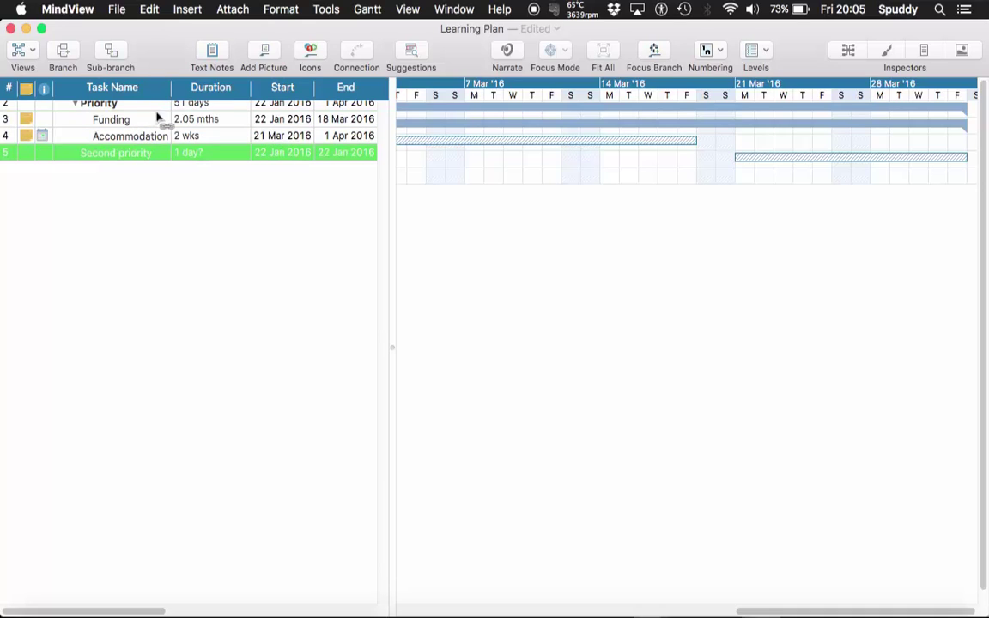
{"action": "right_click", "coordinate": [180, 157]}
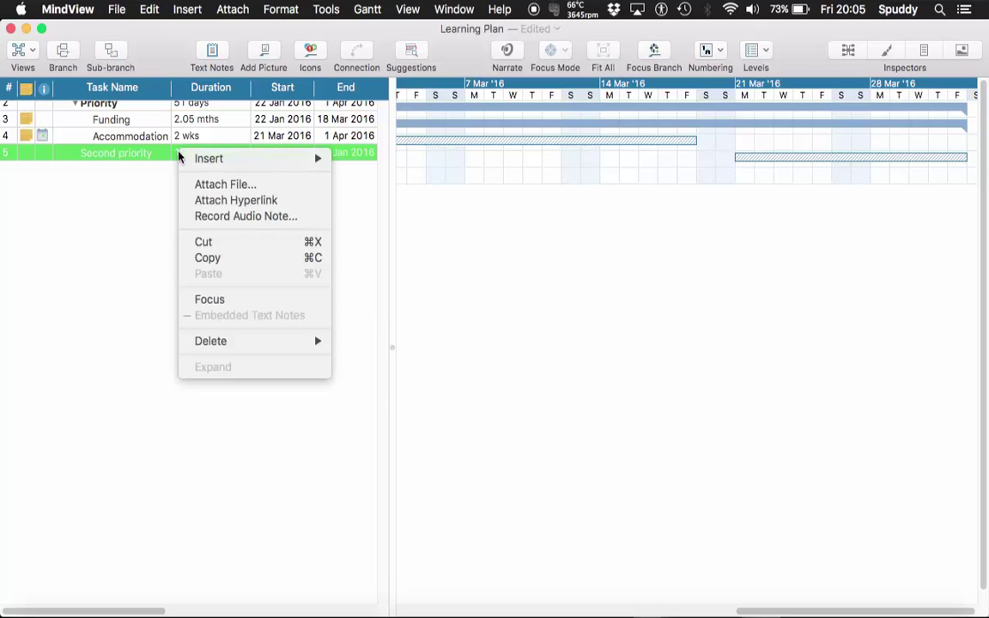
{"action": "mouse_move", "coordinate": [192, 161]}
{"action": "left_click", "coordinate": [111, 54]}
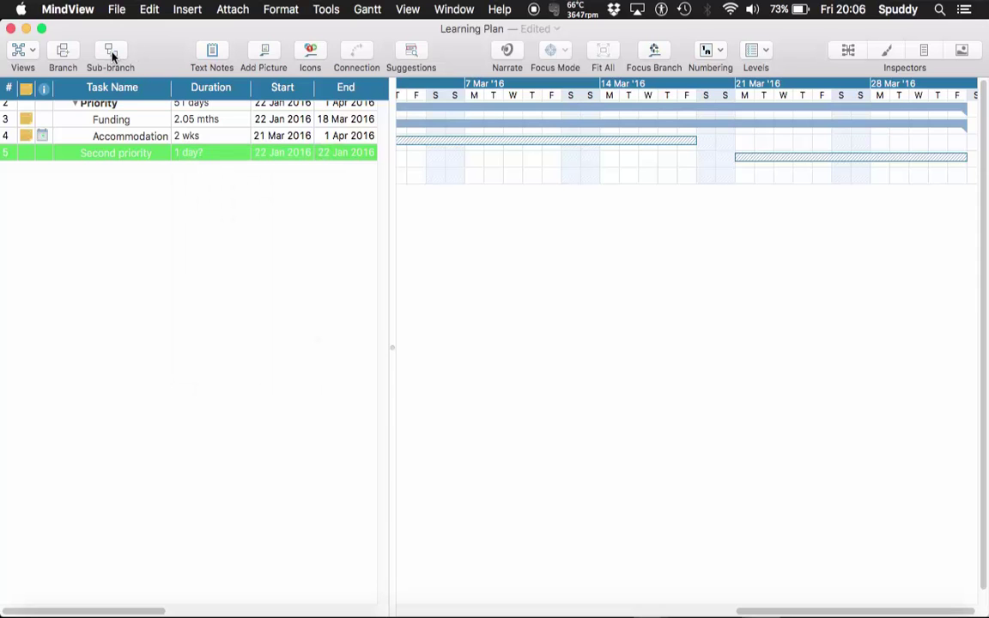
{"action": "left_click", "coordinate": [112, 54]}
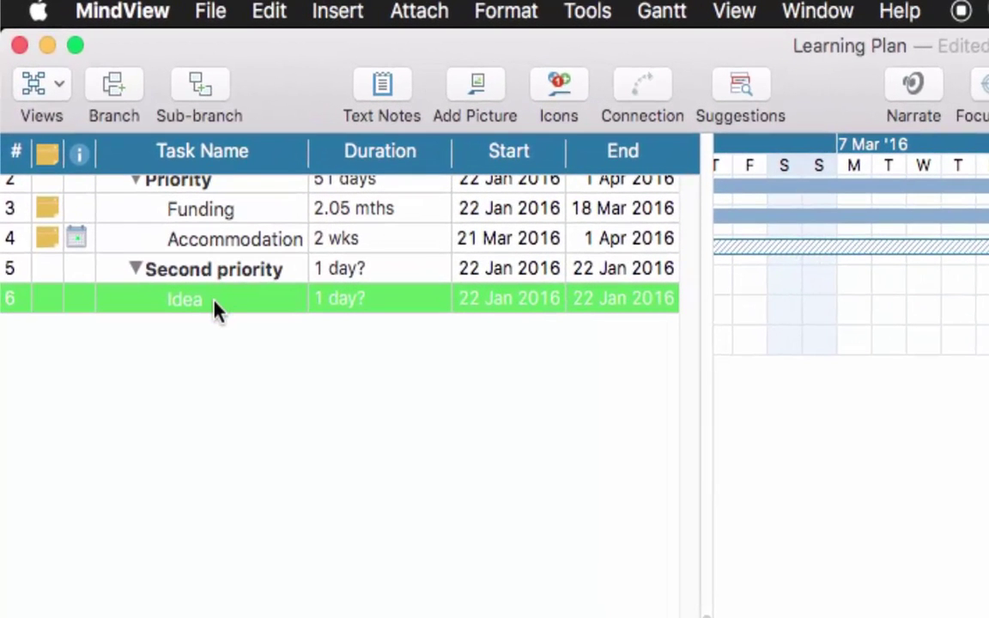
{"action": "double_click", "coordinate": [214, 301]}
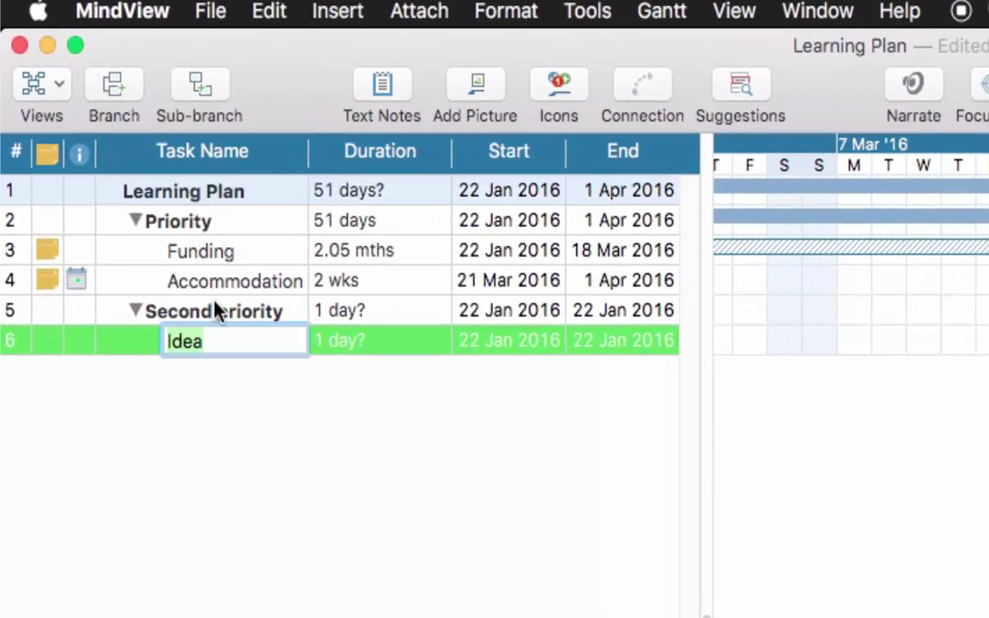
{"action": "type", "text": "Book remova"}
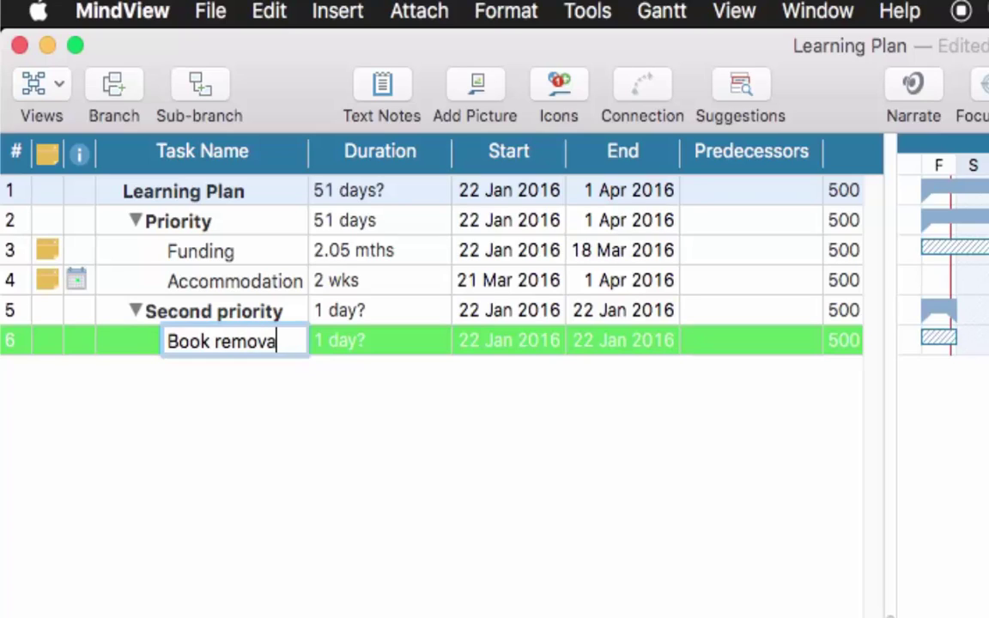
{"action": "type", "text": "l"}
{"action": "left_click", "coordinate": [303, 410]}
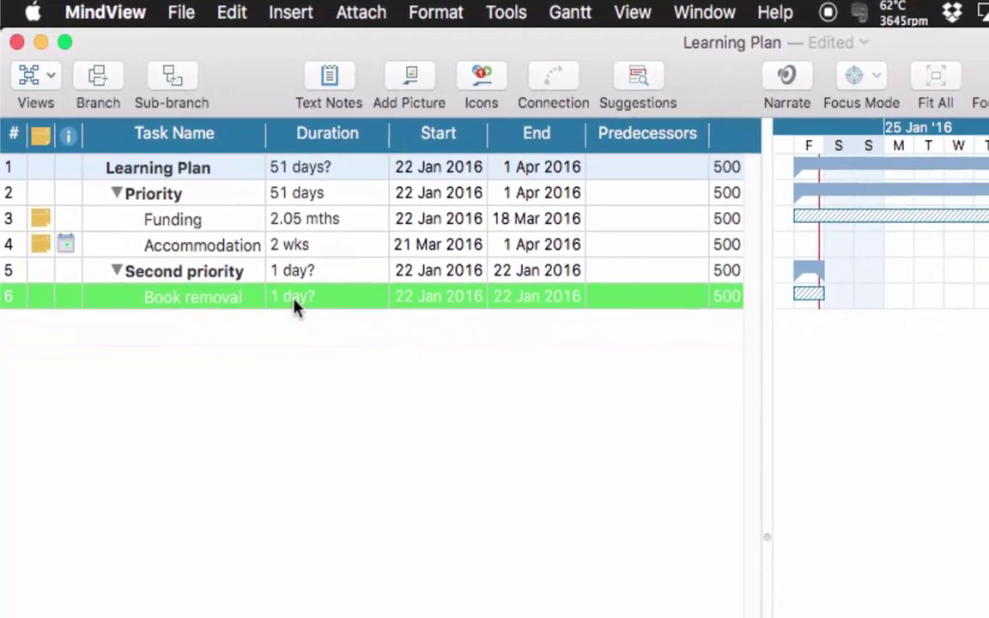
Step: Set the duration of the Book removal task to 1 wk
{"action": "double_click", "coordinate": [296, 308]}
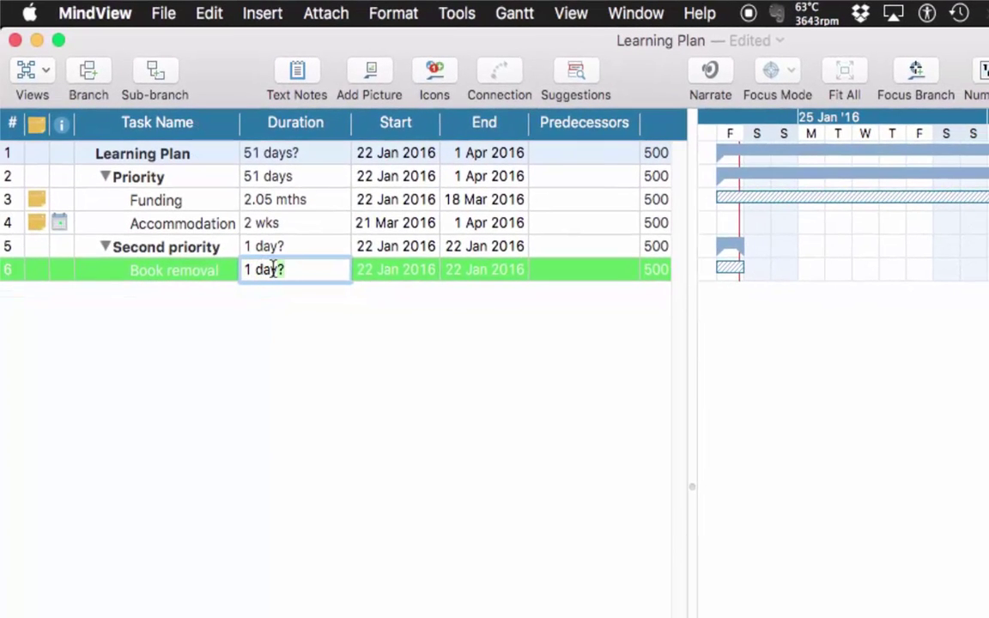
{"action": "left_click", "coordinate": [288, 270]}
{"action": "key", "text": "BackSpace"}
{"action": "key", "text": "BackSpace"}
{"action": "key", "text": "BackSpace"}
{"action": "key", "text": "BackSpace"}
{"action": "type", "text": "wks"}
{"action": "key", "text": "Return"}
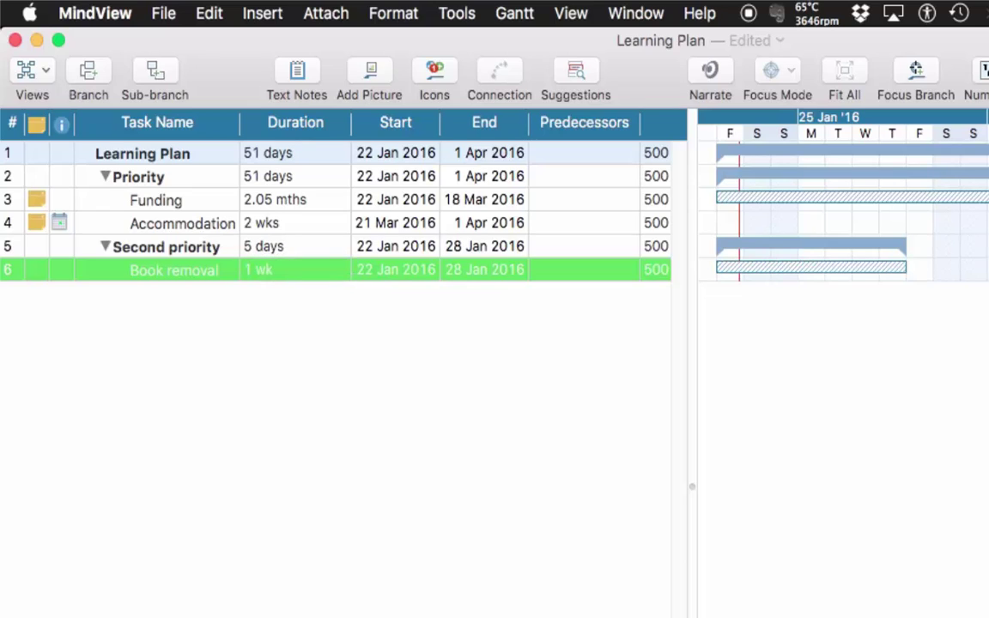
Step: Set the Book removal task's start date to 1 Apr 2016 using the calendar
{"action": "left_click", "coordinate": [294, 270]}
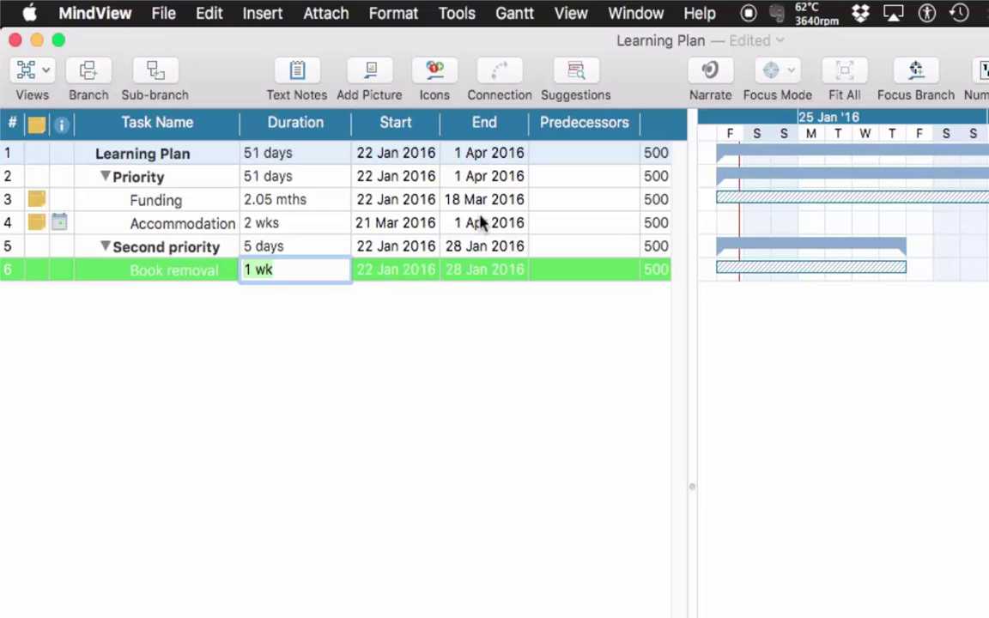
{"action": "left_click", "coordinate": [392, 273]}
{"action": "left_click", "coordinate": [464, 331]}
{"action": "left_click", "coordinate": [464, 331]}
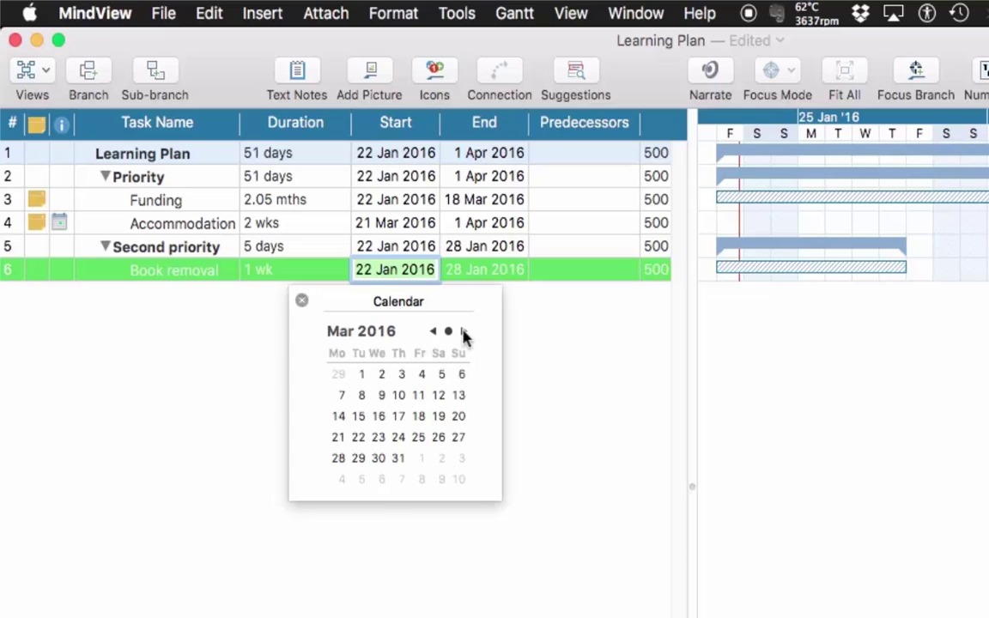
{"action": "left_click", "coordinate": [464, 331]}
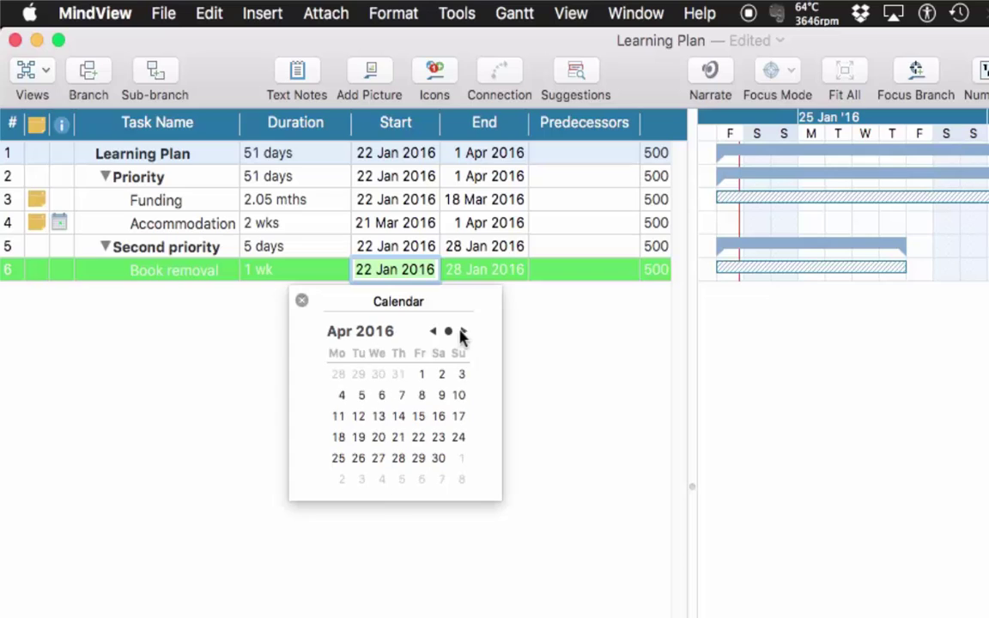
{"action": "left_click", "coordinate": [424, 375]}
{"action": "left_click", "coordinate": [303, 300]}
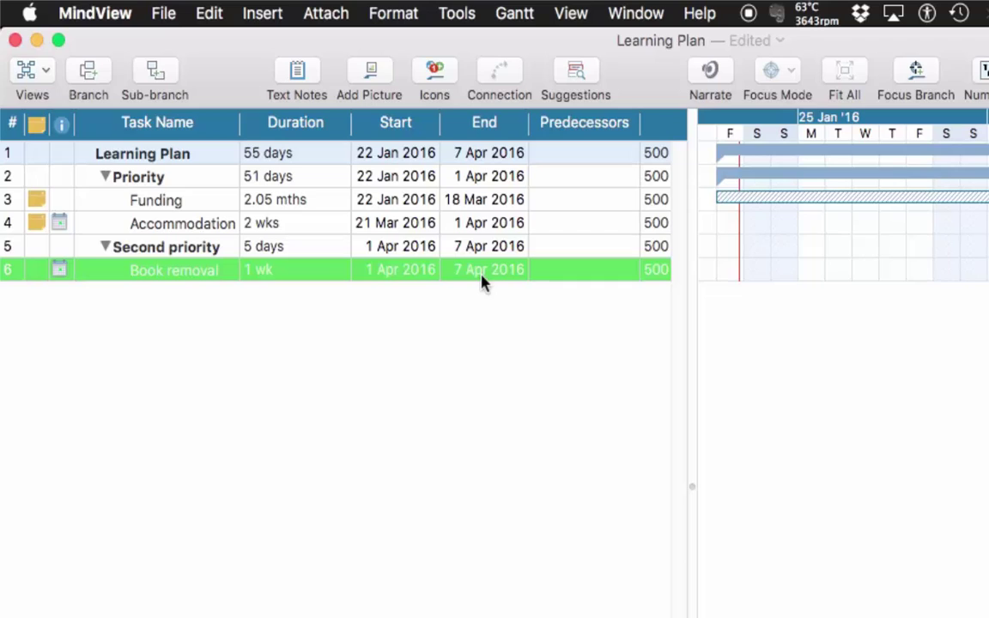
{"action": "left_click", "coordinate": [297, 249]}
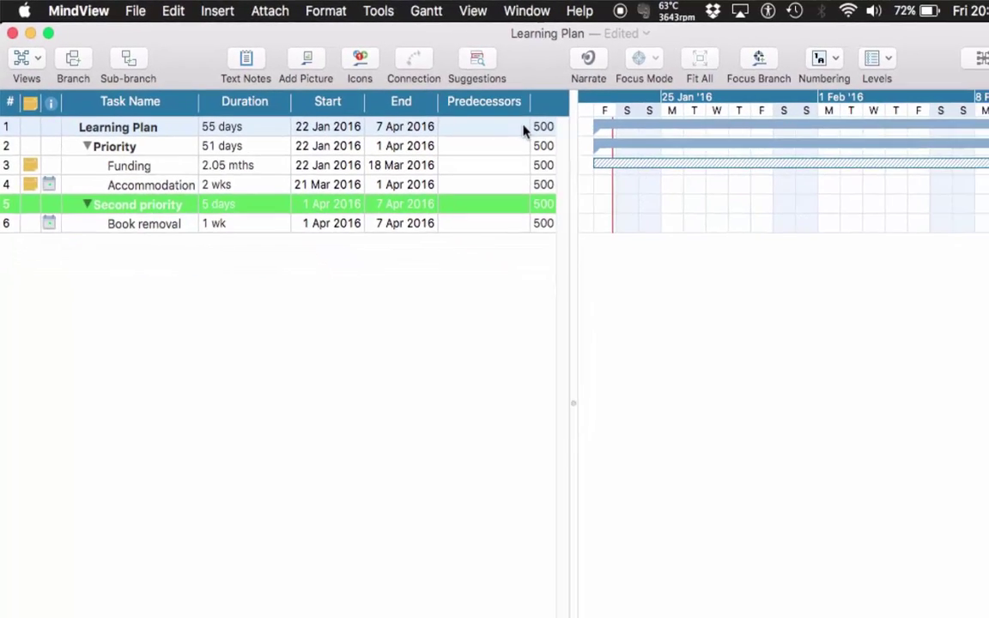
Step: Widen the task table to expose all its columns and hide the Cost, Work and Resources columns
{"action": "left_click_drag", "start_coordinate": [495, 110], "coordinate": [897, 148]}
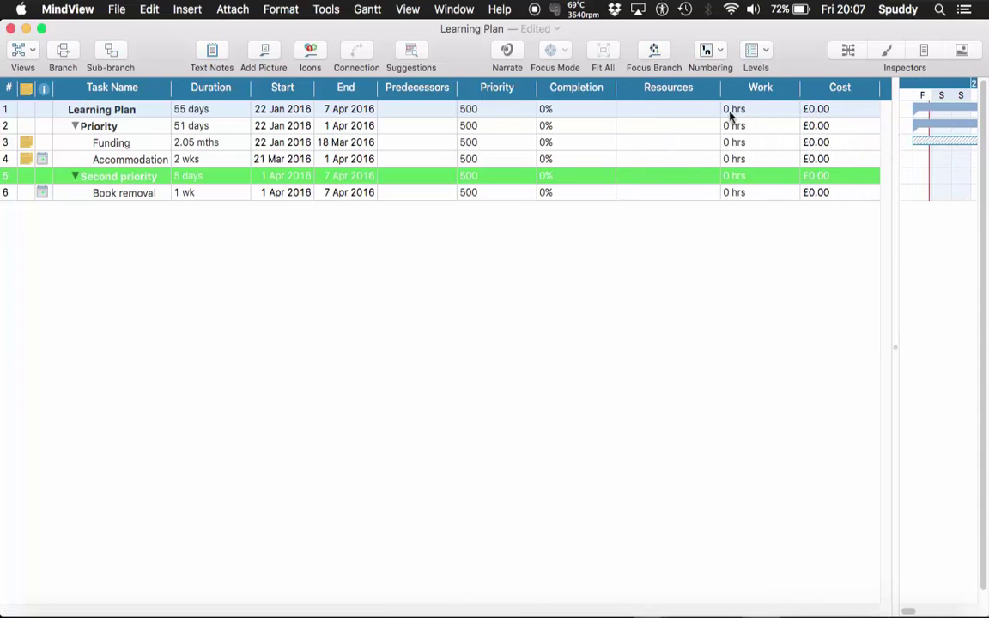
{"action": "right_click", "coordinate": [839, 90]}
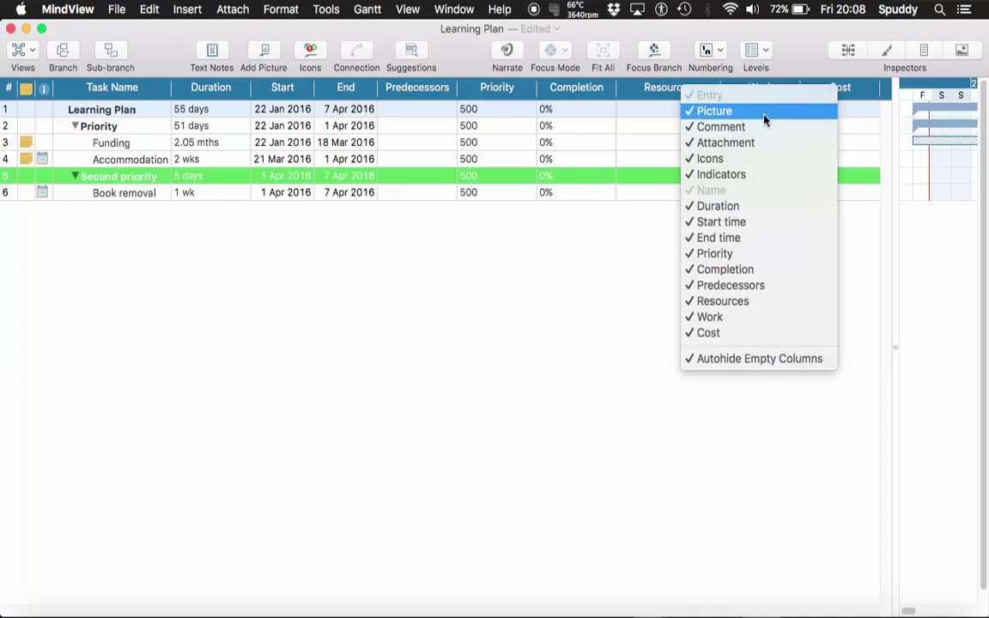
{"action": "left_click", "coordinate": [741, 341]}
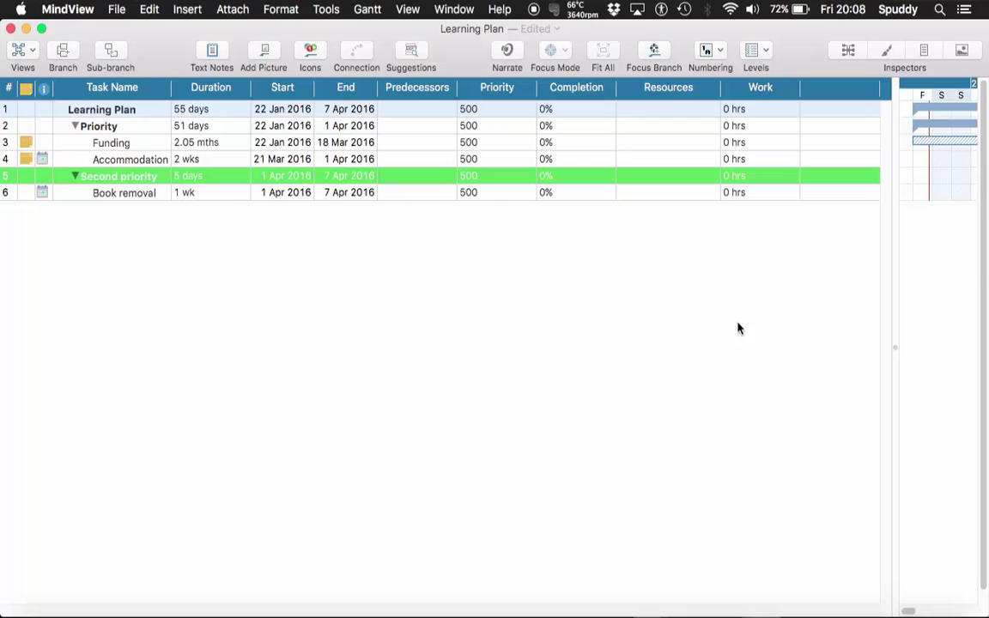
{"action": "right_click", "coordinate": [760, 92]}
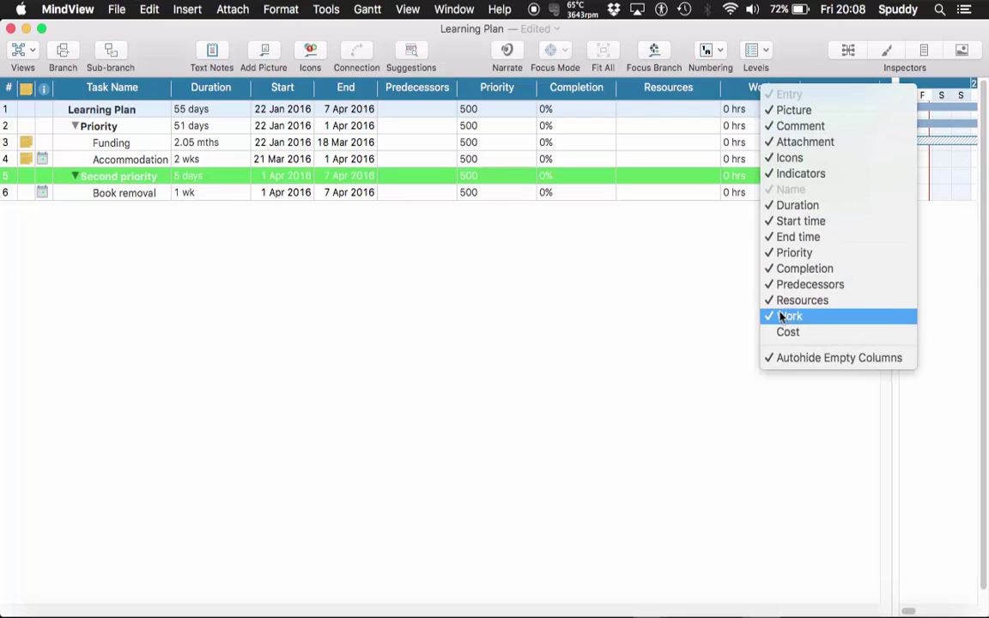
{"action": "left_click", "coordinate": [747, 318]}
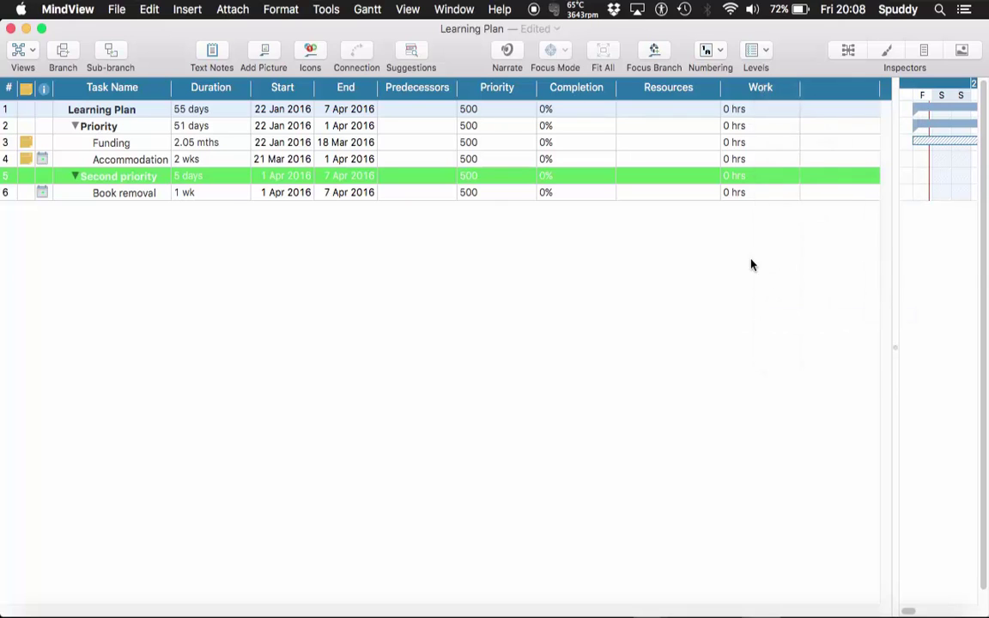
{"action": "right_click", "coordinate": [581, 90]}
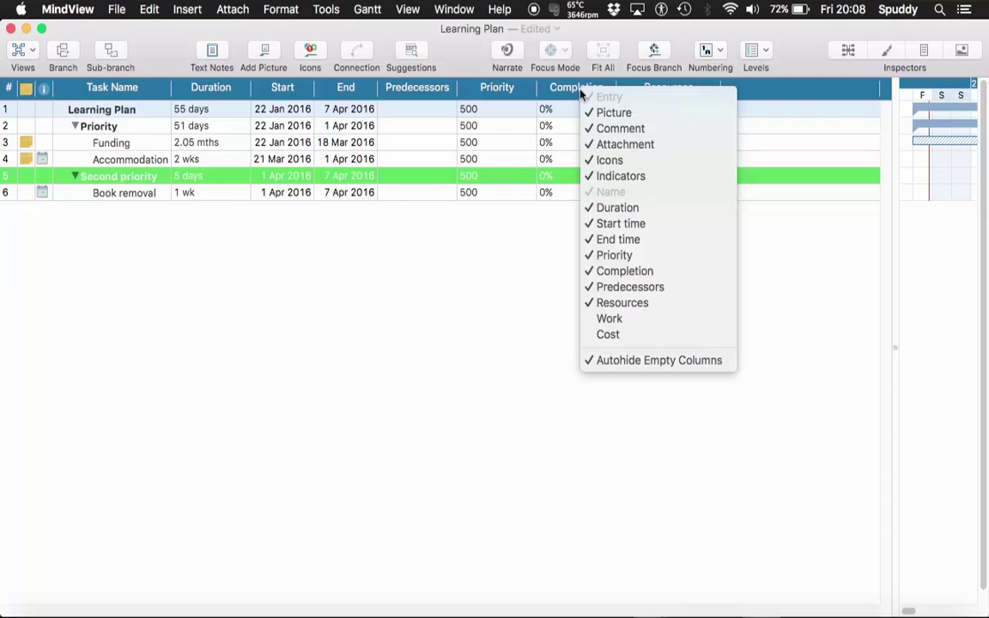
{"action": "left_click", "coordinate": [617, 305]}
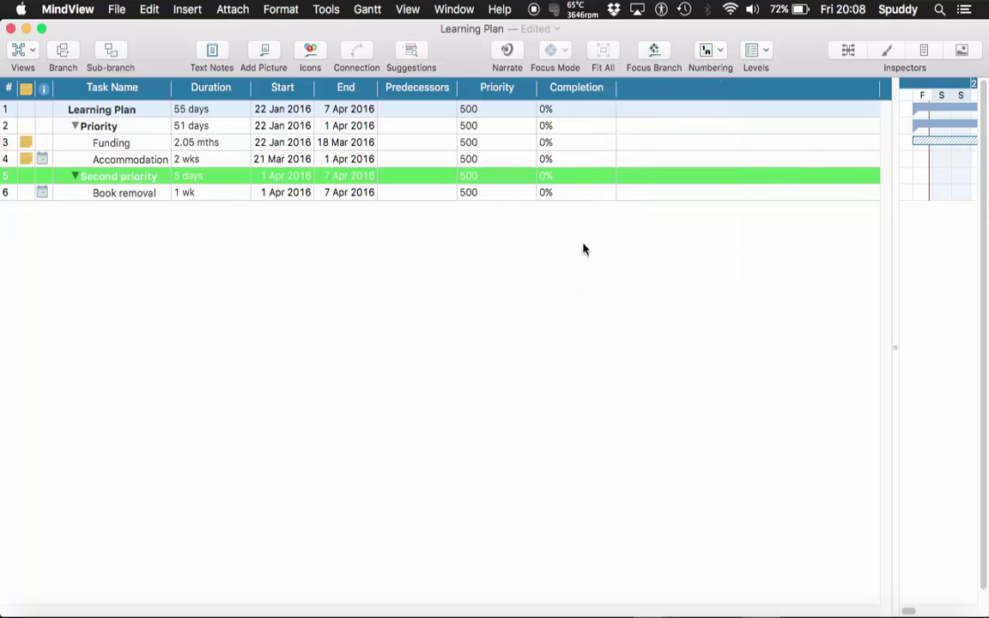
Step: Hide the Predecessors, Completion and Priority columns in the Gantt task table
{"action": "right_click", "coordinate": [560, 96]}
{"action": "left_click", "coordinate": [585, 290]}
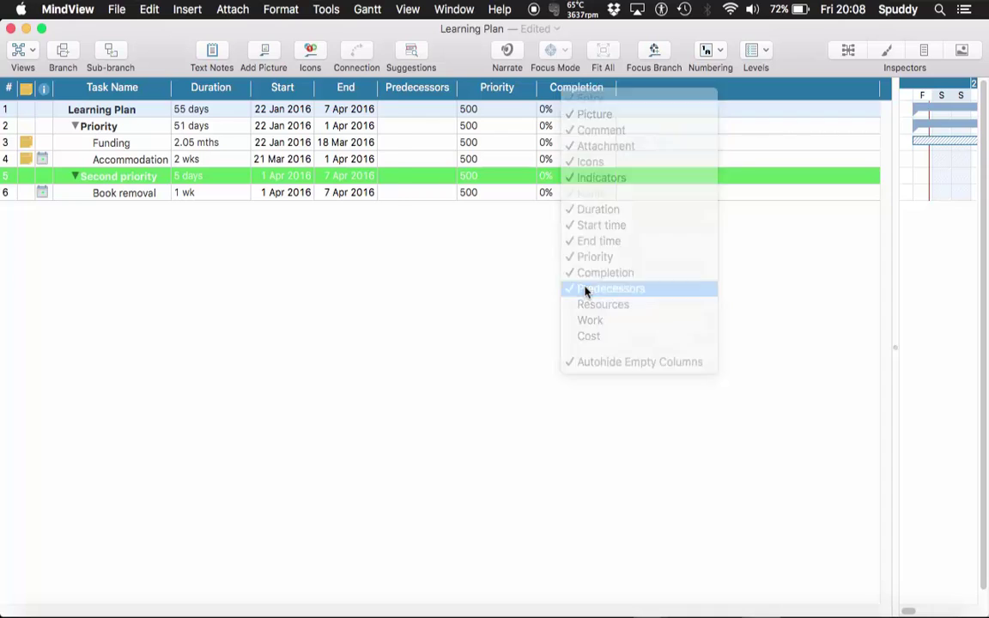
{"action": "right_click", "coordinate": [506, 90]}
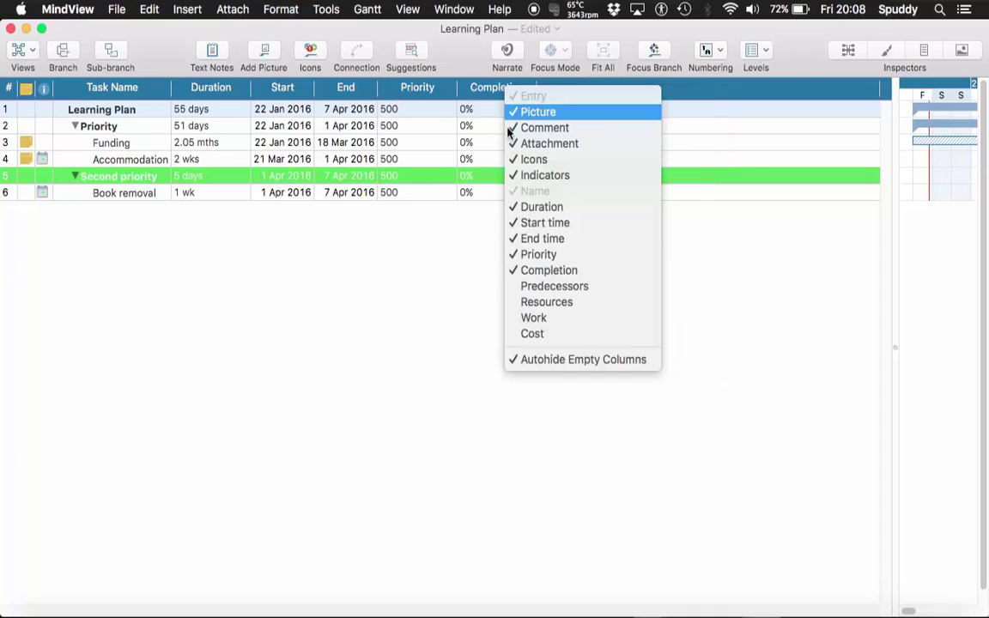
{"action": "left_click", "coordinate": [537, 270]}
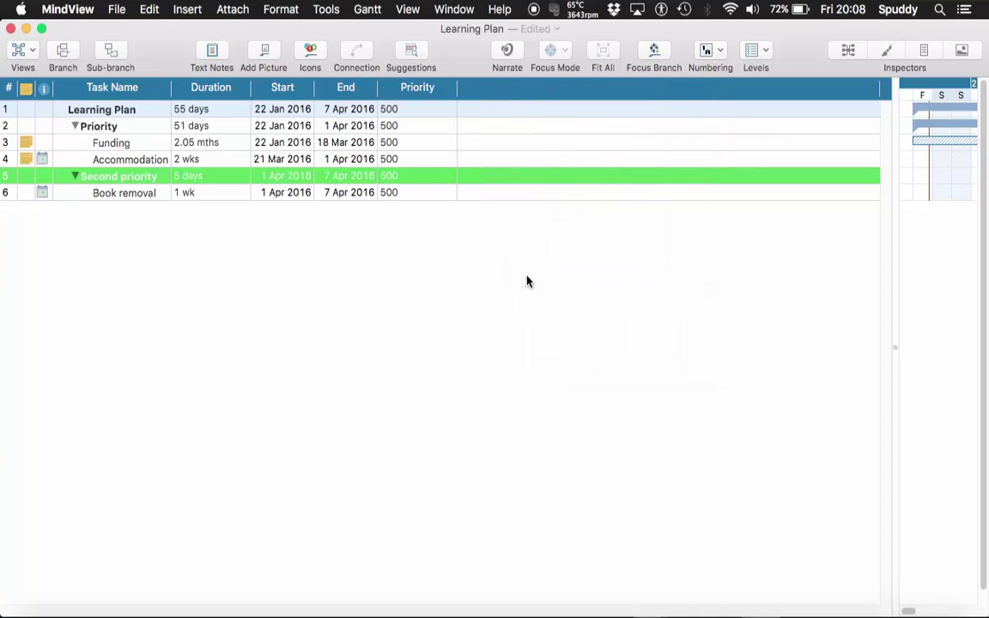
{"action": "right_click", "coordinate": [418, 96]}
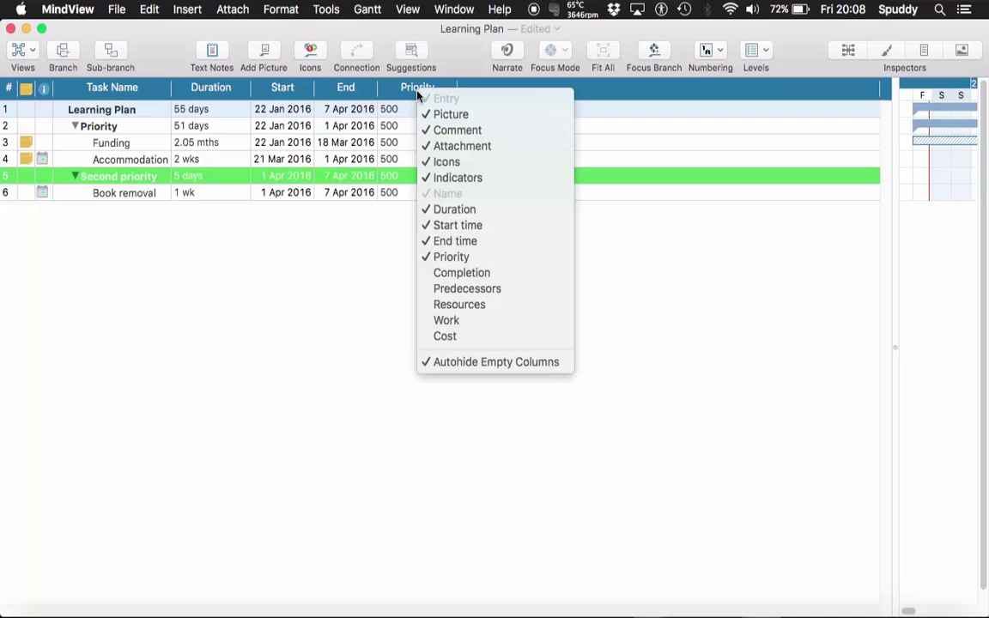
{"action": "left_click", "coordinate": [451, 257]}
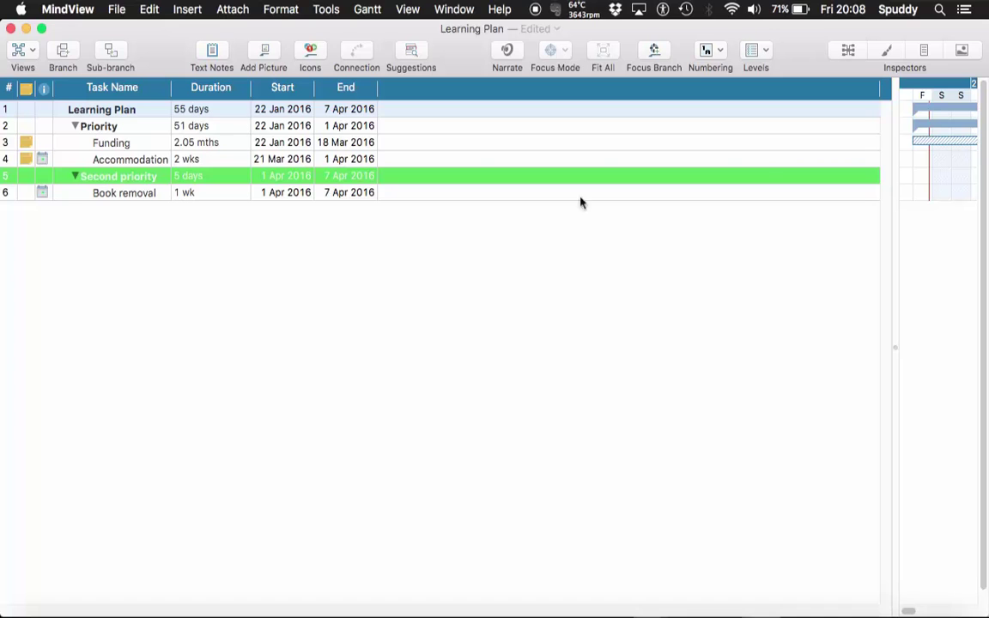
Step: Narrow the task table to give the timeline more room and switch the Learning Plan back to the mind map view
{"action": "left_click_drag", "start_coordinate": [895, 116], "coordinate": [483, 108]}
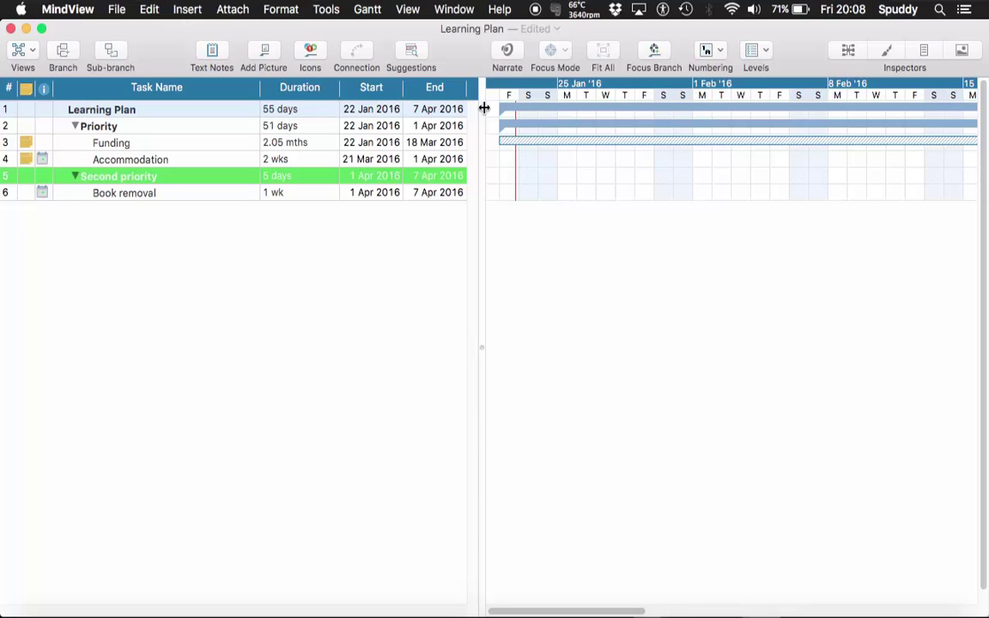
{"action": "left_click", "coordinate": [28, 54]}
{"action": "left_click", "coordinate": [32, 79]}
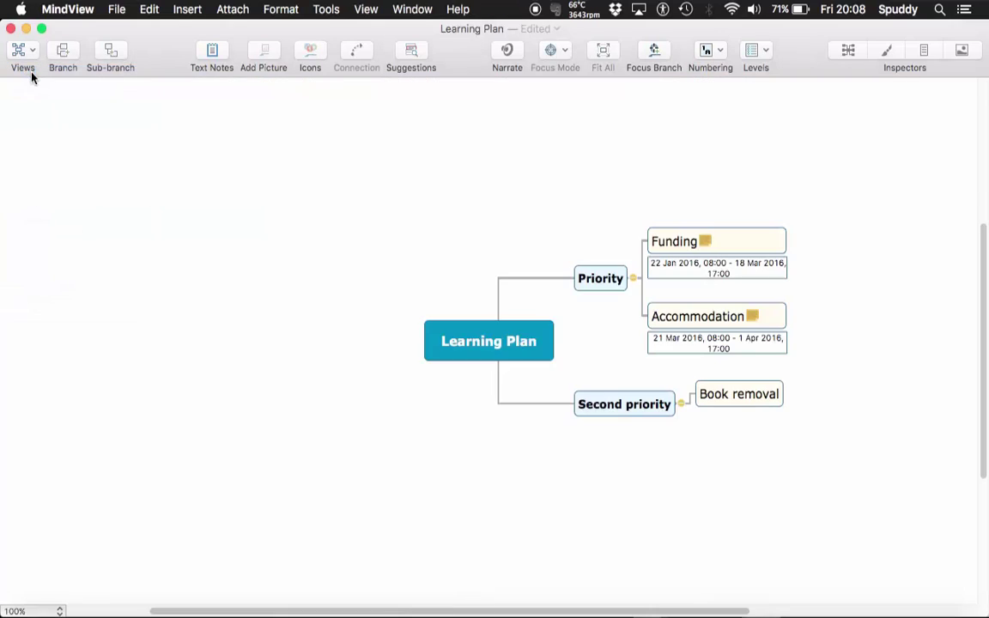
Step: Show the start and end time on the Book removal branch in the mind map
{"action": "left_click", "coordinate": [726, 395]}
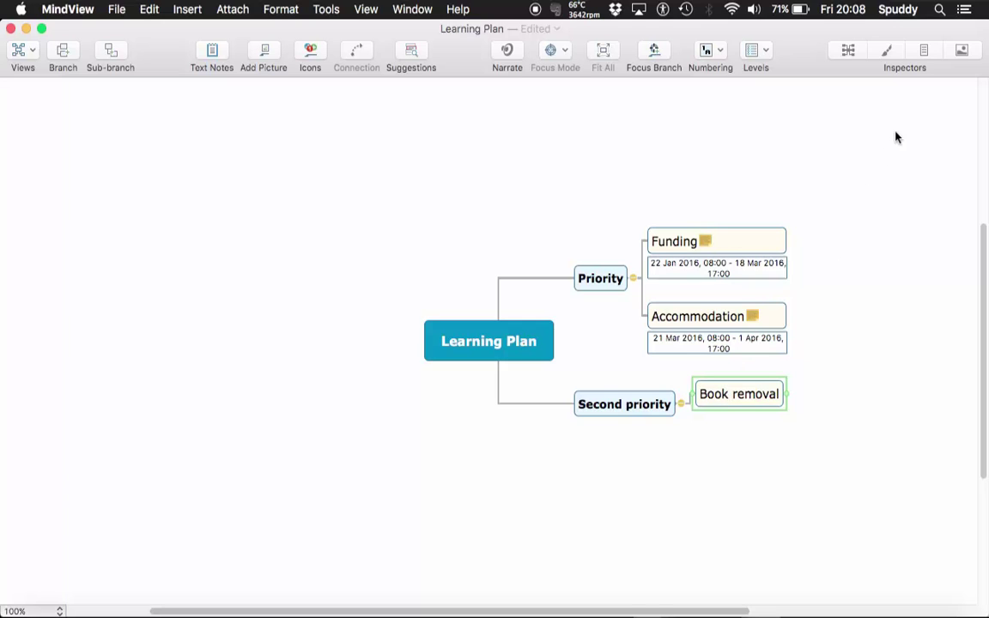
{"action": "left_click", "coordinate": [850, 51]}
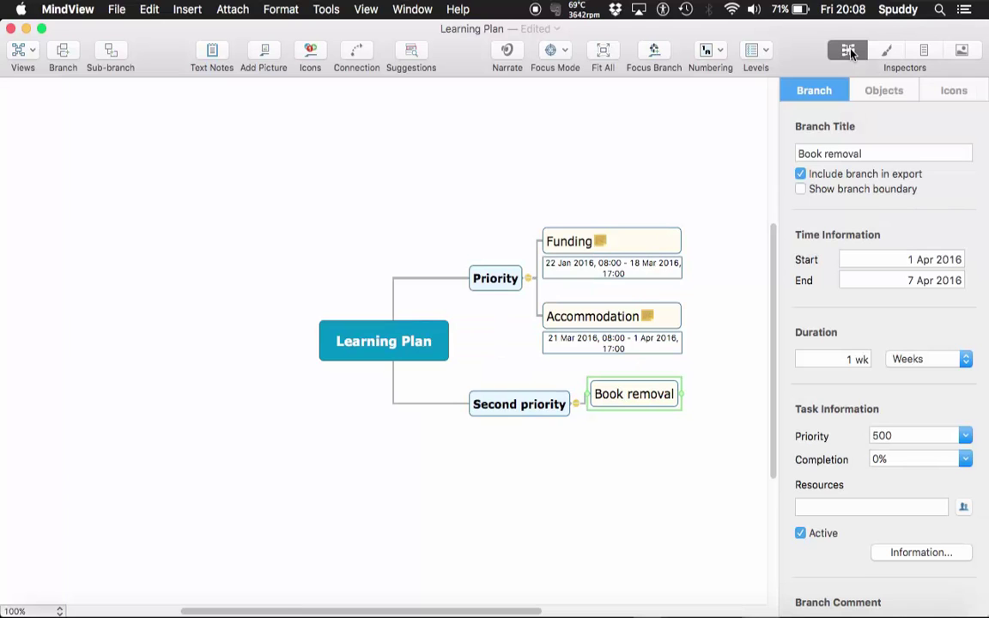
{"action": "scroll", "coordinate": [907, 378], "scroll_direction": "down", "scroll_amount": 10}
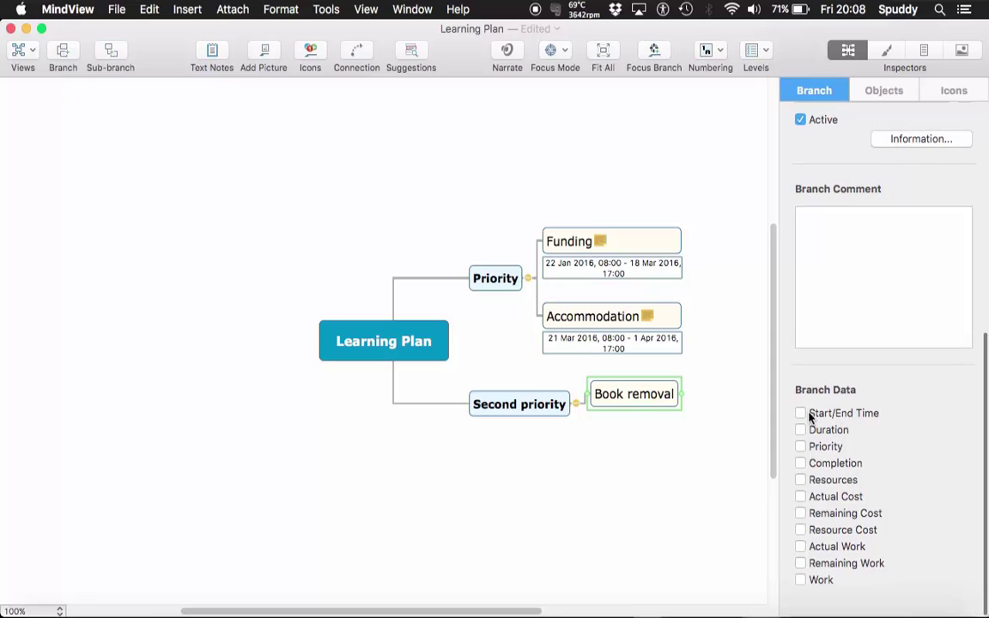
{"action": "left_click", "coordinate": [801, 414]}
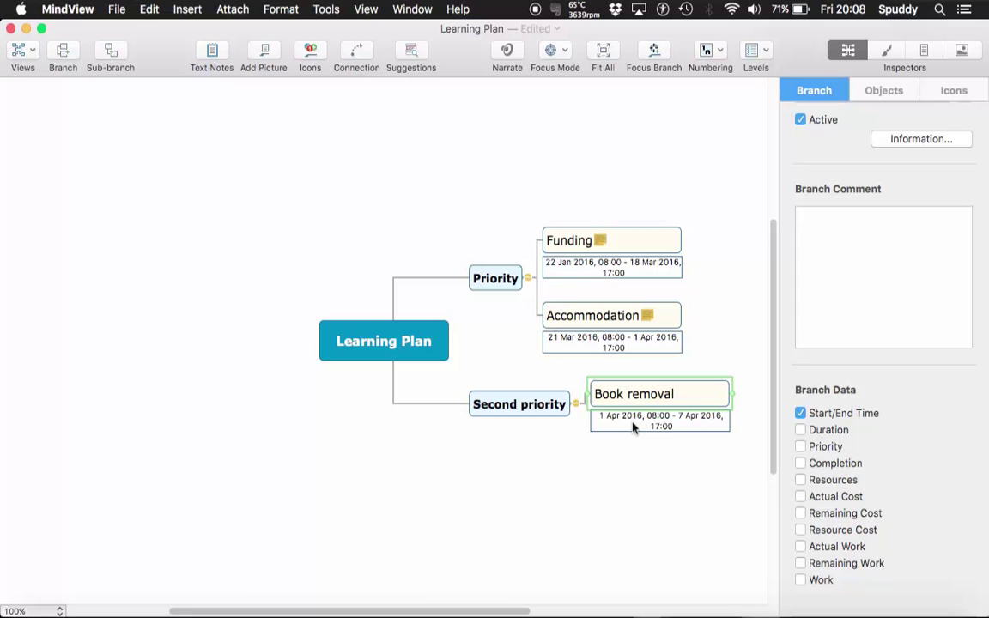
Step: Switch the Learning Plan to the Gantt view and hide the task inspector
{"action": "left_click", "coordinate": [31, 50]}
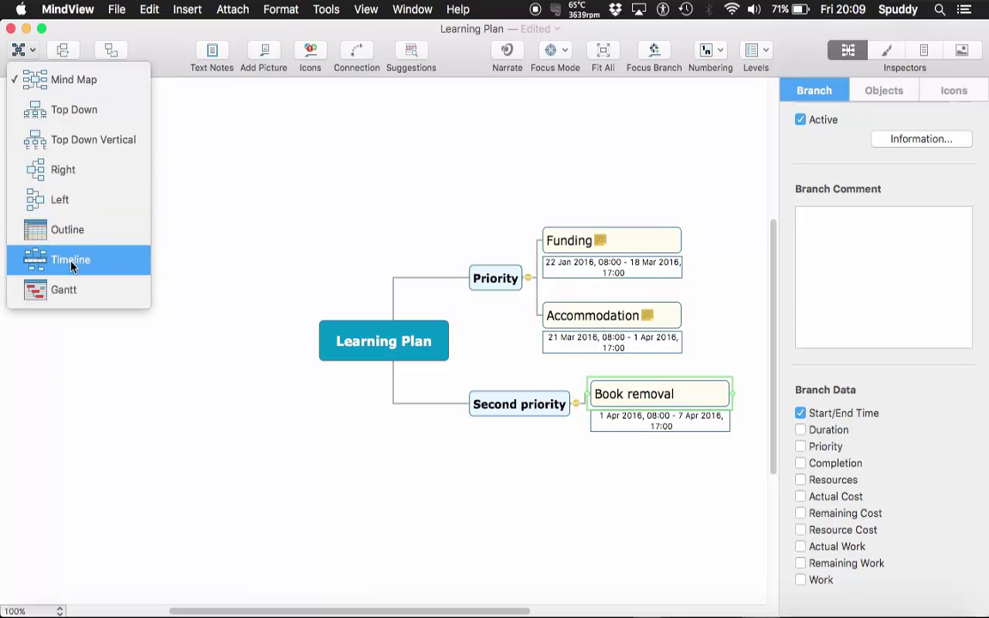
{"action": "left_click", "coordinate": [70, 289]}
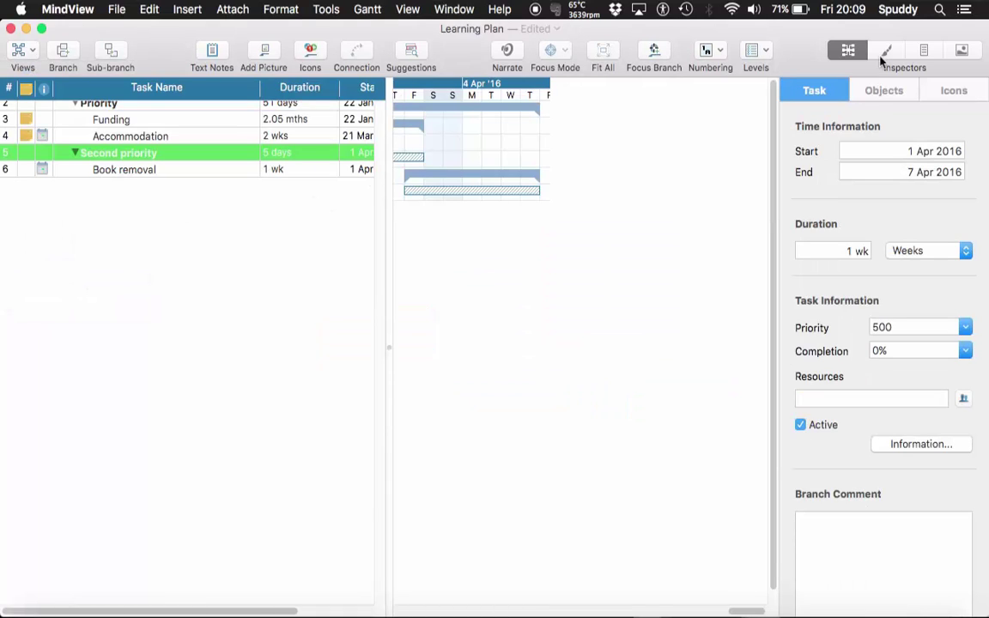
{"action": "left_click", "coordinate": [849, 50]}
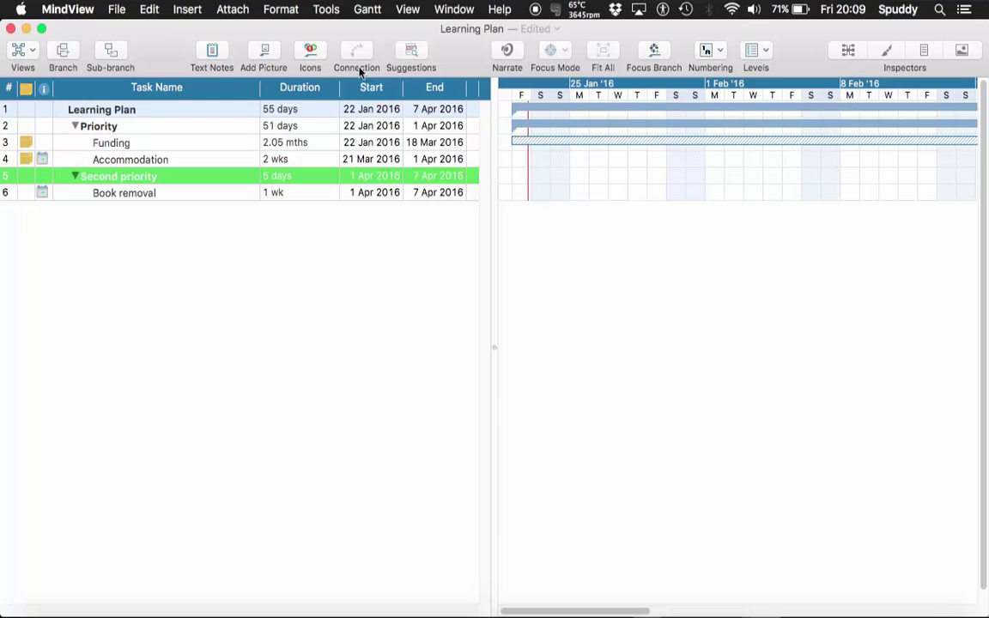
Step: Open the export settings and look through the PowerPoint, RTF, Picture and HTML formats
{"action": "left_click", "coordinate": [118, 10]}
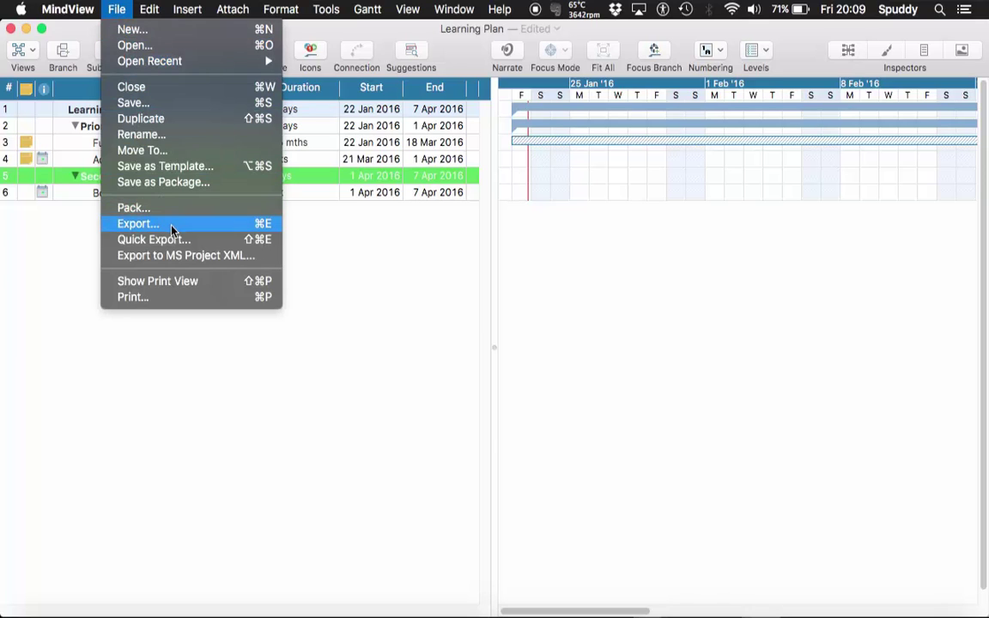
{"action": "left_click", "coordinate": [137, 223]}
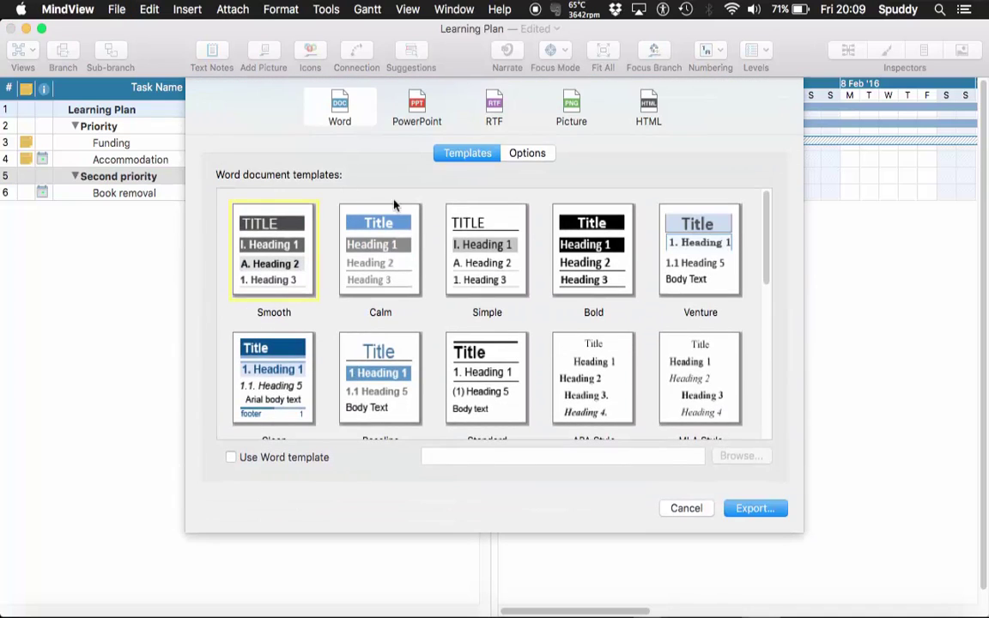
{"action": "left_click", "coordinate": [419, 118]}
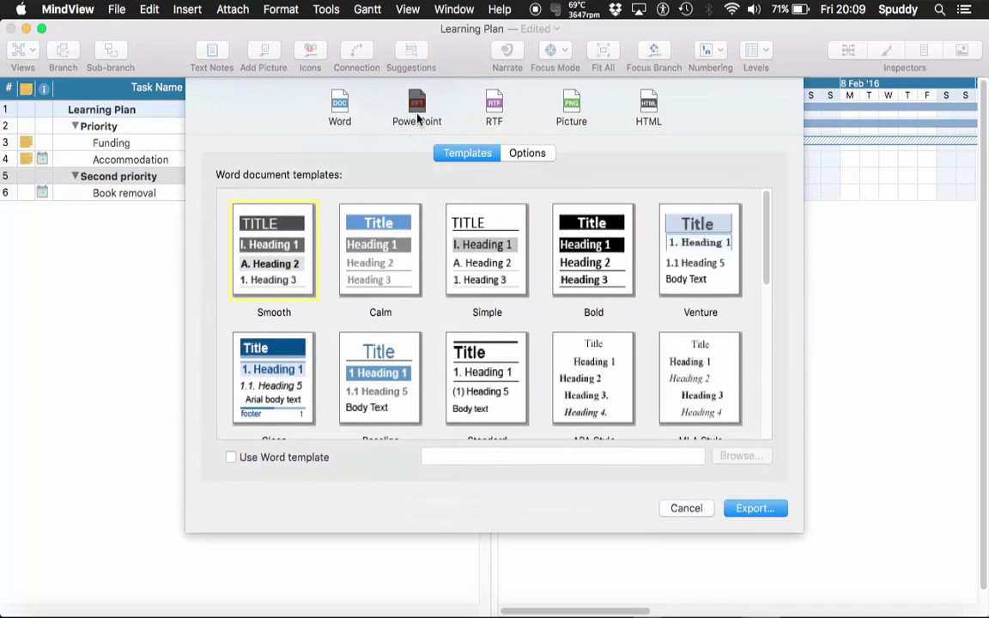
{"action": "left_click", "coordinate": [497, 114]}
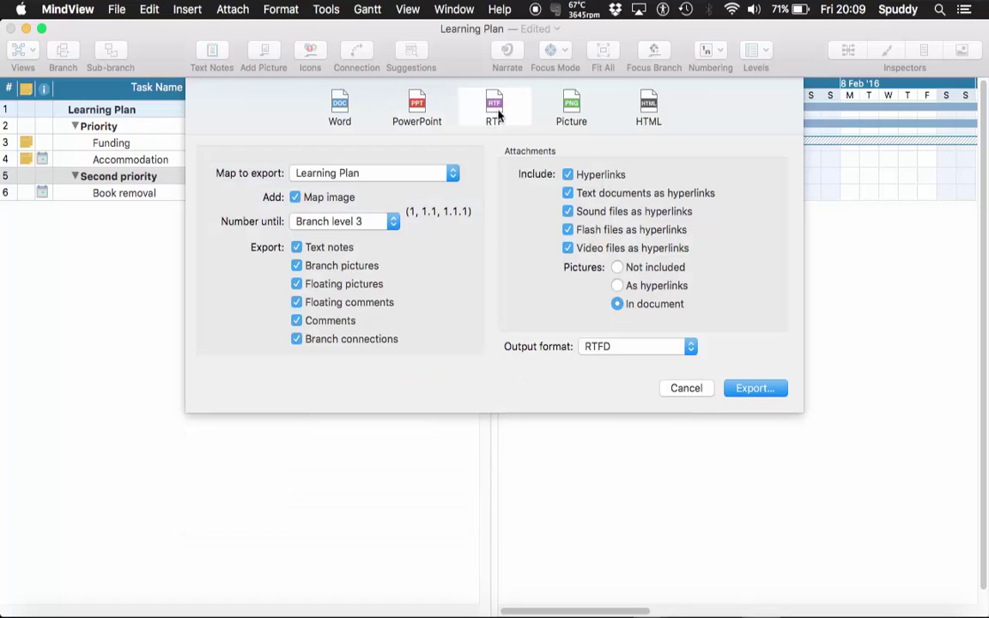
{"action": "left_click", "coordinate": [573, 107]}
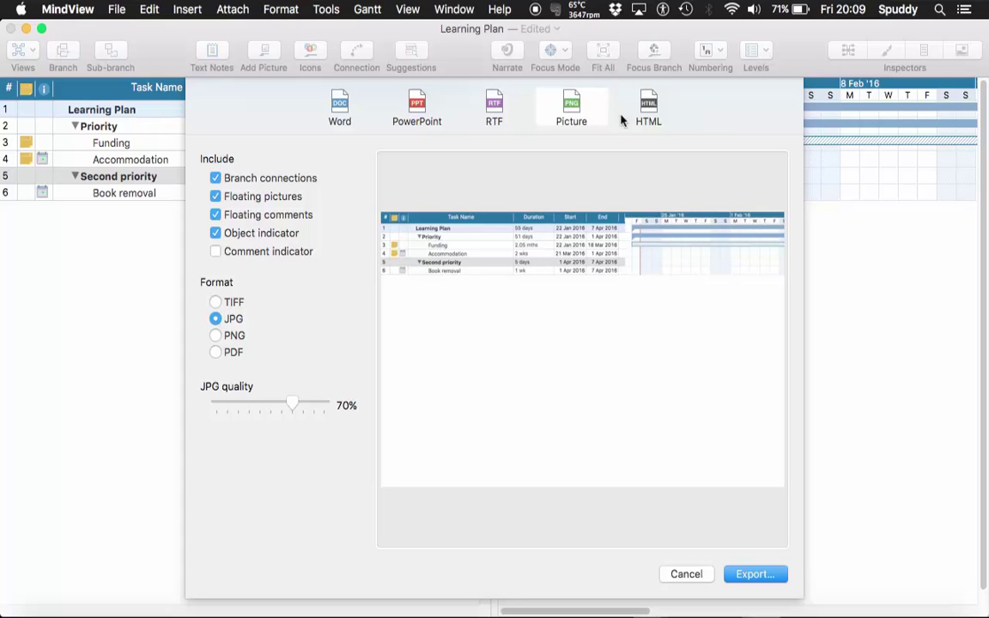
{"action": "left_click", "coordinate": [650, 107]}
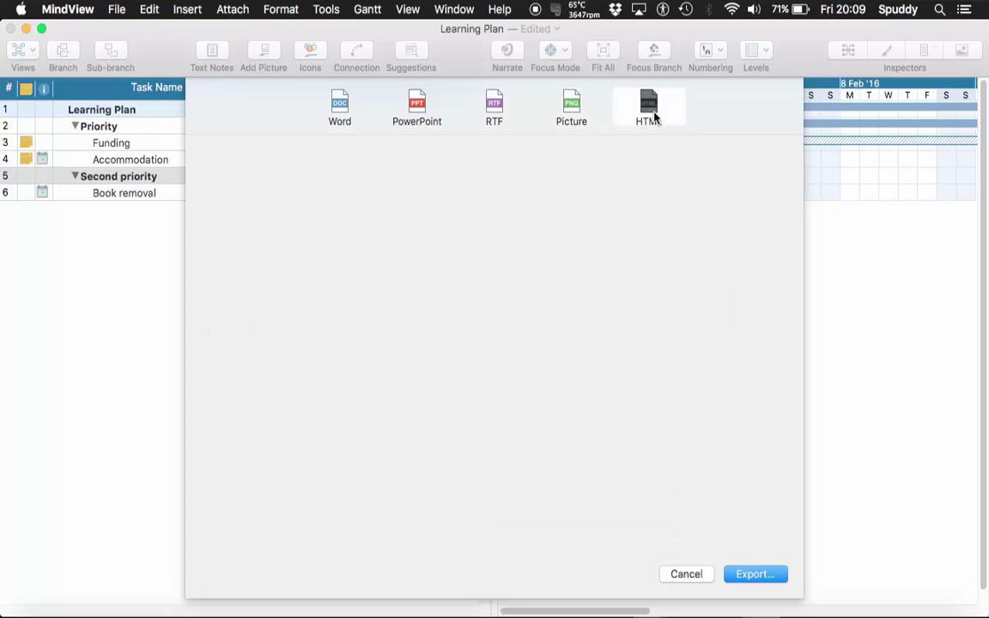
Step: Choose Word as the export format and browse its document templates, keeping Smooth selected
{"action": "left_click", "coordinate": [339, 32]}
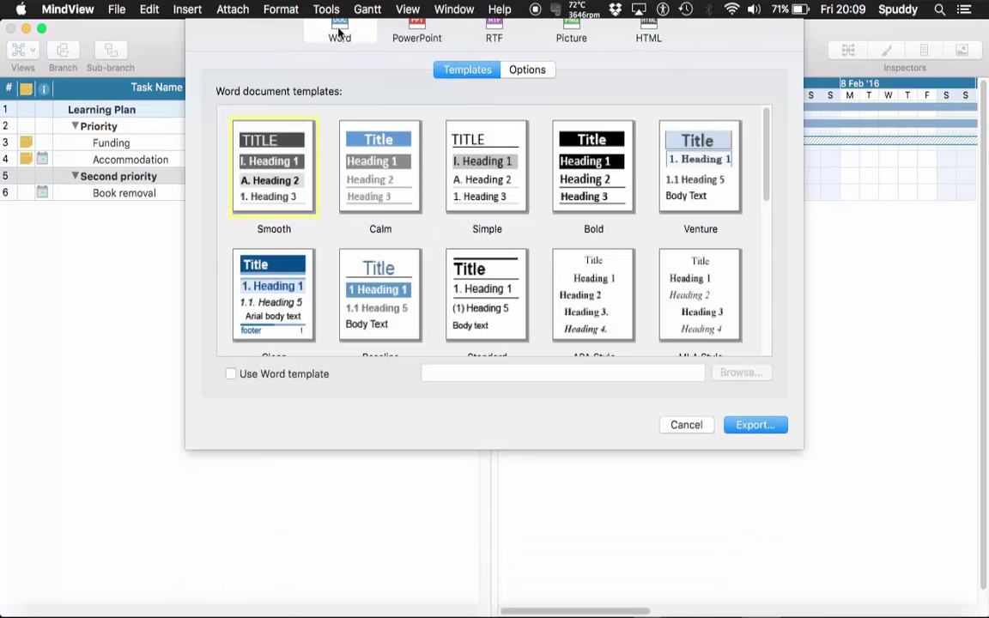
{"action": "scroll", "coordinate": [496, 273], "scroll_direction": "down", "scroll_amount": 5}
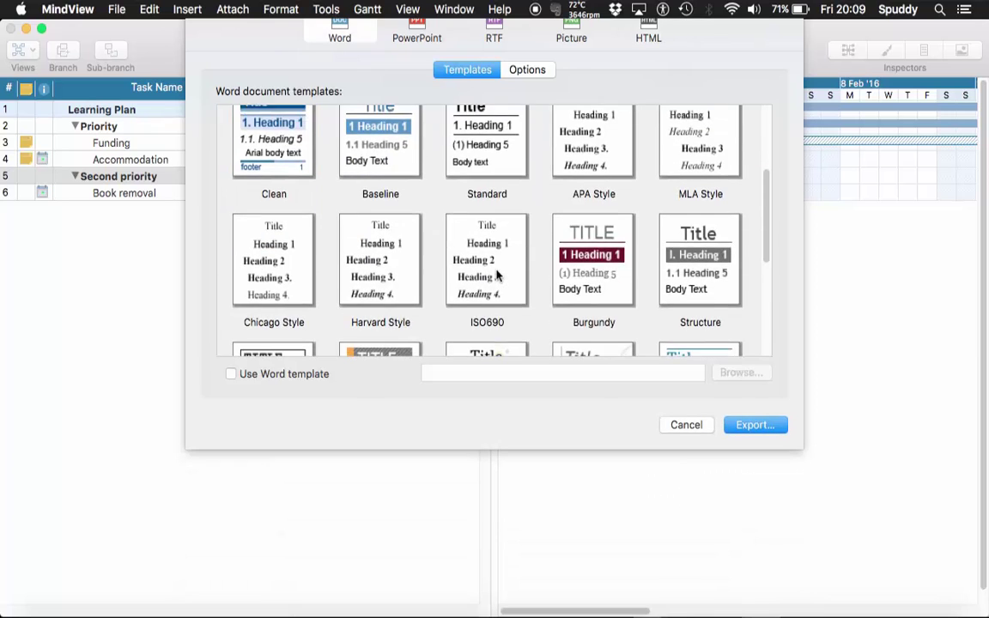
{"action": "scroll", "coordinate": [496, 273], "scroll_direction": "up", "scroll_amount": 4}
{"action": "scroll", "coordinate": [497, 273], "scroll_direction": "up", "scroll_amount": 1}
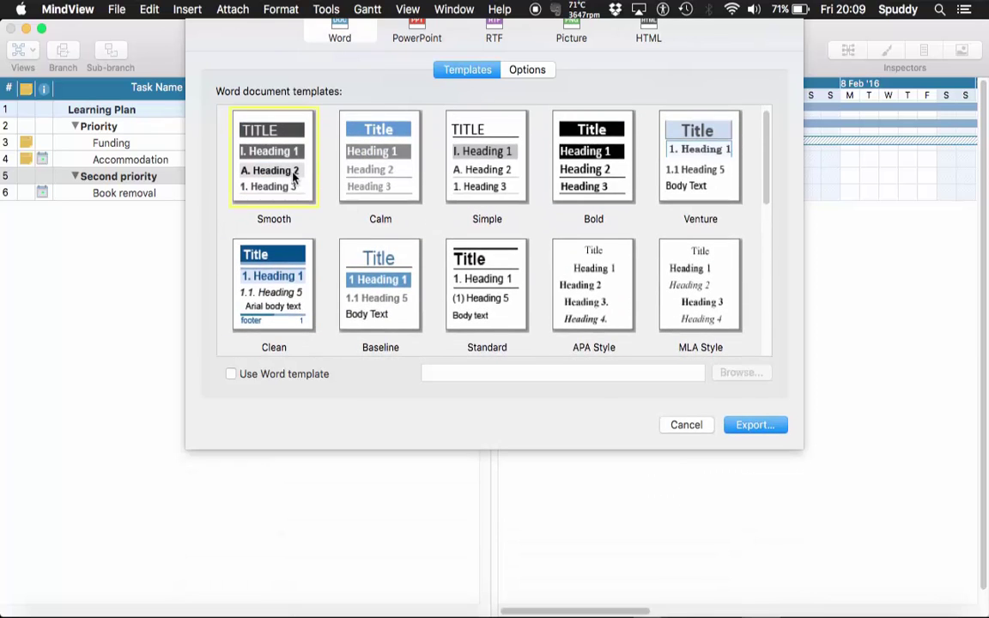
Step: Exclude Priority, Resources, Completion, the bibliography and the table of contents from the Word export
{"action": "left_click", "coordinate": [515, 70]}
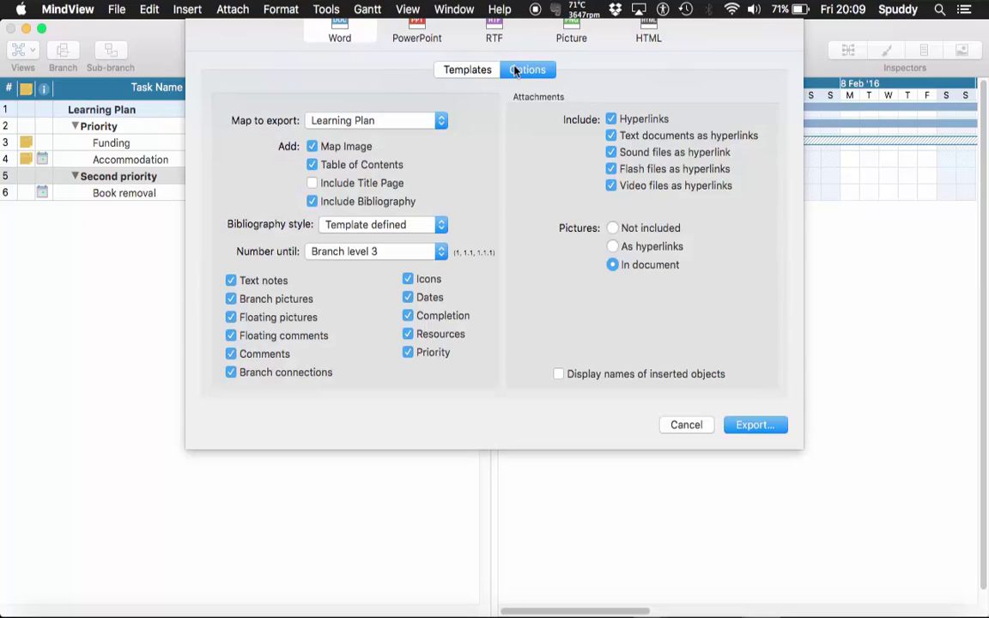
{"action": "left_click", "coordinate": [408, 353]}
{"action": "left_click", "coordinate": [409, 335]}
{"action": "left_click", "coordinate": [409, 316]}
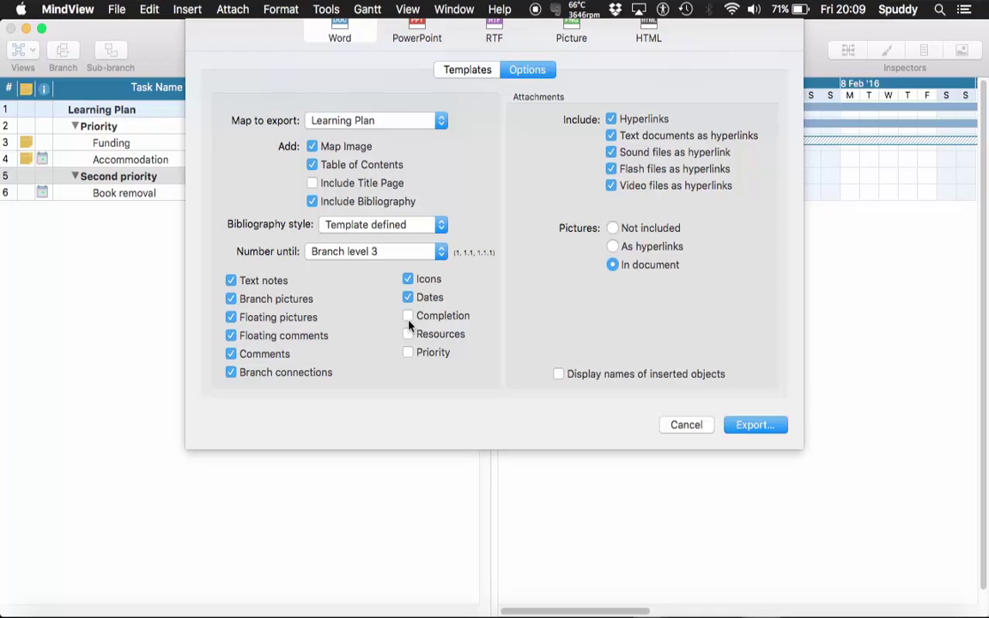
{"action": "left_click", "coordinate": [311, 202]}
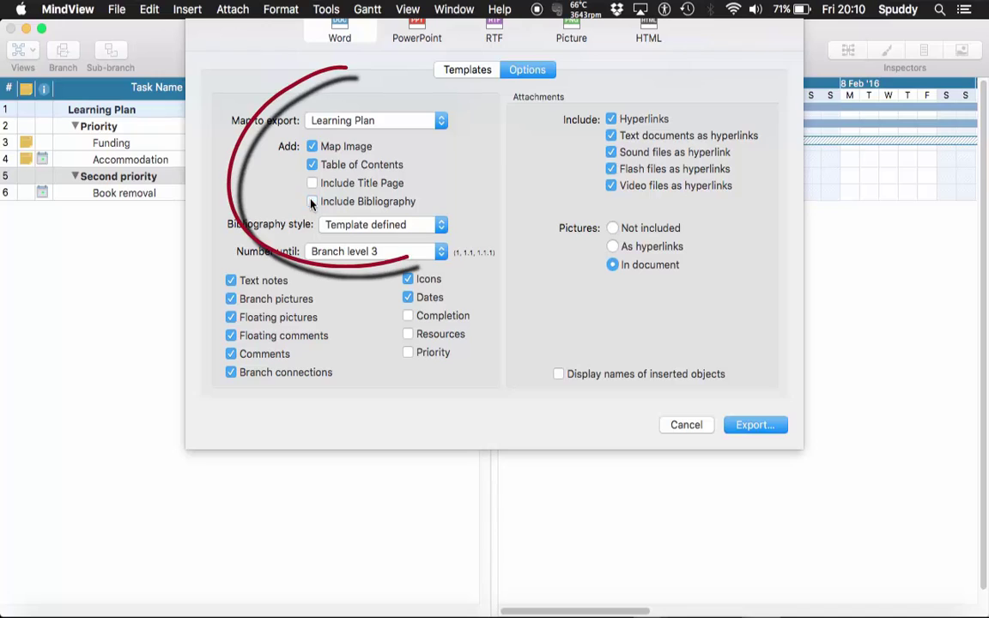
{"action": "left_click", "coordinate": [312, 164]}
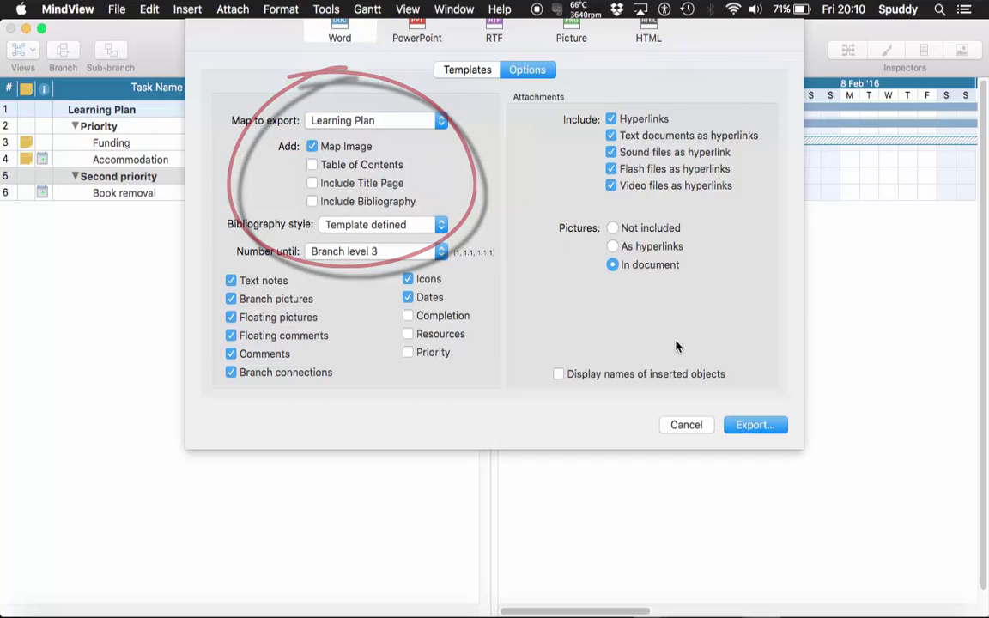
Step: Export the plan to the Desktop as Learning Plan and open the exported document in Word
{"action": "left_click", "coordinate": [756, 424]}
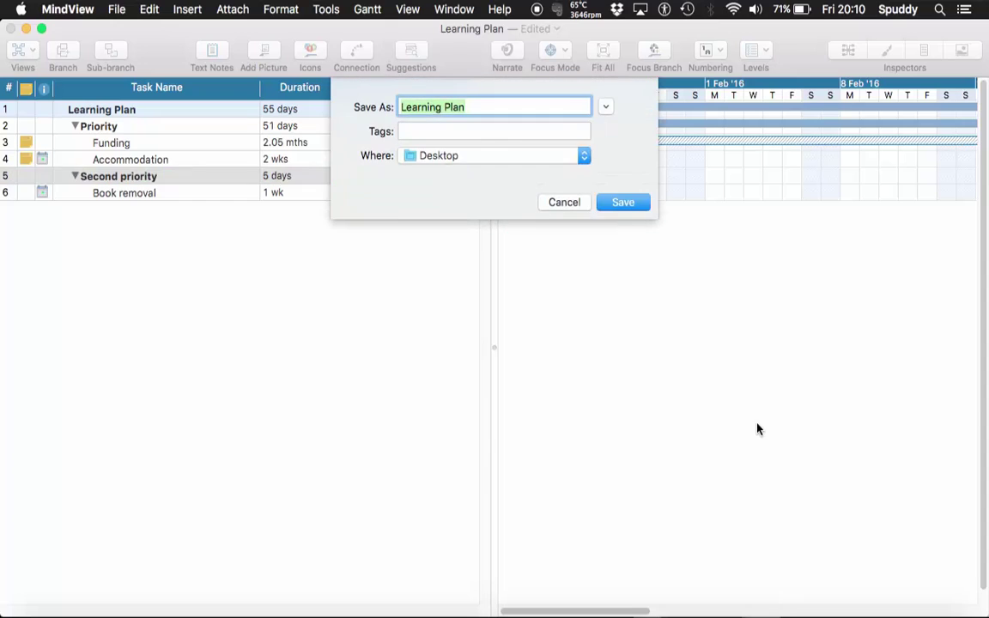
{"action": "left_click", "coordinate": [629, 204]}
{"action": "key", "text": "super+o"}
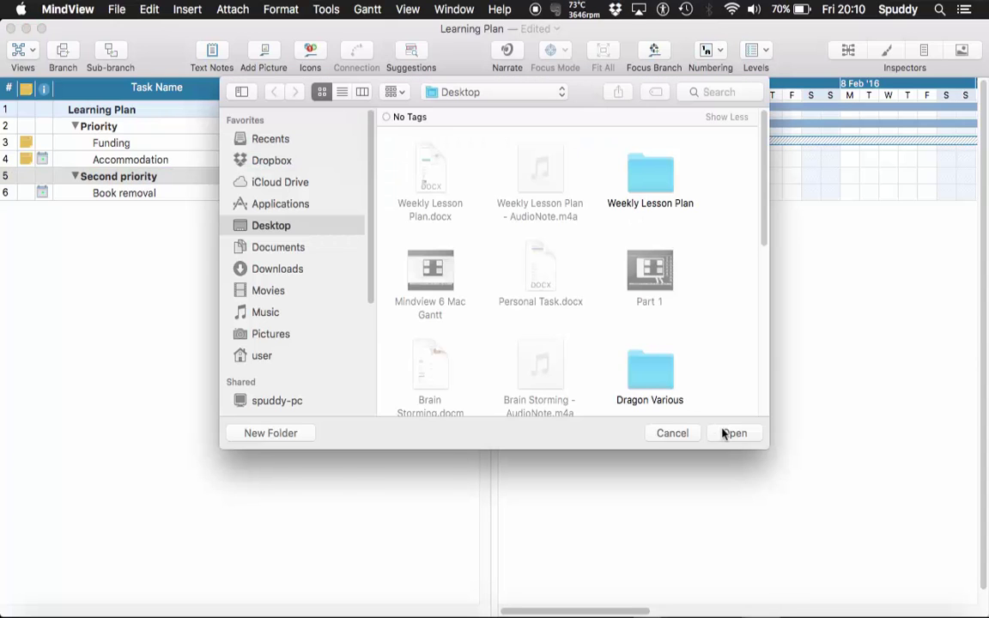
{"action": "left_click", "coordinate": [603, 244]}
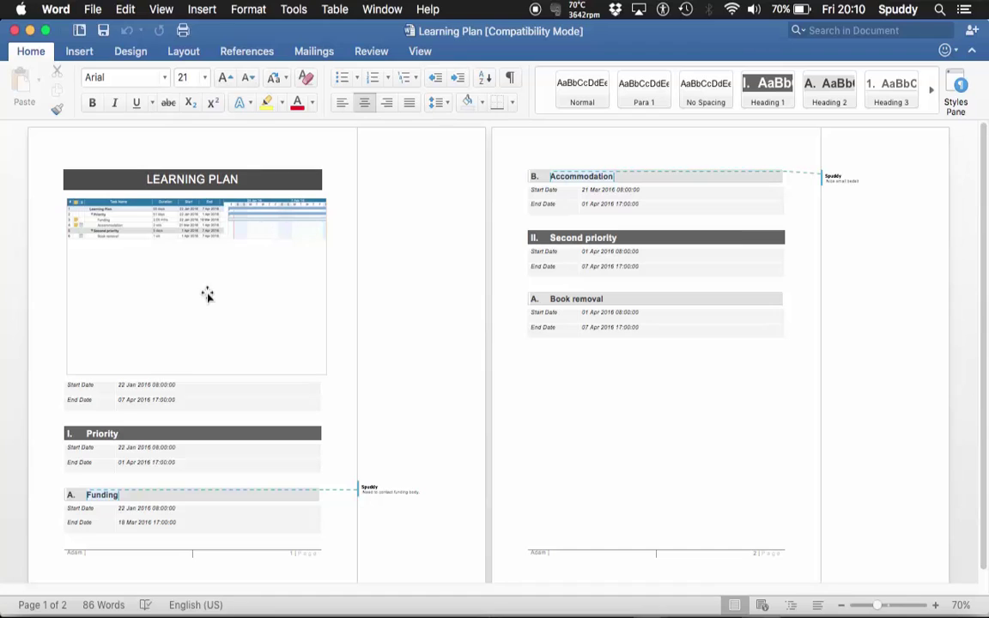
Step: Look over the exported Learning Plan document, close it and return to the MindView project
{"action": "scroll", "coordinate": [207, 295], "scroll_direction": "down", "scroll_amount": 1}
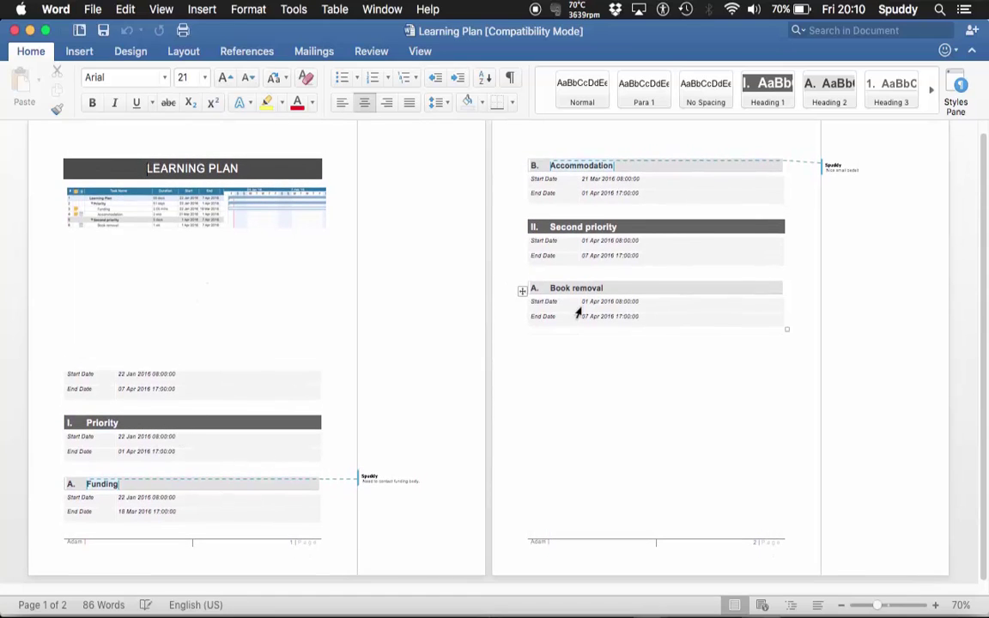
{"action": "left_click", "coordinate": [15, 31]}
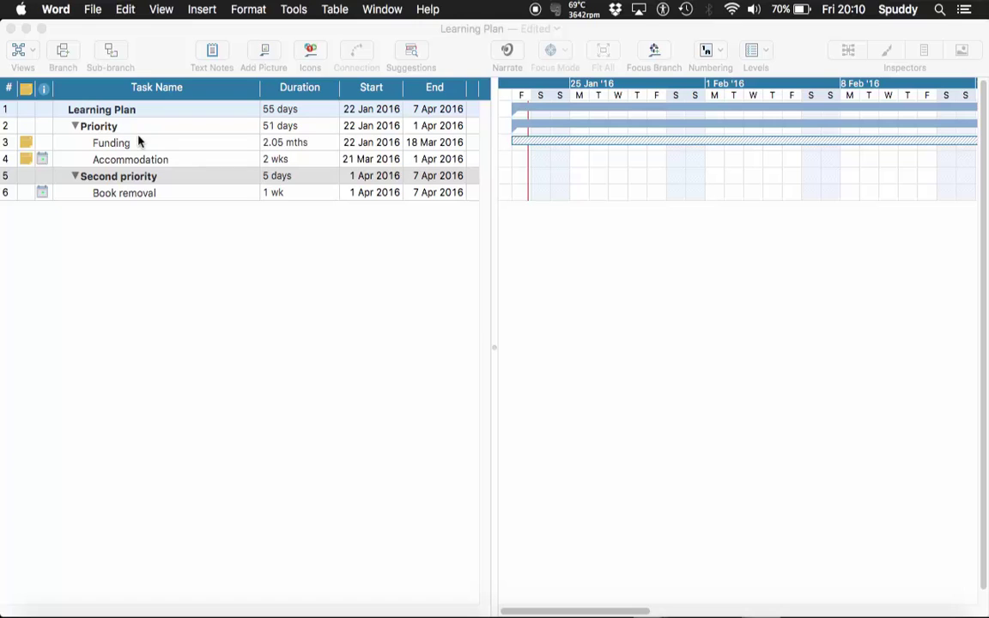
{"action": "left_click", "coordinate": [104, 34]}
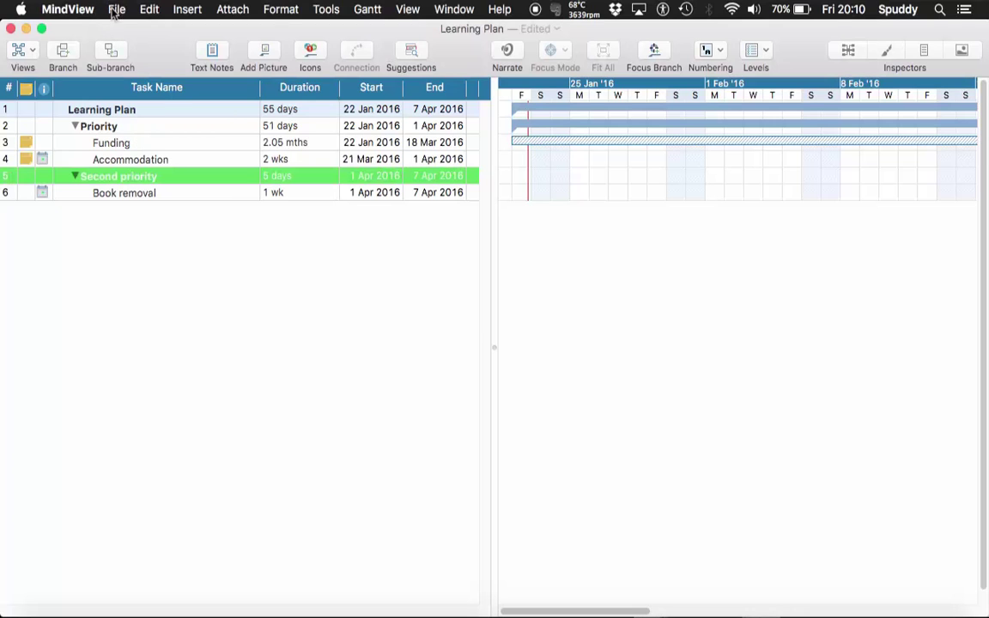
Step: Set the Gantt print preview to landscape over three horizontal pages, scale the chart to fit and close the preview
{"action": "left_click", "coordinate": [116, 10]}
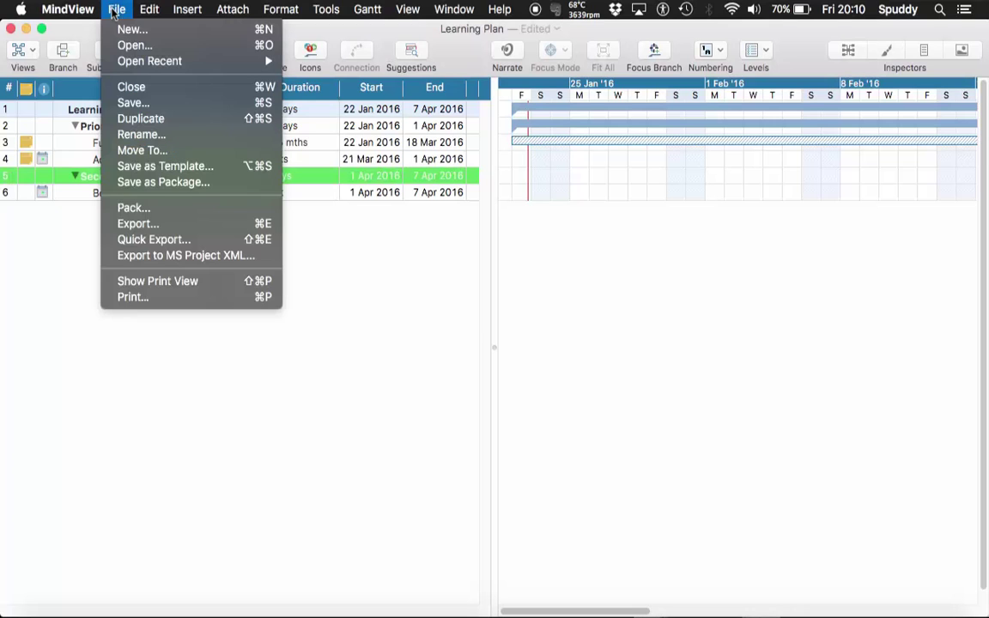
{"action": "left_click", "coordinate": [182, 281]}
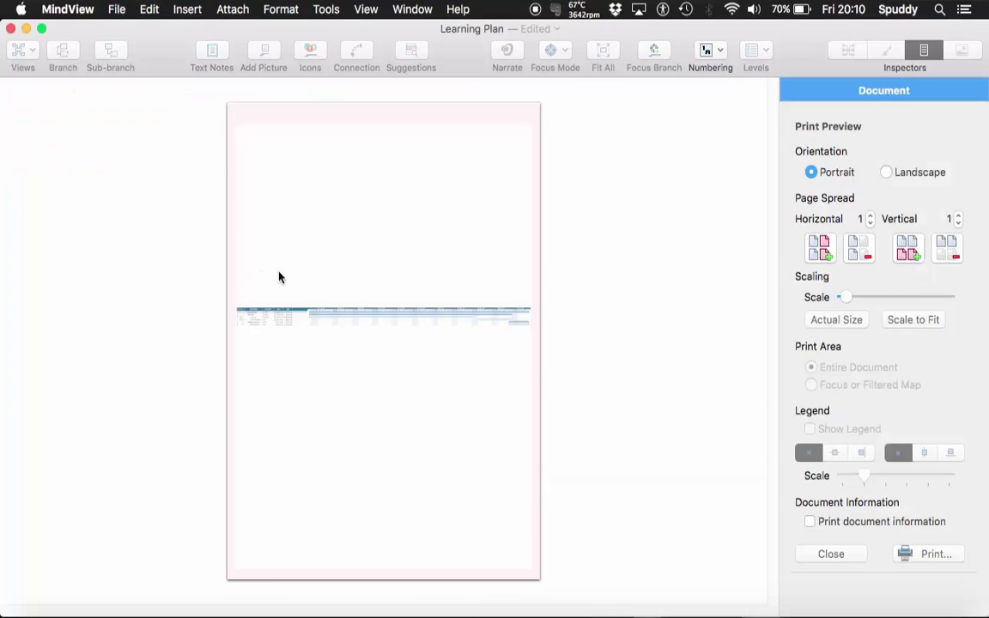
{"action": "left_click", "coordinate": [887, 173]}
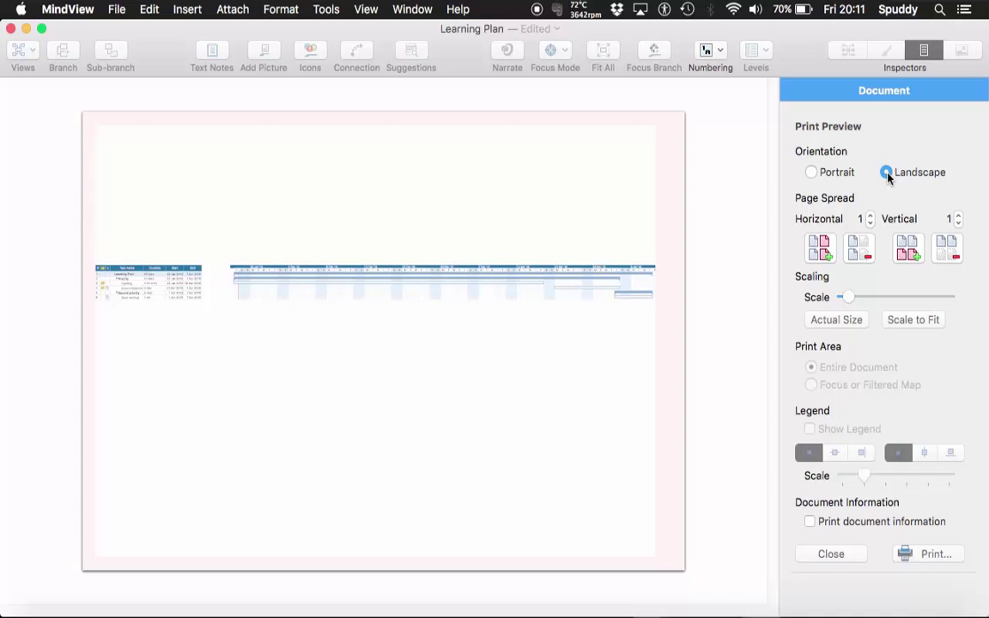
{"action": "left_click", "coordinate": [870, 216]}
{"action": "left_click", "coordinate": [870, 216]}
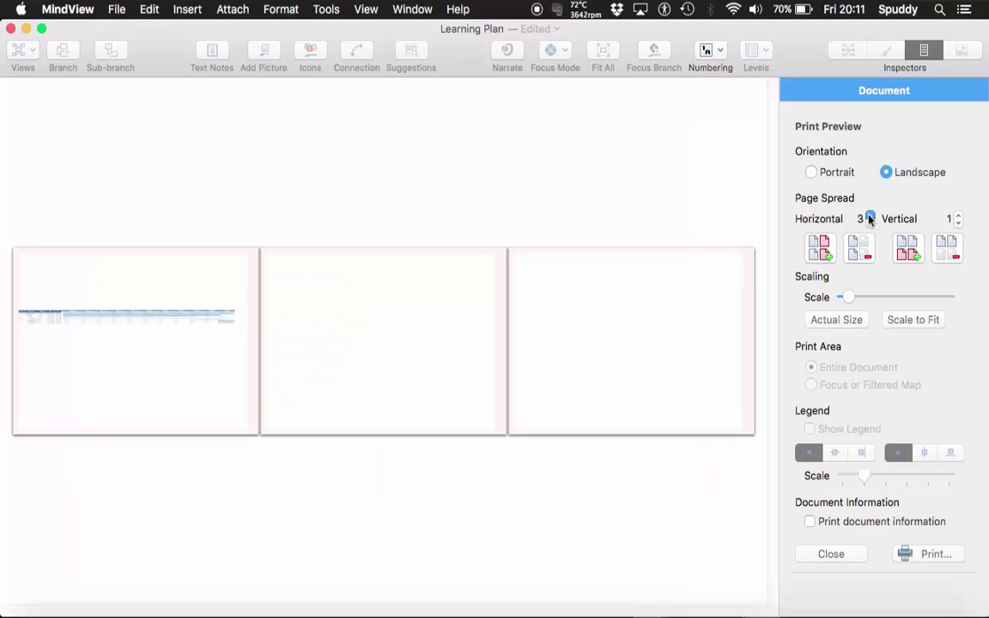
{"action": "left_click", "coordinate": [900, 324]}
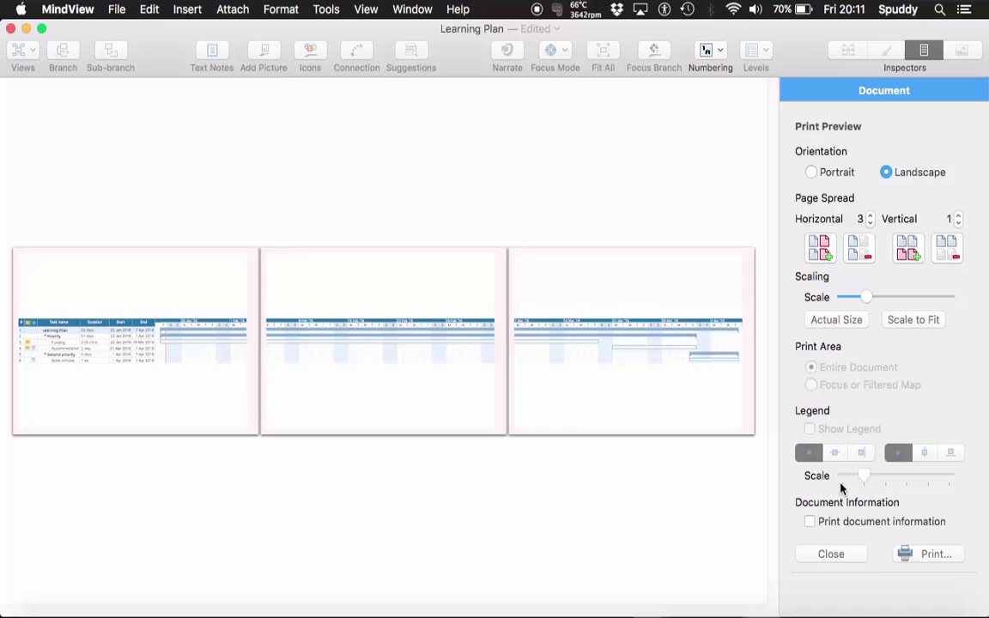
{"action": "left_click", "coordinate": [825, 555]}
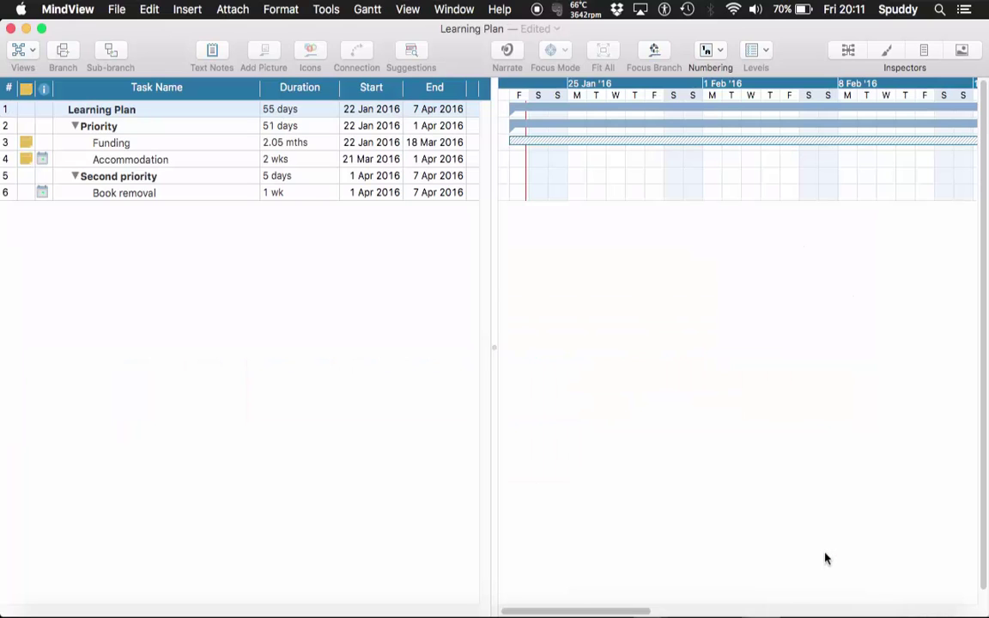
Step: Give the Funding task bar a light red Fill 1 and a light grey Fill 2
{"action": "left_click", "coordinate": [882, 55]}
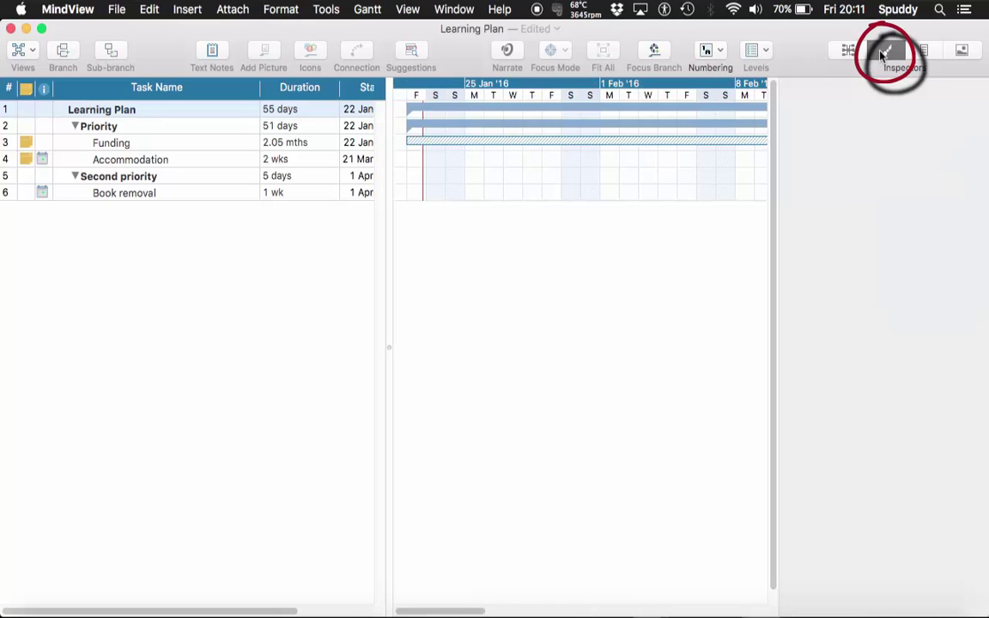
{"action": "left_click", "coordinate": [488, 144]}
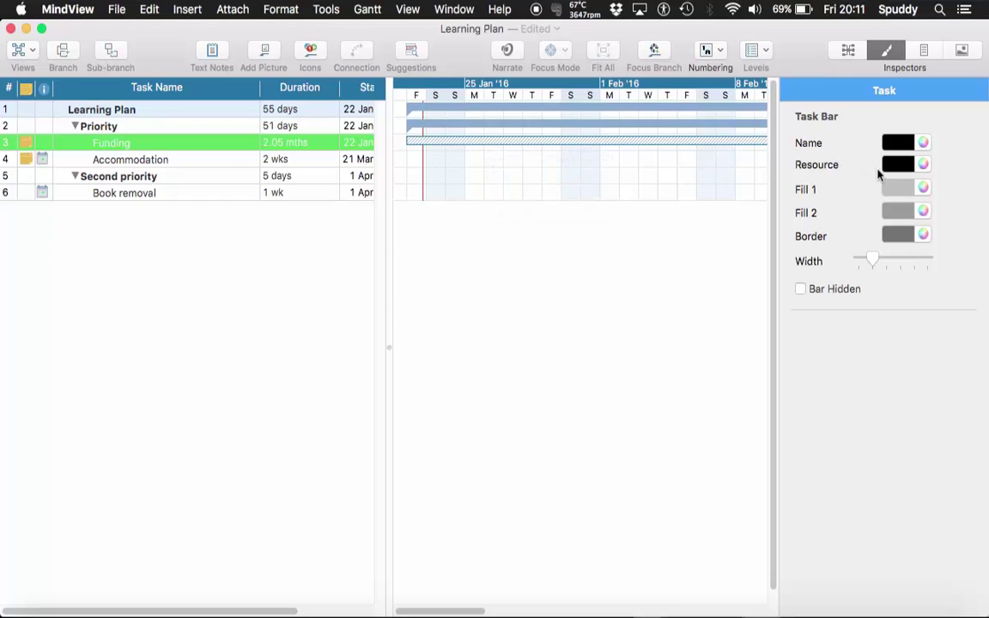
{"action": "left_click", "coordinate": [909, 193]}
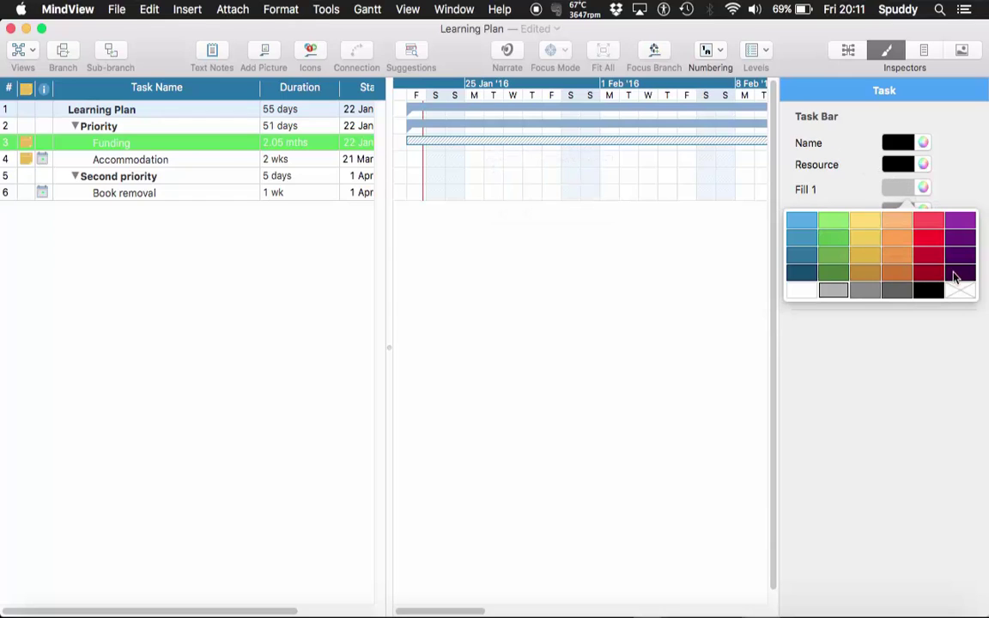
{"action": "left_click", "coordinate": [928, 228]}
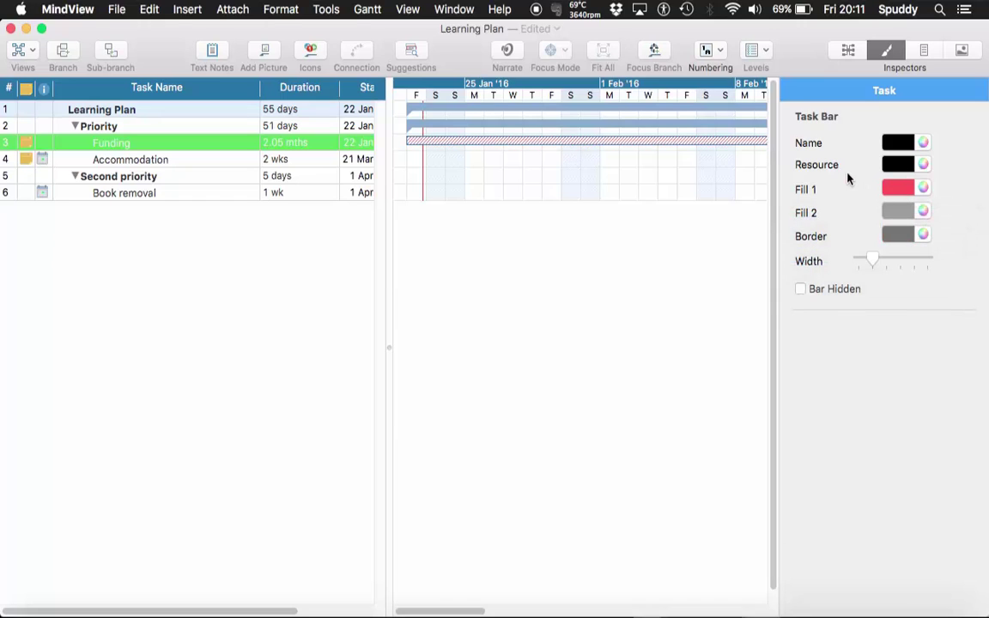
{"action": "left_click", "coordinate": [902, 217]}
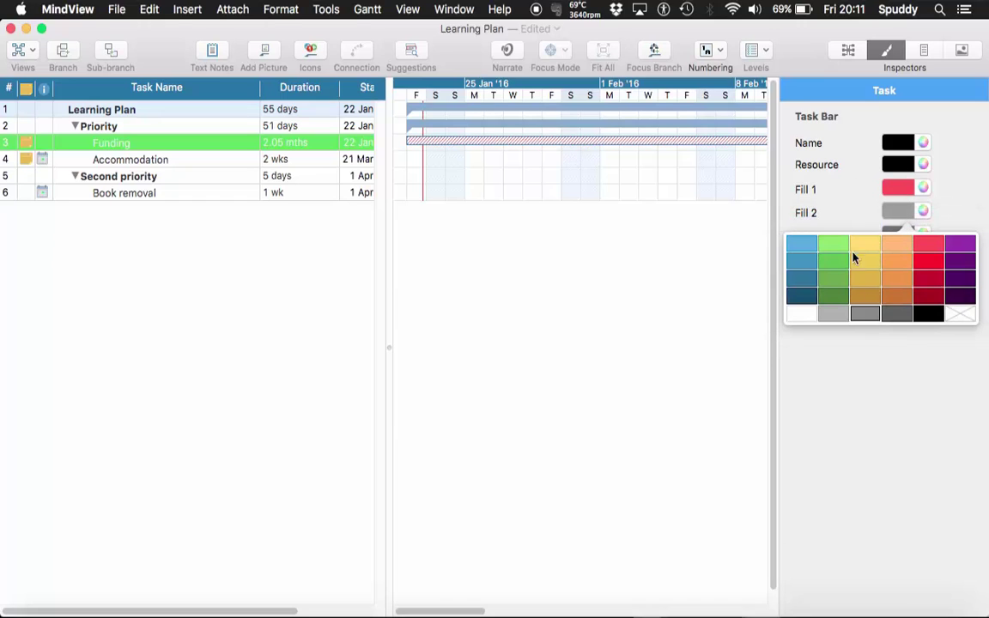
{"action": "left_click", "coordinate": [867, 315]}
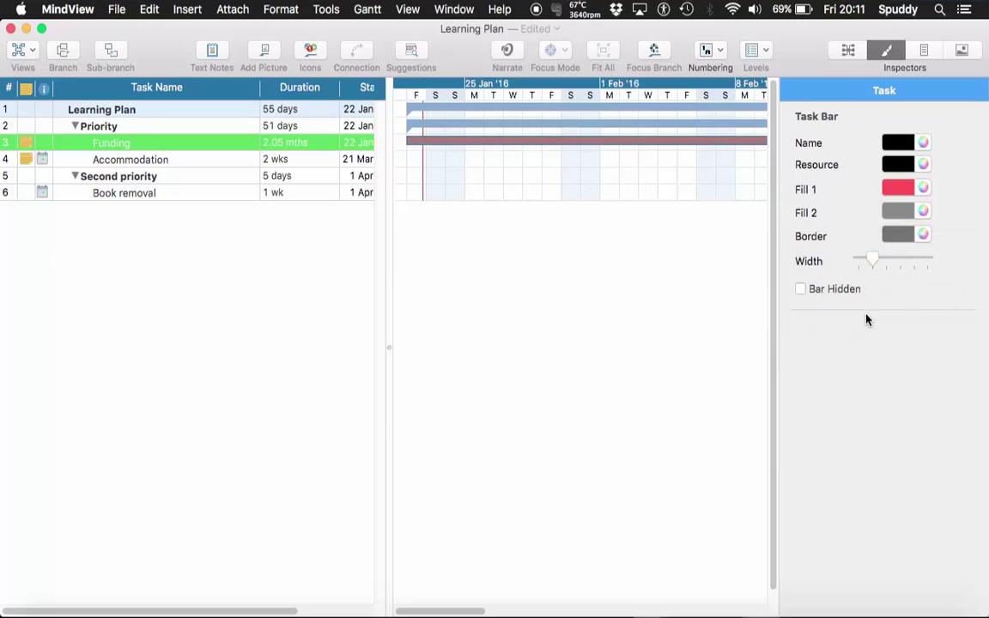
{"action": "left_click", "coordinate": [895, 213]}
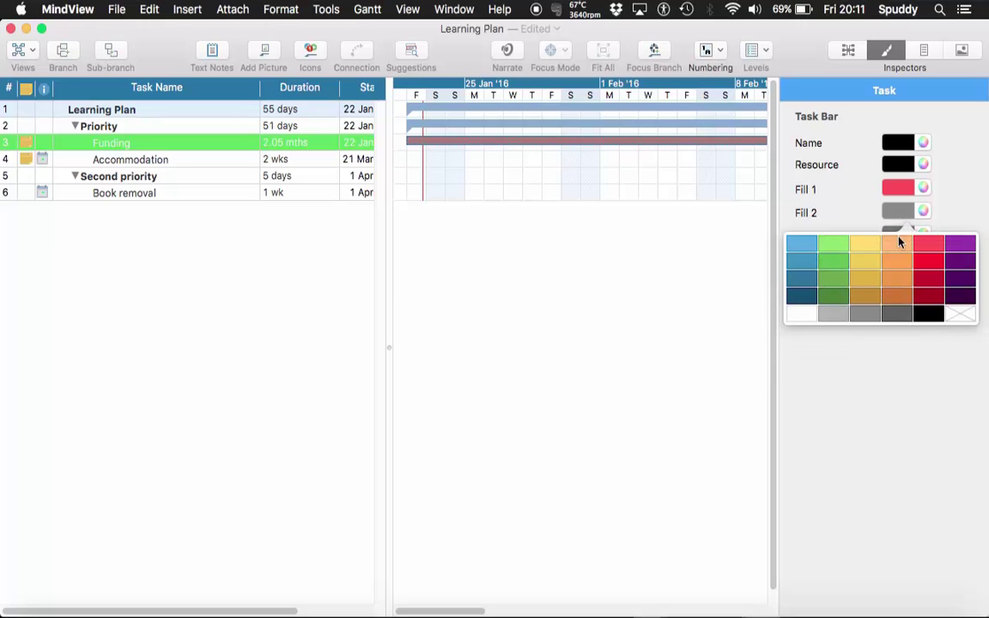
{"action": "left_click", "coordinate": [834, 315]}
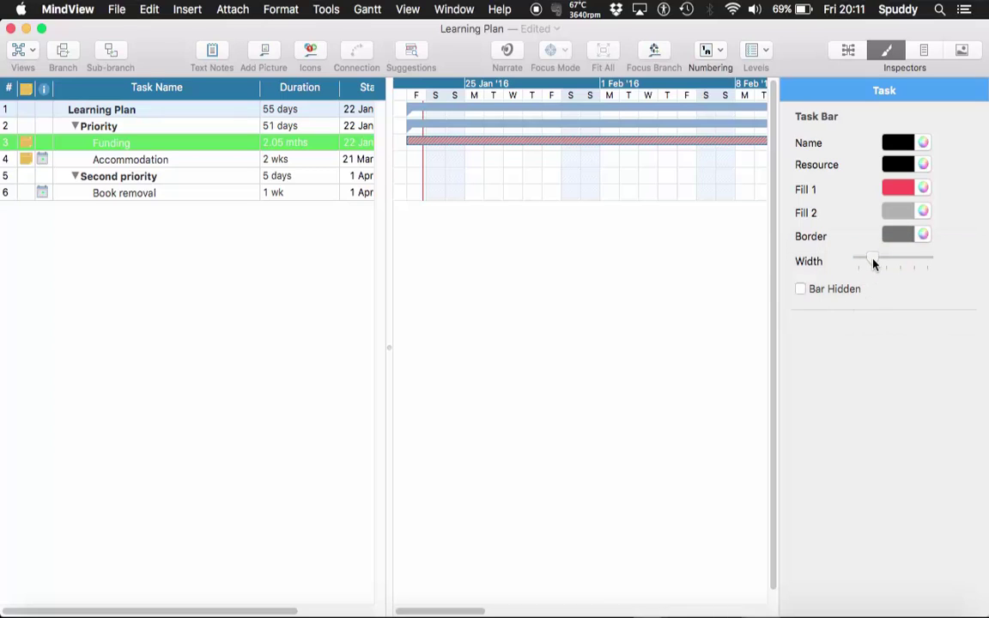
Step: Widen the Funding bar's border by one notch and colour it dark red
{"action": "mouse_move", "coordinate": [872, 261]}
{"action": "left_mouse_down"}
{"action": "mouse_move", "coordinate": [894, 261]}
{"action": "mouse_move", "coordinate": [866, 263]}
{"action": "mouse_move", "coordinate": [886, 262]}
{"action": "left_mouse_up"}
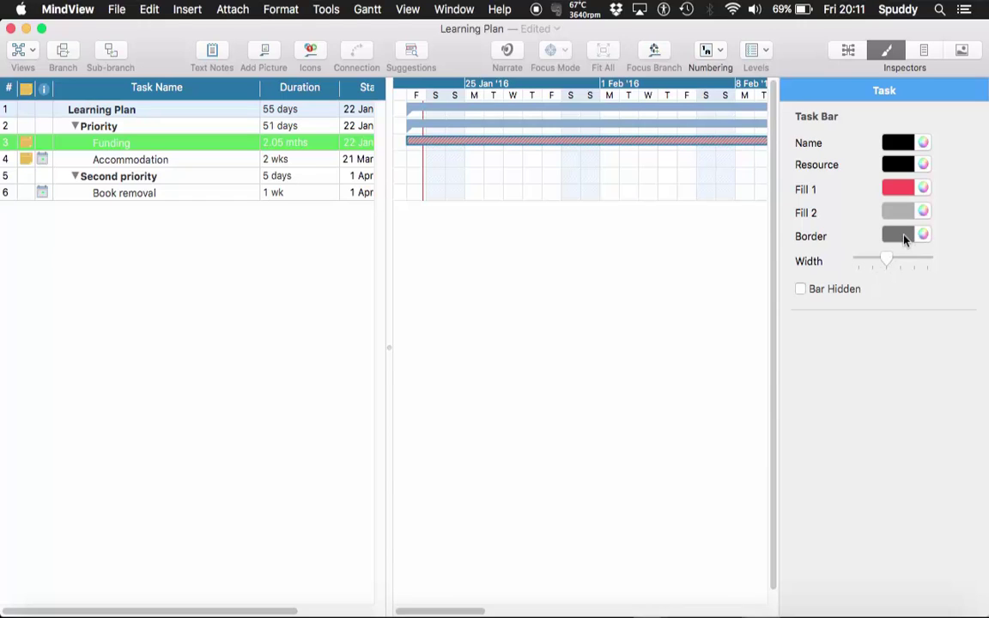
{"action": "left_click", "coordinate": [905, 239]}
{"action": "left_click", "coordinate": [936, 325]}
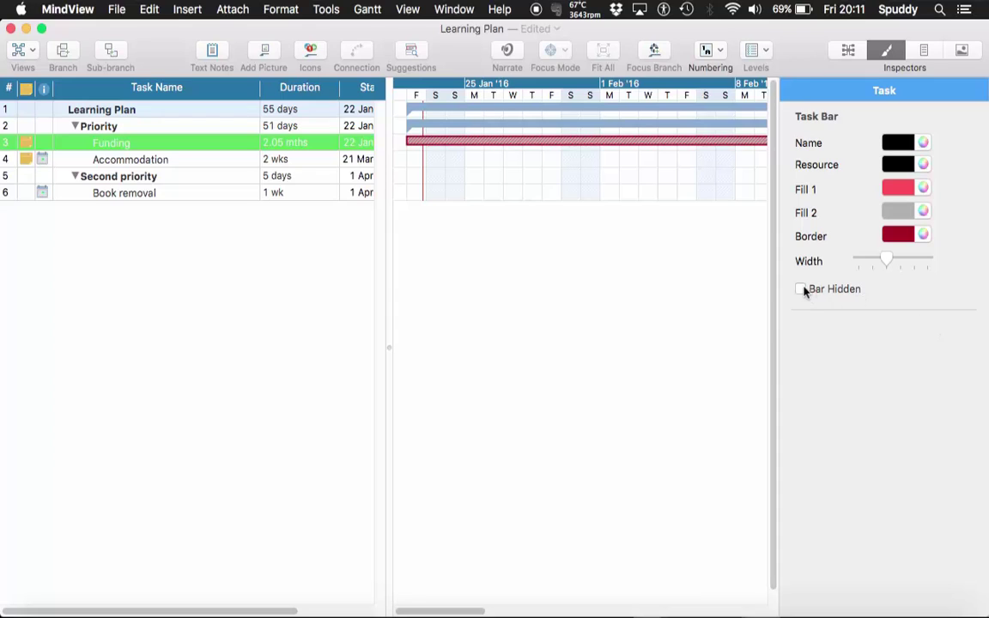
Step: Hide and restore the Funding bar, then close the task formatting inspector
{"action": "left_click", "coordinate": [801, 289]}
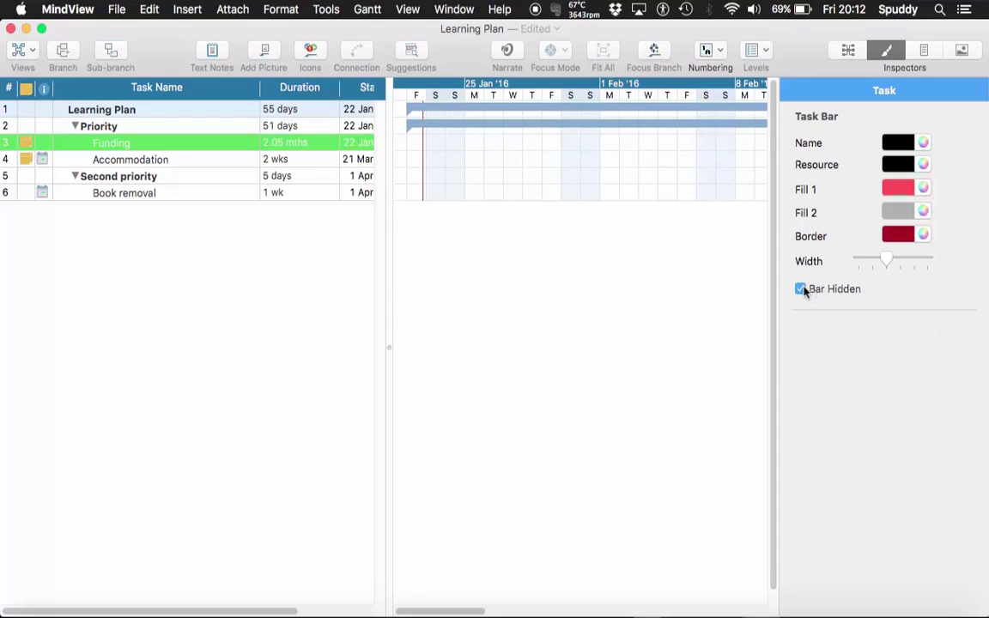
{"action": "left_click", "coordinate": [802, 290]}
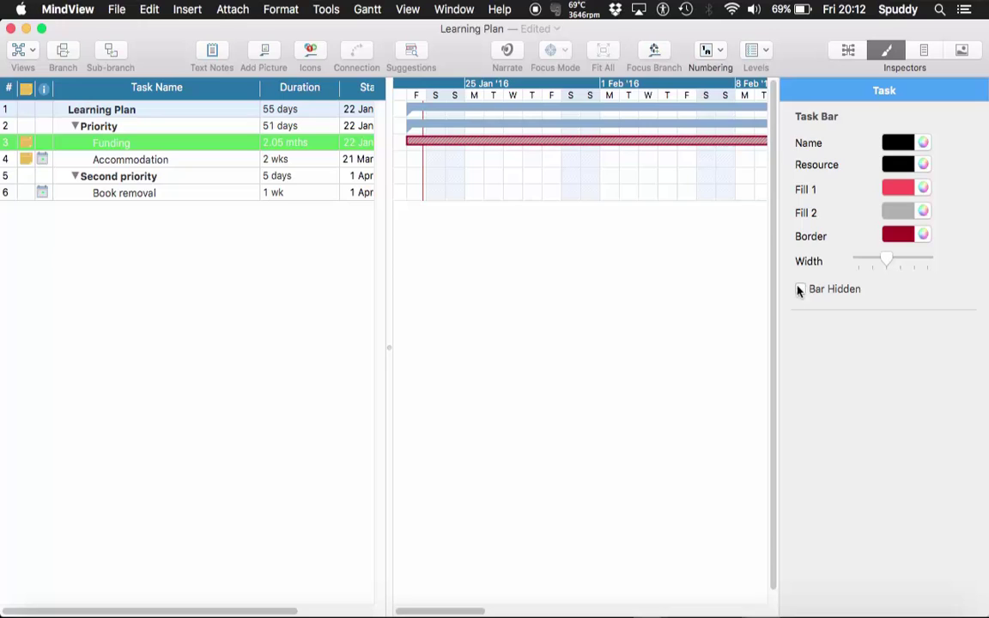
{"action": "scroll", "coordinate": [568, 148], "scroll_direction": "right", "scroll_amount": 10}
{"action": "scroll", "coordinate": [570, 152], "scroll_direction": "left", "scroll_amount": 2}
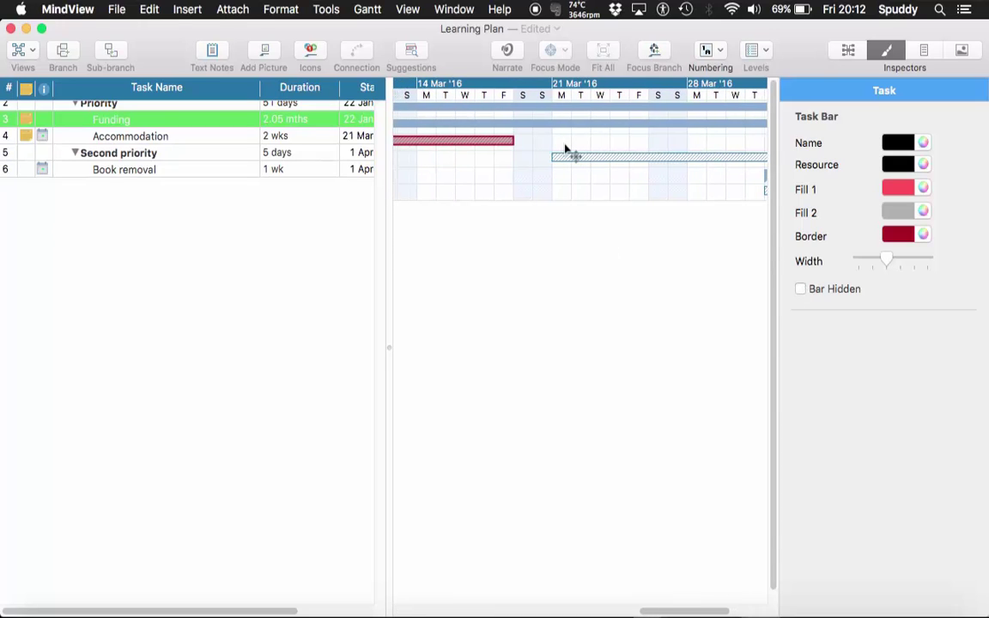
{"action": "left_click", "coordinate": [892, 53]}
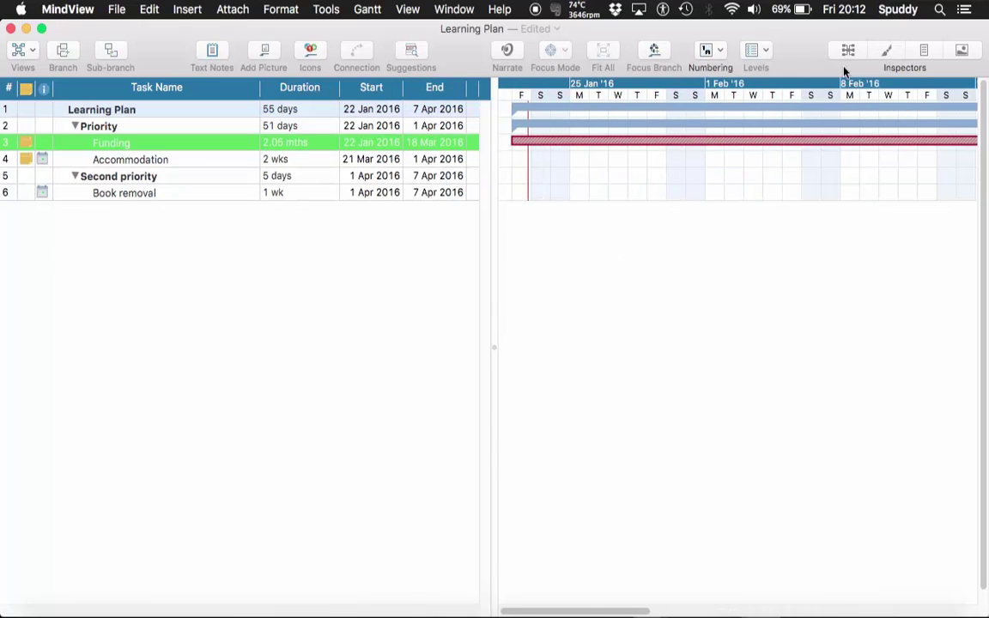
Step: Display the task names beside the bars across the Gantt chart
{"action": "left_click", "coordinate": [366, 10]}
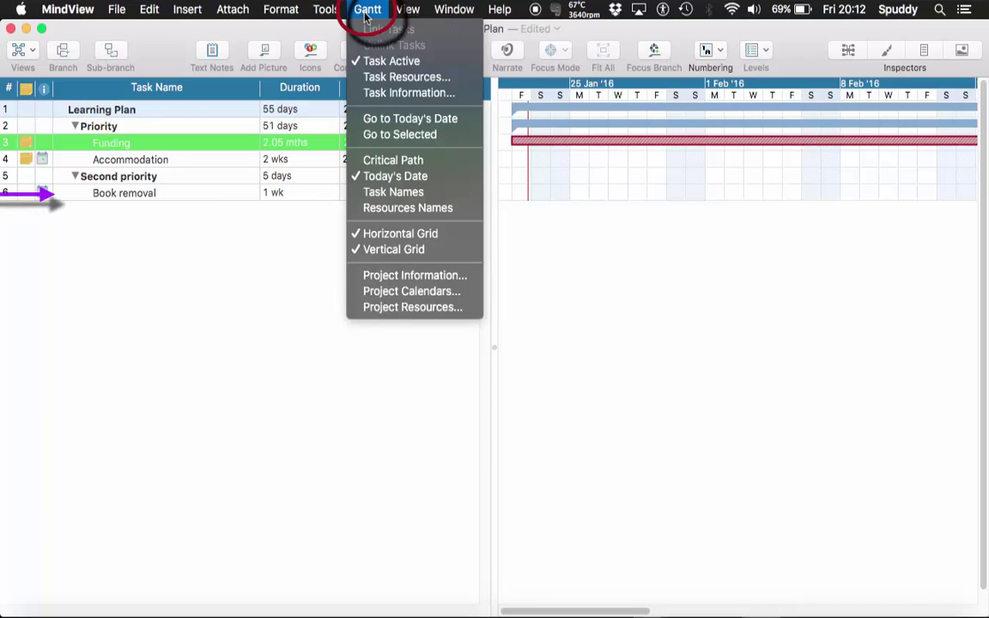
{"action": "left_click", "coordinate": [418, 193]}
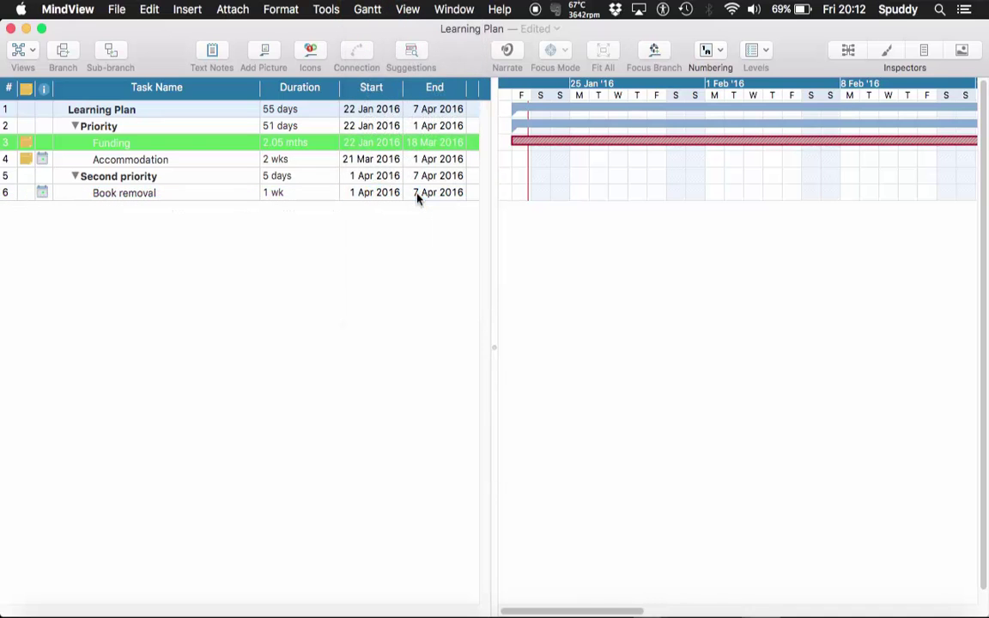
{"action": "scroll", "coordinate": [727, 148], "scroll_direction": "right", "scroll_amount": 10}
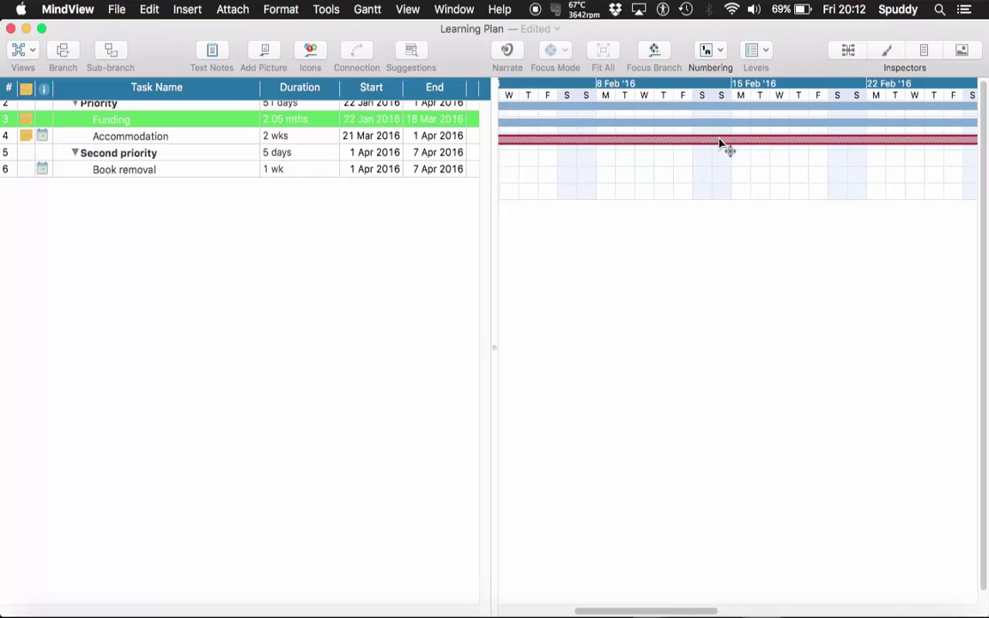
{"action": "scroll", "coordinate": [726, 147], "scroll_direction": "right", "scroll_amount": 10}
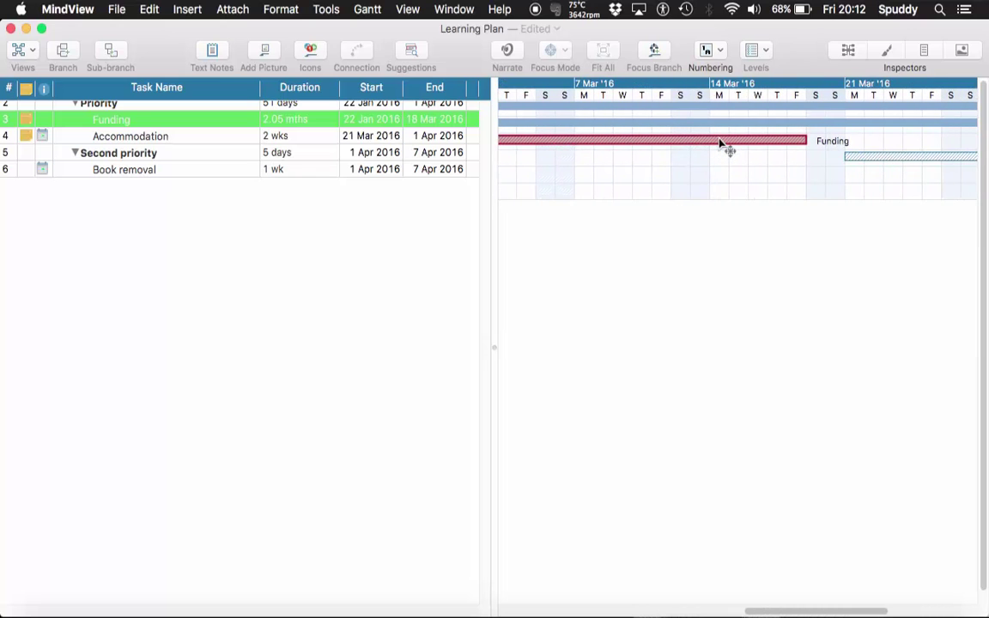
{"action": "scroll", "coordinate": [721, 144], "scroll_direction": "right", "scroll_amount": 3}
{"action": "mouse_move", "coordinate": [722, 144]}
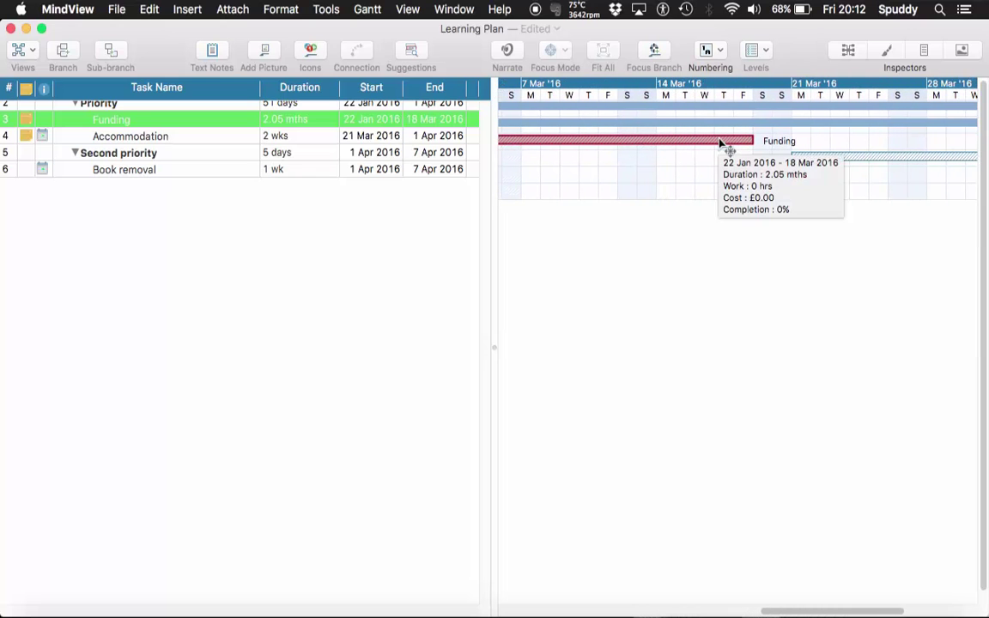
{"action": "scroll", "coordinate": [722, 143], "scroll_direction": "right", "scroll_amount": 5}
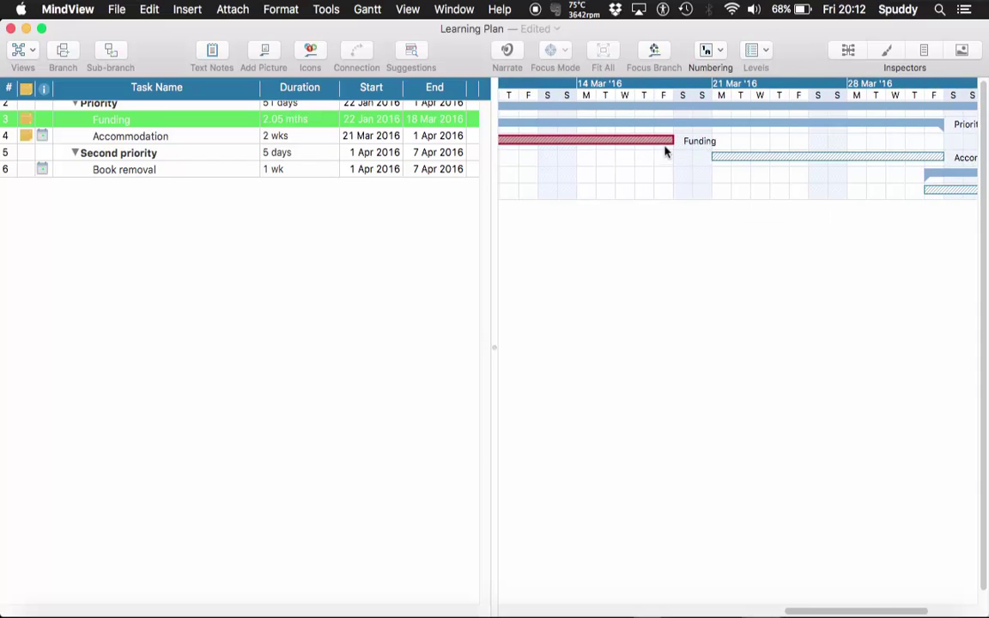
{"action": "mouse_move", "coordinate": [680, 151]}
{"action": "scroll", "coordinate": [856, 162], "scroll_direction": "right", "scroll_amount": 5}
{"action": "scroll", "coordinate": [856, 162], "scroll_direction": "right", "scroll_amount": 5}
{"action": "scroll", "coordinate": [856, 163], "scroll_direction": "right", "scroll_amount": 2}
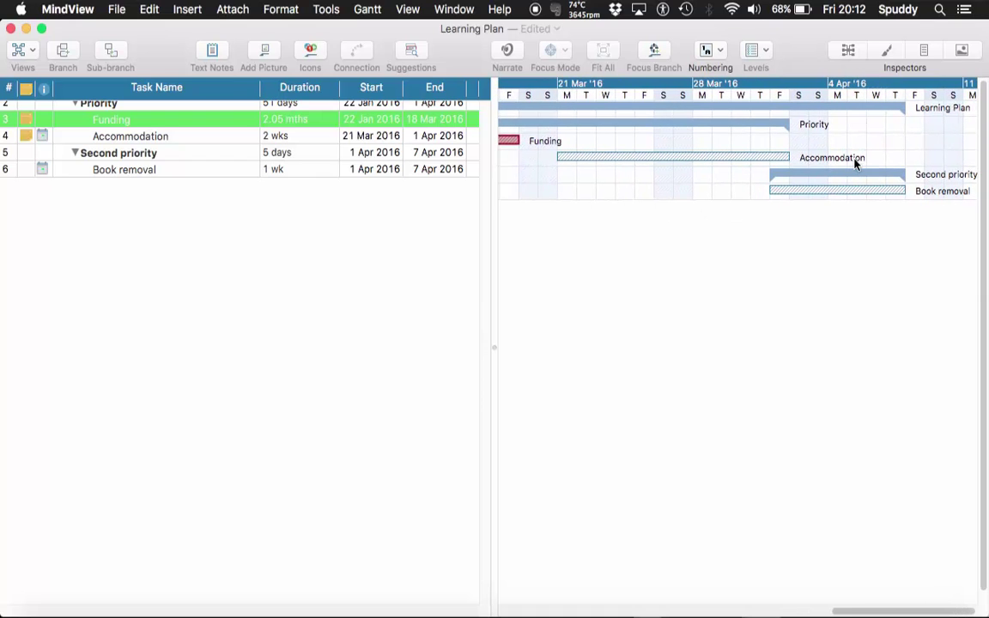
Step: Compare the main-task bars Learning Plan and Priority with the subtask bars Funding and Accommodation
{"action": "scroll", "coordinate": [857, 162], "scroll_direction": "left", "scroll_amount": 5}
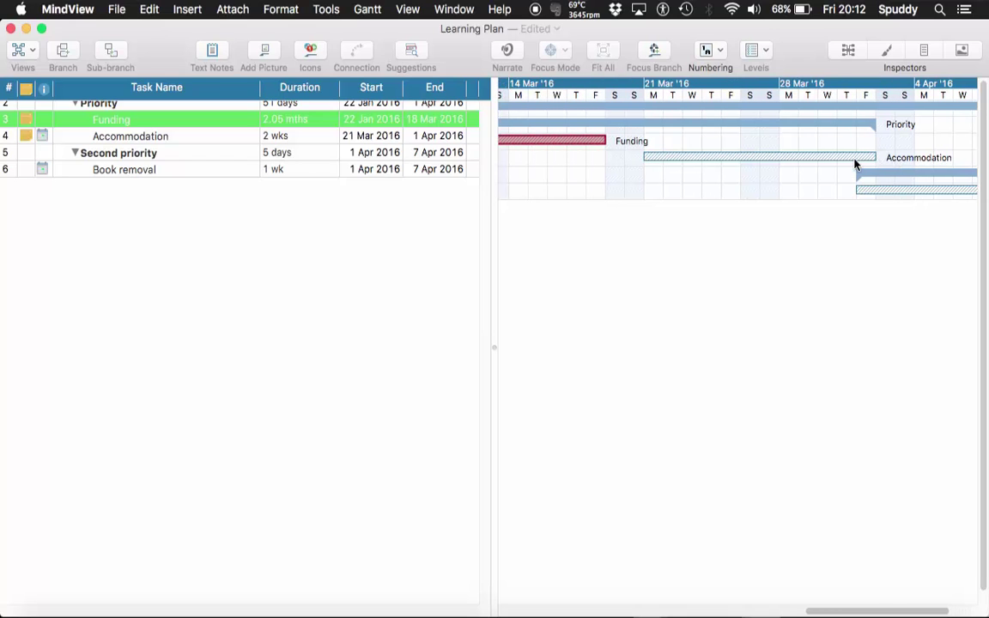
{"action": "scroll", "coordinate": [347, 133], "scroll_direction": "up", "scroll_amount": 1}
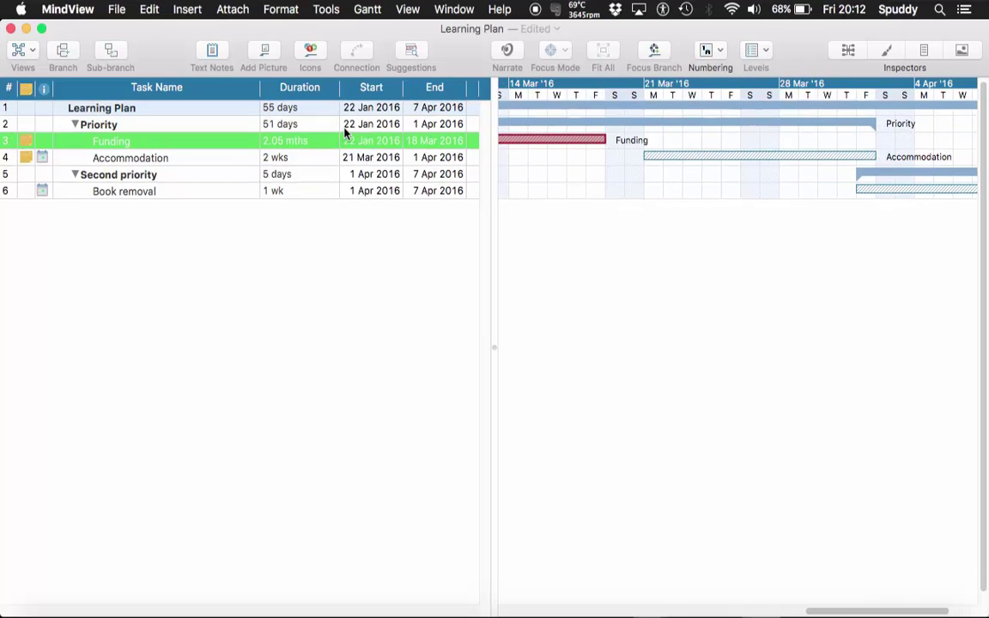
{"action": "left_click", "coordinate": [156, 110]}
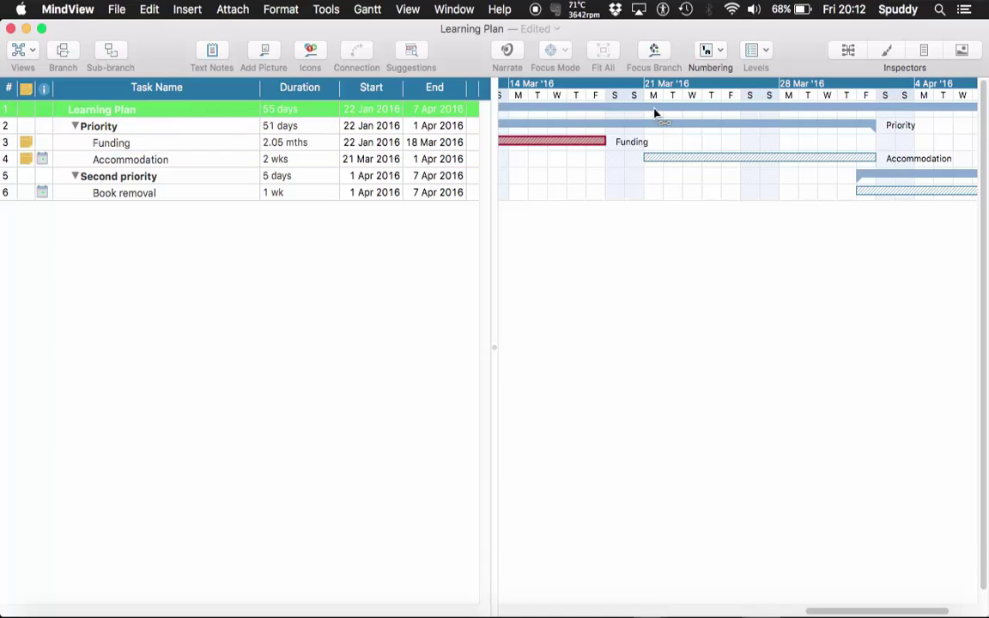
{"action": "scroll", "coordinate": [654, 112], "scroll_direction": "down", "scroll_amount": 1}
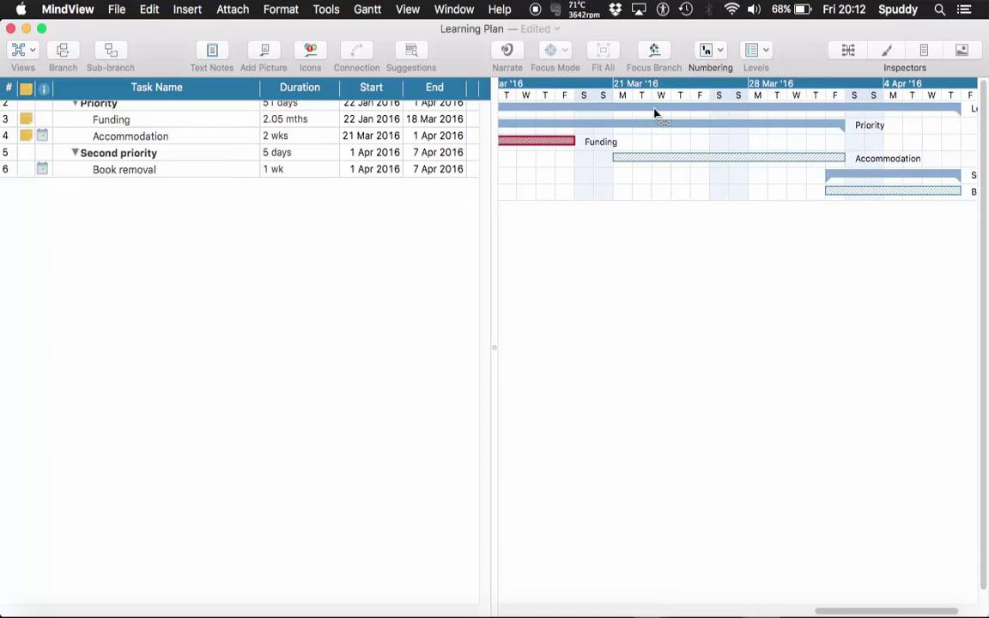
{"action": "scroll", "coordinate": [655, 113], "scroll_direction": "left", "scroll_amount": 2}
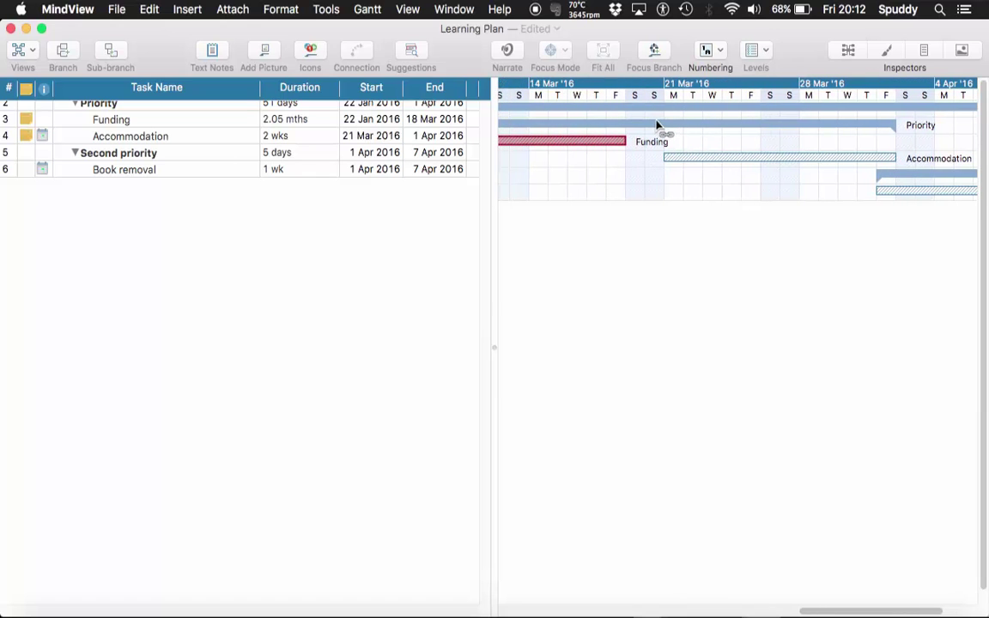
{"action": "left_click", "coordinate": [657, 127]}
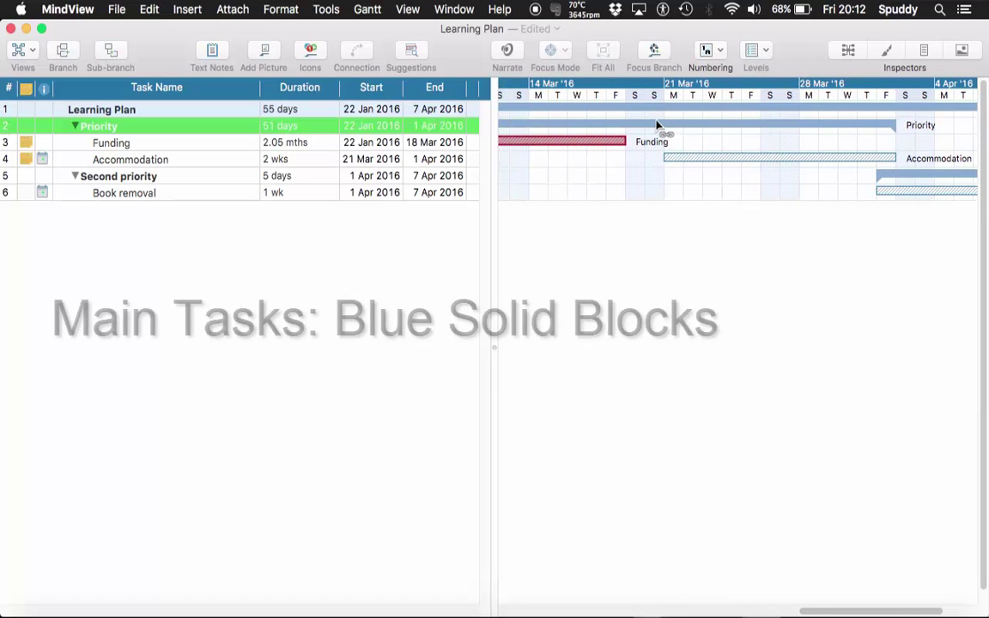
{"action": "left_click", "coordinate": [599, 145]}
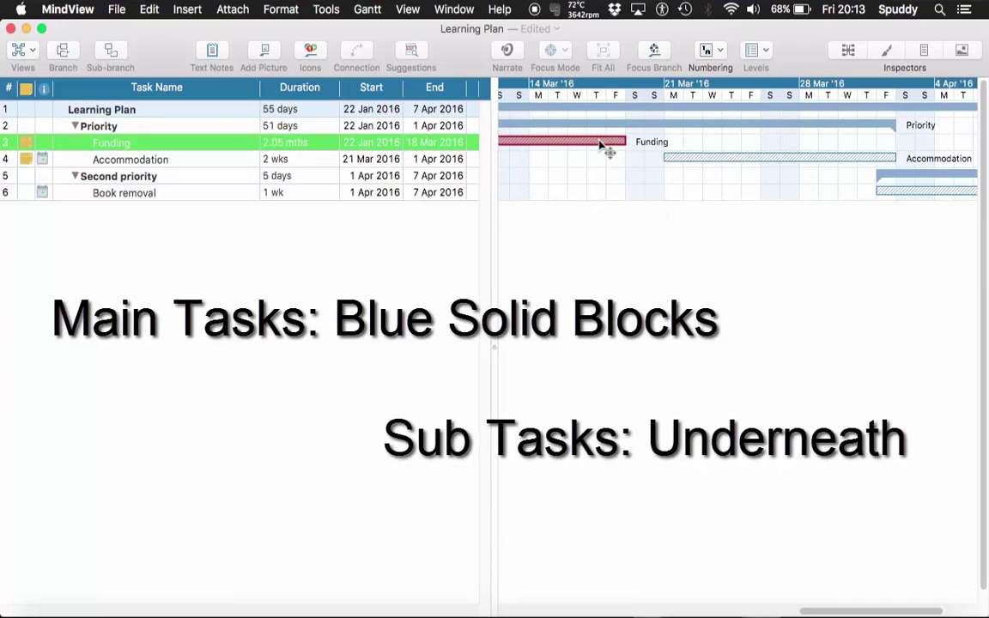
{"action": "left_click", "coordinate": [705, 166]}
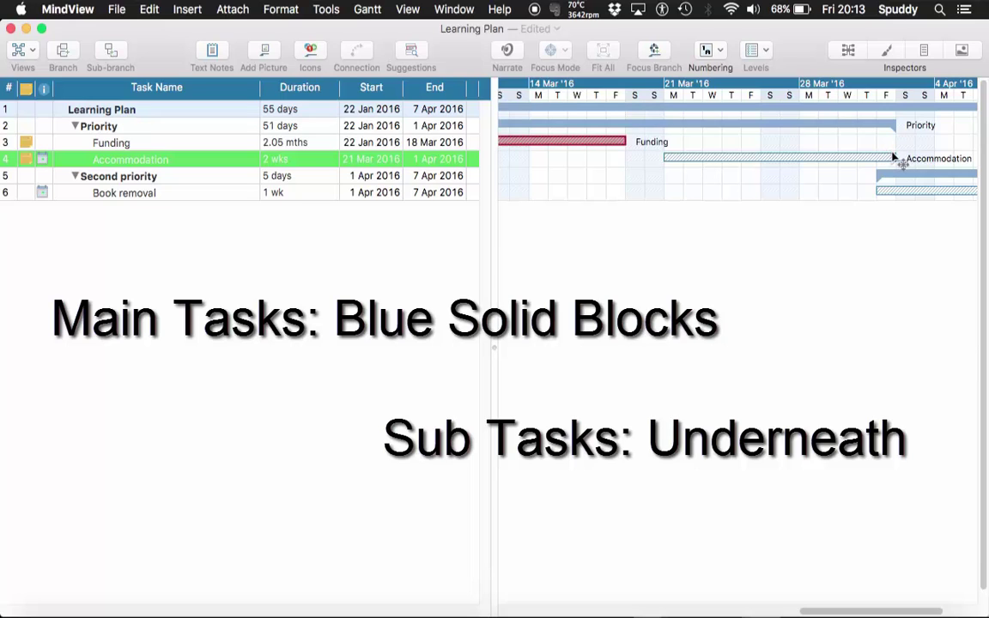
{"action": "mouse_move", "coordinate": [893, 127]}
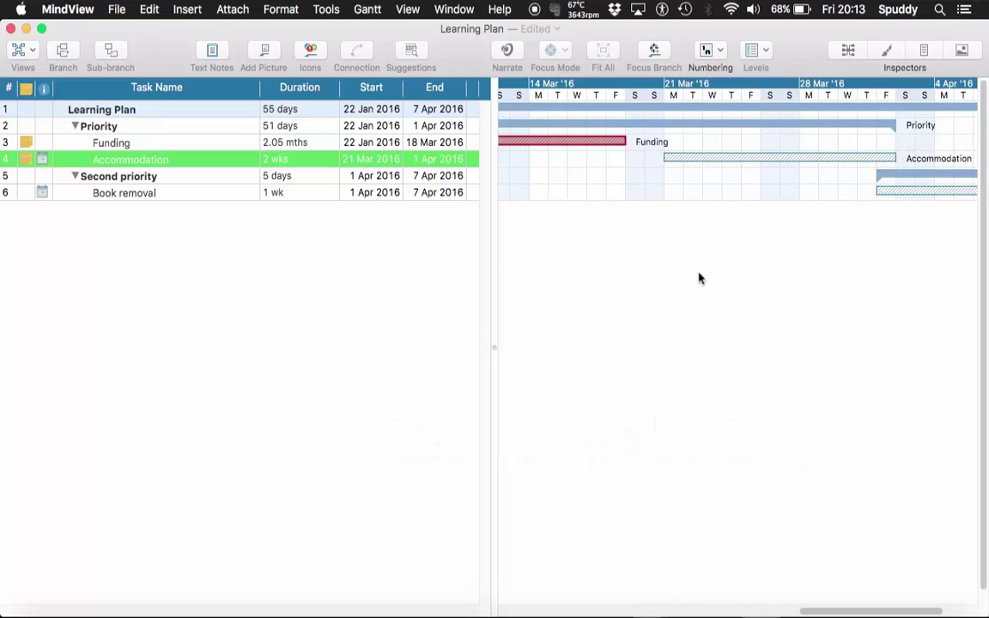
{"action": "left_click", "coordinate": [612, 145]}
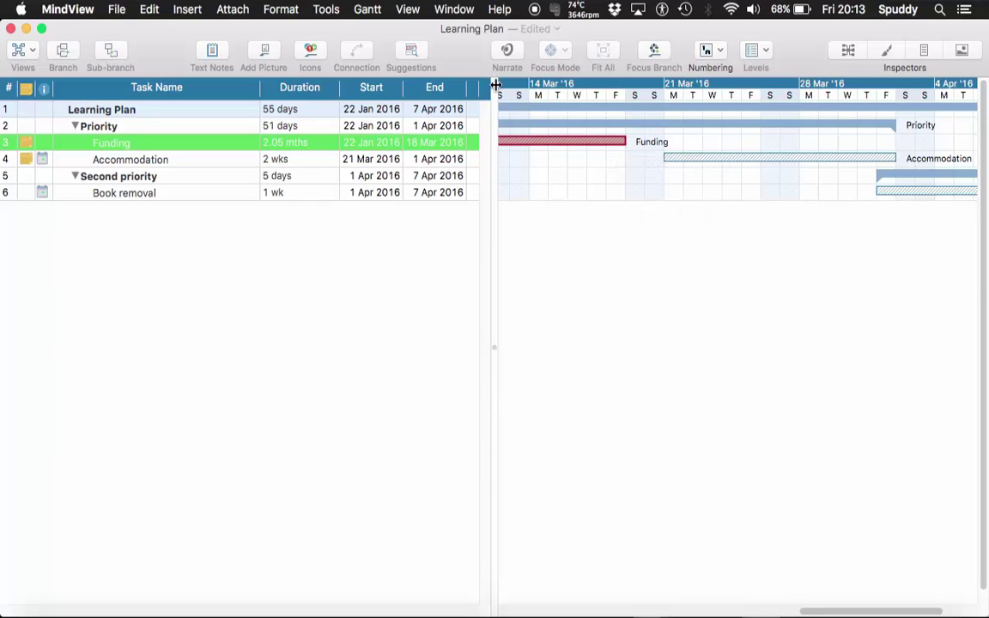
Step: Enlarge the chart area and link Funding to Accommodation and Accommodation to Book removal
{"action": "left_click_drag", "start_coordinate": [493, 82], "coordinate": [432, 83]}
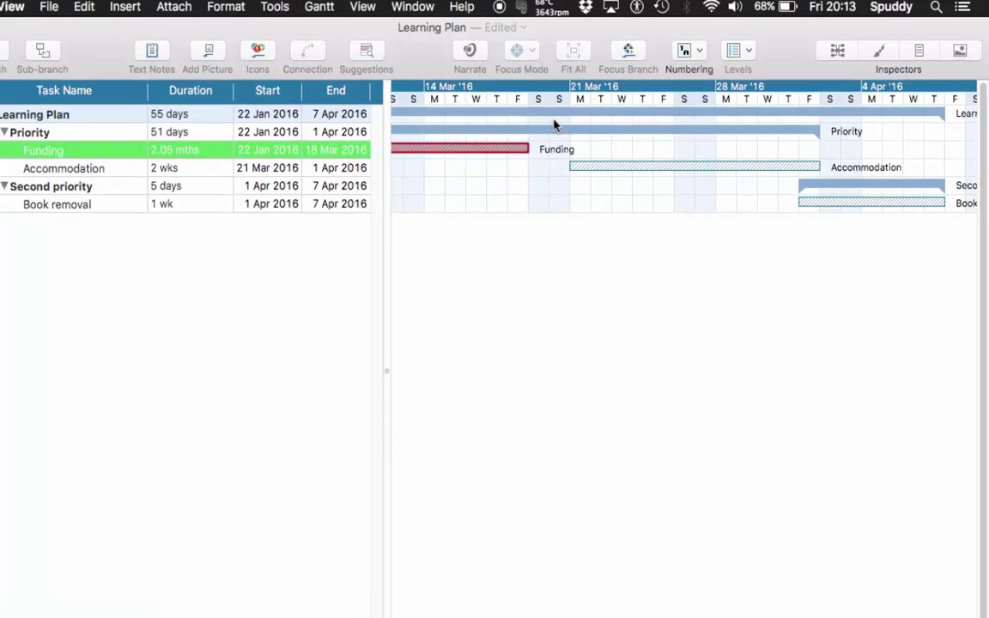
{"action": "mouse_move", "coordinate": [542, 141]}
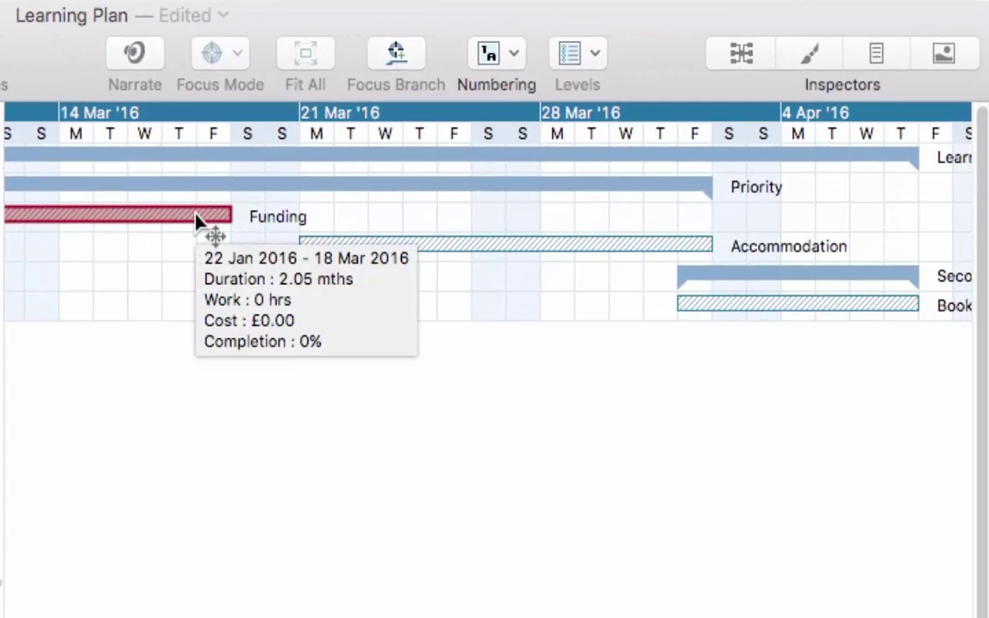
{"action": "left_click_drag", "start_coordinate": [196, 220], "coordinate": [338, 254]}
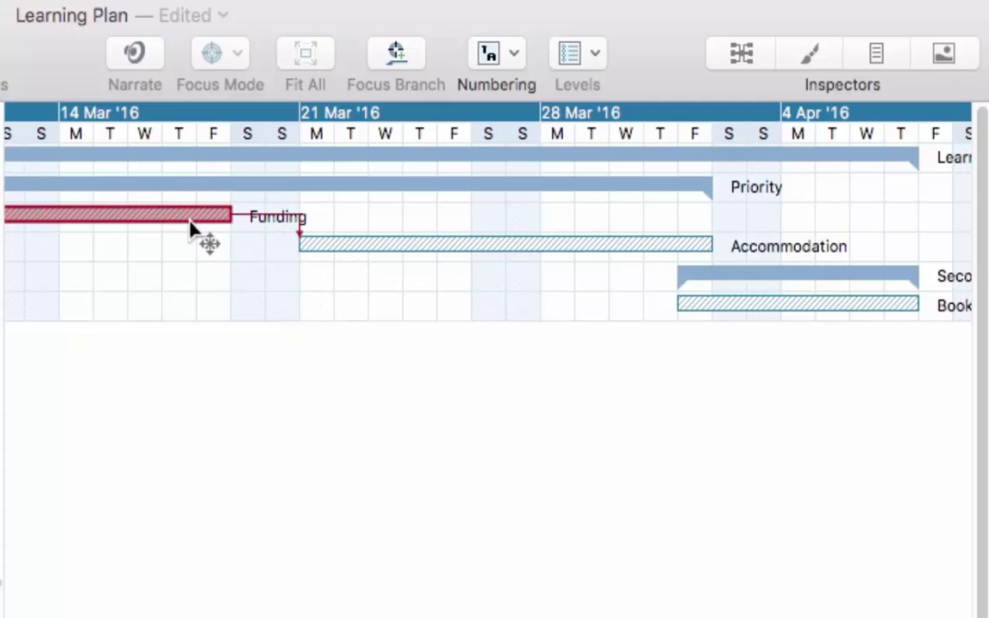
{"action": "mouse_move", "coordinate": [328, 251]}
{"action": "left_click_drag", "start_coordinate": [701, 248], "coordinate": [720, 307]}
Step: Move the Book removal task bar to start on 3 Apr 2016
{"action": "mouse_move", "coordinate": [719, 307]}
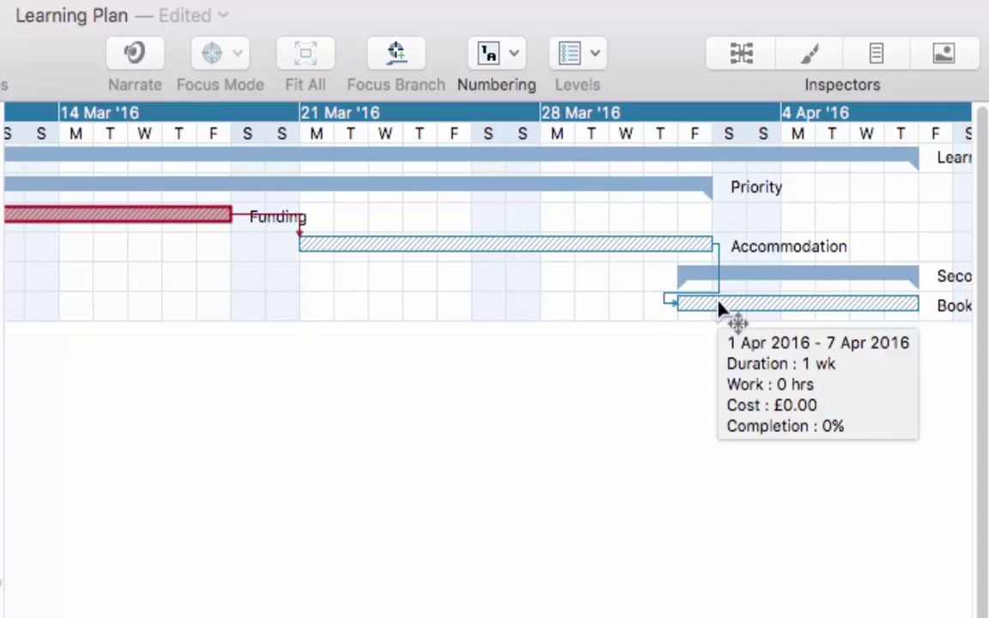
{"action": "left_click_drag", "start_coordinate": [720, 307], "coordinate": [787, 306]}
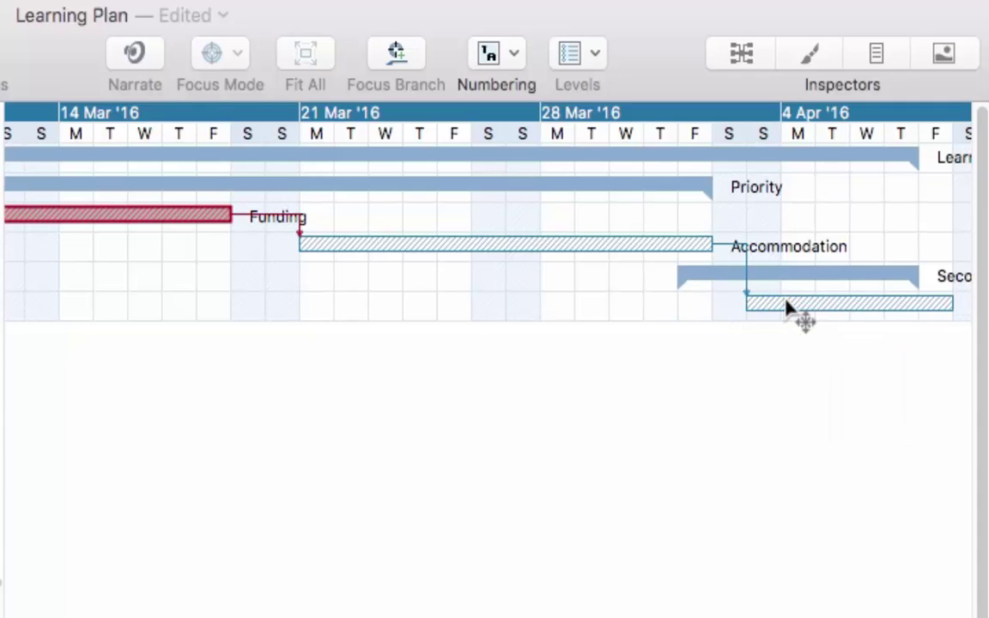
{"action": "mouse_move", "coordinate": [788, 307]}
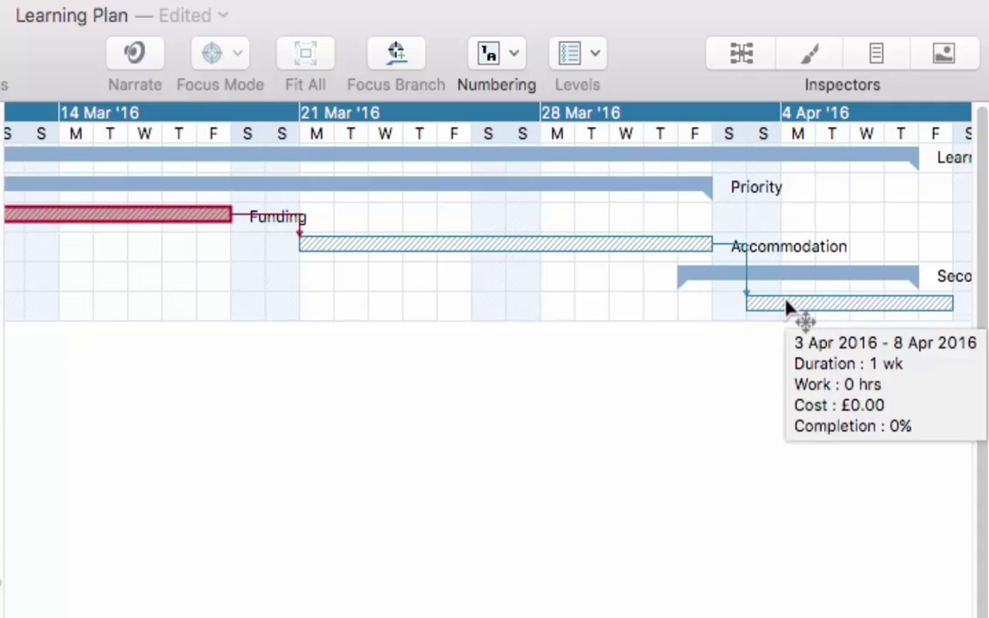